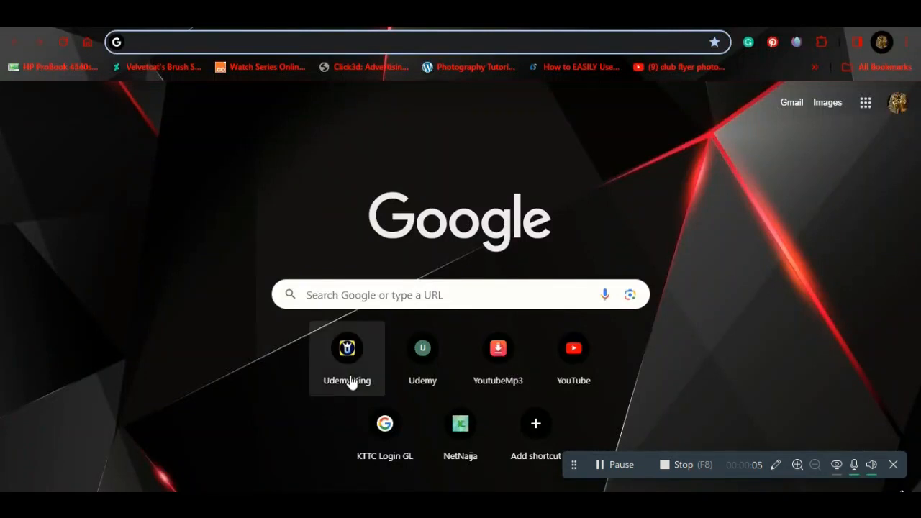
Step: Search for 'google sites' from Chrome's address bar
{"action": "left_click", "coordinate": [457, 40]}
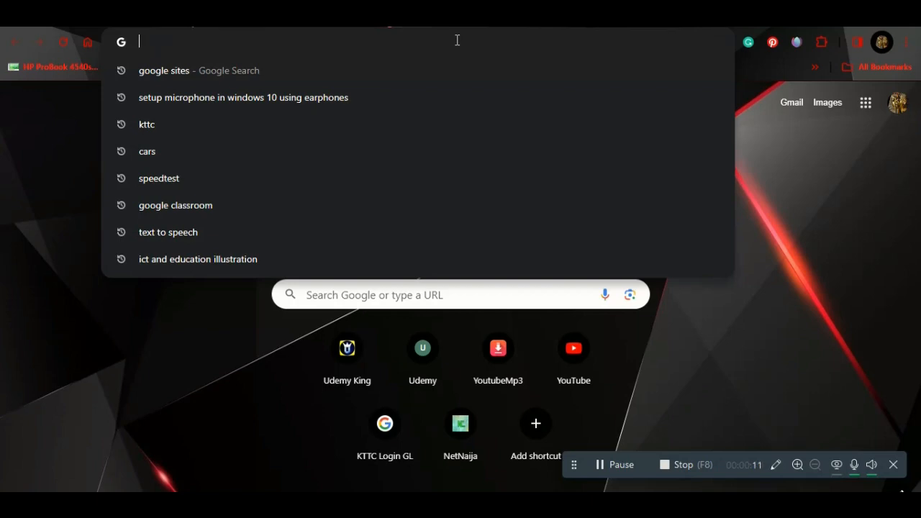
{"action": "type", "text": "google"}
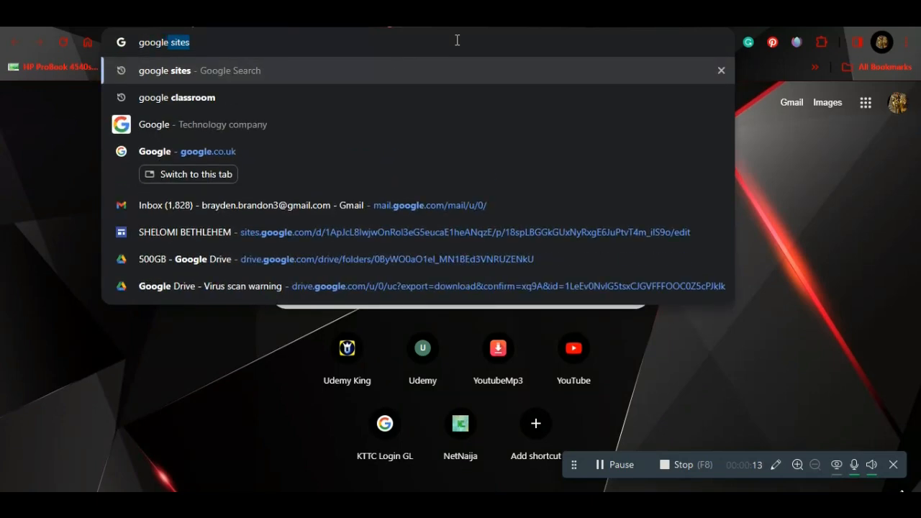
{"action": "type", "text": " sites"}
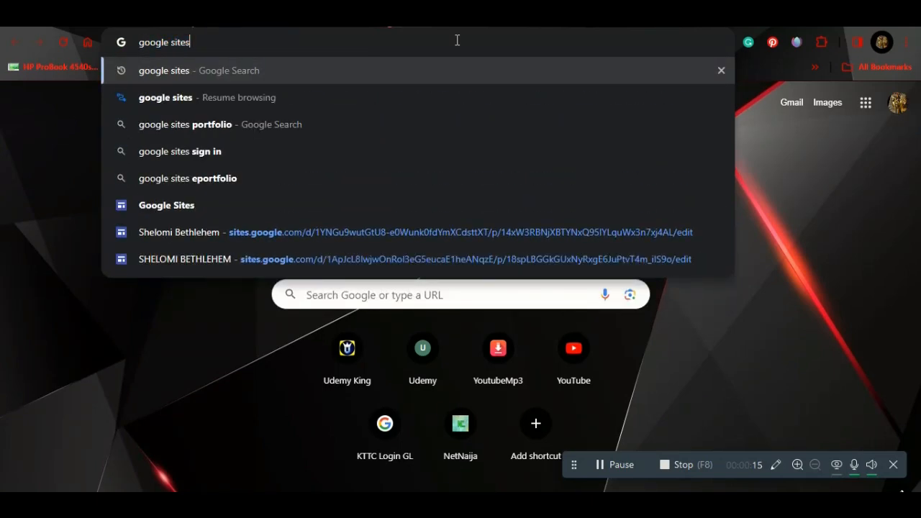
{"action": "key", "text": "Return"}
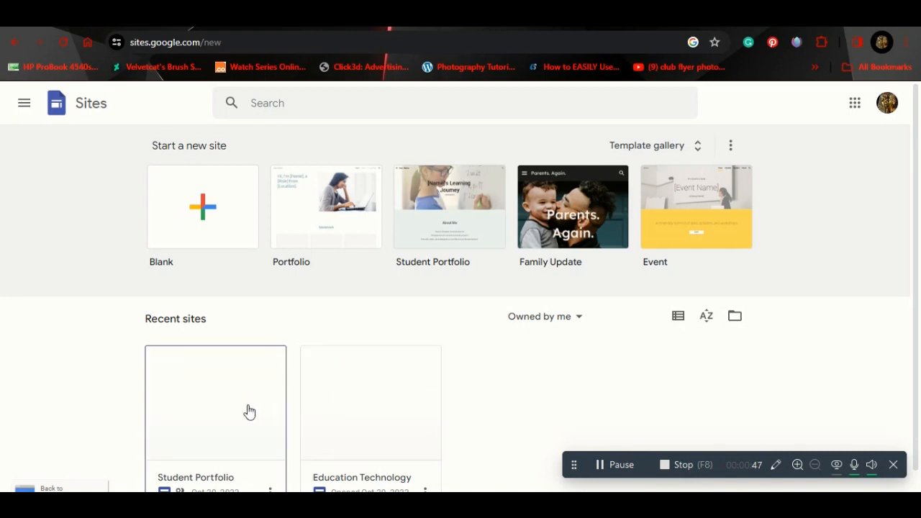
Step: Create a new site from the Portfolio template
{"action": "left_click", "coordinate": [317, 232]}
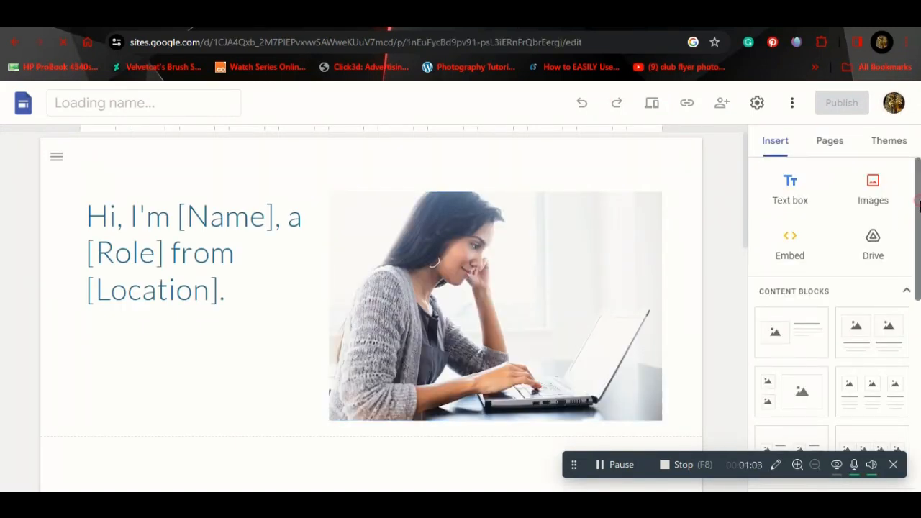
{"action": "left_click_drag", "start_coordinate": [919, 209], "coordinate": [919, 253]}
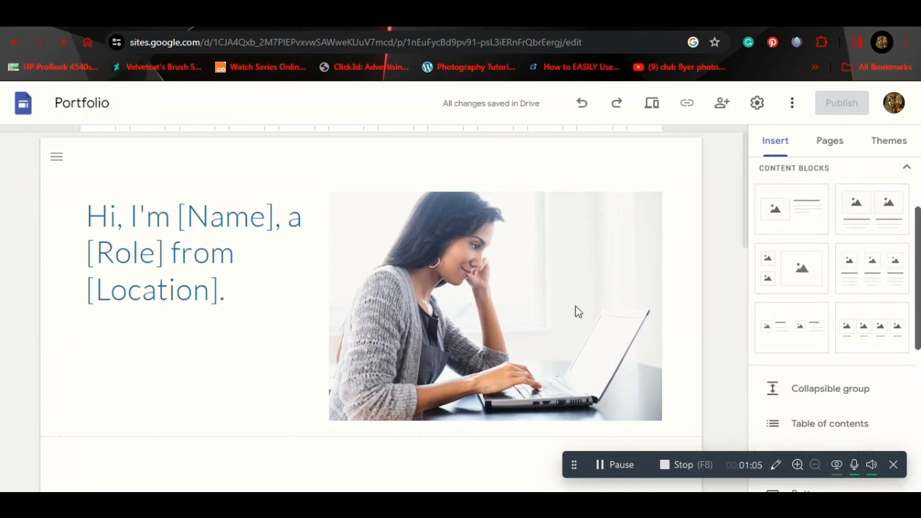
{"action": "scroll", "coordinate": [571, 310], "scroll_direction": "down", "scroll_amount": 2}
{"action": "scroll", "coordinate": [572, 310], "scroll_direction": "down", "scroll_amount": 2}
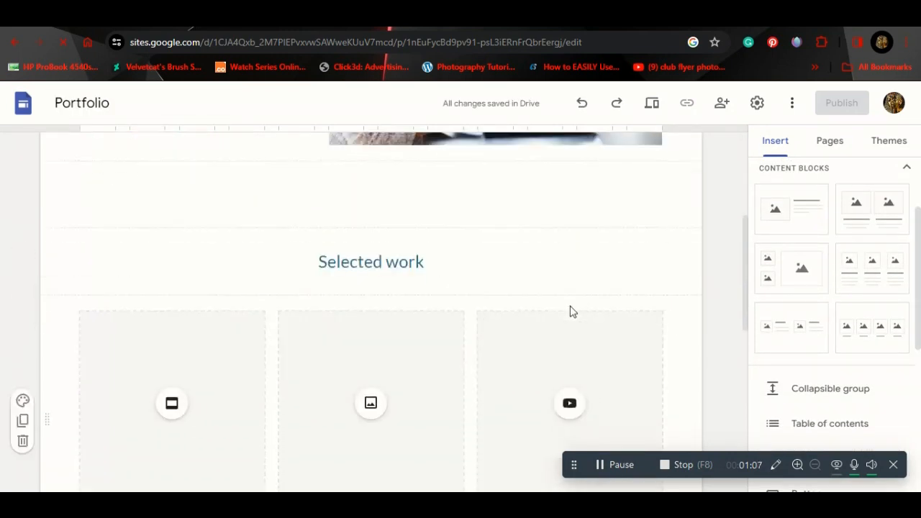
{"action": "scroll", "coordinate": [571, 311], "scroll_direction": "down", "scroll_amount": 4}
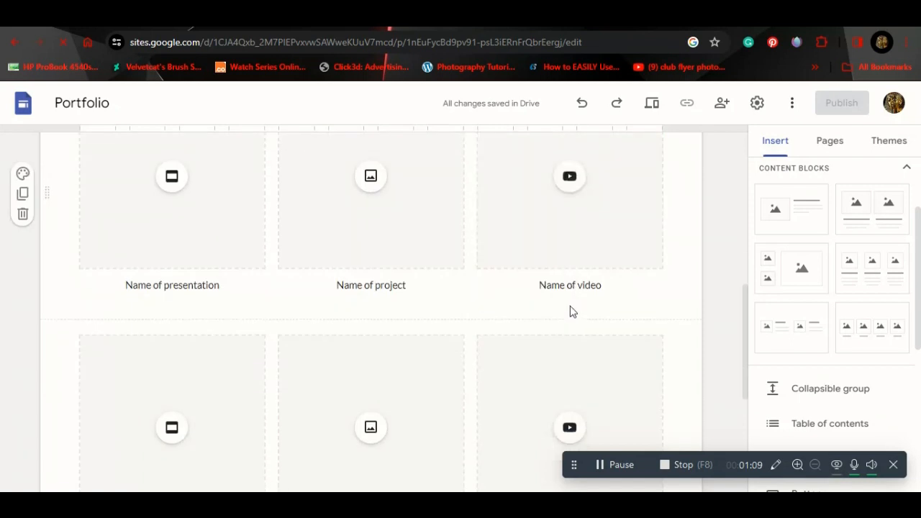
{"action": "scroll", "coordinate": [571, 311], "scroll_direction": "down", "scroll_amount": 6}
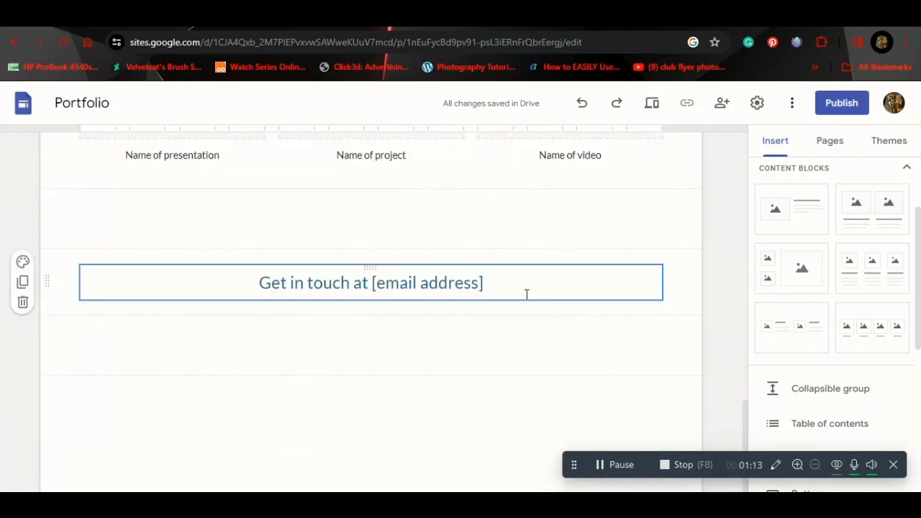
{"action": "scroll", "coordinate": [526, 295], "scroll_direction": "up", "scroll_amount": 10}
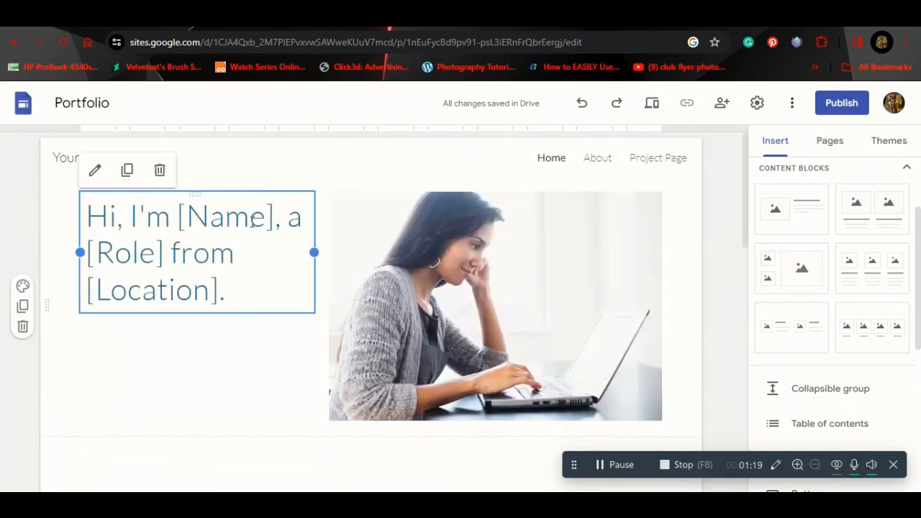
Step: Delete the intro text box and the hero photo
{"action": "left_click", "coordinate": [161, 171]}
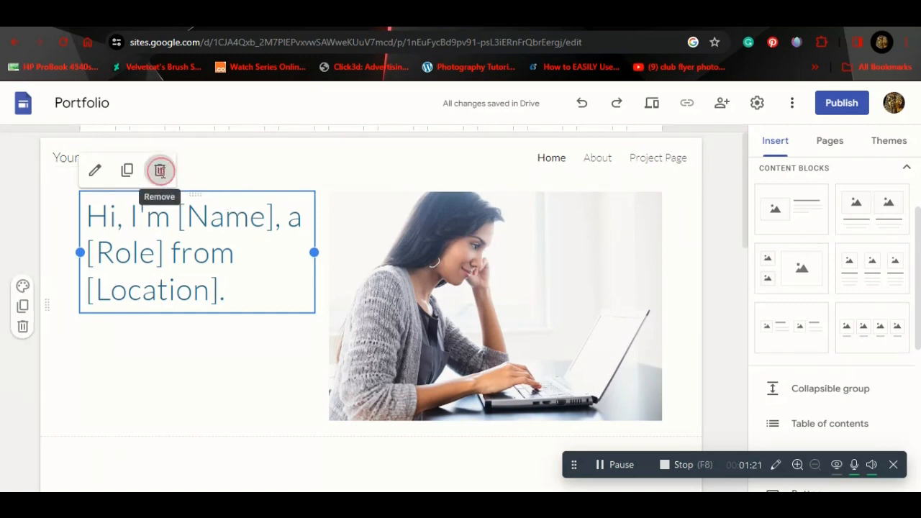
{"action": "left_click", "coordinate": [549, 237]}
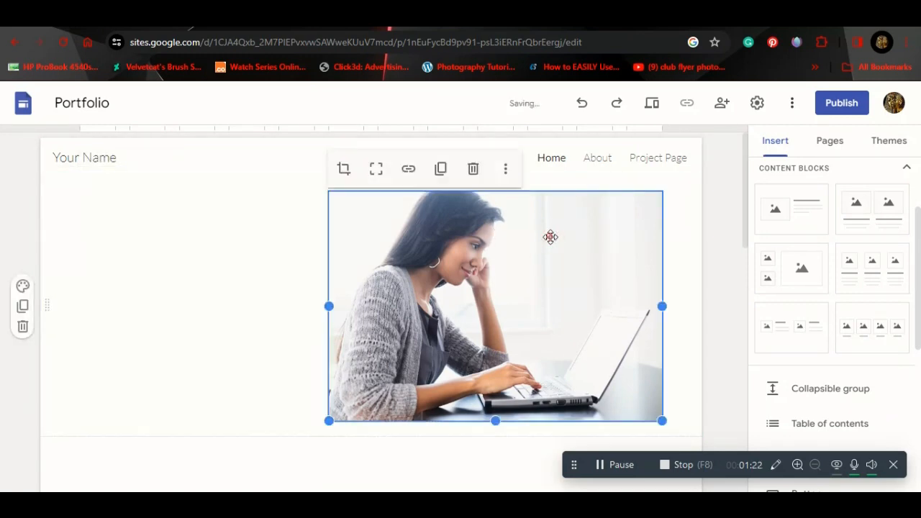
{"action": "left_click", "coordinate": [478, 171]}
Step: Add a Home header and replace the 'Your Name' placeholder with the site owner's name
{"action": "left_click", "coordinate": [382, 196]}
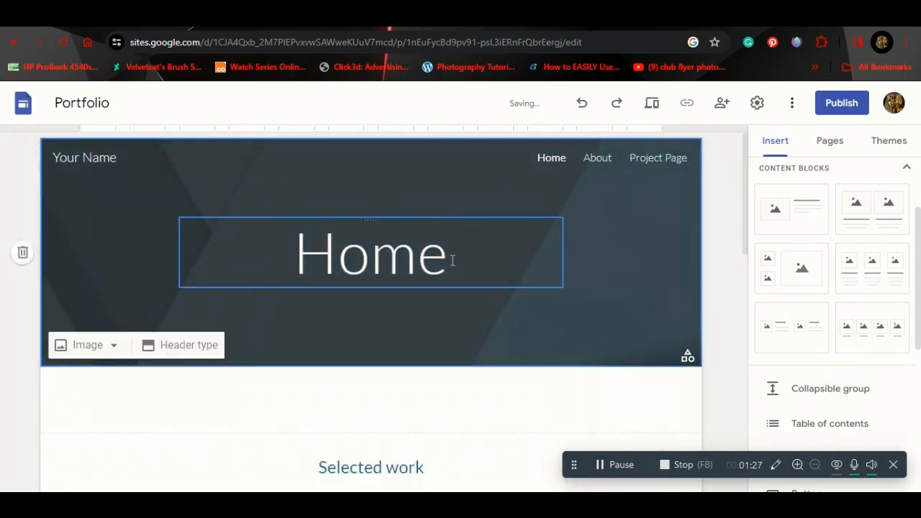
{"action": "left_click", "coordinate": [118, 159]}
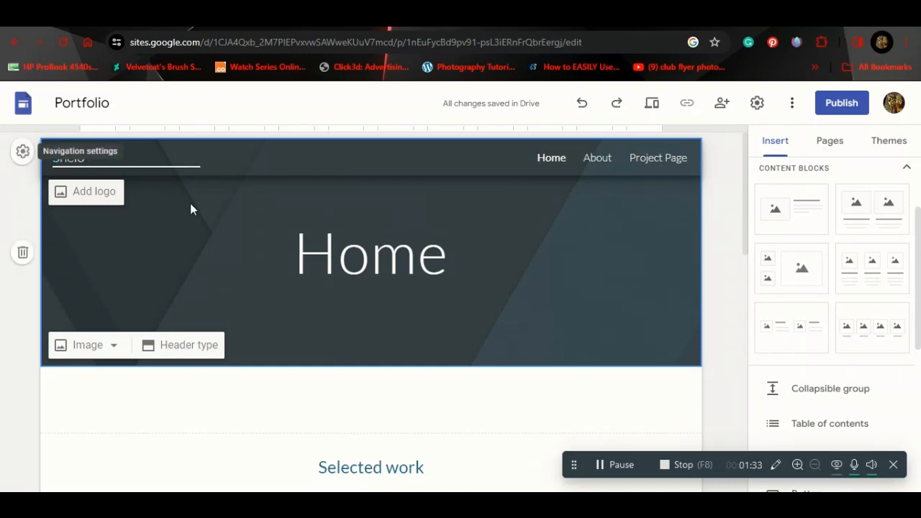
{"action": "left_click", "coordinate": [127, 222]}
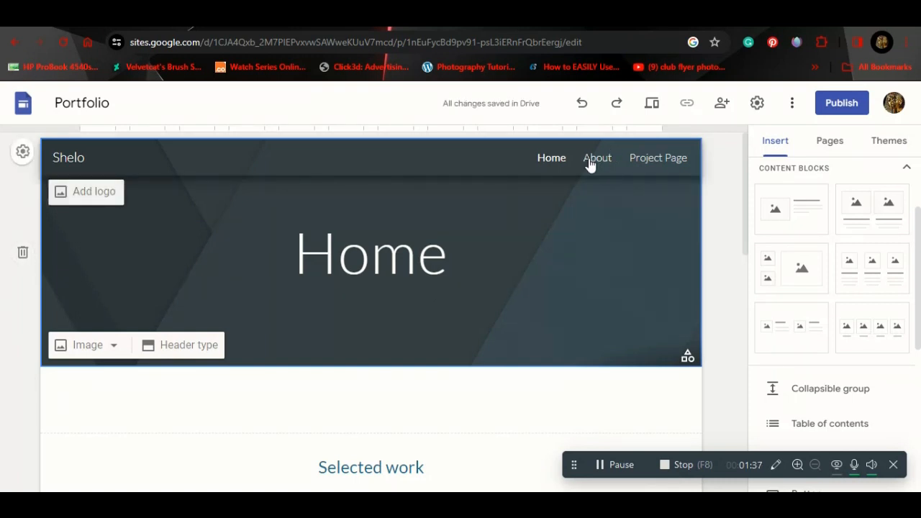
Step: Preview Cover, Large banner and Title only header layouts, then keep the Banner layout
{"action": "left_click", "coordinate": [179, 349]}
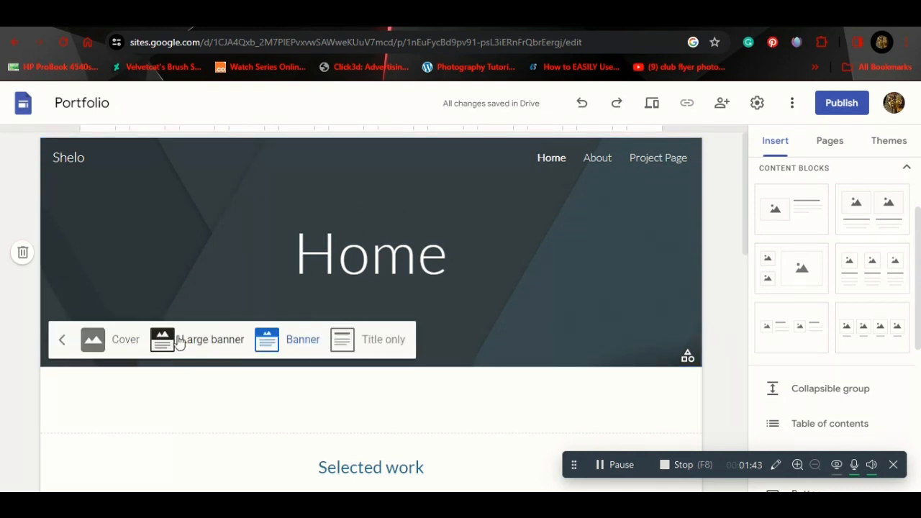
{"action": "left_click", "coordinate": [123, 345]}
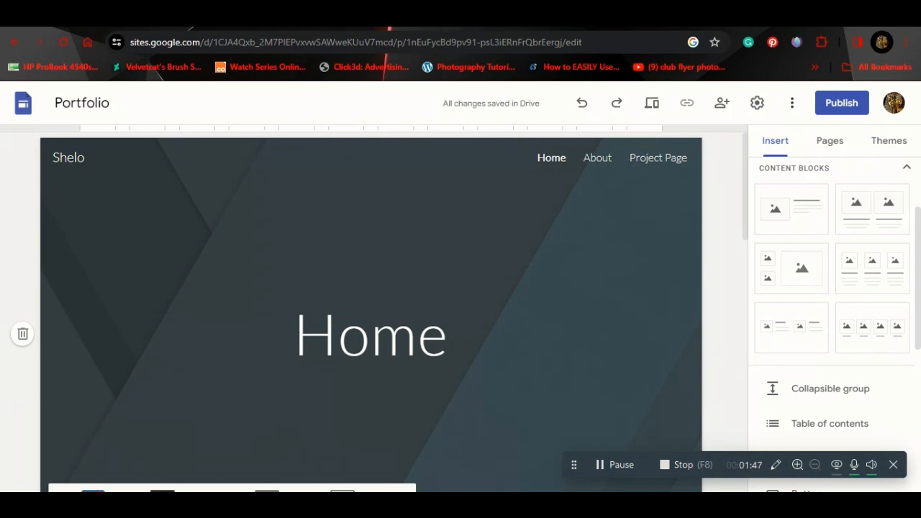
{"action": "left_click", "coordinate": [162, 490]}
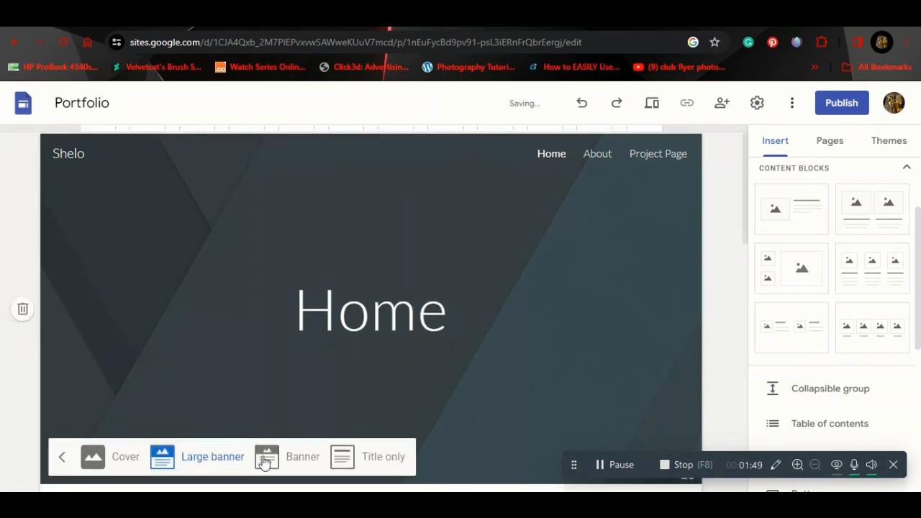
{"action": "left_click", "coordinate": [295, 461]}
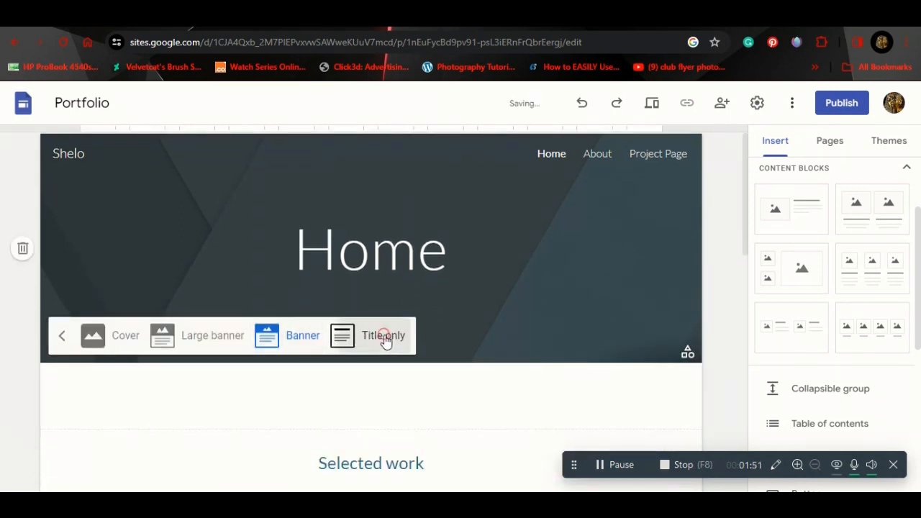
{"action": "left_click", "coordinate": [383, 336]}
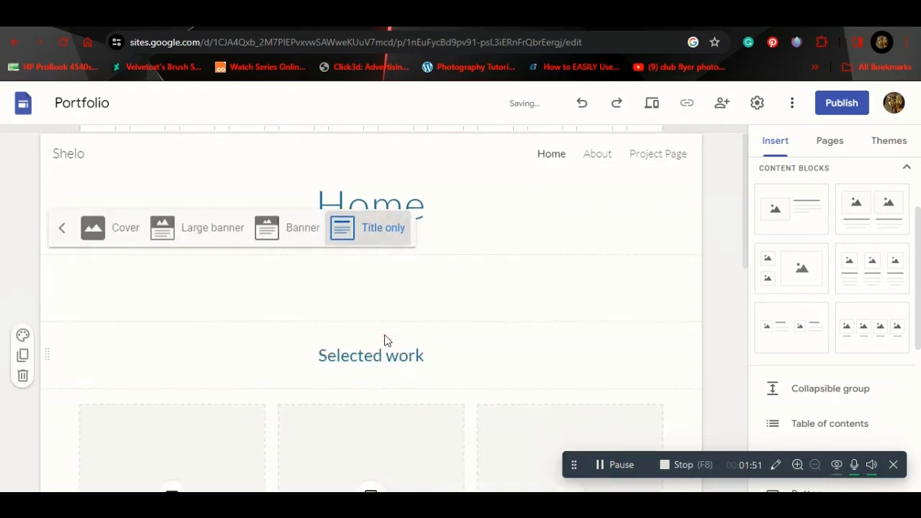
{"action": "left_click", "coordinate": [301, 238]}
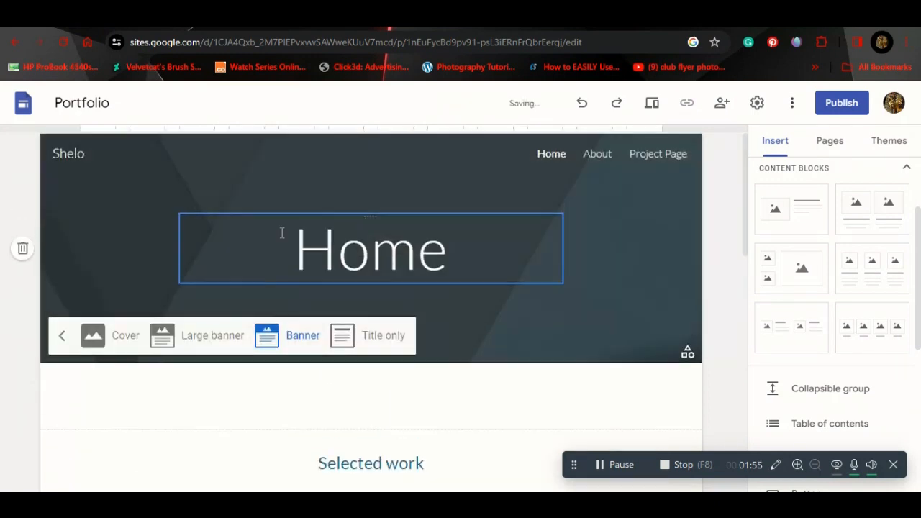
{"action": "left_click", "coordinate": [130, 290]}
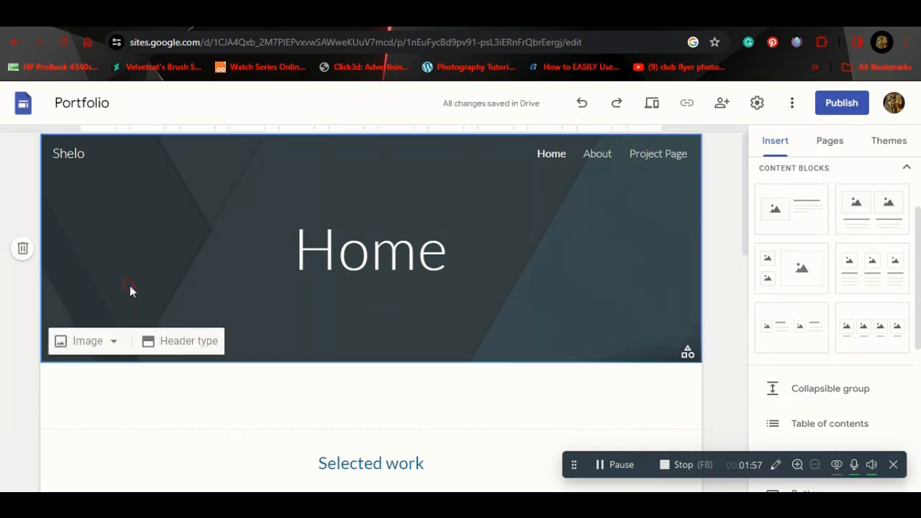
{"action": "left_click", "coordinate": [104, 341]}
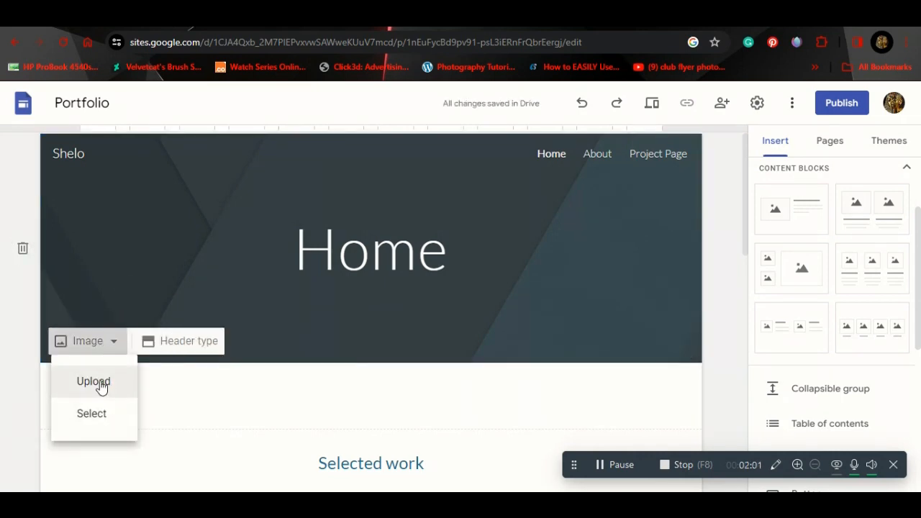
Step: Search images for 'computer wallpaper' and set the dark laptop photo as header background
{"action": "left_click", "coordinate": [91, 416]}
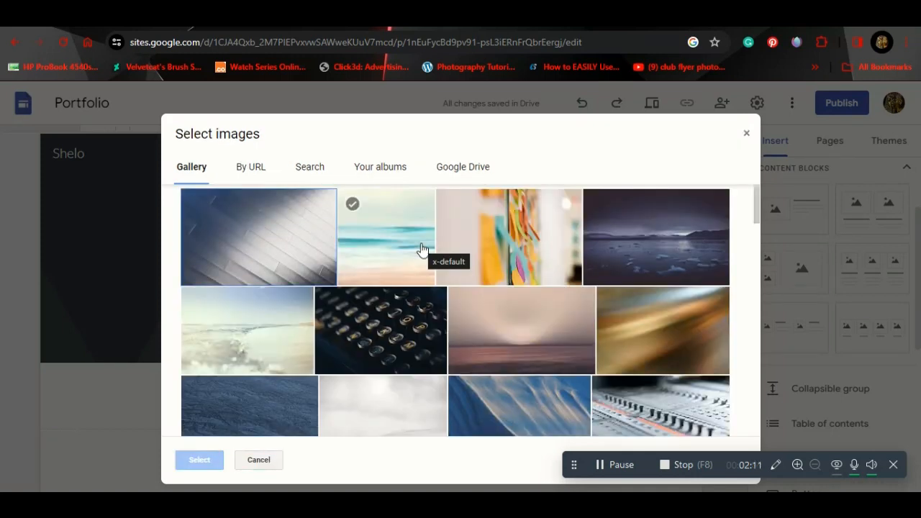
{"action": "scroll", "coordinate": [551, 319], "scroll_direction": "down", "scroll_amount": 5}
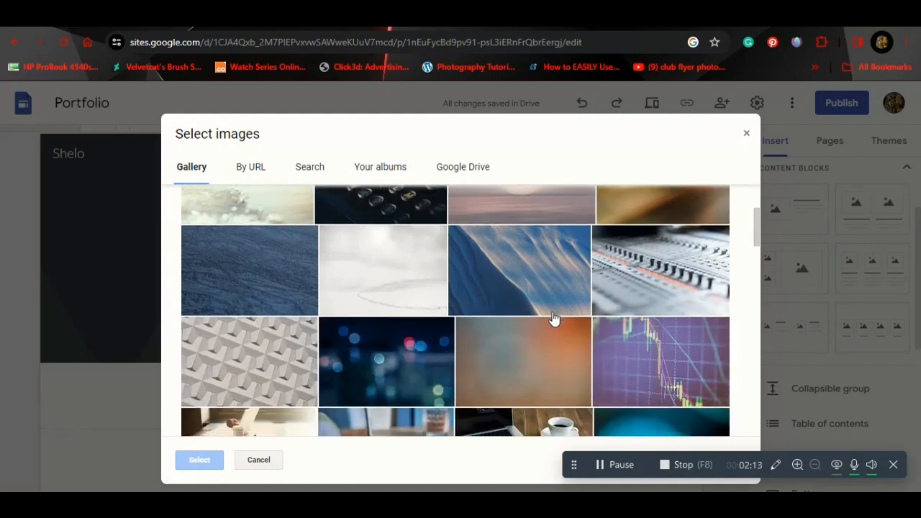
{"action": "scroll", "coordinate": [552, 320], "scroll_direction": "down", "scroll_amount": 1}
{"action": "scroll", "coordinate": [553, 320], "scroll_direction": "up", "scroll_amount": 2}
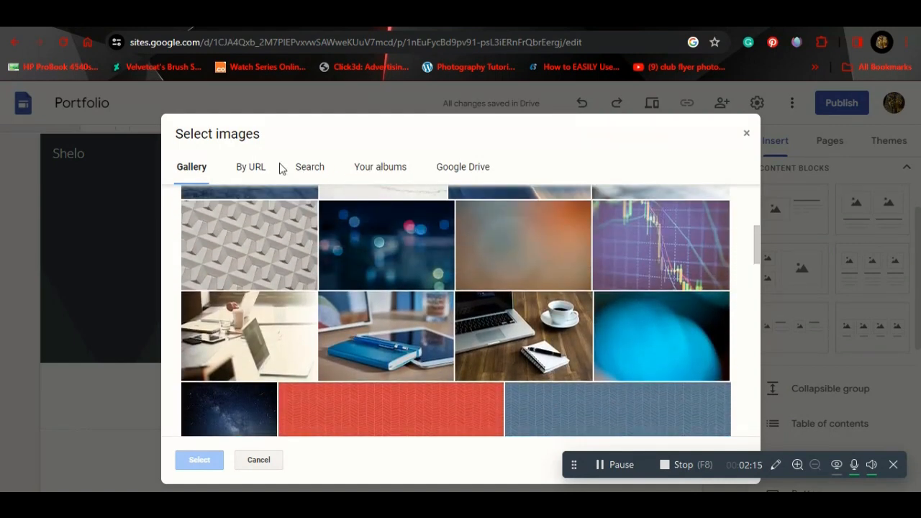
{"action": "left_click", "coordinate": [324, 178]}
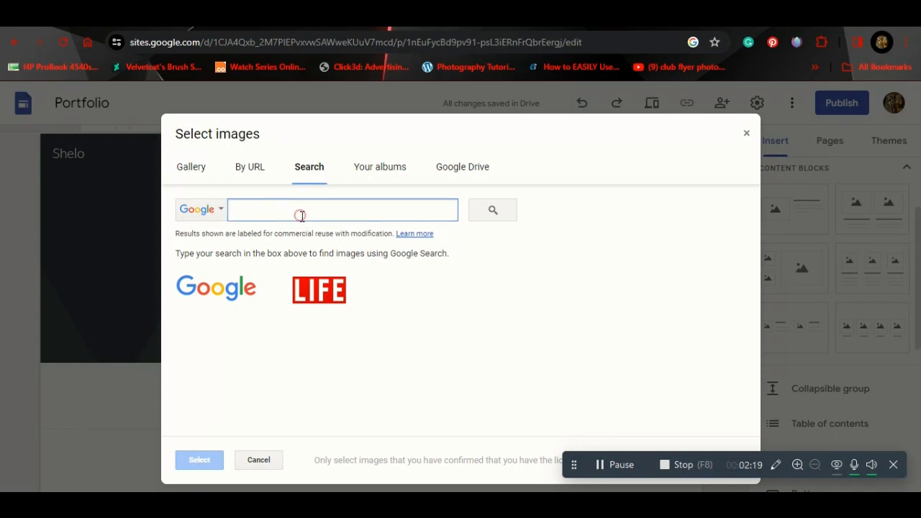
{"action": "type", "text": "computer wallpa"}
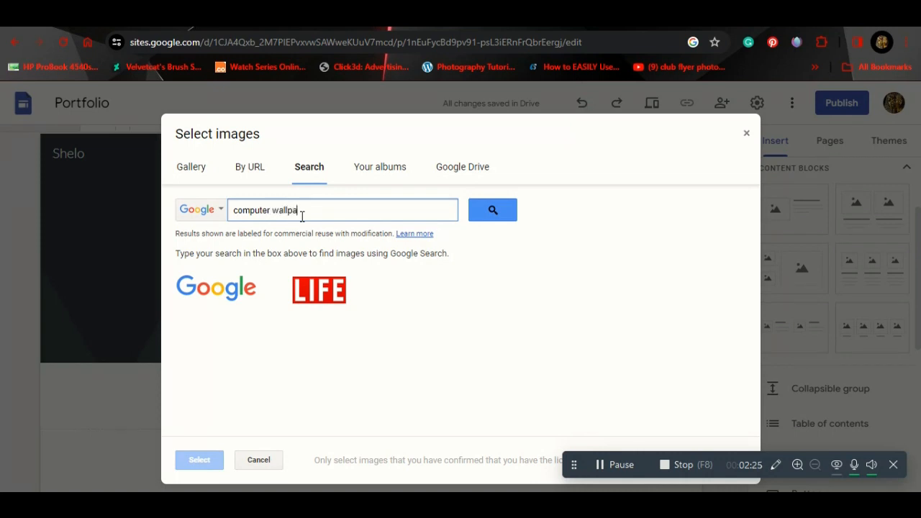
{"action": "type", "text": "per"}
{"action": "key", "text": "Return"}
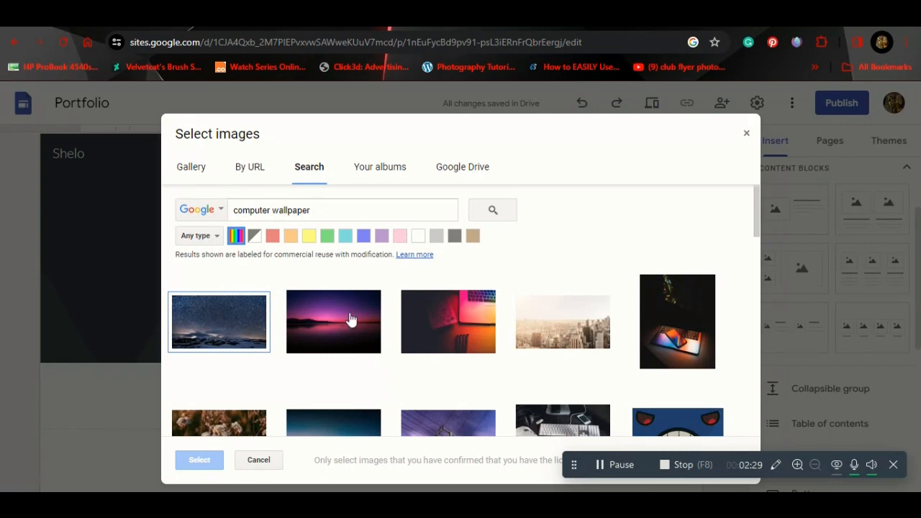
{"action": "scroll", "coordinate": [506, 338], "scroll_direction": "down", "scroll_amount": 1}
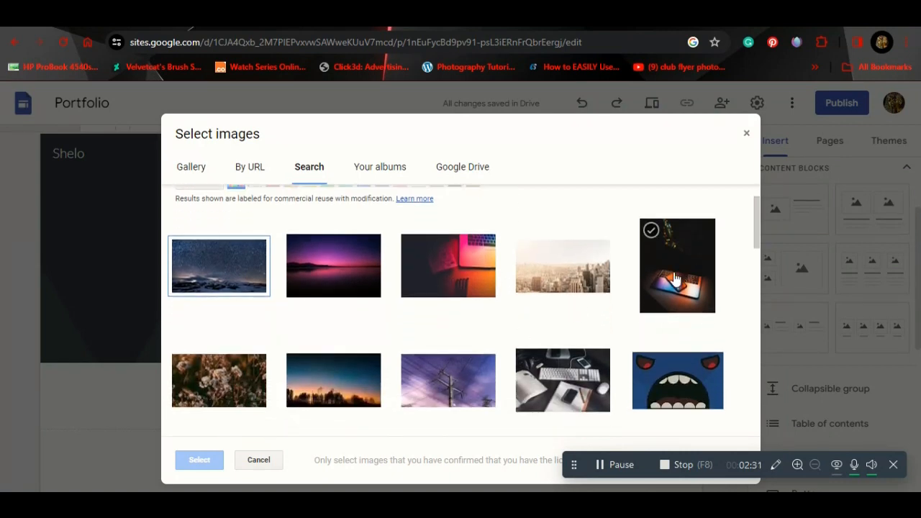
{"action": "left_click", "coordinate": [672, 281]}
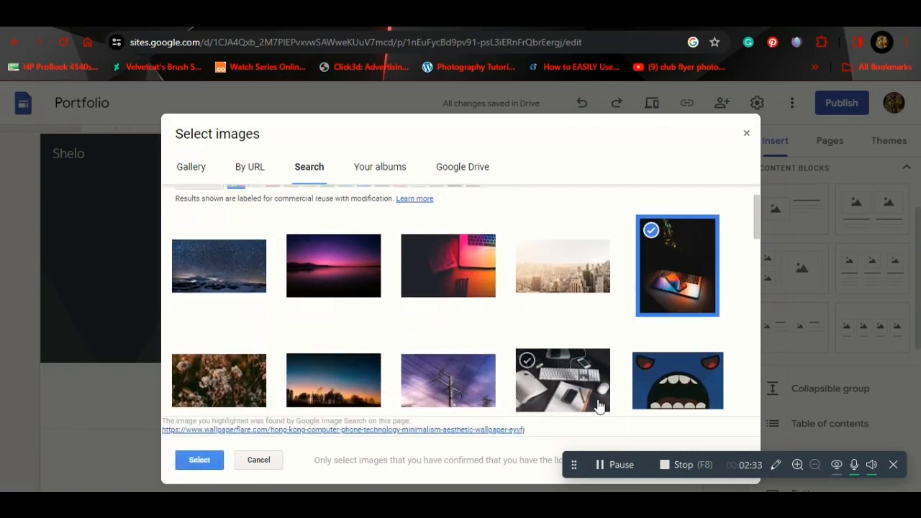
{"action": "left_click", "coordinate": [194, 464]}
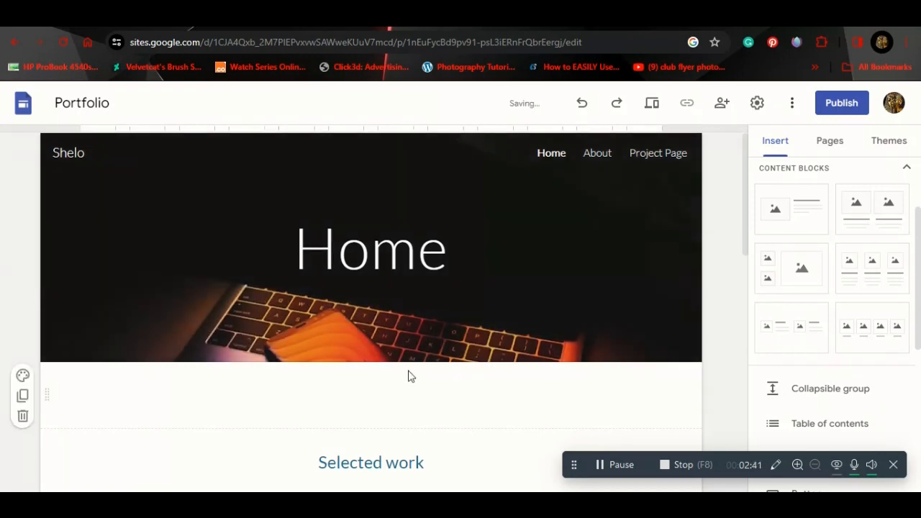
Step: Drag the image-with-text content block onto the page above Selected work
{"action": "scroll", "coordinate": [409, 374], "scroll_direction": "down", "scroll_amount": 1}
{"action": "scroll", "coordinate": [645, 264], "scroll_direction": "down", "scroll_amount": 3}
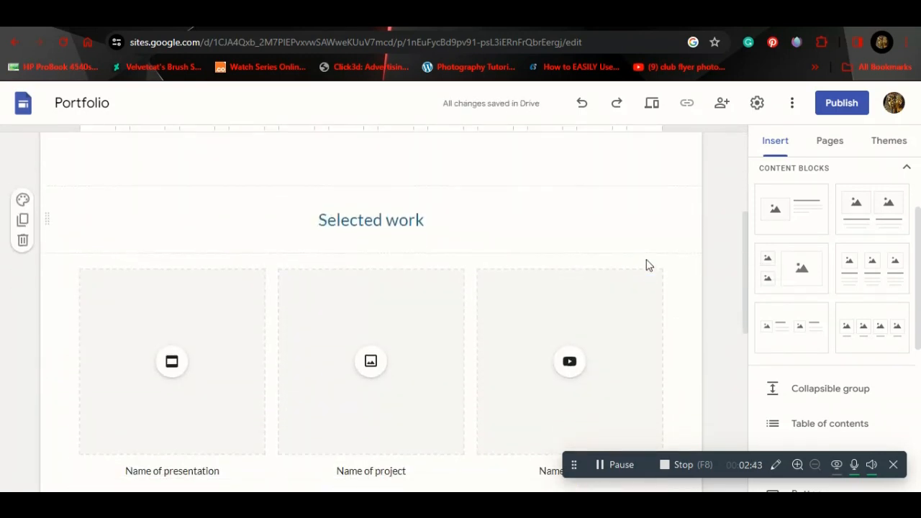
{"action": "scroll", "coordinate": [423, 327], "scroll_direction": "up", "scroll_amount": 1}
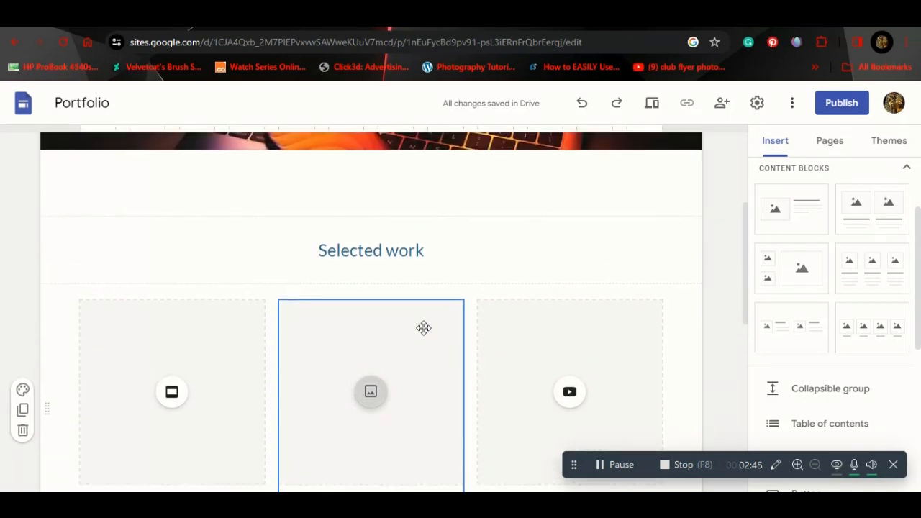
{"action": "scroll", "coordinate": [423, 328], "scroll_direction": "up", "scroll_amount": 2}
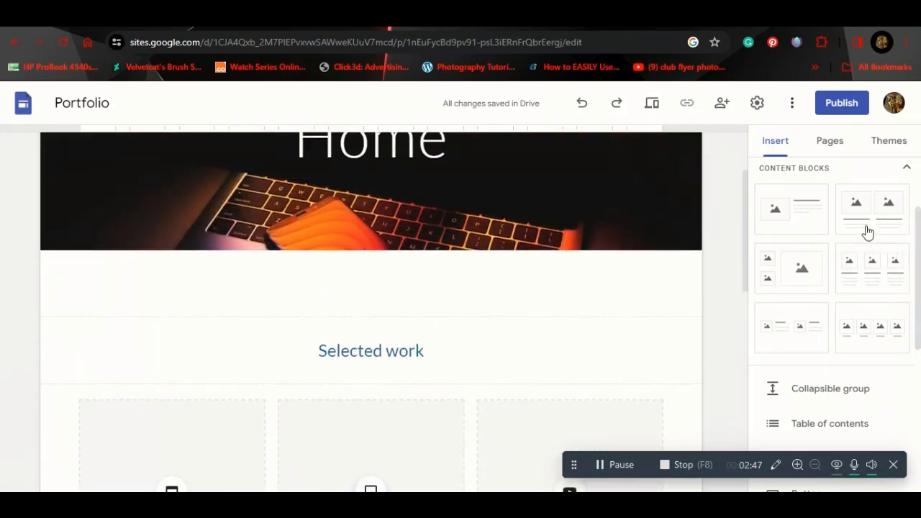
{"action": "left_click_drag", "start_coordinate": [772, 213], "coordinate": [341, 320]}
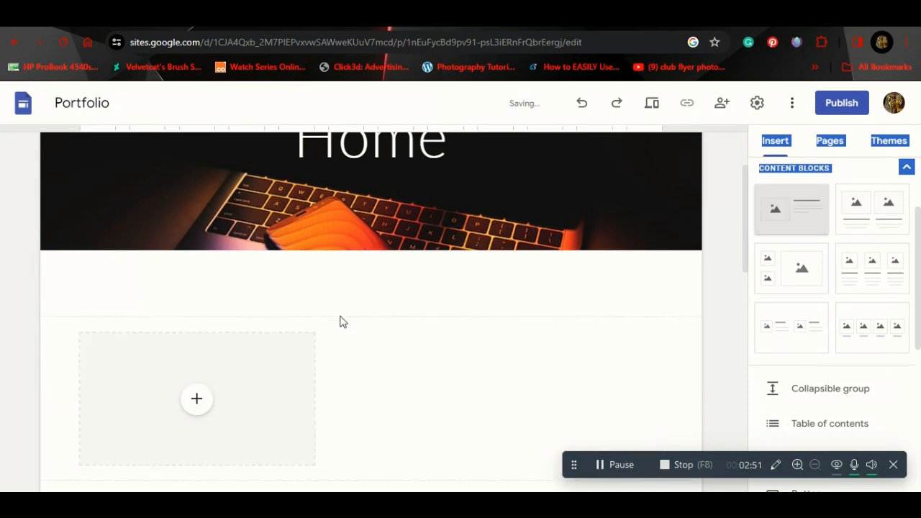
Step: Title the new section 'About Me' and start adding an image to its placeholder
{"action": "left_click", "coordinate": [458, 231]}
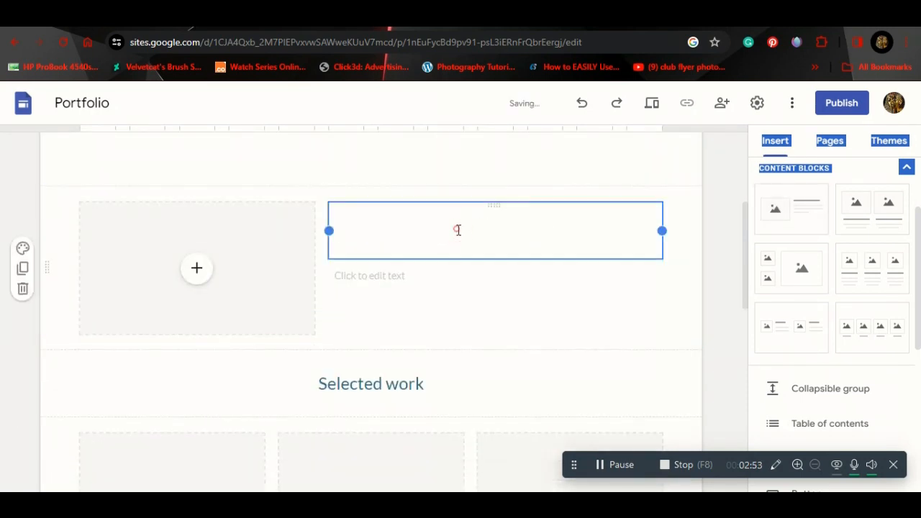
{"action": "type", "text": "Abou"}
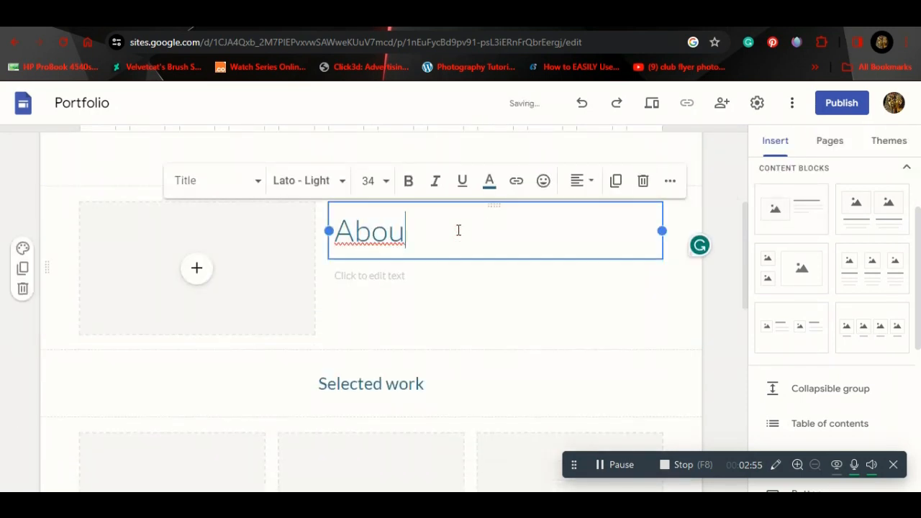
{"action": "type", "text": "t Me"}
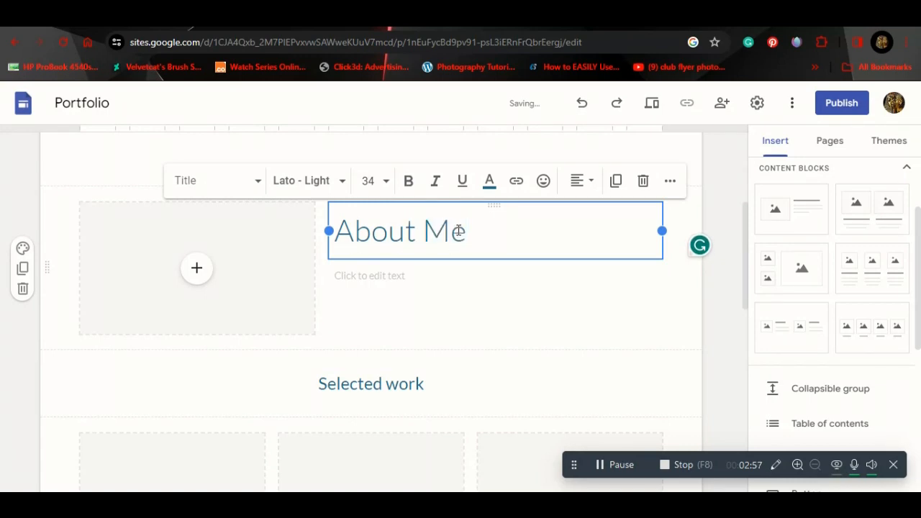
{"action": "left_click", "coordinate": [196, 269]}
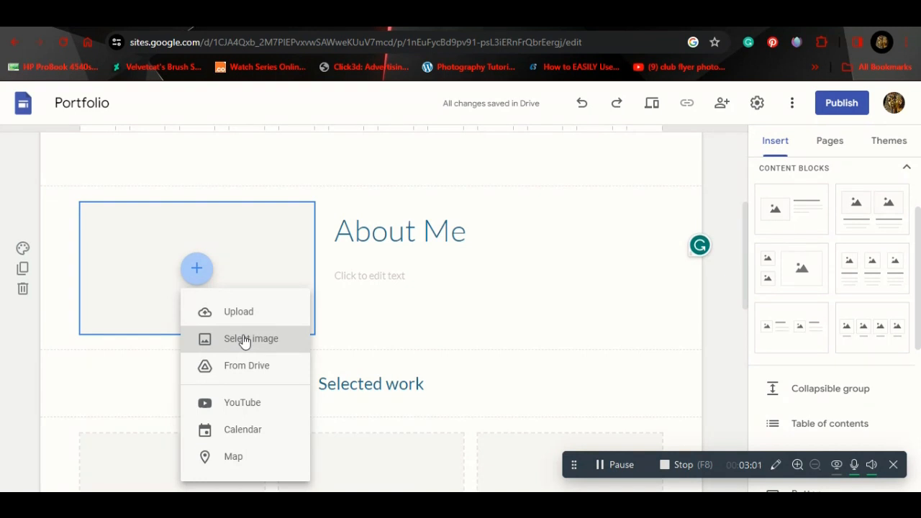
{"action": "left_click", "coordinate": [244, 340]}
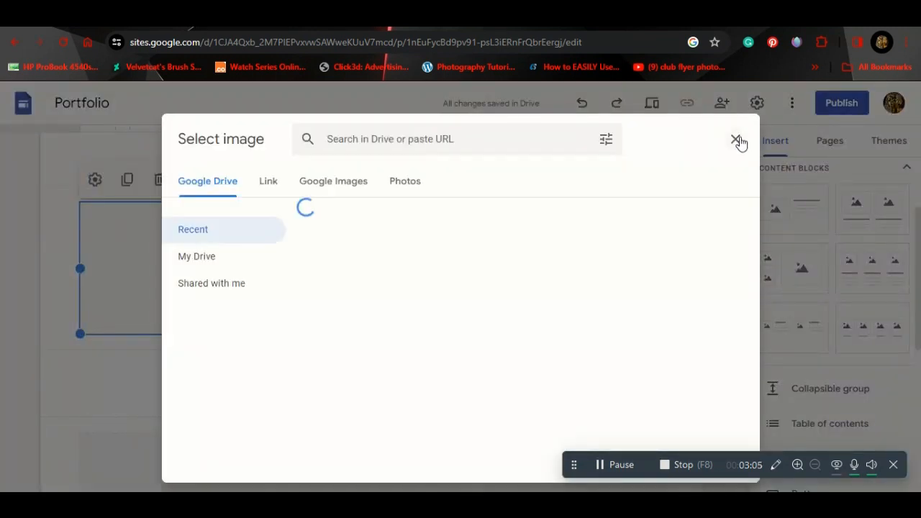
Step: Search Google Images for 'male person photo' and insert the man in a checked shirt
{"action": "left_click", "coordinate": [319, 186]}
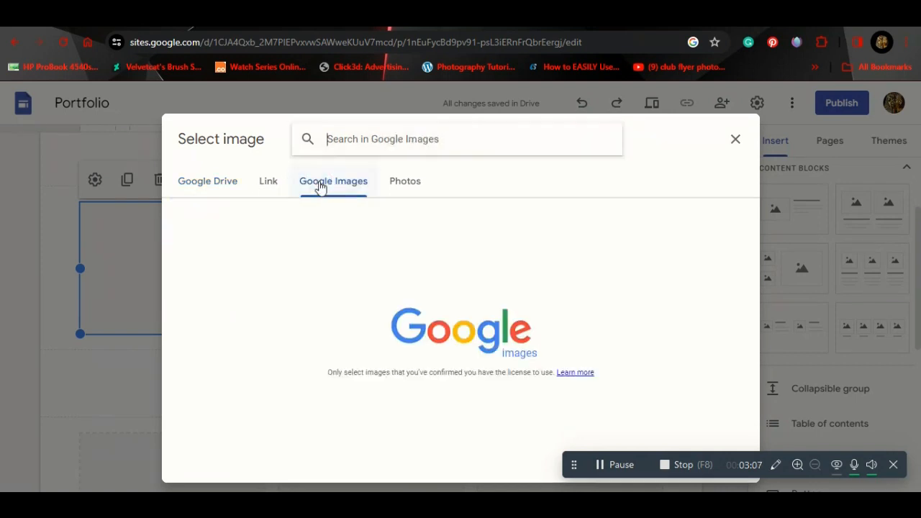
{"action": "left_click", "coordinate": [365, 138]}
{"action": "type", "text": "per"}
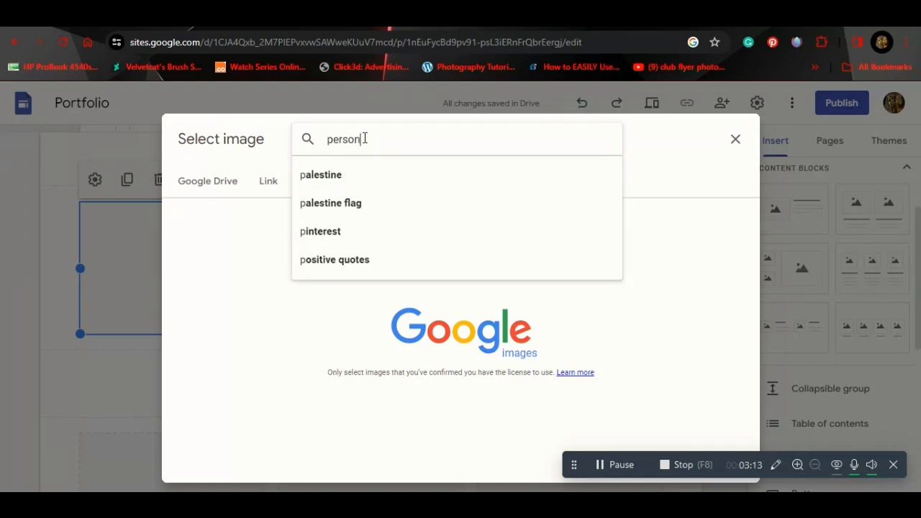
{"action": "type", "text": "son"}
{"action": "key", "text": "BackSpace"}
{"action": "key", "text": "BackSpace"}
{"action": "key", "text": "BackSpace"}
{"action": "type", "text": "male"}
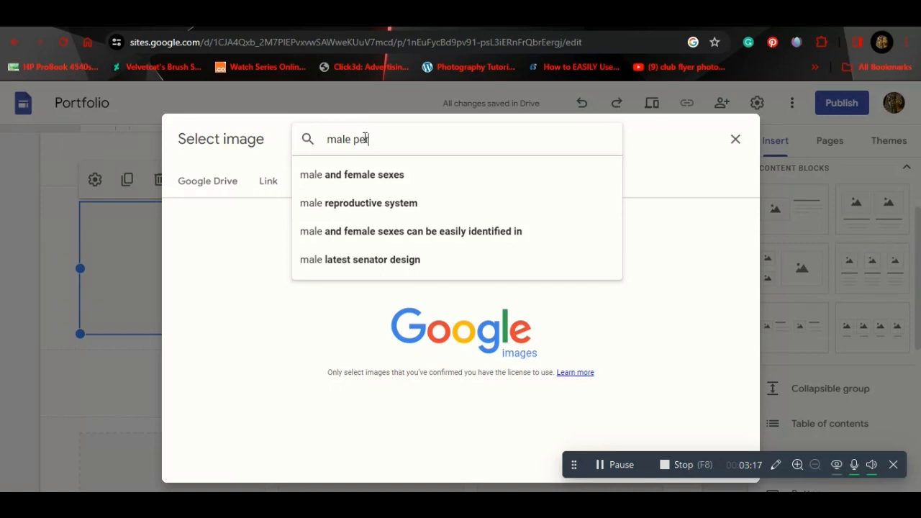
{"action": "type", "text": " person"}
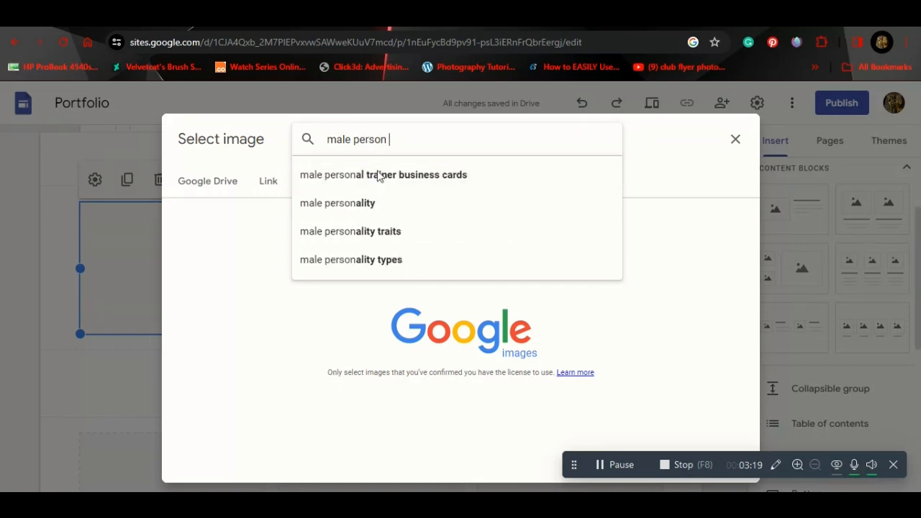
{"action": "type", "text": " pho"}
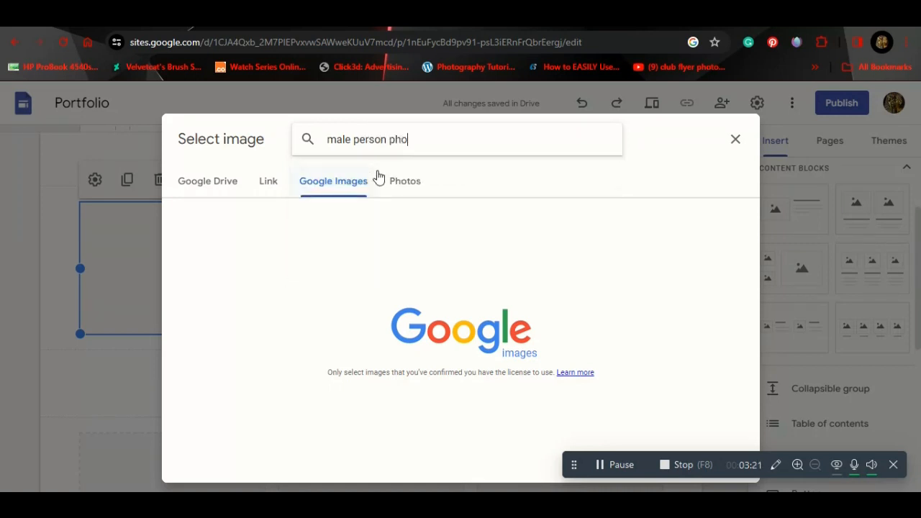
{"action": "type", "text": "to"}
{"action": "left_click", "coordinate": [379, 175]}
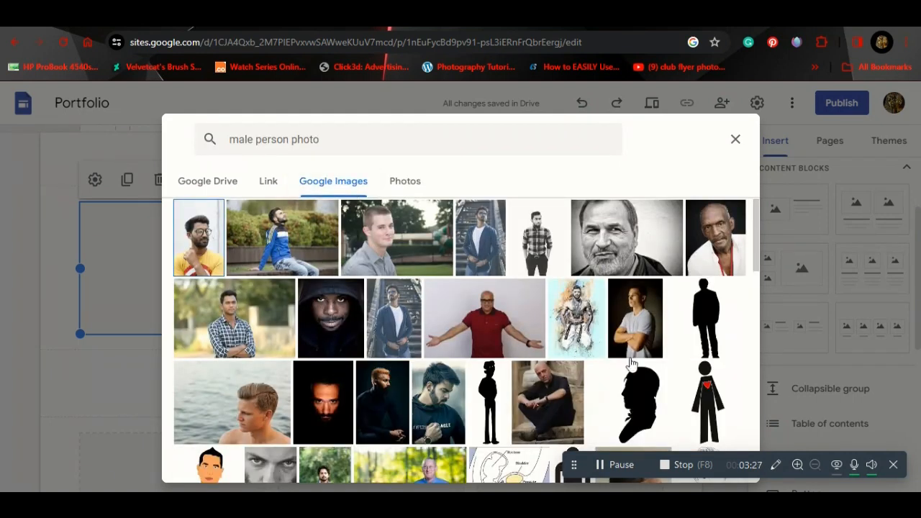
{"action": "scroll", "coordinate": [636, 317], "scroll_direction": "down", "scroll_amount": 2}
{"action": "scroll", "coordinate": [637, 317], "scroll_direction": "down", "scroll_amount": 5}
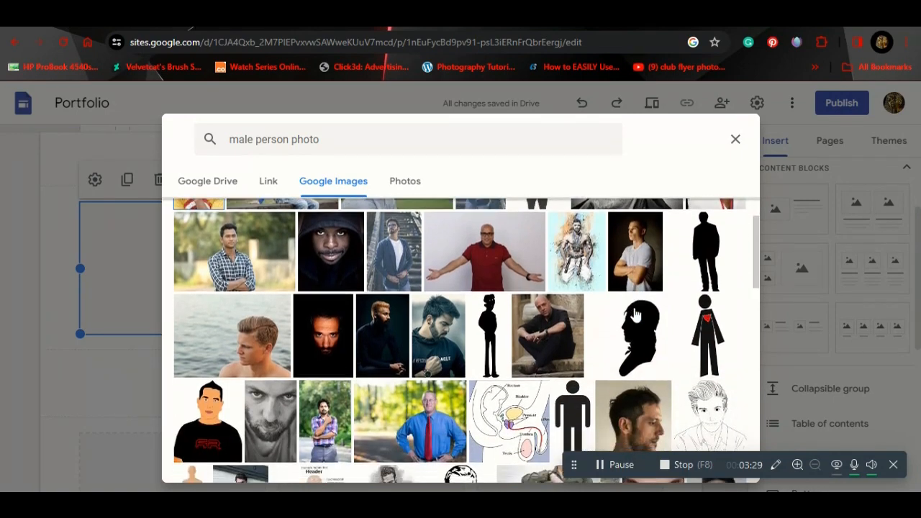
{"action": "scroll", "coordinate": [635, 315], "scroll_direction": "up", "scroll_amount": 4}
{"action": "scroll", "coordinate": [636, 314], "scroll_direction": "up", "scroll_amount": 3}
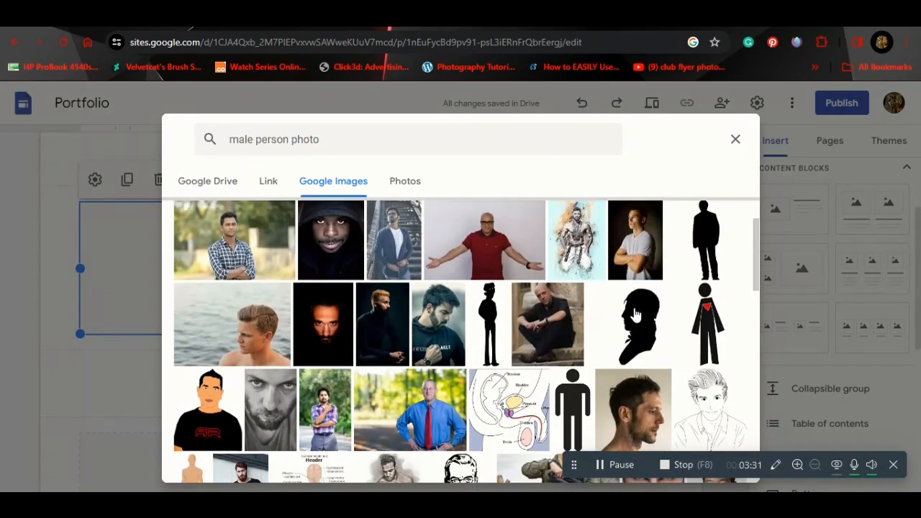
{"action": "left_click", "coordinate": [244, 335]}
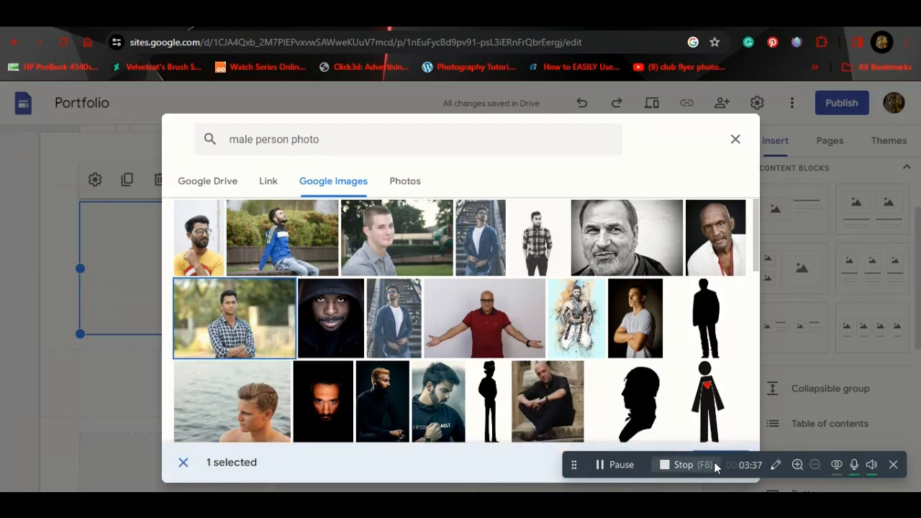
{"action": "left_click_drag", "start_coordinate": [732, 468], "coordinate": [749, 502]}
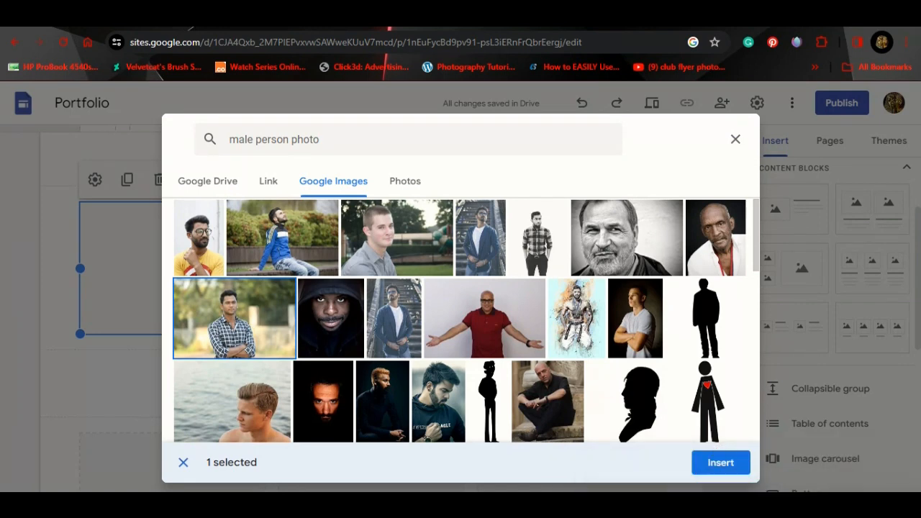
{"action": "left_click", "coordinate": [721, 466]}
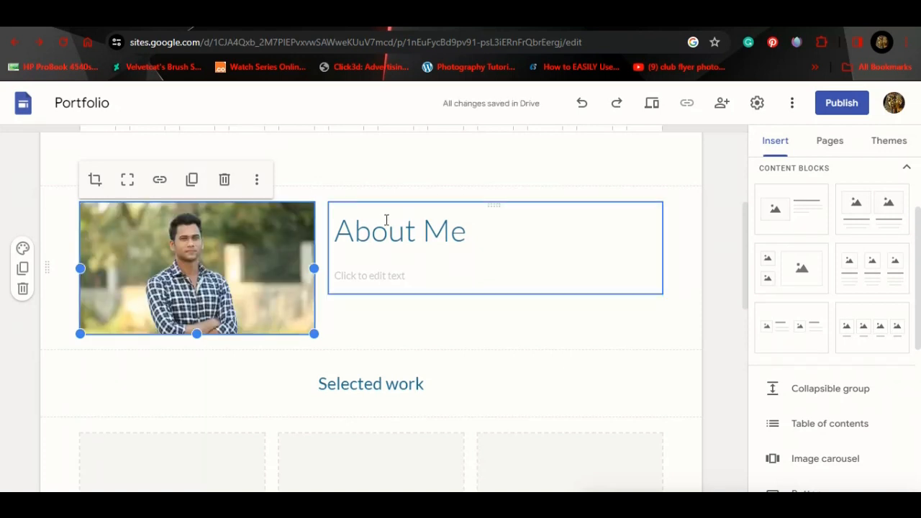
Step: Add a caption under the About Me photo and type its text
{"action": "scroll", "coordinate": [461, 319], "scroll_direction": "up", "scroll_amount": 1}
{"action": "scroll", "coordinate": [461, 313], "scroll_direction": "down", "scroll_amount": 1}
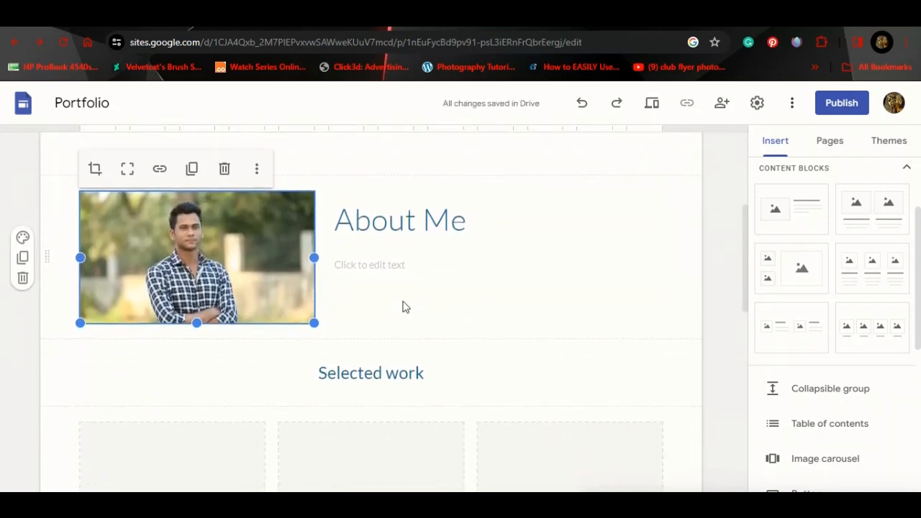
{"action": "left_click", "coordinate": [259, 168]}
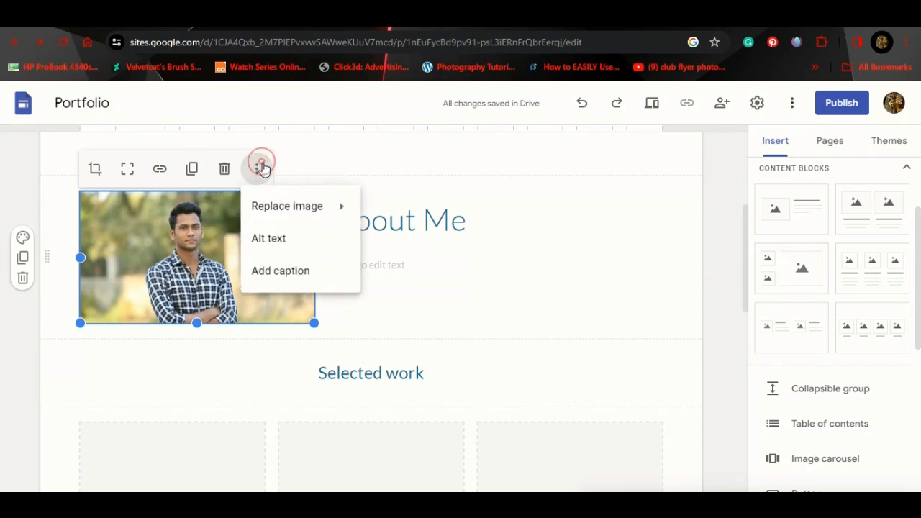
{"action": "mouse_move", "coordinate": [295, 211]}
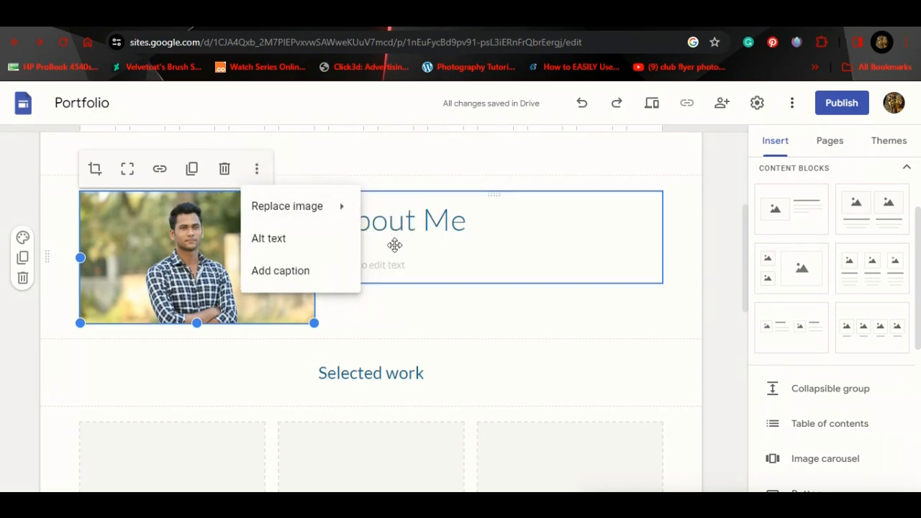
{"action": "left_click", "coordinate": [293, 270]}
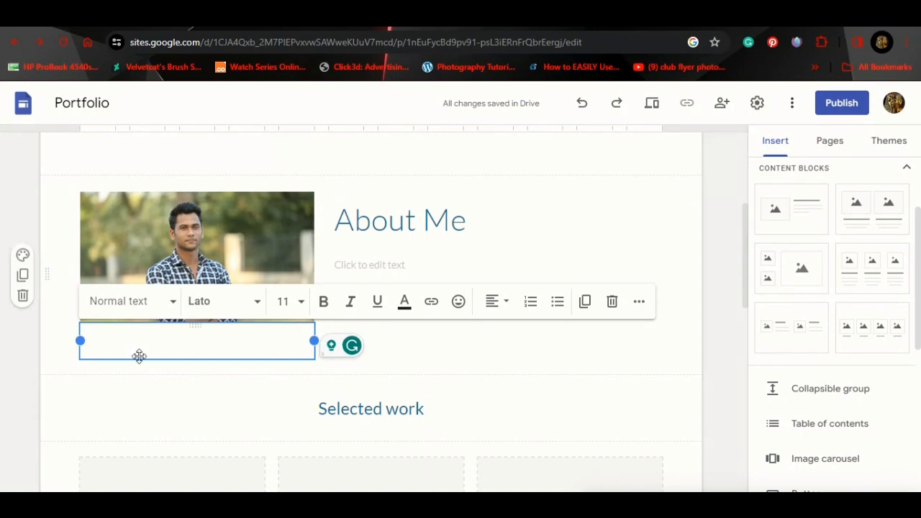
{"action": "type", "text": "this is an image of John Doe"}
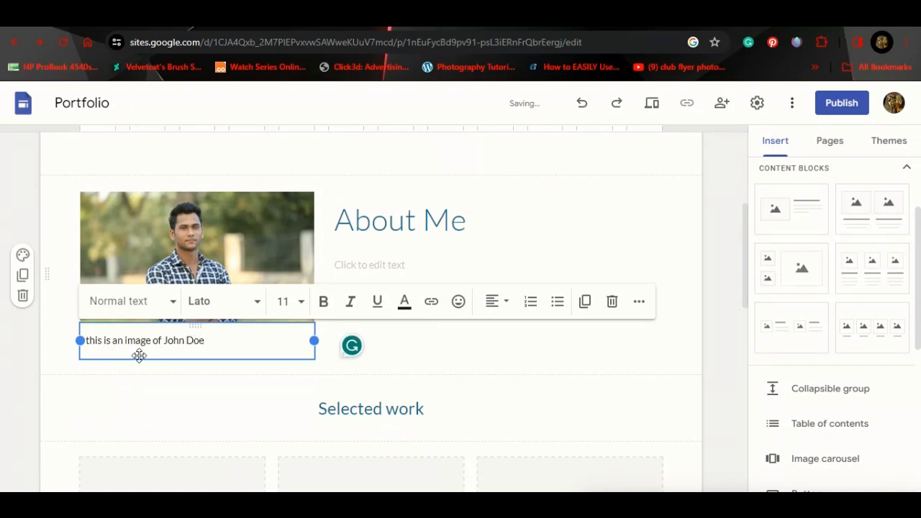
Step: Change the caption's first letter to a capital 'T' and reselect the photo
{"action": "left_click", "coordinate": [90, 340]}
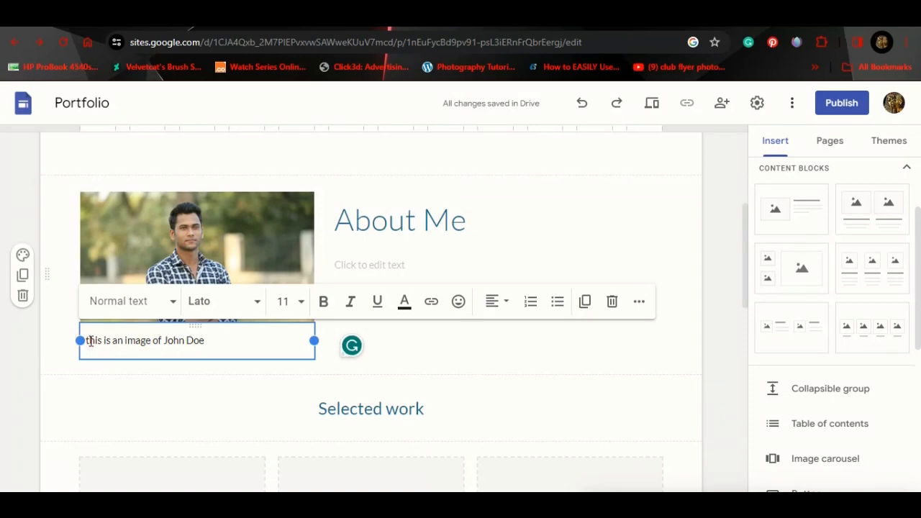
{"action": "key", "text": "BackSpace"}
{"action": "type", "text": "T"}
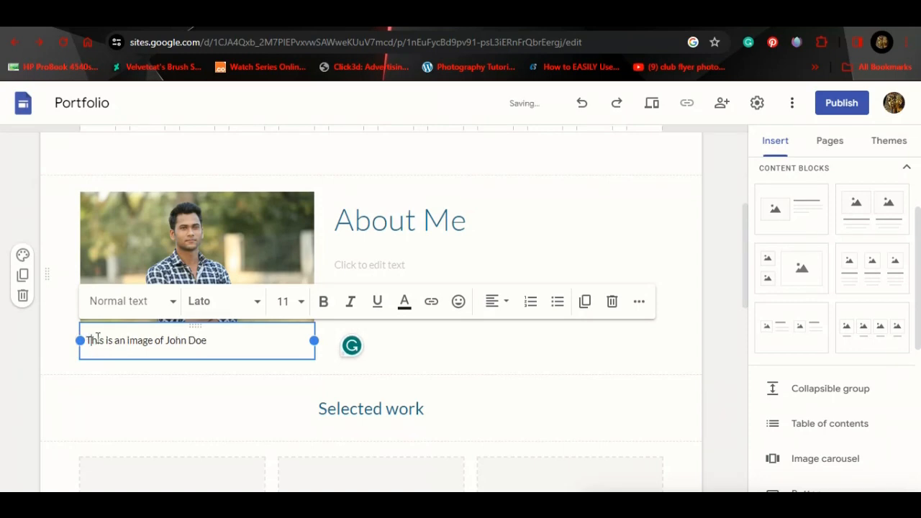
{"action": "left_click", "coordinate": [388, 264]}
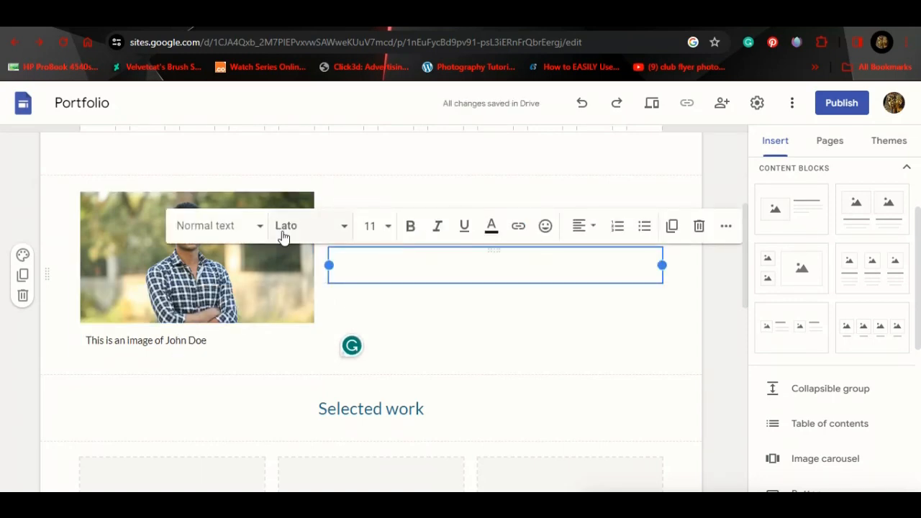
{"action": "left_click", "coordinate": [286, 200]}
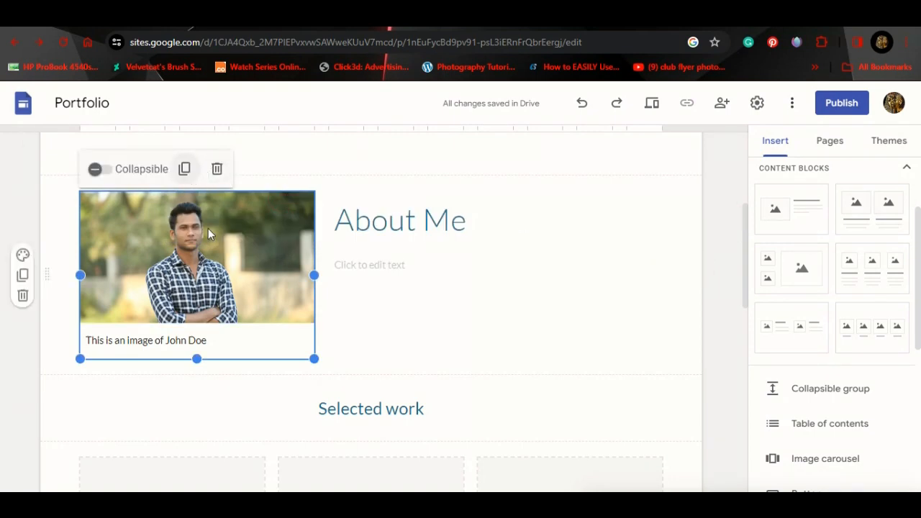
{"action": "left_click", "coordinate": [237, 256]}
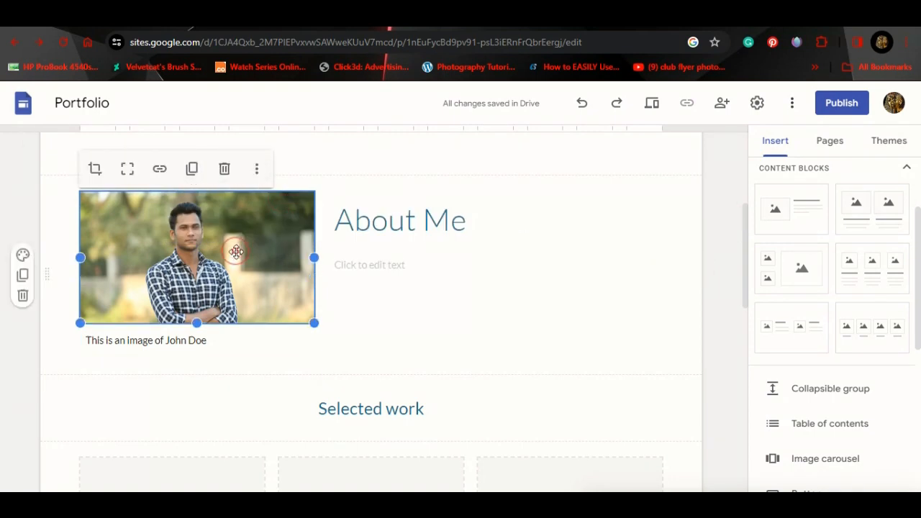
Step: Apply alt text describing the portrait as an image of the pictured person
{"action": "left_click", "coordinate": [261, 179]}
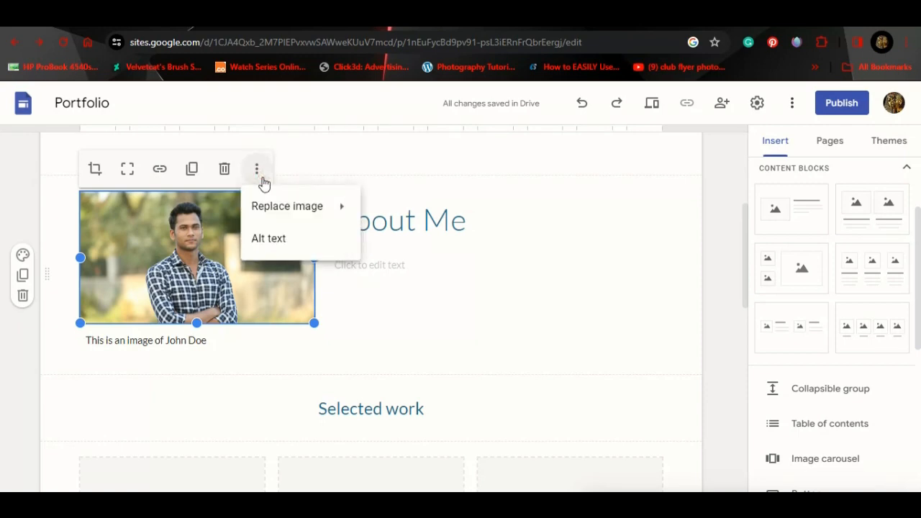
{"action": "left_click", "coordinate": [291, 241]}
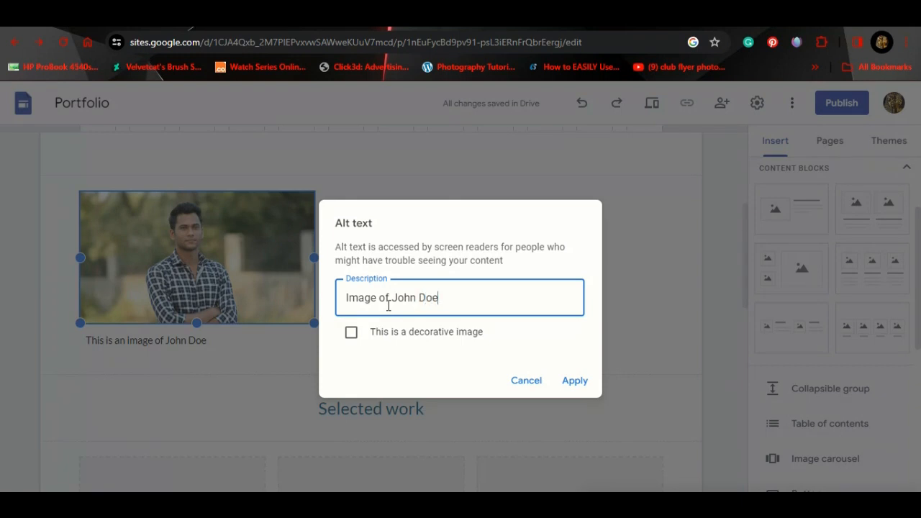
{"action": "left_click", "coordinate": [568, 383]}
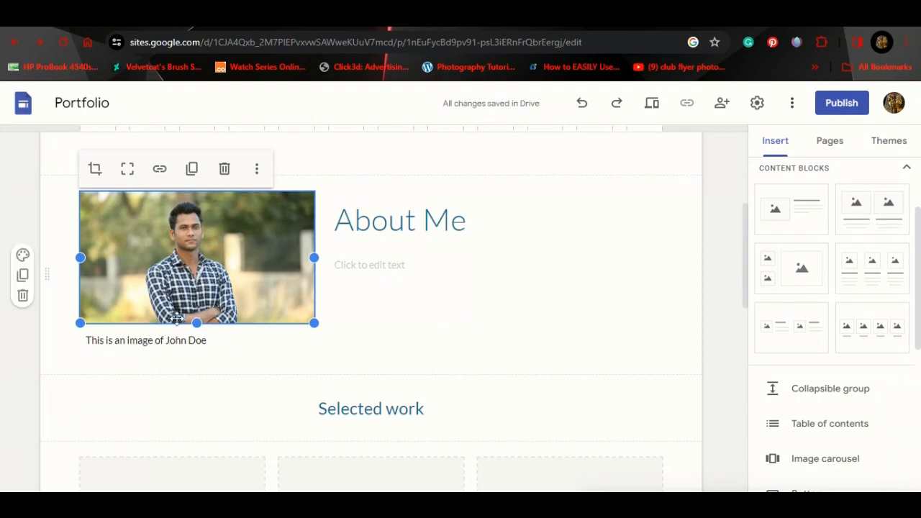
Step: Write the About Me introduction with name, career, profession and 'Education Kstvet'
{"action": "left_click", "coordinate": [378, 257]}
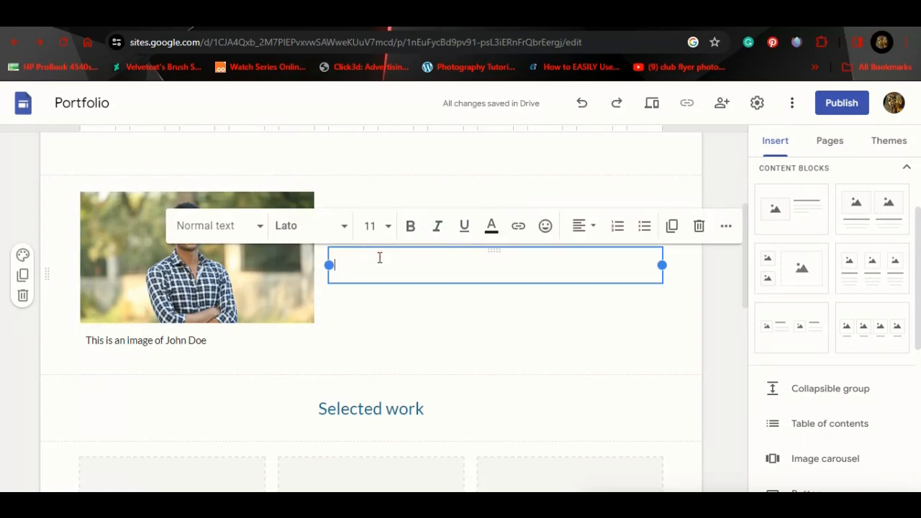
{"action": "type", "text": "My"}
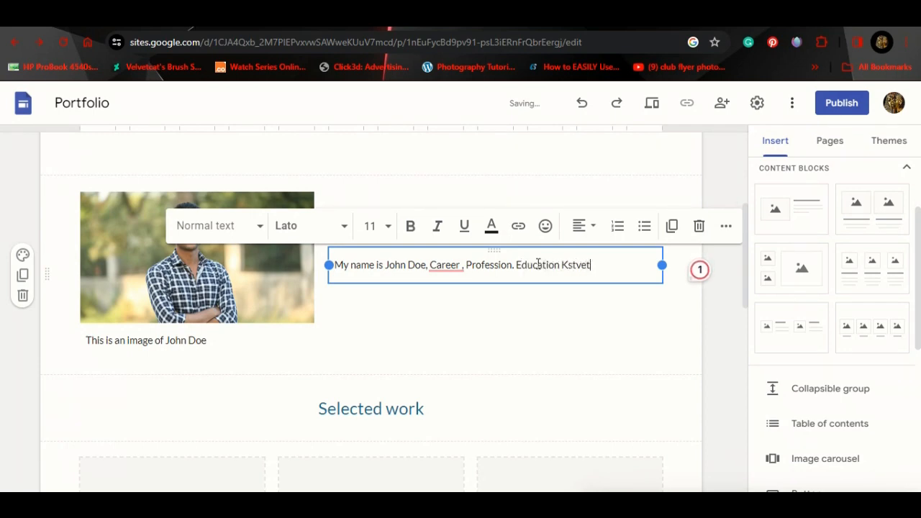
{"action": "left_click", "coordinate": [592, 317]}
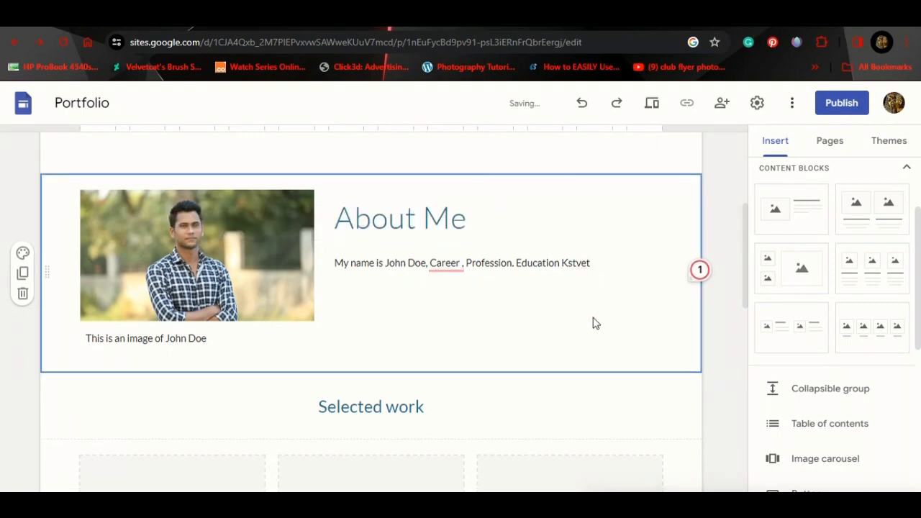
{"action": "scroll", "coordinate": [592, 320], "scroll_direction": "up", "scroll_amount": 4}
{"action": "scroll", "coordinate": [593, 323], "scroll_direction": "down", "scroll_amount": 7}
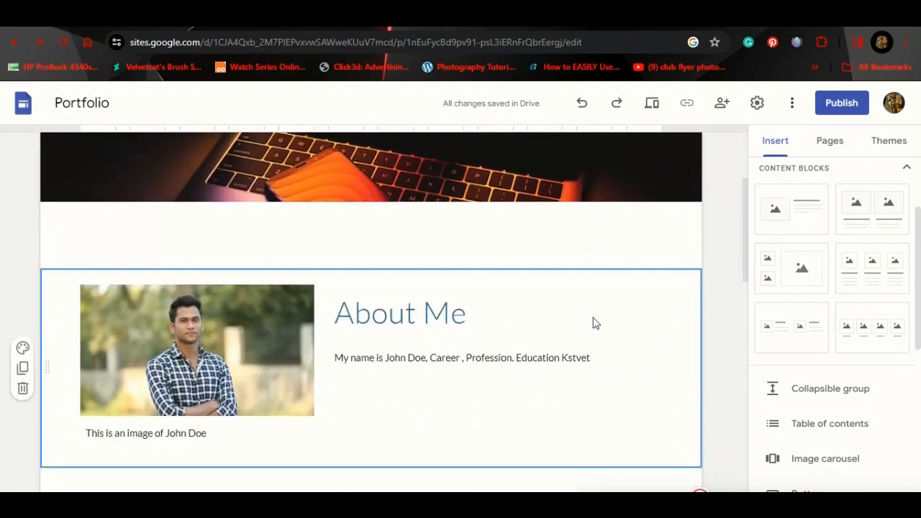
{"action": "scroll", "coordinate": [593, 323], "scroll_direction": "down", "scroll_amount": 1}
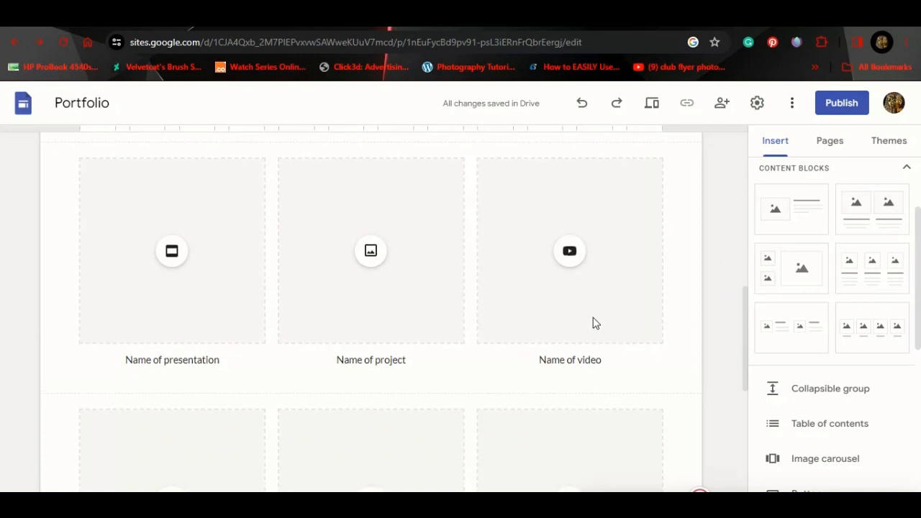
{"action": "scroll", "coordinate": [593, 324], "scroll_direction": "up", "scroll_amount": 1}
{"action": "scroll", "coordinate": [594, 324], "scroll_direction": "up", "scroll_amount": 2}
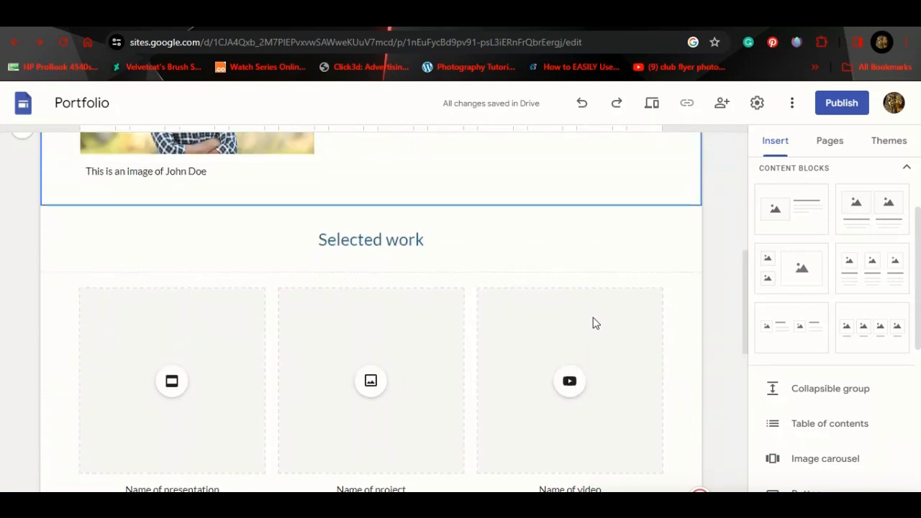
Step: Delete both rows of presentation, project and video placeholders under Selected work
{"action": "left_click", "coordinate": [292, 255]}
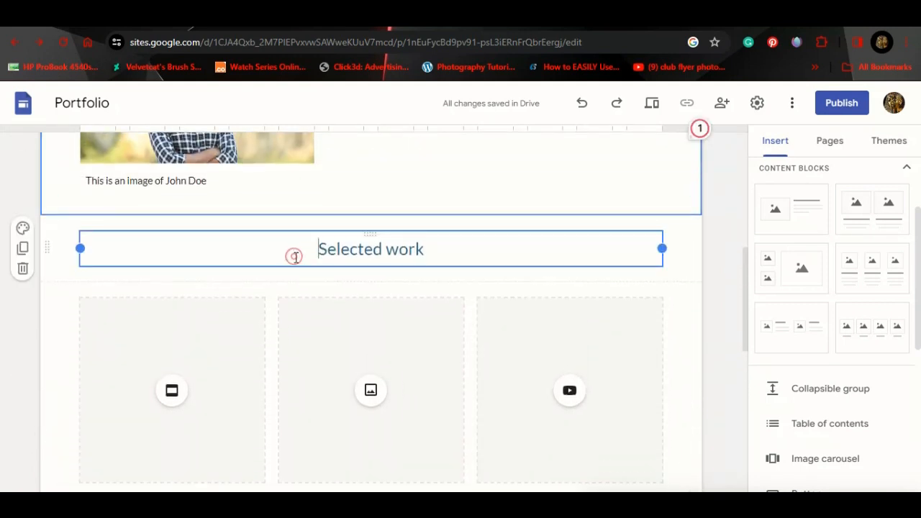
{"action": "left_click", "coordinate": [63, 317]}
{"action": "left_click", "coordinate": [21, 430]}
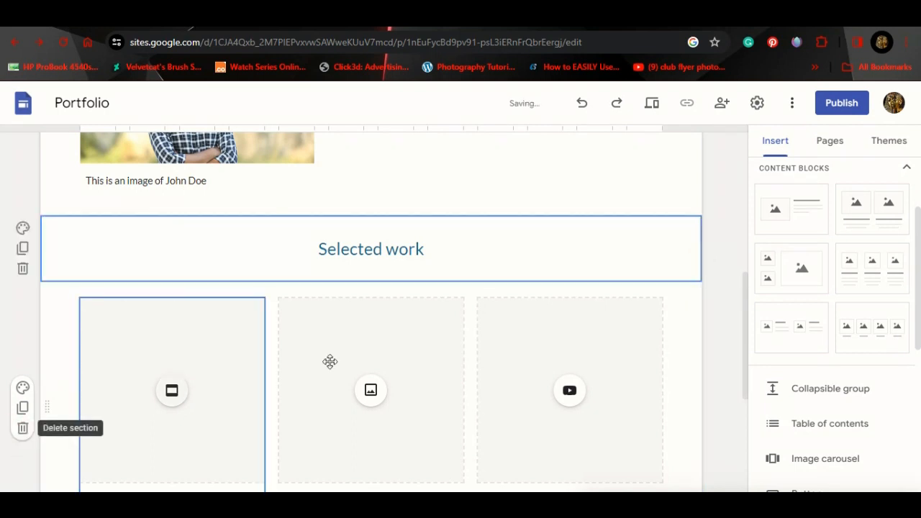
{"action": "left_click", "coordinate": [23, 430]}
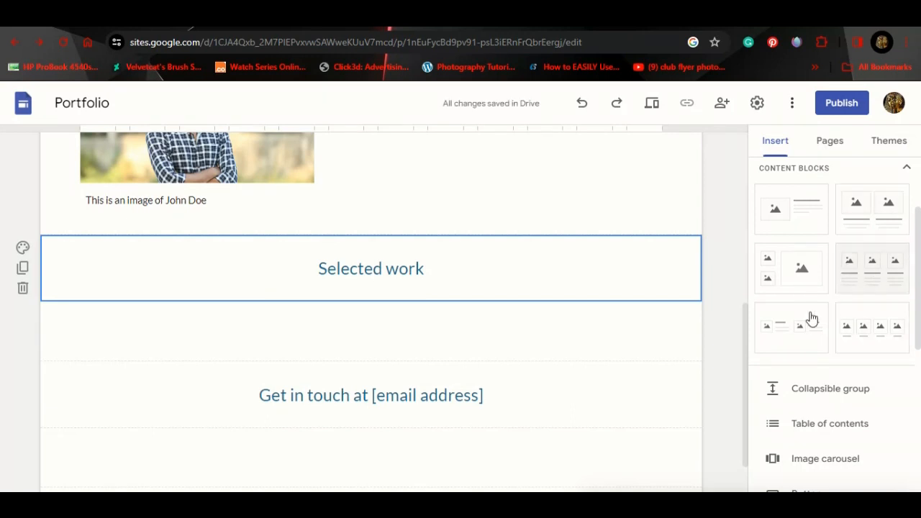
Step: Insert a three-column image content block below the Selected work heading
{"action": "scroll", "coordinate": [863, 267], "scroll_direction": "up", "scroll_amount": 1}
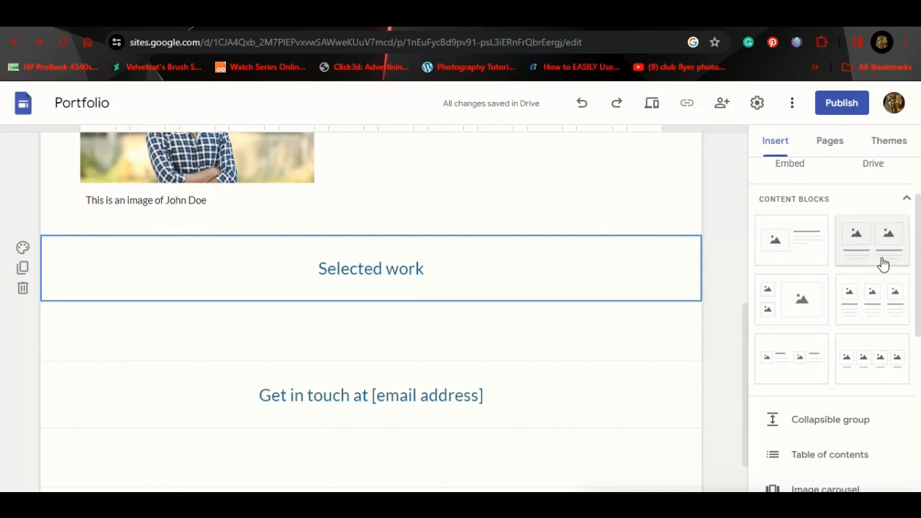
{"action": "left_click", "coordinate": [879, 296]}
{"action": "left_click_drag", "start_coordinate": [858, 309], "coordinate": [374, 319]}
{"action": "scroll", "coordinate": [423, 314], "scroll_direction": "down", "scroll_amount": 3}
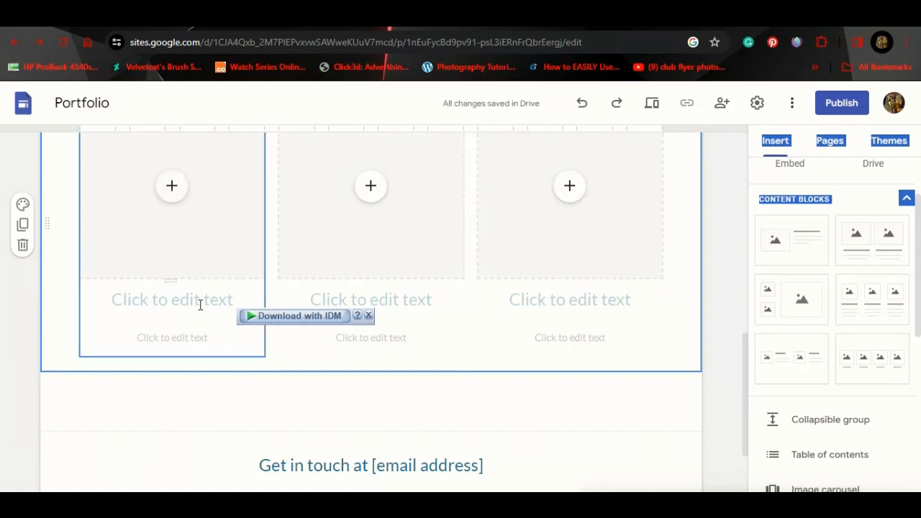
Step: Title the three columns Computer, Projects and Assignment
{"action": "left_click", "coordinate": [200, 303]}
{"action": "type", "text": "Co"}
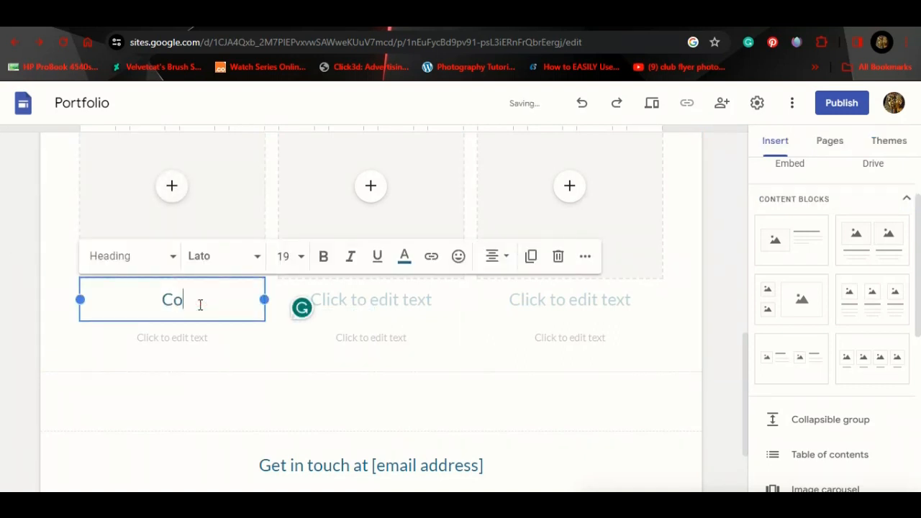
{"action": "type", "text": "mputer"}
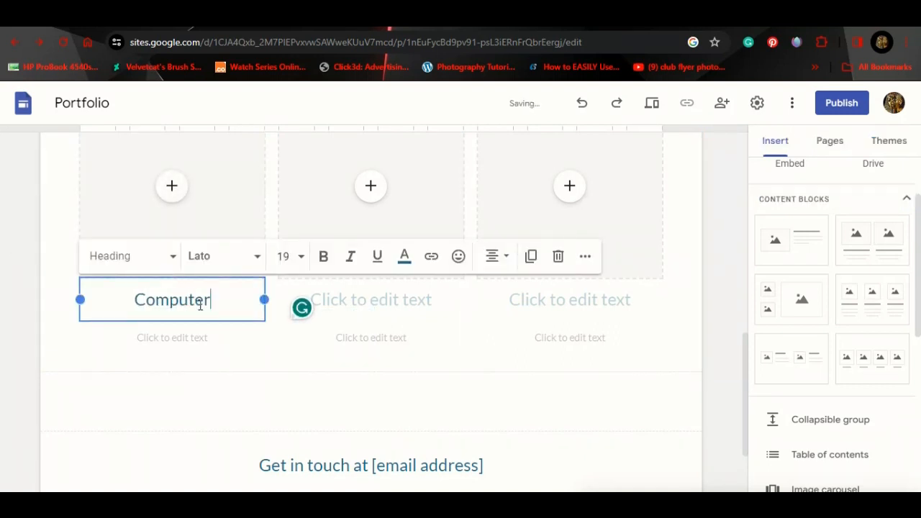
{"action": "left_click", "coordinate": [369, 295]}
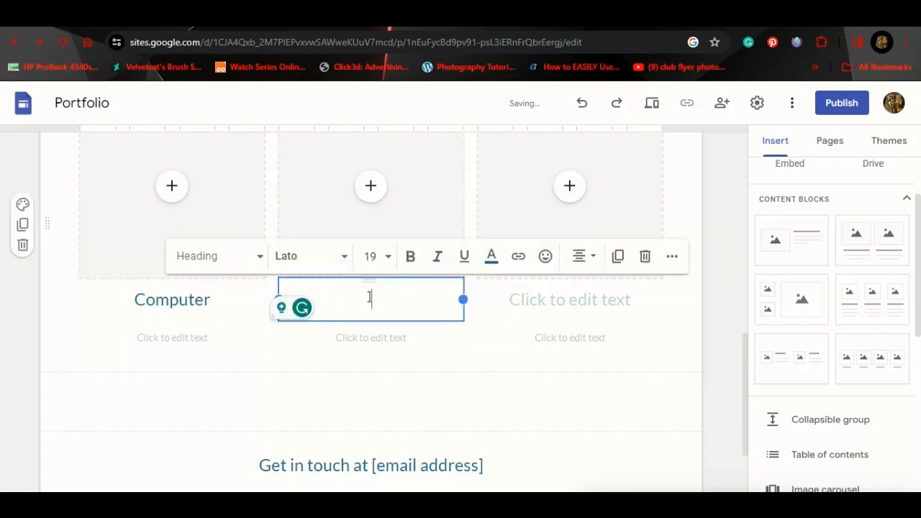
{"action": "type", "text": "Pro"}
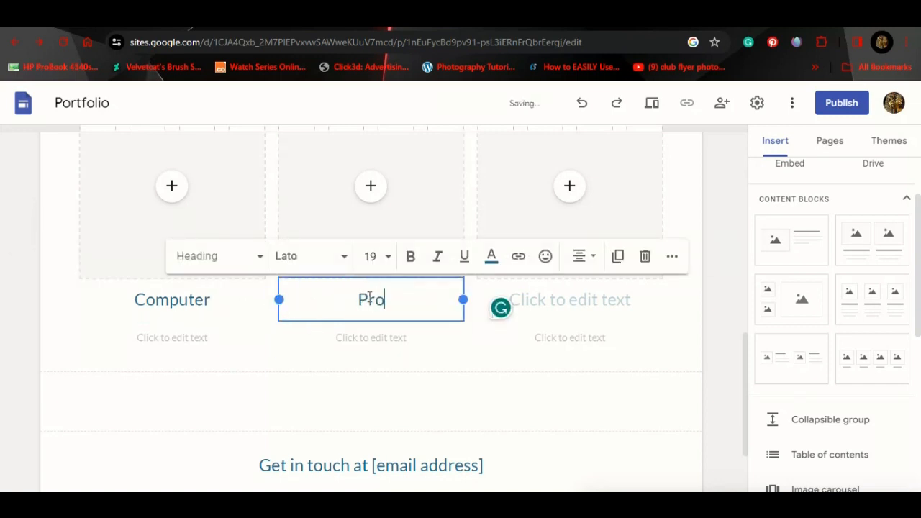
{"action": "type", "text": "jects"}
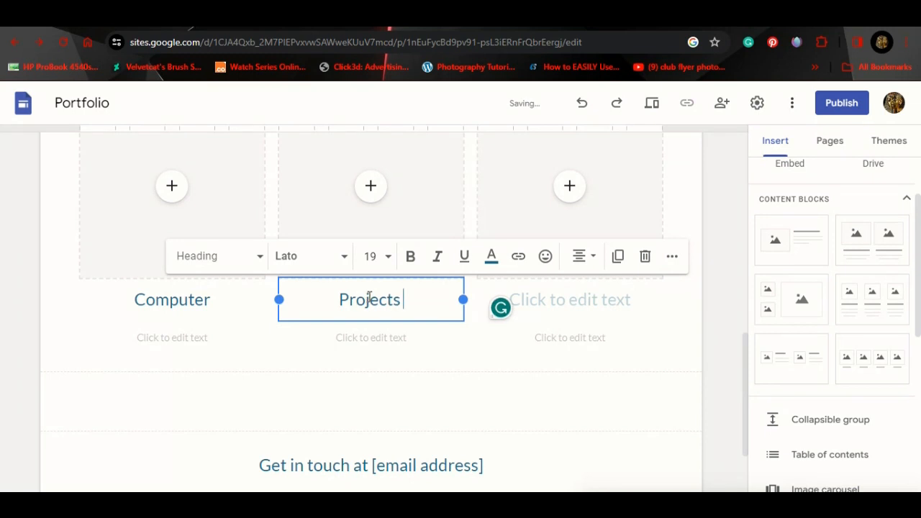
{"action": "left_click", "coordinate": [562, 298]}
{"action": "type", "text": "Ass"}
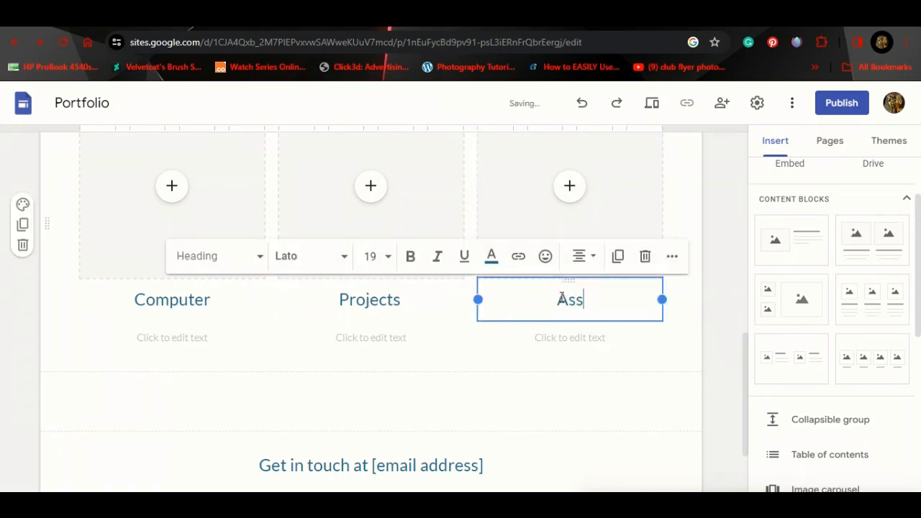
{"action": "type", "text": "ignment"}
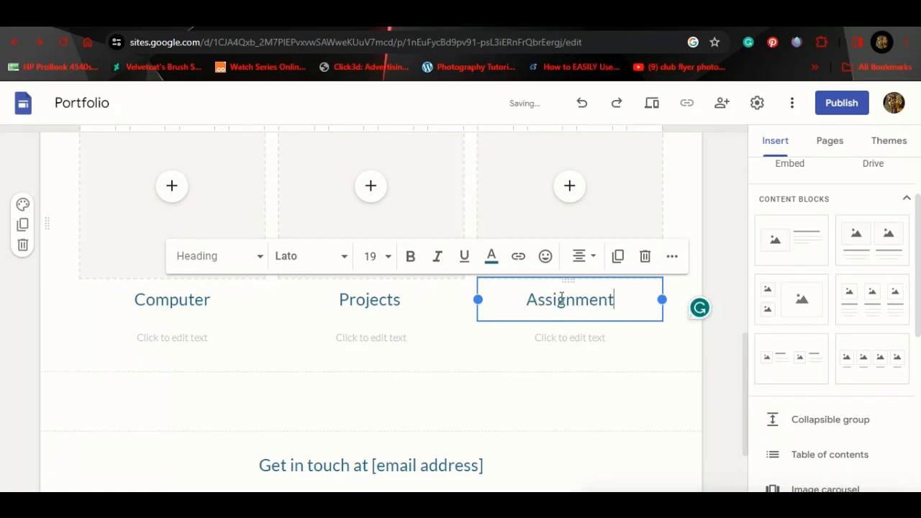
Step: Add descriptions: 'This is assignment page', 'This is project page', 'This is Computer area'
{"action": "left_click", "coordinate": [569, 339]}
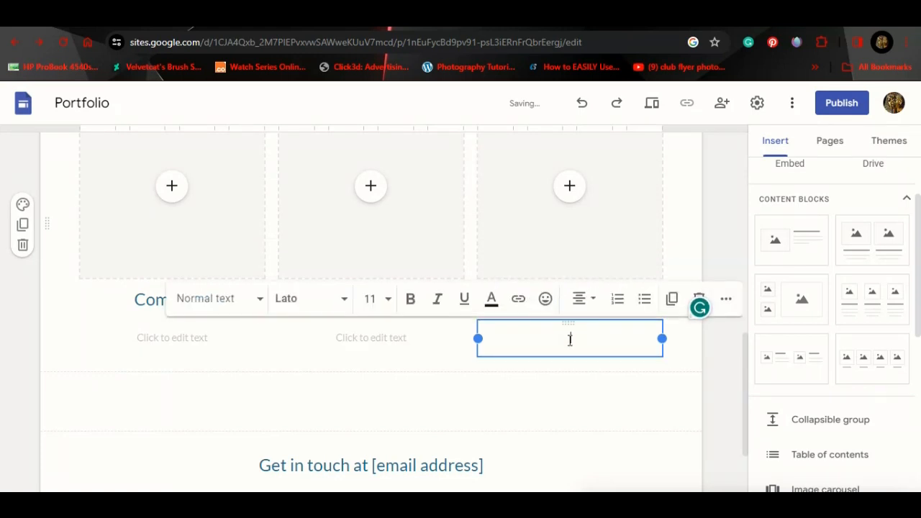
{"action": "type", "text": "T"}
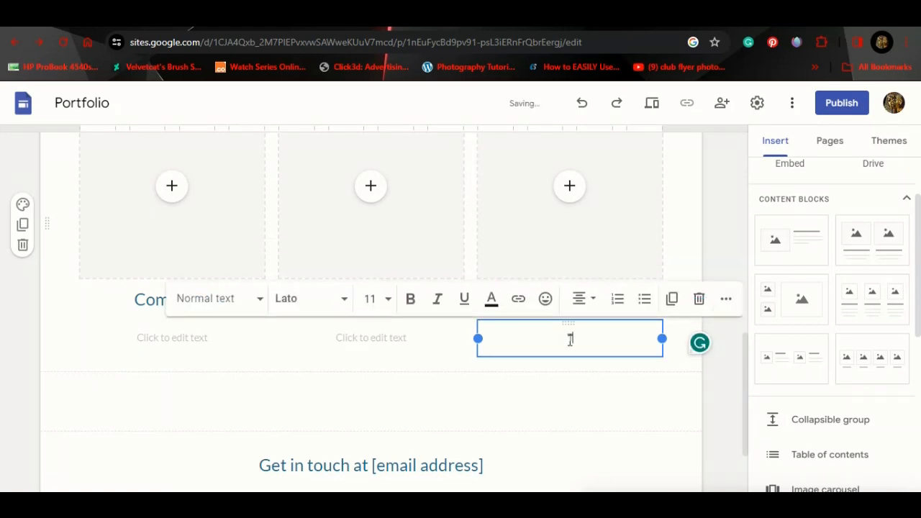
{"action": "type", "text": "his is assignme"}
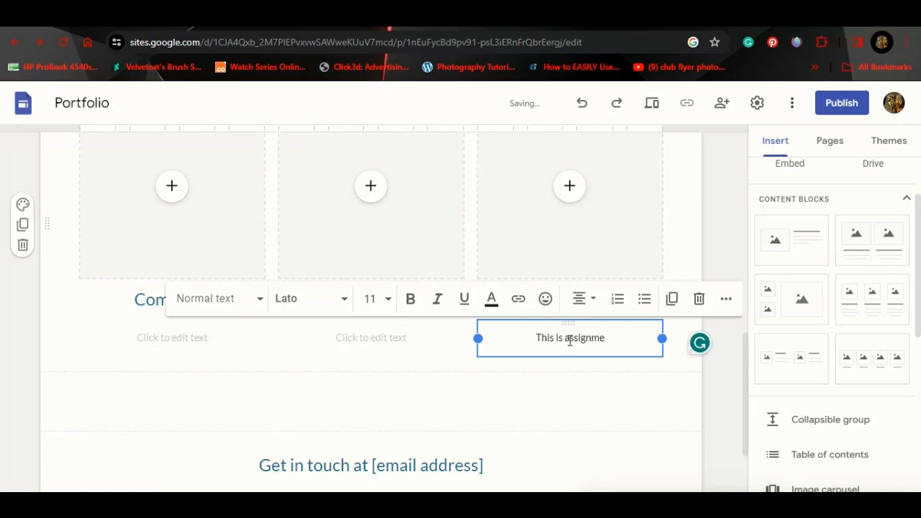
{"action": "type", "text": "nt page"}
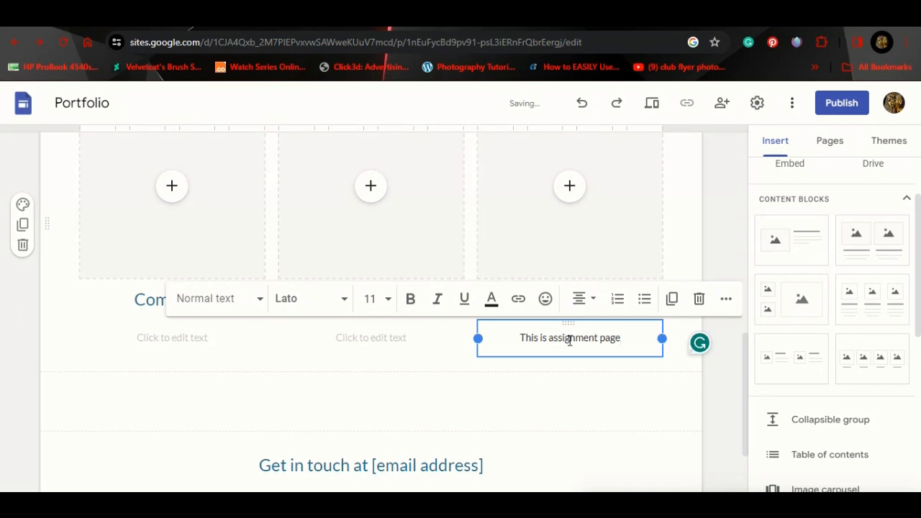
{"action": "left_click", "coordinate": [425, 337]}
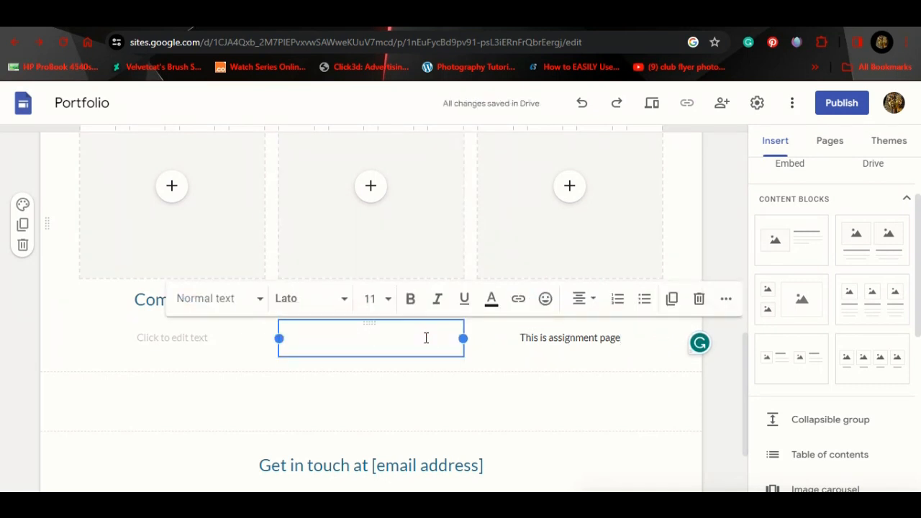
{"action": "type", "text": "This"}
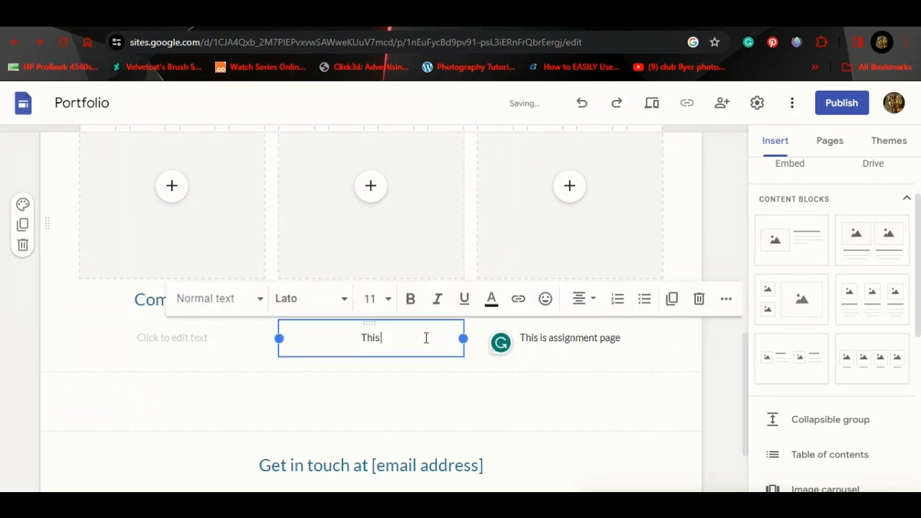
{"action": "type", "text": " is project page"}
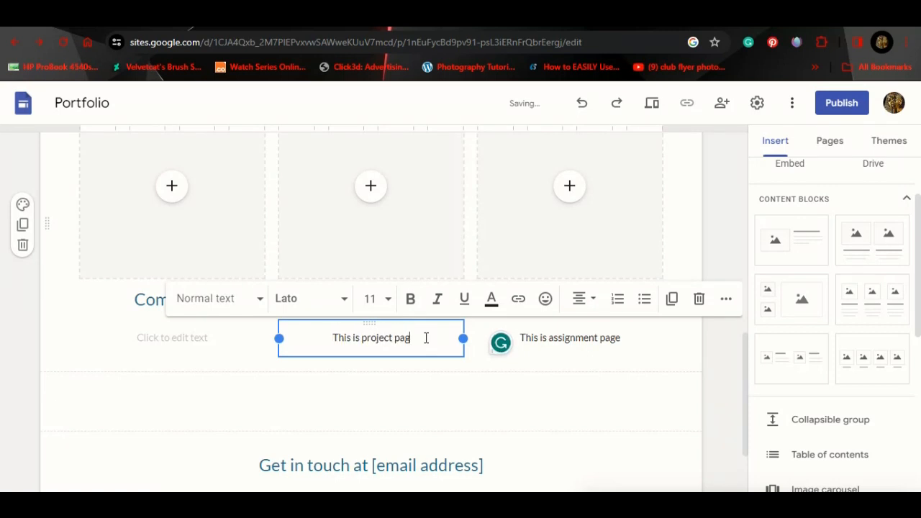
{"action": "left_click", "coordinate": [221, 338]}
{"action": "type", "text": "Thi"}
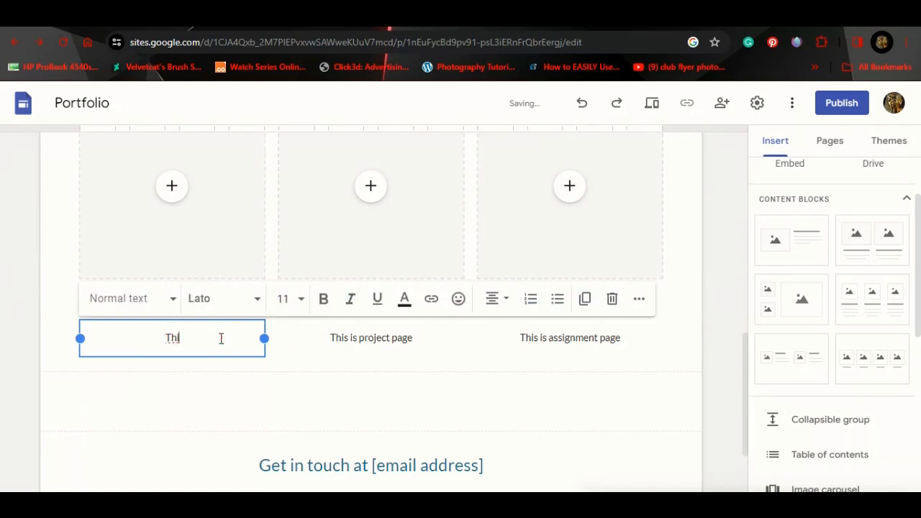
{"action": "type", "text": "s is"}
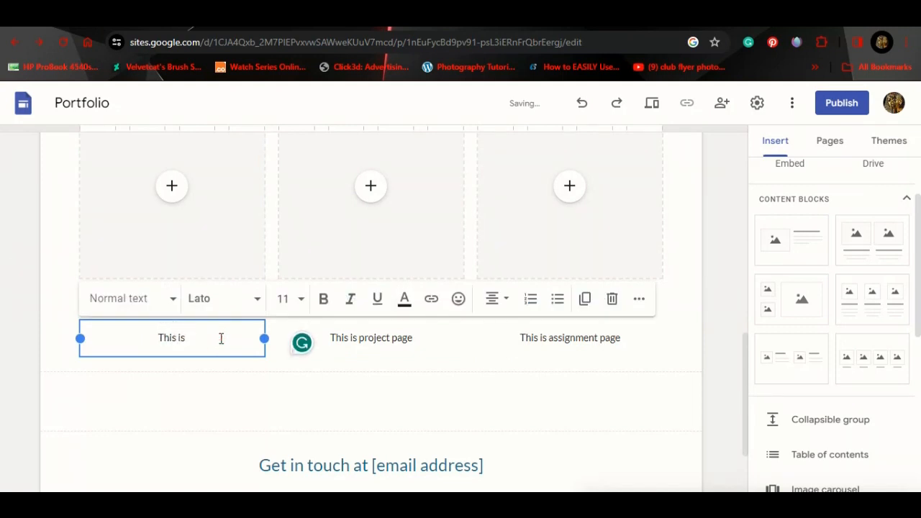
{"action": "type", "text": " Compu"}
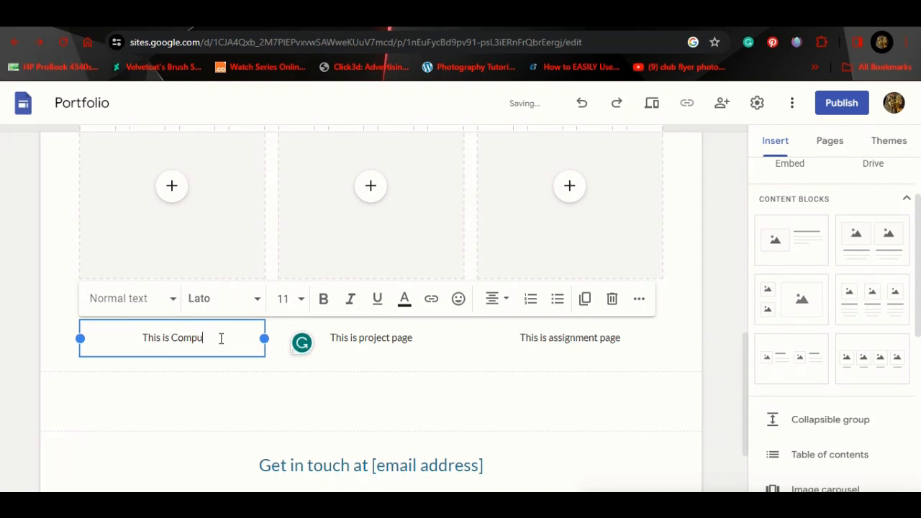
{"action": "type", "text": "ter area"}
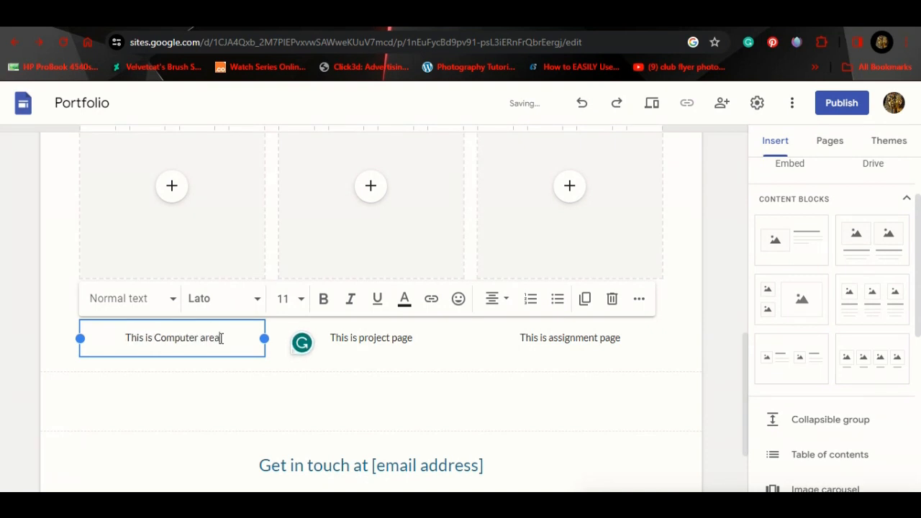
{"action": "left_click", "coordinate": [710, 258]}
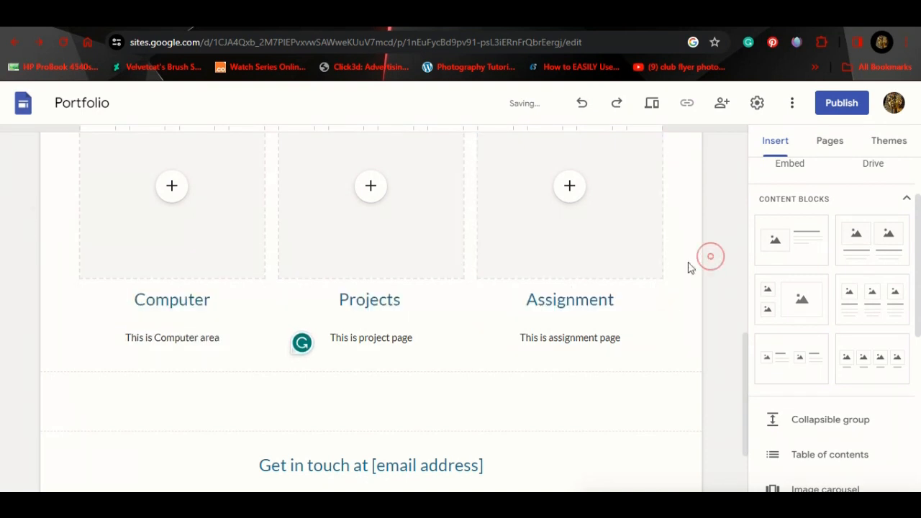
Step: Insert a 'Click Here' button linked to the About page
{"action": "scroll", "coordinate": [597, 287], "scroll_direction": "up", "scroll_amount": 3}
{"action": "scroll", "coordinate": [597, 286], "scroll_direction": "down", "scroll_amount": 2}
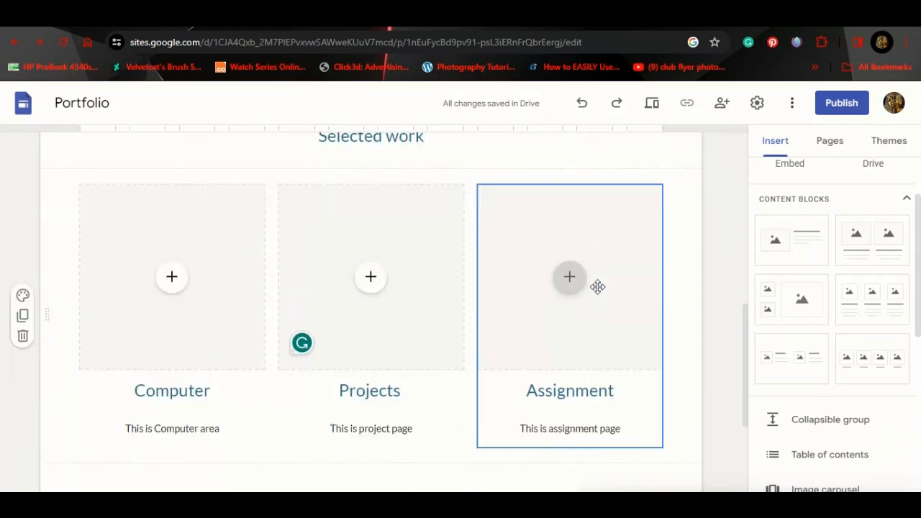
{"action": "scroll", "coordinate": [846, 293], "scroll_direction": "up", "scroll_amount": 2}
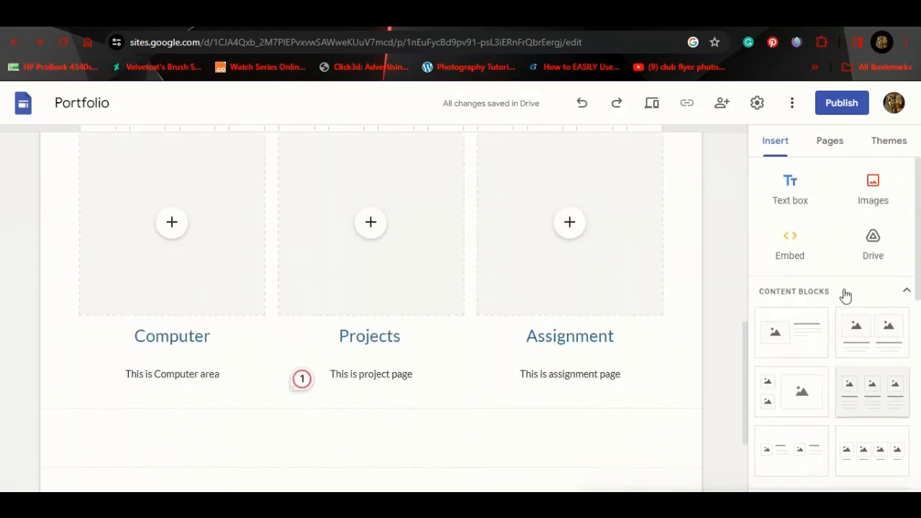
{"action": "scroll", "coordinate": [846, 294], "scroll_direction": "down", "scroll_amount": 5}
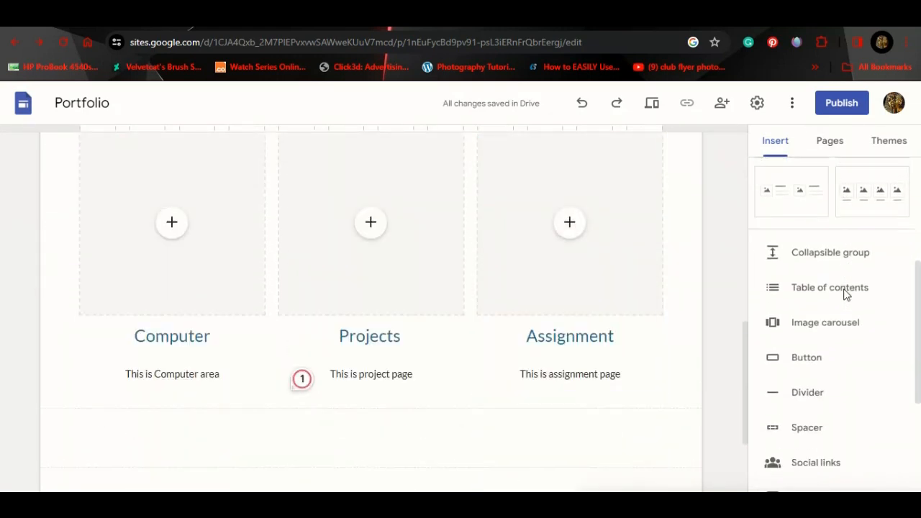
{"action": "left_click", "coordinate": [617, 387]}
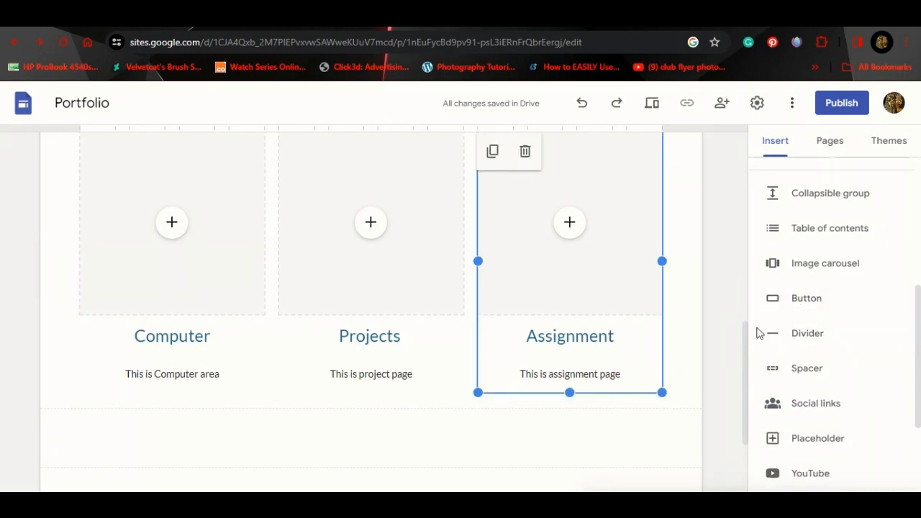
{"action": "left_click", "coordinate": [806, 297]}
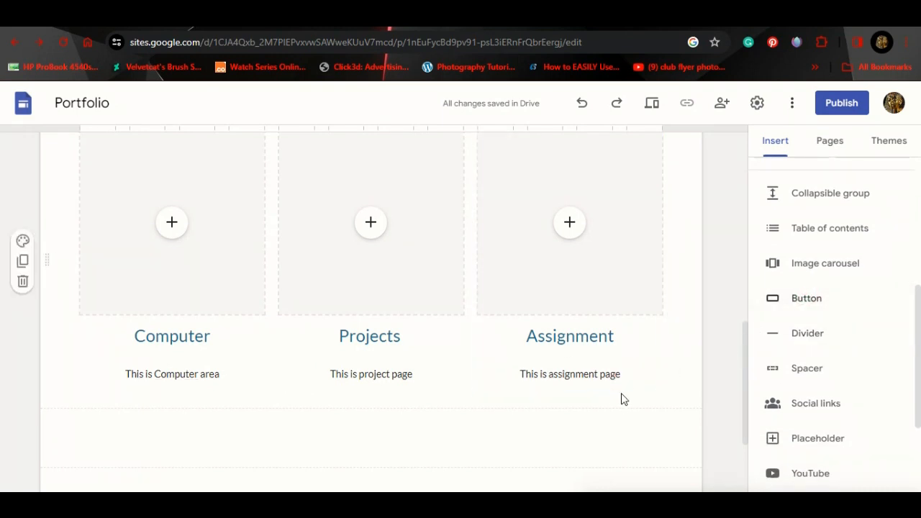
{"action": "left_click", "coordinate": [801, 299]}
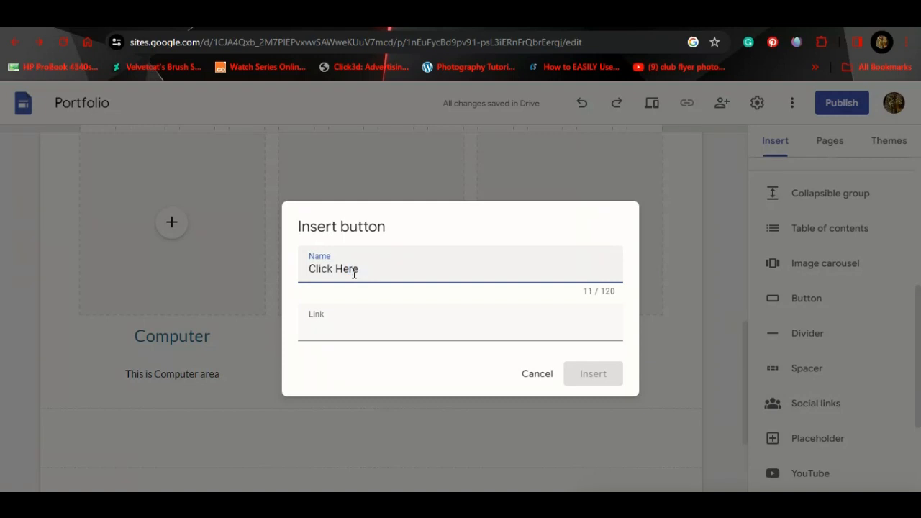
{"action": "left_click", "coordinate": [349, 323]}
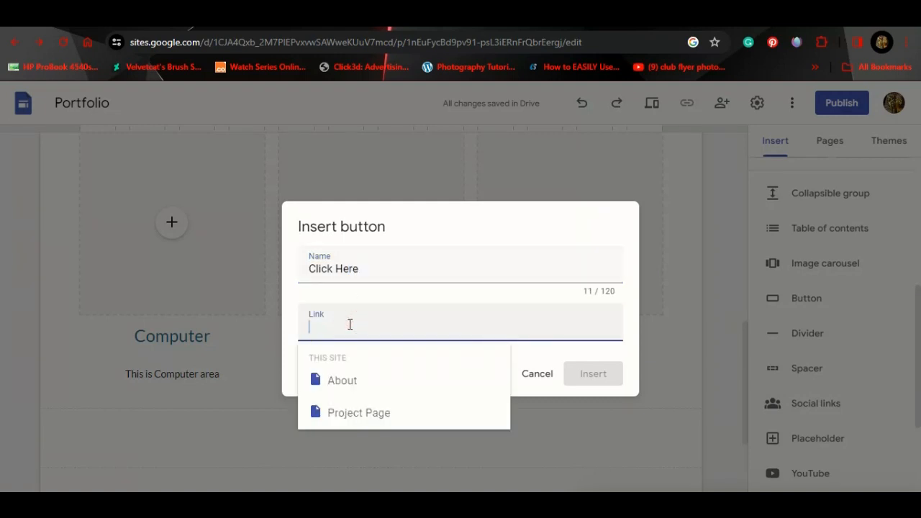
{"action": "left_click", "coordinate": [365, 382]}
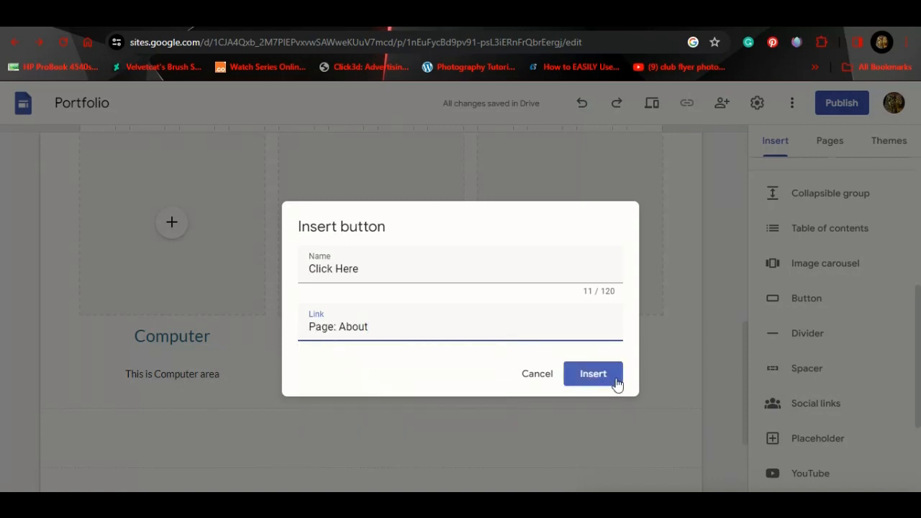
{"action": "left_click", "coordinate": [609, 381]}
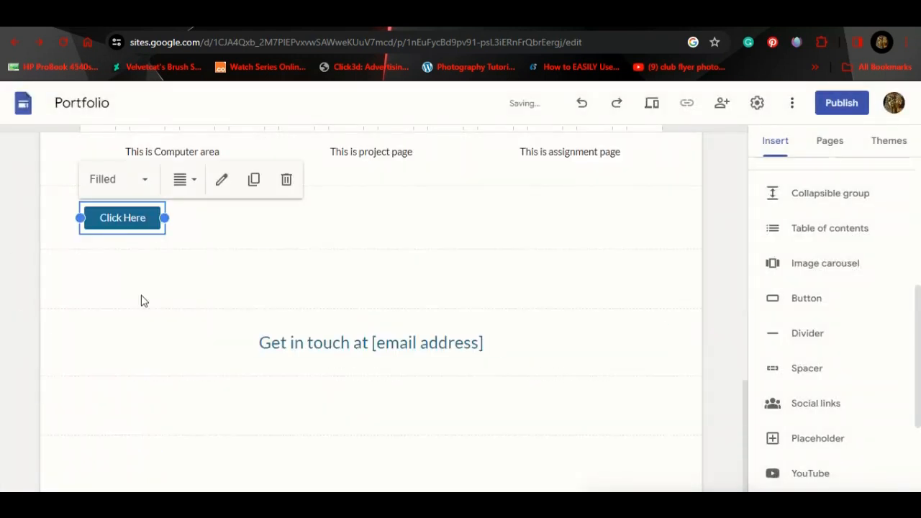
Step: Move the Click Here button under the Computer column's description
{"action": "scroll", "coordinate": [204, 284], "scroll_direction": "up", "scroll_amount": 2}
{"action": "left_click", "coordinate": [121, 383]}
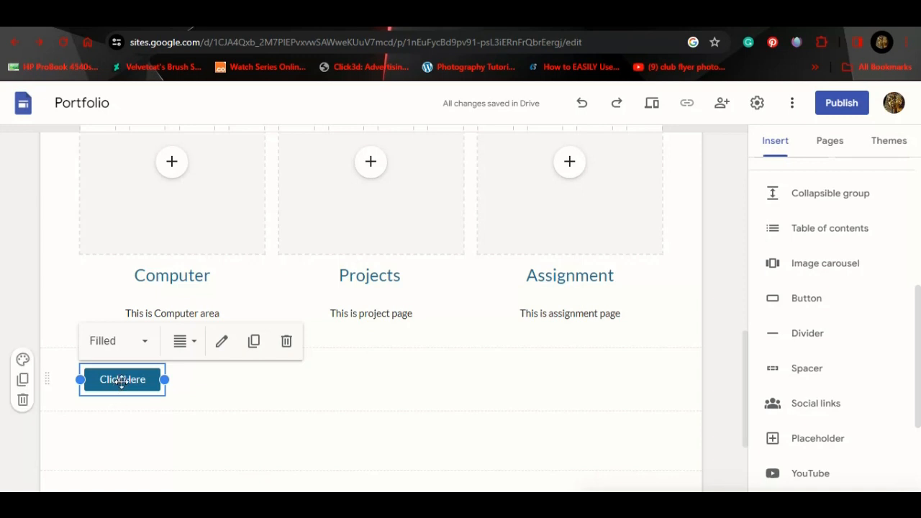
{"action": "left_click_drag", "start_coordinate": [145, 321], "coordinate": [164, 333]}
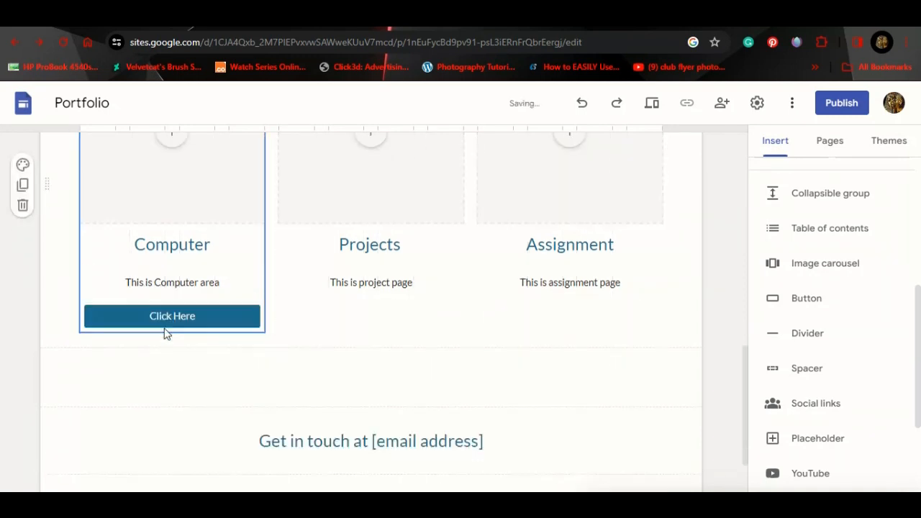
{"action": "scroll", "coordinate": [339, 345], "scroll_direction": "up", "scroll_amount": 2}
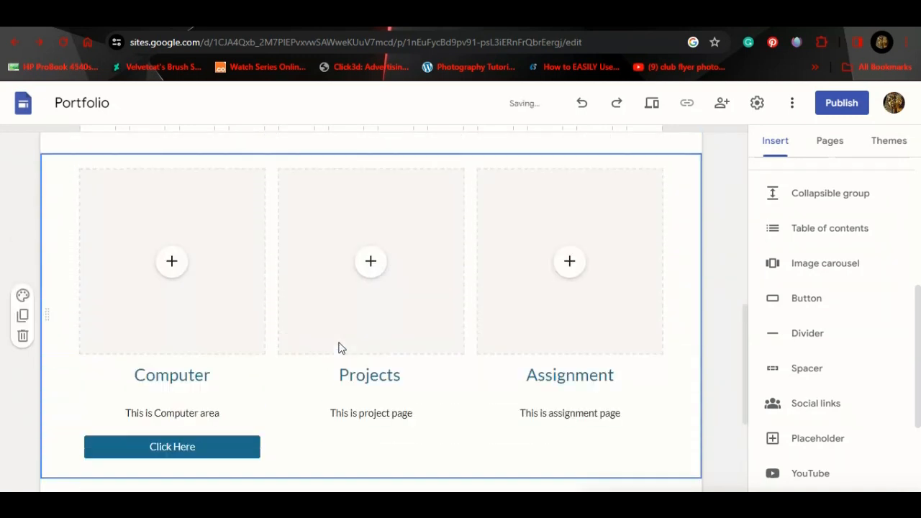
{"action": "scroll", "coordinate": [339, 342], "scroll_direction": "up", "scroll_amount": 6}
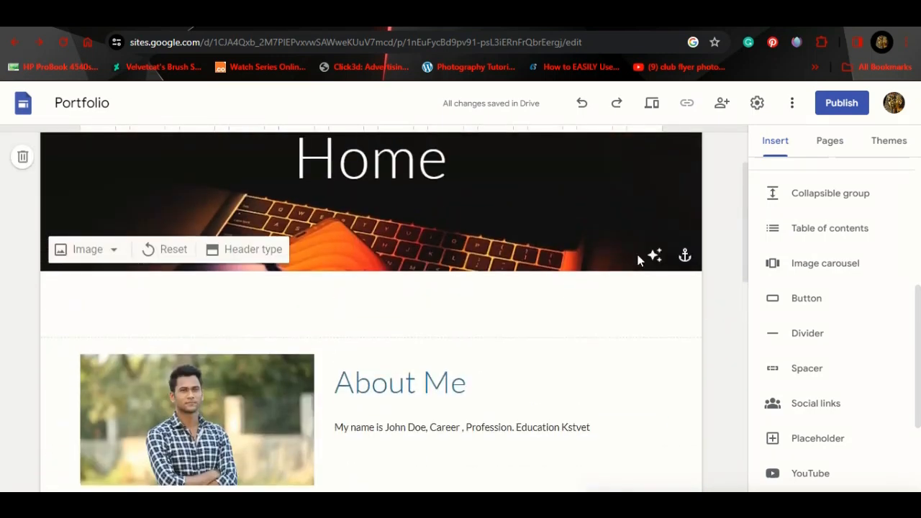
{"action": "scroll", "coordinate": [637, 262], "scroll_direction": "down", "scroll_amount": 2}
Step: Drag About below Project Page in the Pages list, then reopen the Home page
{"action": "left_click", "coordinate": [825, 144]}
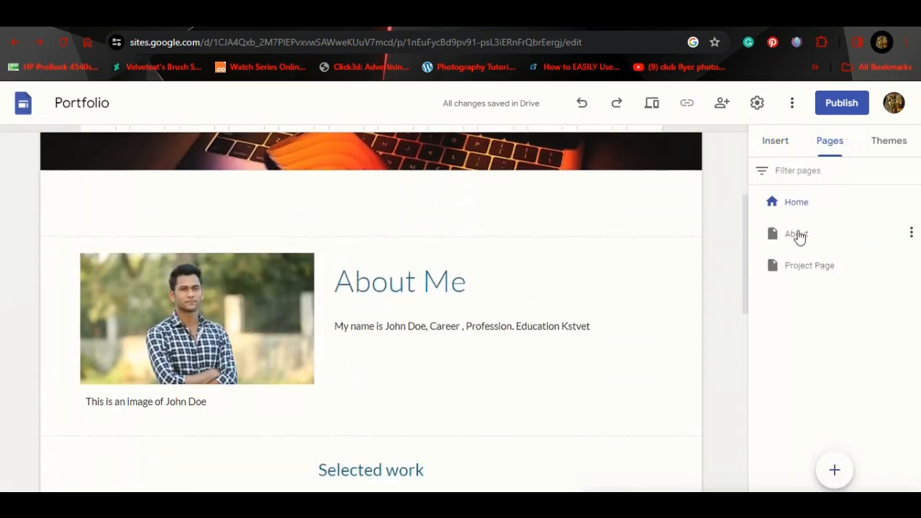
{"action": "left_click", "coordinate": [796, 235]}
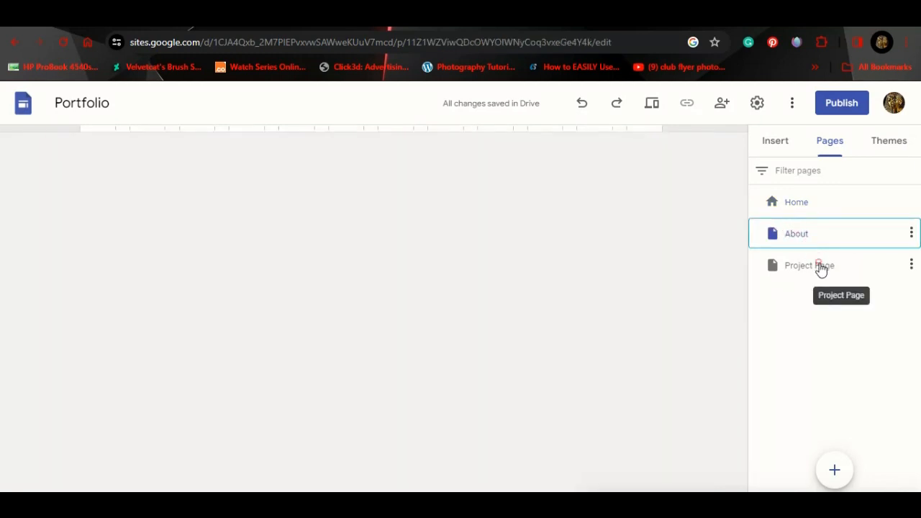
{"action": "left_click", "coordinate": [819, 267]}
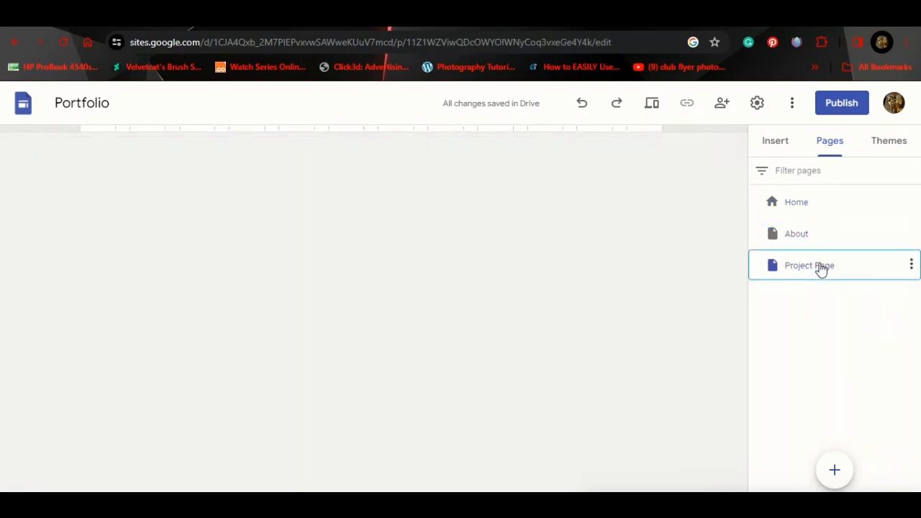
{"action": "left_click_drag", "start_coordinate": [821, 267], "coordinate": [815, 222]}
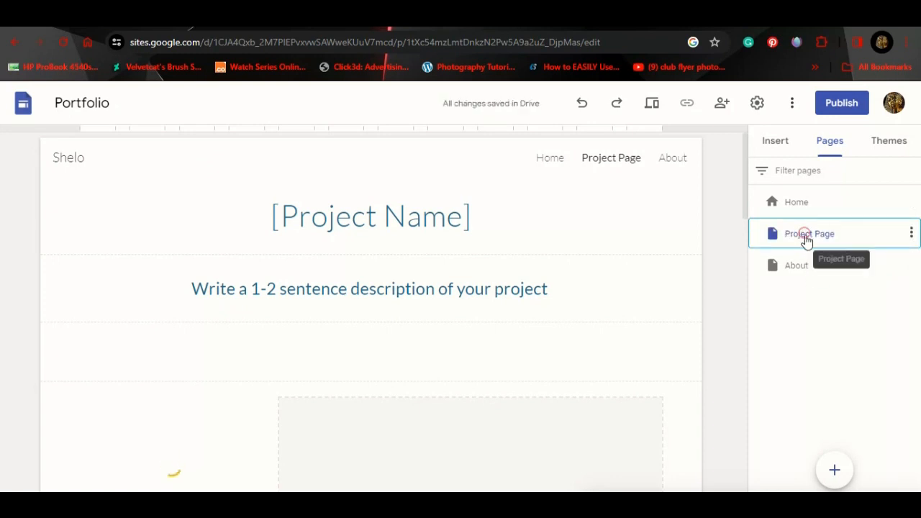
{"action": "left_click_drag", "start_coordinate": [808, 245], "coordinate": [805, 280]}
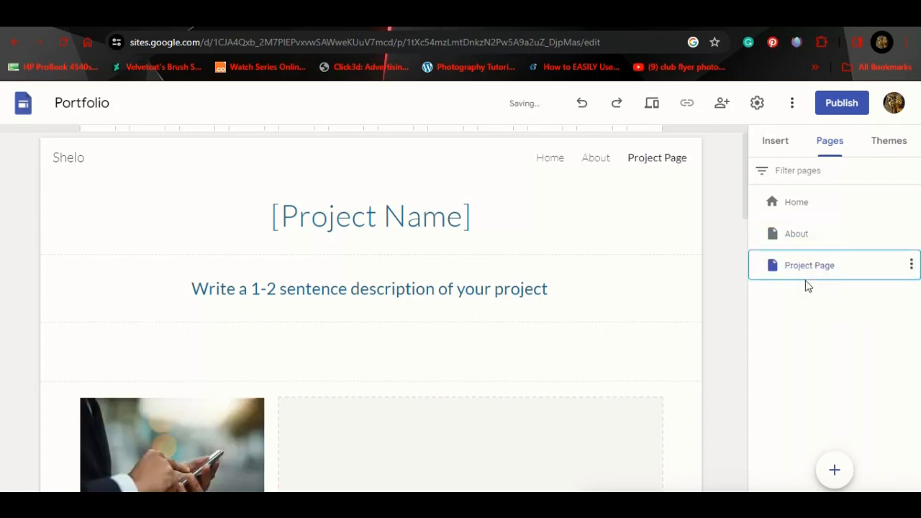
{"action": "left_click", "coordinate": [802, 240]}
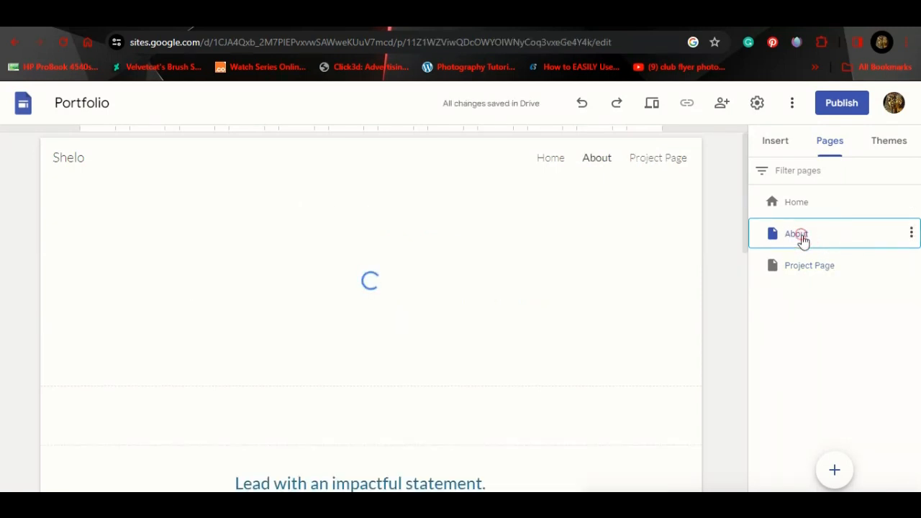
{"action": "left_click_drag", "start_coordinate": [801, 241], "coordinate": [803, 287]}
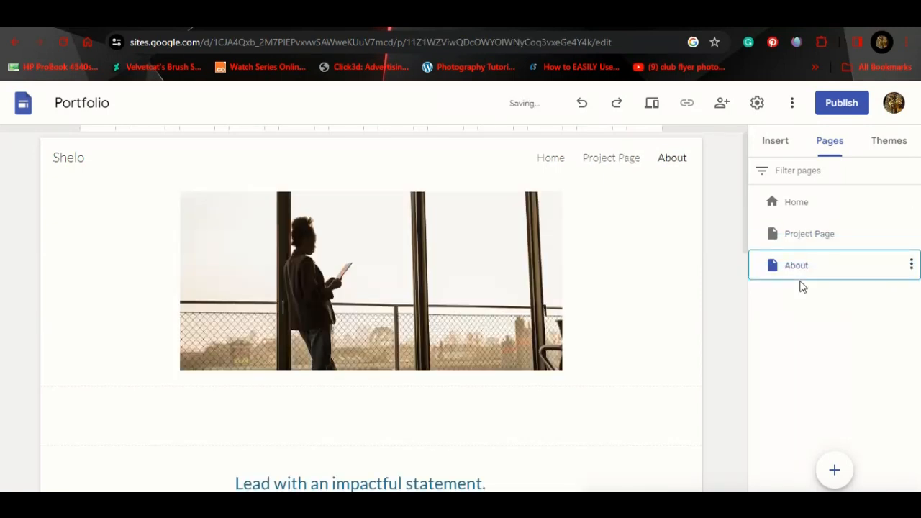
{"action": "left_click", "coordinate": [801, 208]}
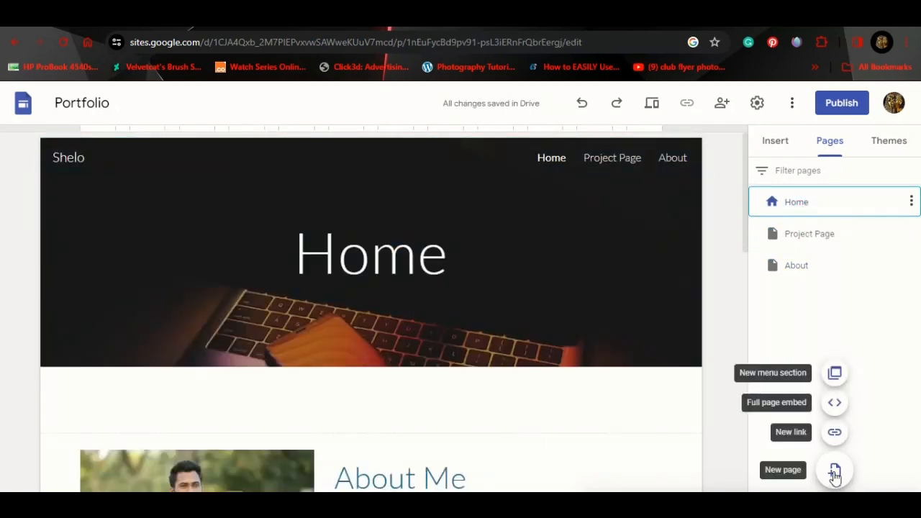
Step: Create an Our Learning page with a Computer subpage nested beneath it
{"action": "left_click", "coordinate": [834, 472]}
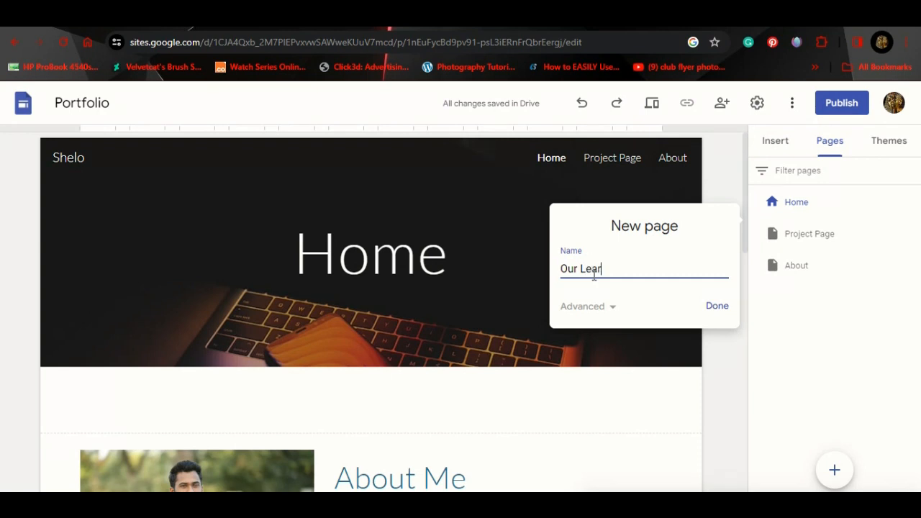
{"action": "left_click", "coordinate": [709, 308]}
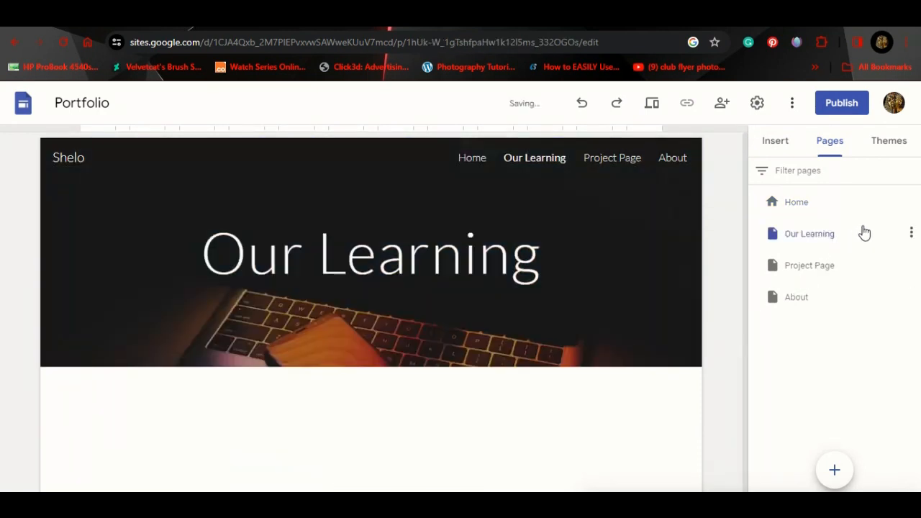
{"action": "left_click", "coordinate": [911, 233]}
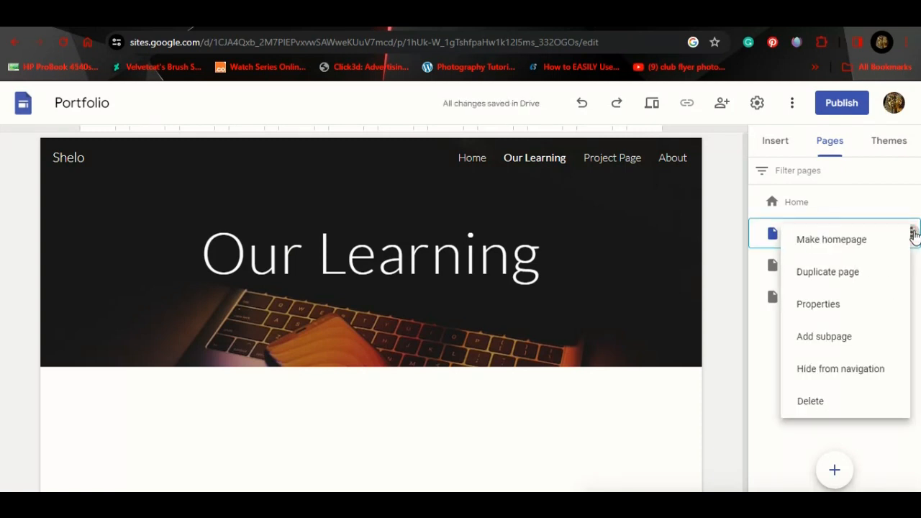
{"action": "left_click", "coordinate": [820, 345]}
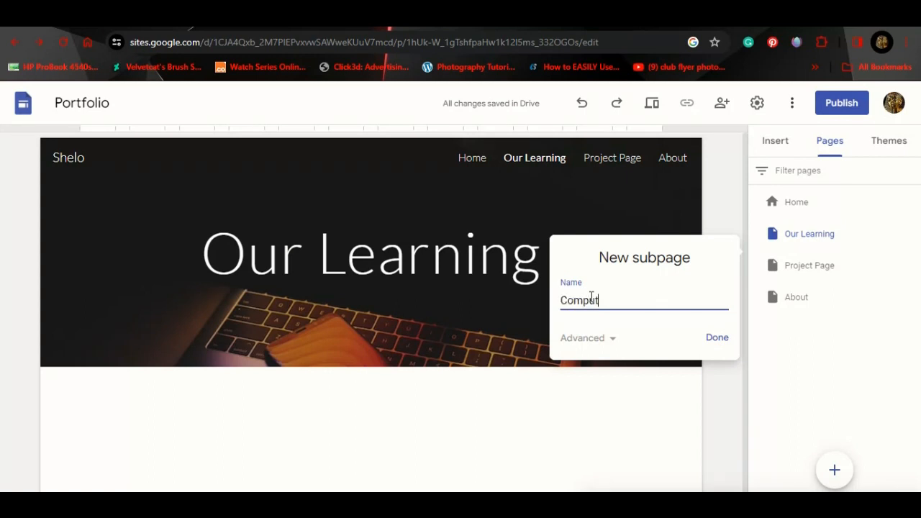
{"action": "left_click", "coordinate": [717, 338]}
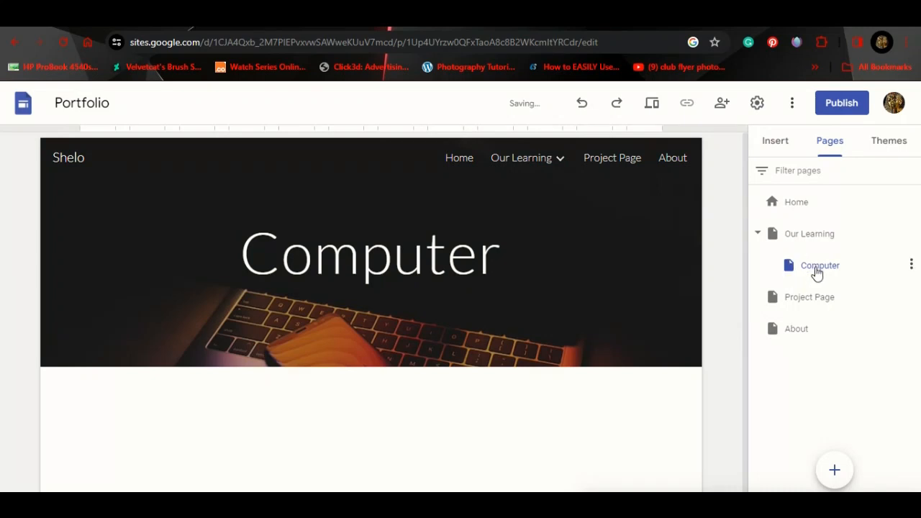
Step: Add Project and Assignment subpages under Our Learning
{"action": "left_click", "coordinate": [849, 238]}
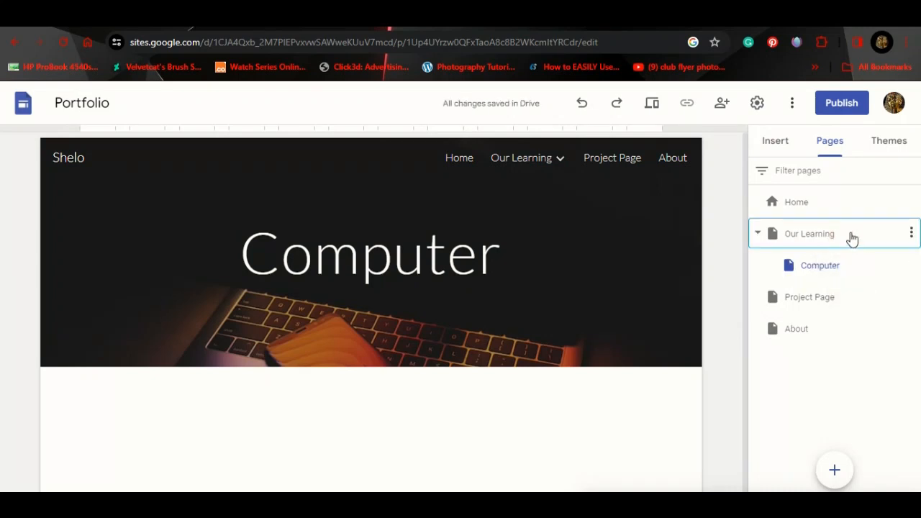
{"action": "left_click", "coordinate": [911, 233]}
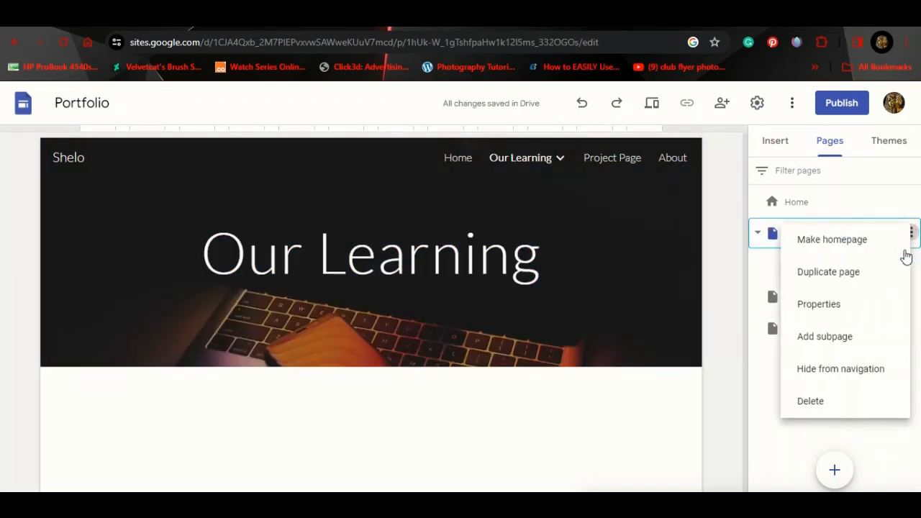
{"action": "left_click", "coordinate": [844, 338]}
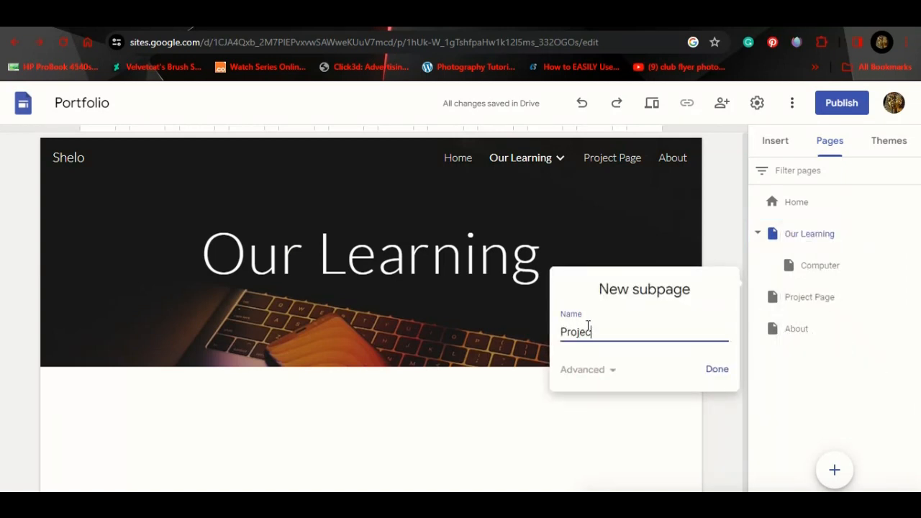
{"action": "left_click", "coordinate": [728, 367]}
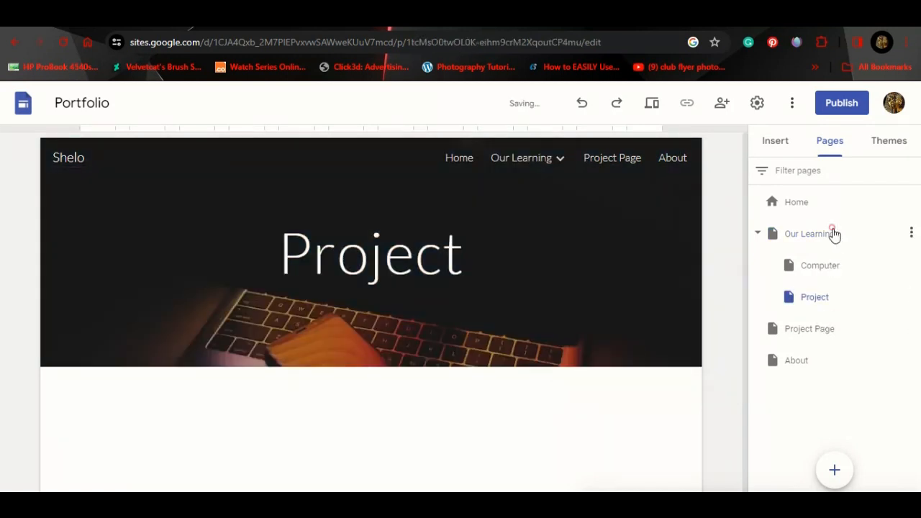
{"action": "left_click", "coordinate": [833, 234]}
{"action": "left_click", "coordinate": [910, 233]}
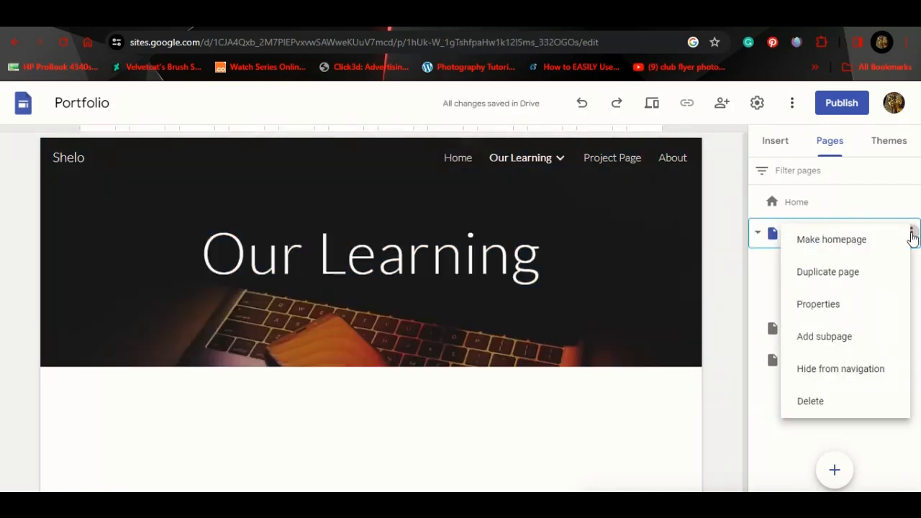
{"action": "left_click", "coordinate": [822, 334]}
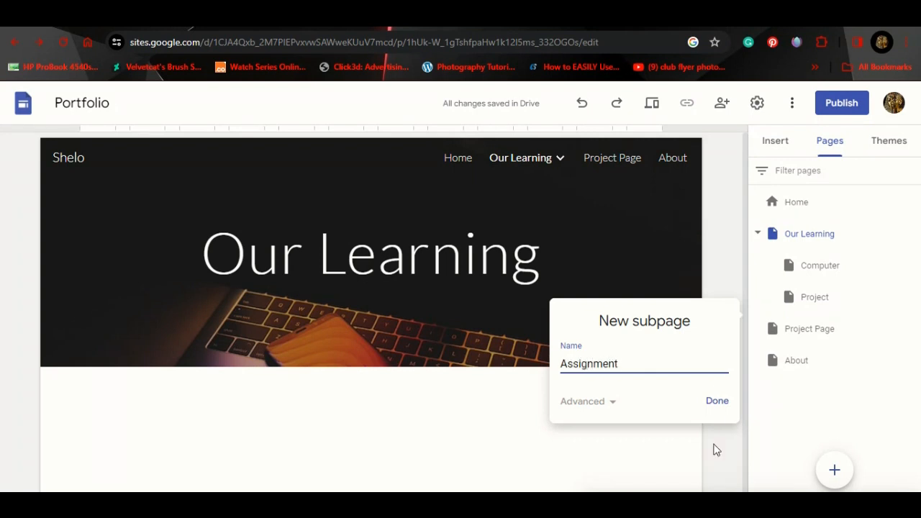
{"action": "left_click", "coordinate": [715, 408]}
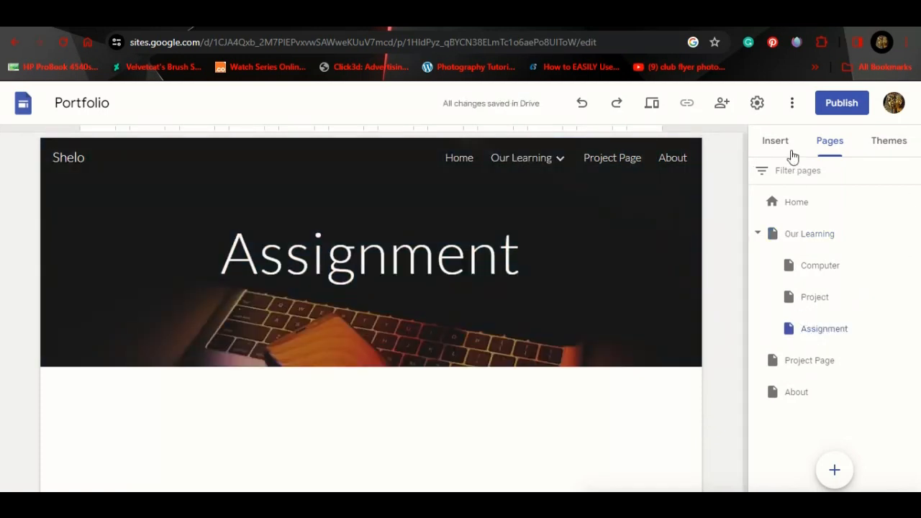
Step: Return from the Insert panel to the Pages list and open the Home page
{"action": "left_click", "coordinate": [762, 141]}
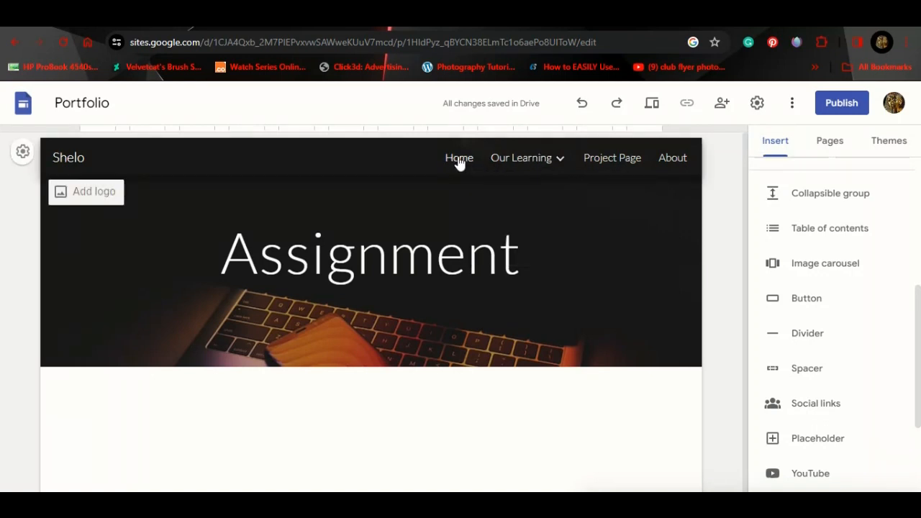
{"action": "mouse_move", "coordinate": [509, 163]}
{"action": "left_click", "coordinate": [829, 143]}
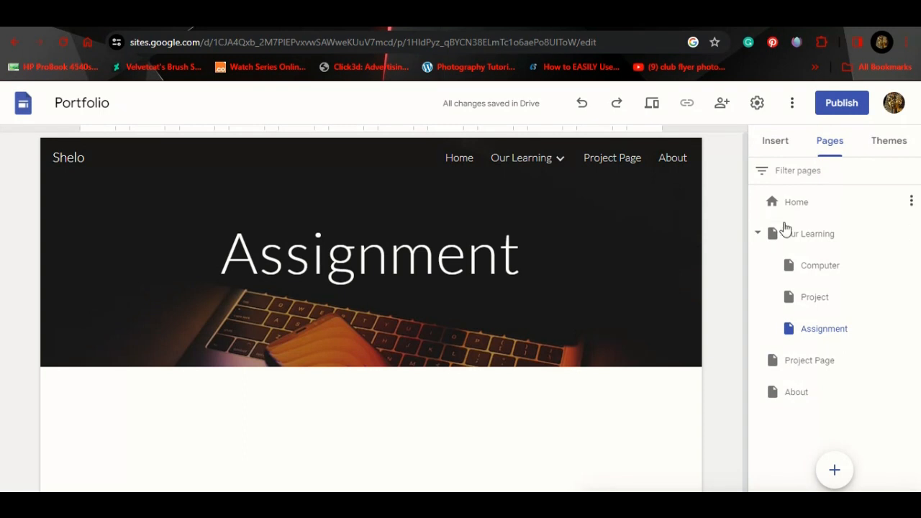
{"action": "left_click", "coordinate": [797, 204]}
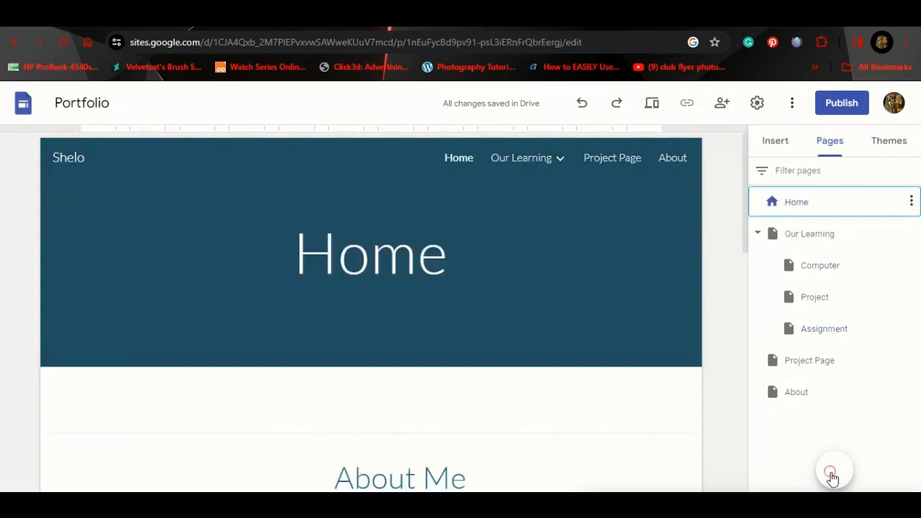
Step: Create a Contact Us page and drag it below About in the page order
{"action": "left_click", "coordinate": [835, 472]}
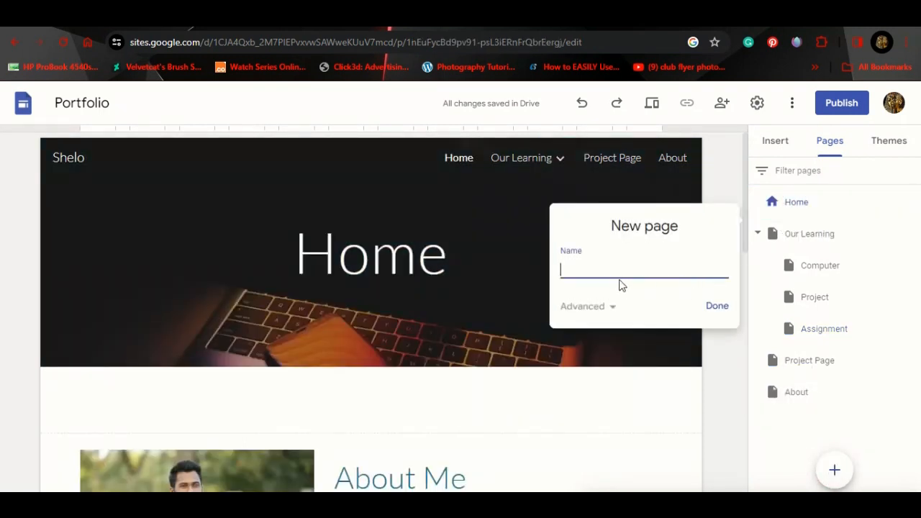
{"action": "left_click", "coordinate": [617, 277]}
{"action": "left_click", "coordinate": [729, 316]}
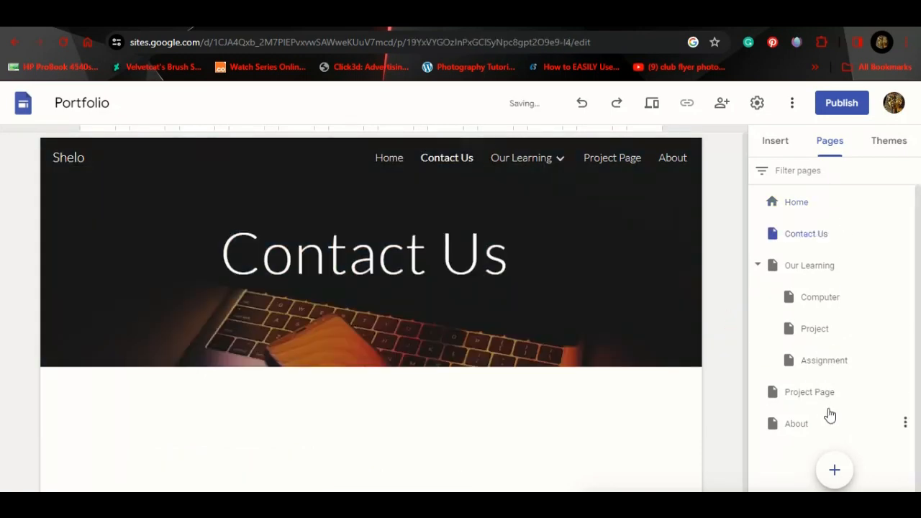
{"action": "left_click_drag", "start_coordinate": [808, 245], "coordinate": [815, 440]}
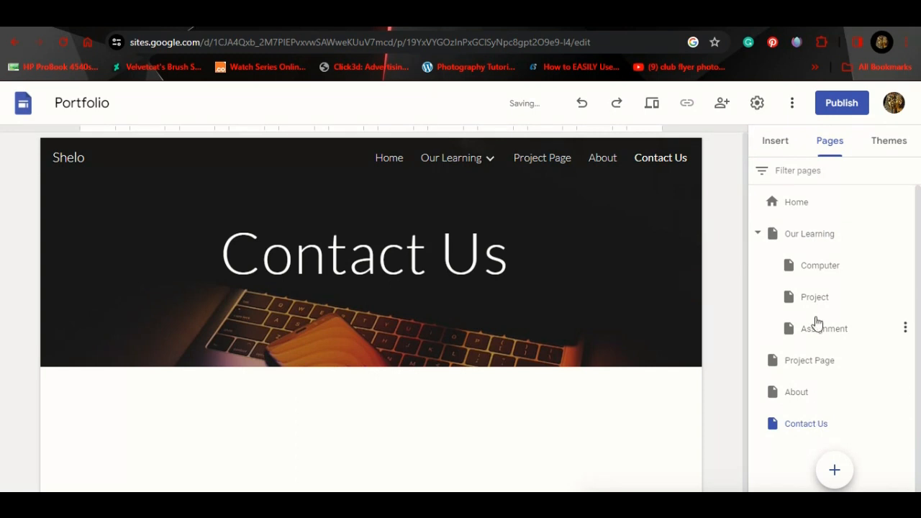
Step: Review Project Page, then delete it from its page options menu
{"action": "left_click", "coordinate": [817, 364]}
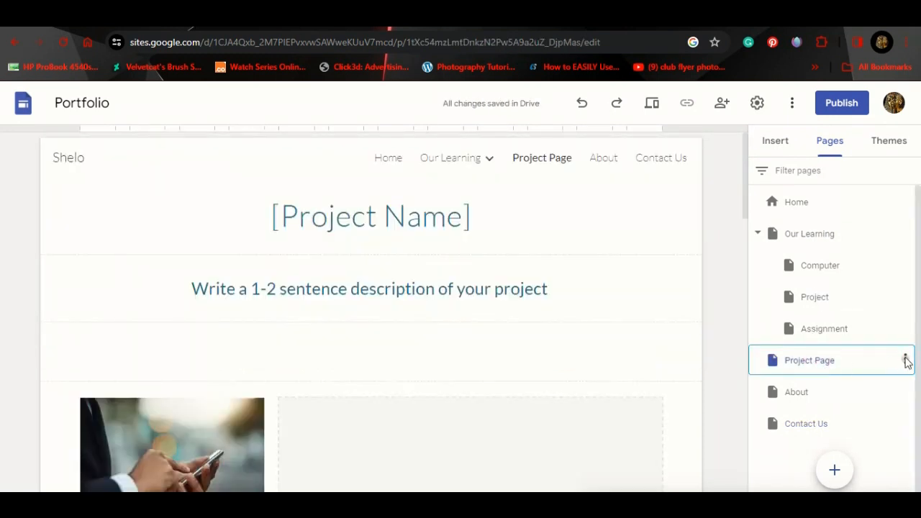
{"action": "left_click", "coordinate": [905, 359]}
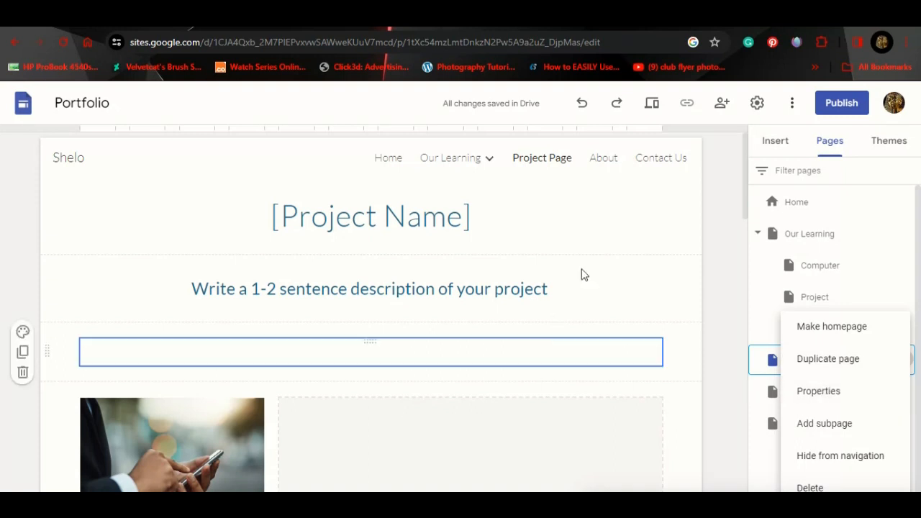
{"action": "left_click", "coordinate": [598, 249]}
{"action": "scroll", "coordinate": [602, 253], "scroll_direction": "down", "scroll_amount": 3}
{"action": "scroll", "coordinate": [603, 256], "scroll_direction": "down", "scroll_amount": 10}
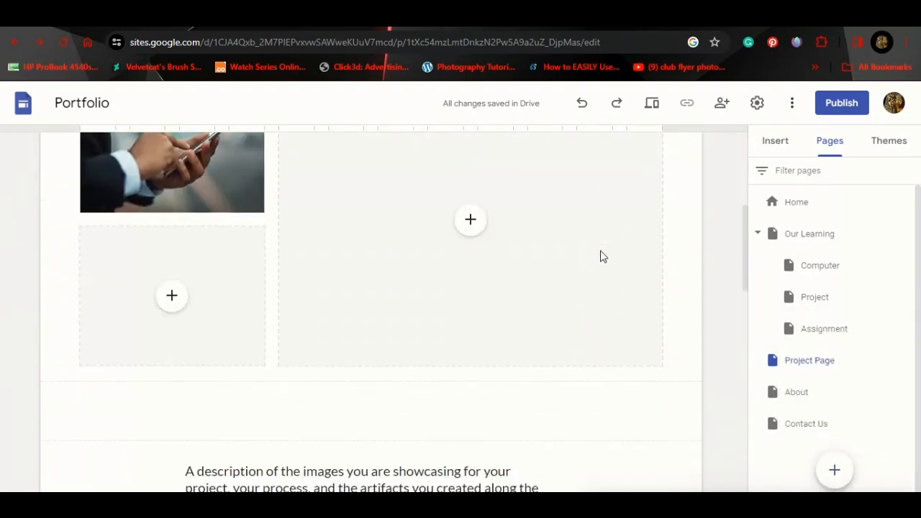
{"action": "scroll", "coordinate": [603, 257], "scroll_direction": "down", "scroll_amount": 6}
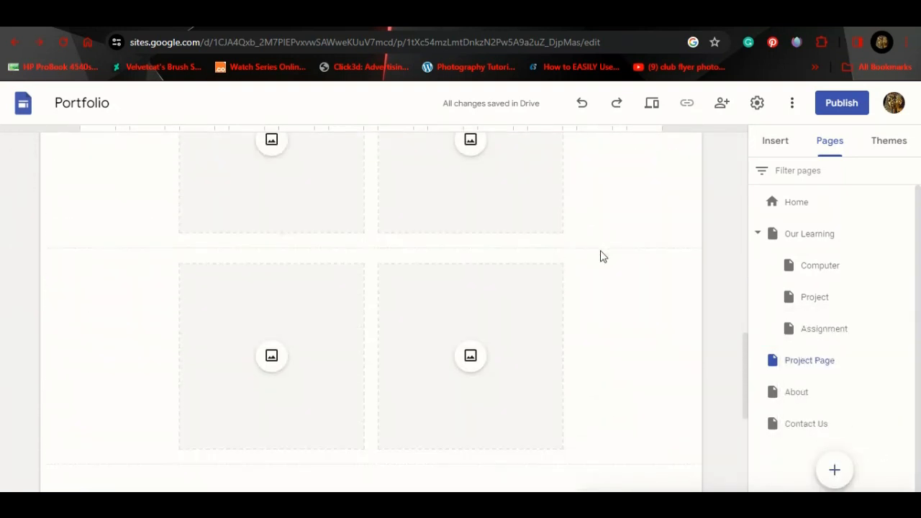
{"action": "scroll", "coordinate": [602, 257], "scroll_direction": "up", "scroll_amount": 8}
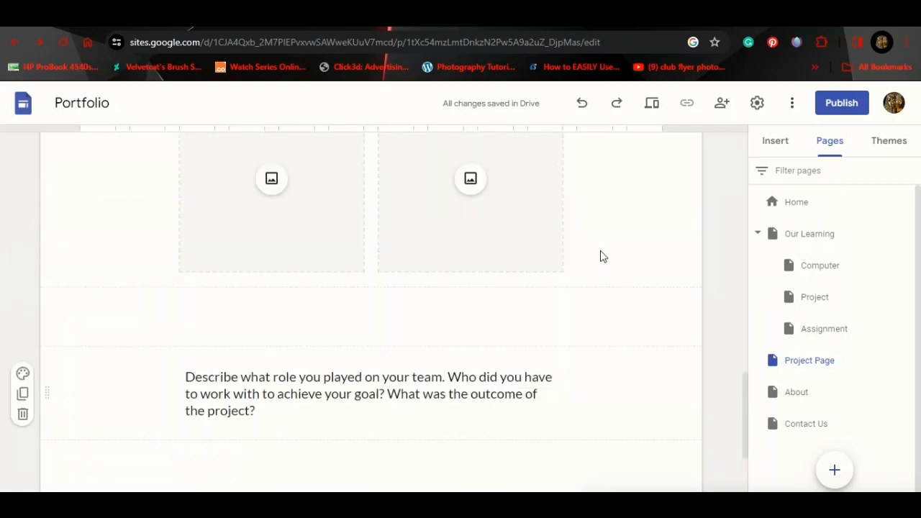
{"action": "scroll", "coordinate": [603, 257], "scroll_direction": "up", "scroll_amount": 5}
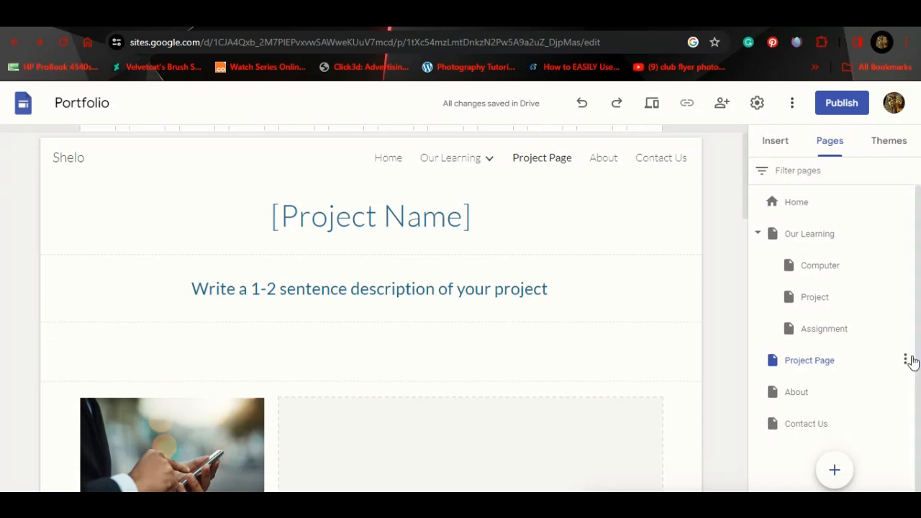
{"action": "left_click", "coordinate": [903, 362]}
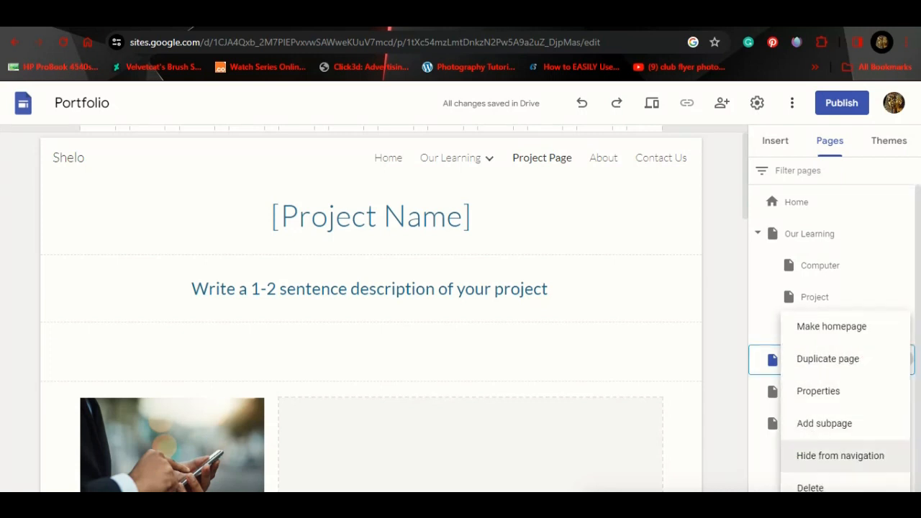
{"action": "left_click", "coordinate": [815, 474]}
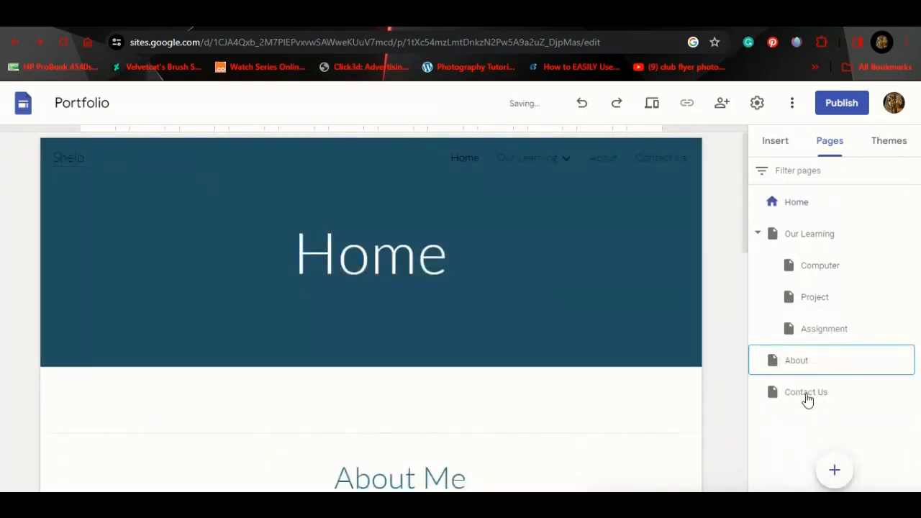
Step: Relink the Computer column's Click Here button from About to the Computer subpage
{"action": "scroll", "coordinate": [554, 355], "scroll_direction": "down", "scroll_amount": 8}
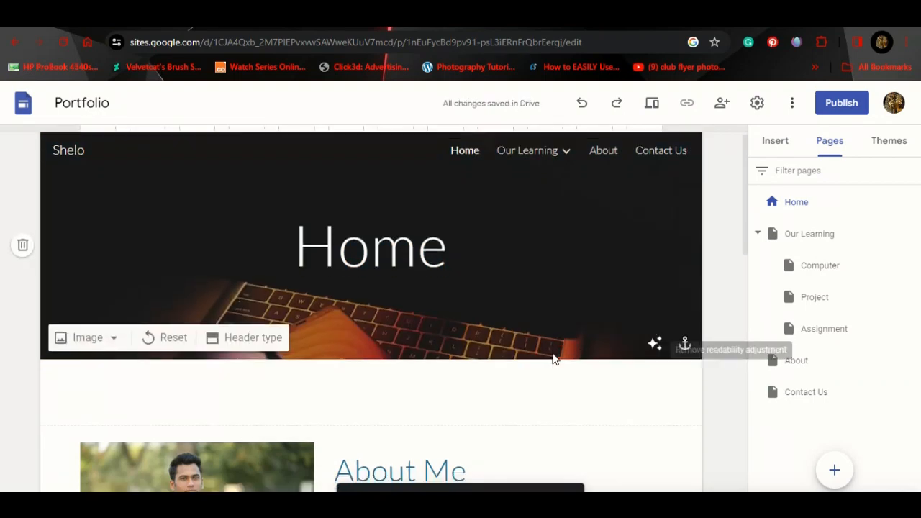
{"action": "scroll", "coordinate": [551, 352], "scroll_direction": "down", "scroll_amount": 1}
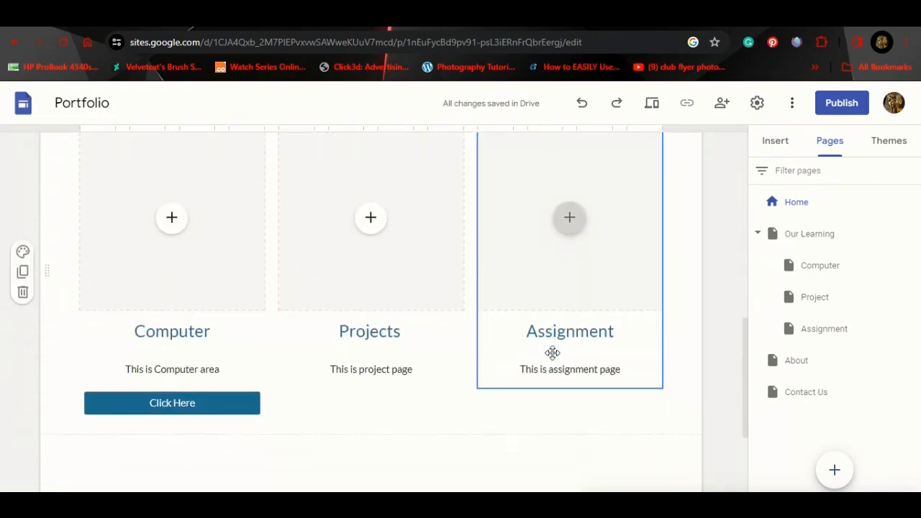
{"action": "scroll", "coordinate": [552, 352], "scroll_direction": "up", "scroll_amount": 1}
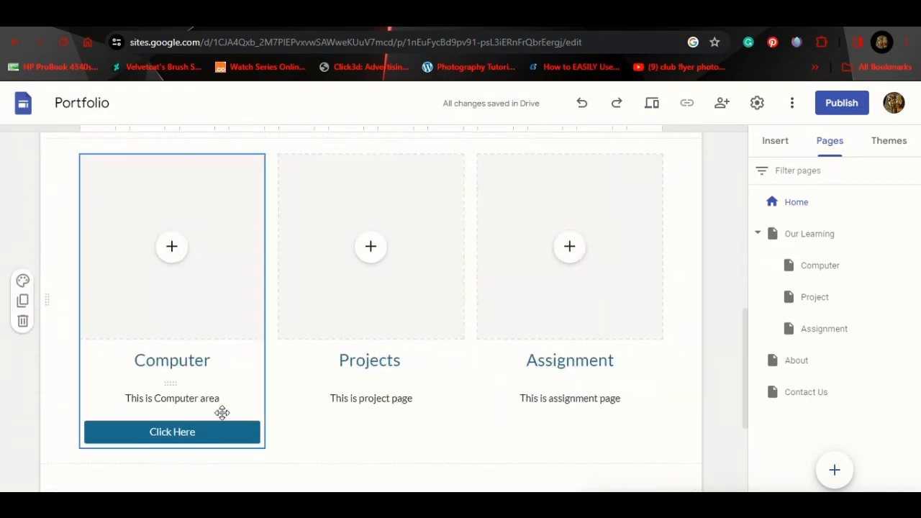
{"action": "left_click", "coordinate": [204, 432]}
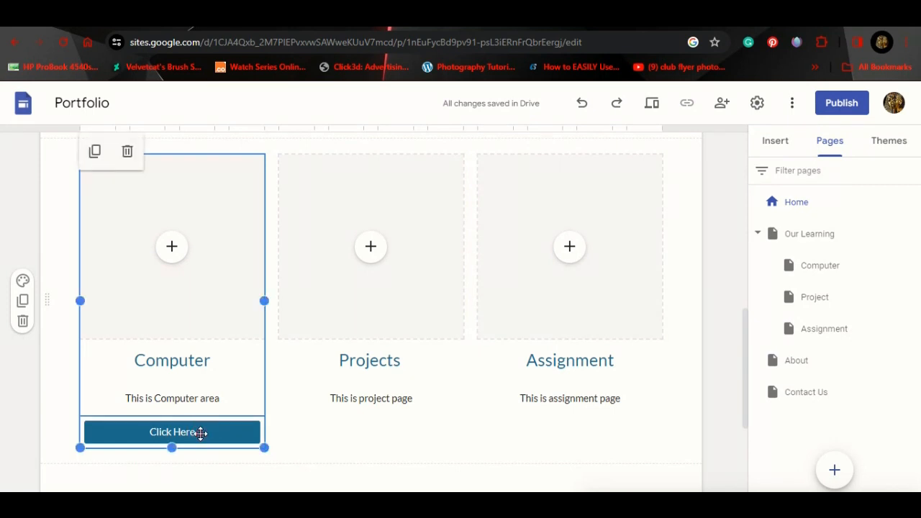
{"action": "double_click", "coordinate": [201, 433]}
{"action": "left_click", "coordinate": [368, 326]}
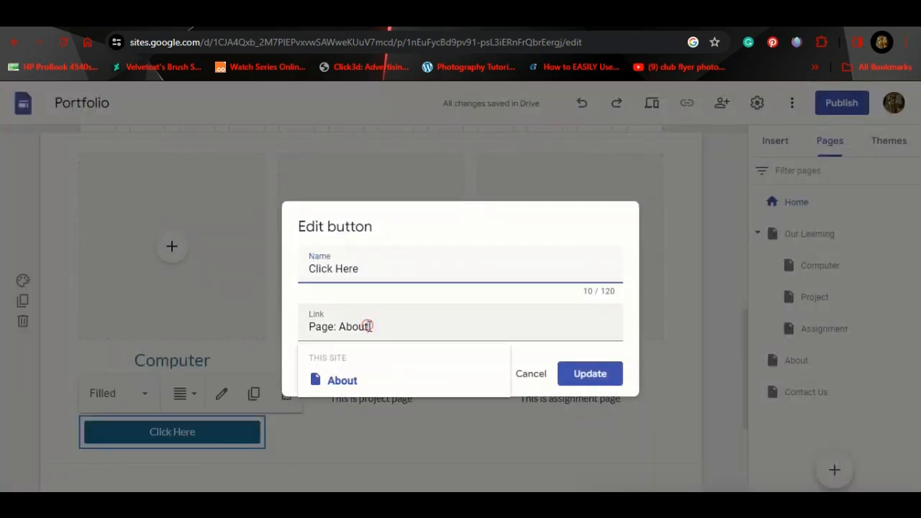
{"action": "key", "text": "BackSpace"}
{"action": "key", "text": "BackSpace"}
{"action": "key", "text": "BackSpace"}
{"action": "key", "text": "BackSpace"}
{"action": "key", "text": "BackSpace"}
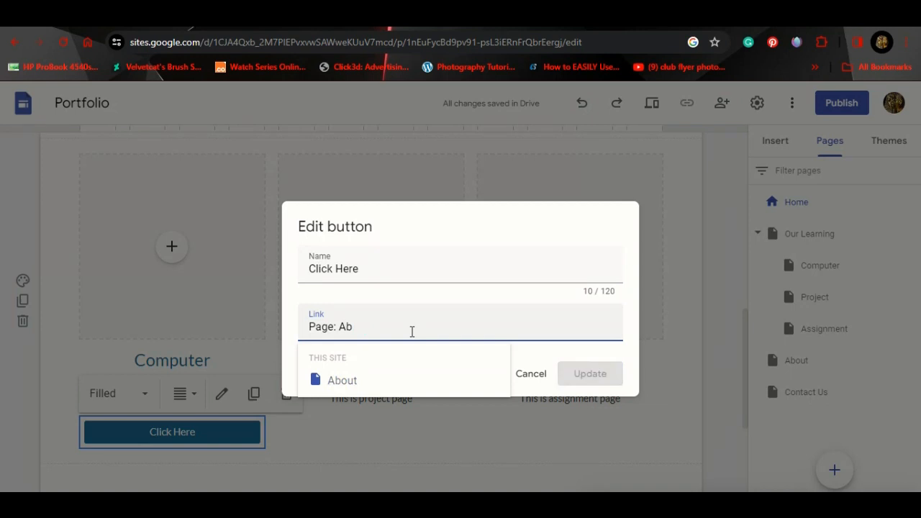
{"action": "type", "text": "com"}
{"action": "left_click", "coordinate": [360, 382]}
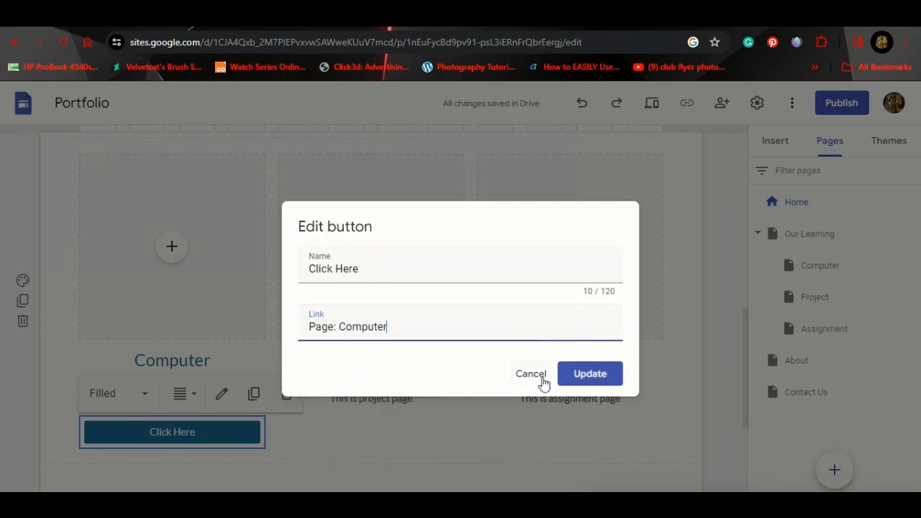
{"action": "left_click", "coordinate": [590, 372]}
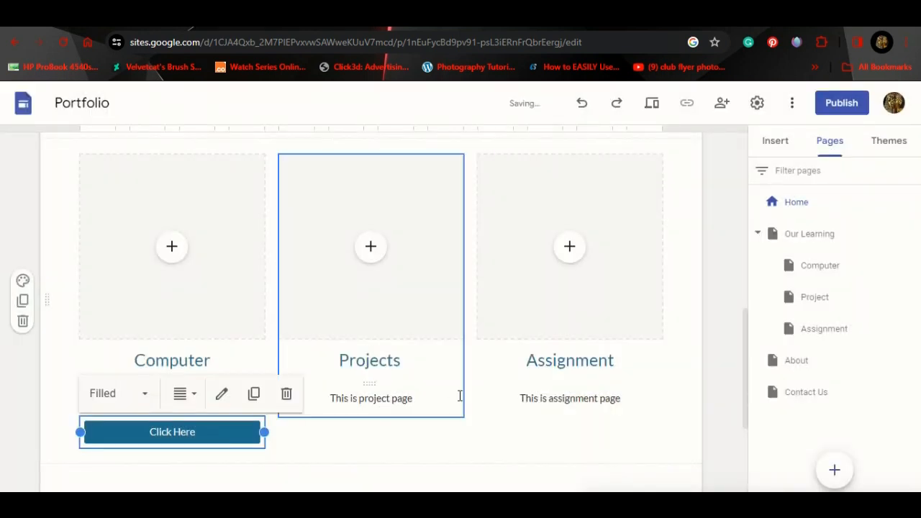
Step: Duplicate the Click Here button twice, place one copy under Projects, and delete the extra copy
{"action": "left_click", "coordinate": [256, 396]}
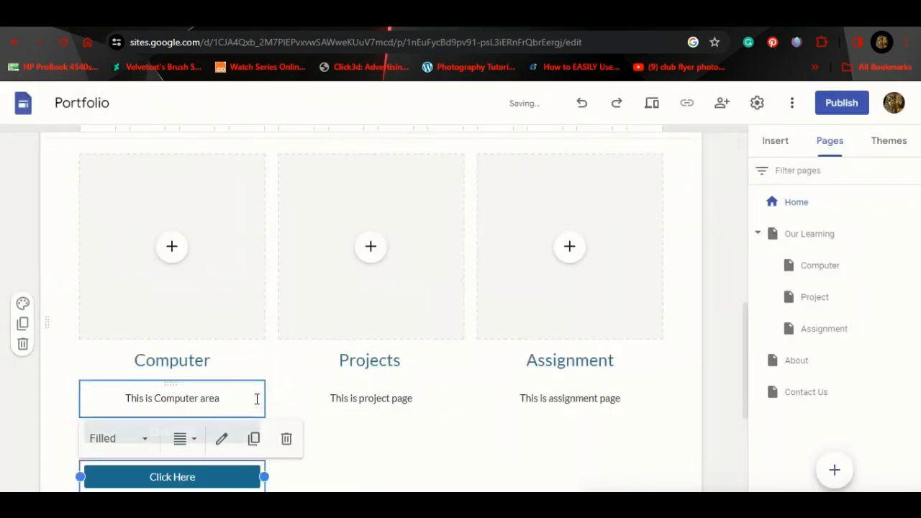
{"action": "left_click", "coordinate": [255, 442]}
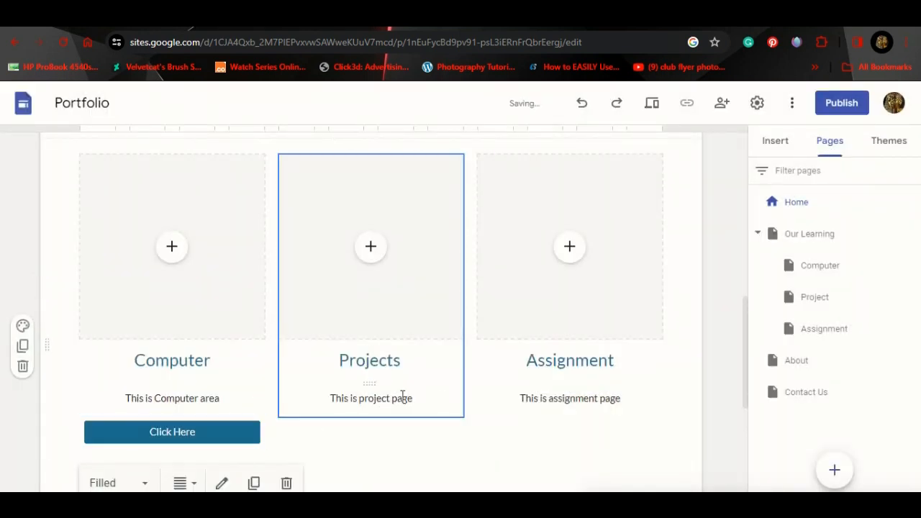
{"action": "scroll", "coordinate": [402, 398], "scroll_direction": "down", "scroll_amount": 3}
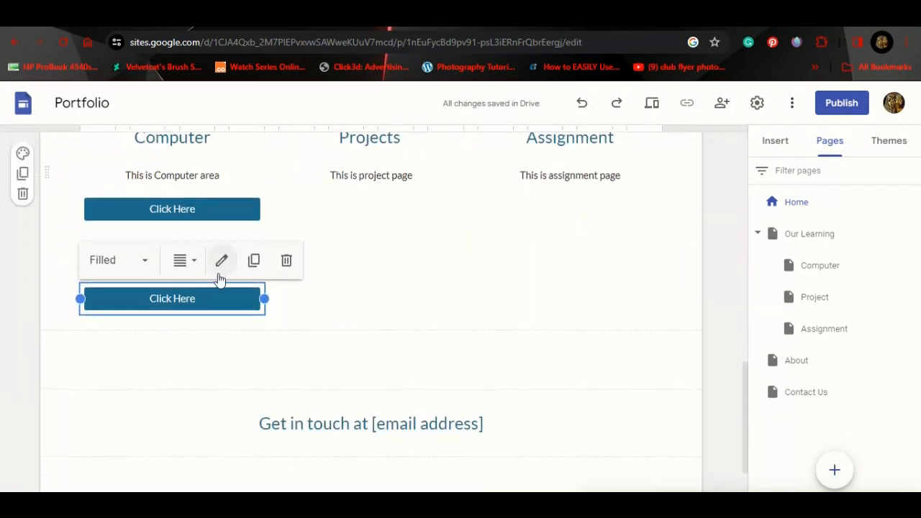
{"action": "left_click_drag", "start_coordinate": [217, 298], "coordinate": [362, 205]}
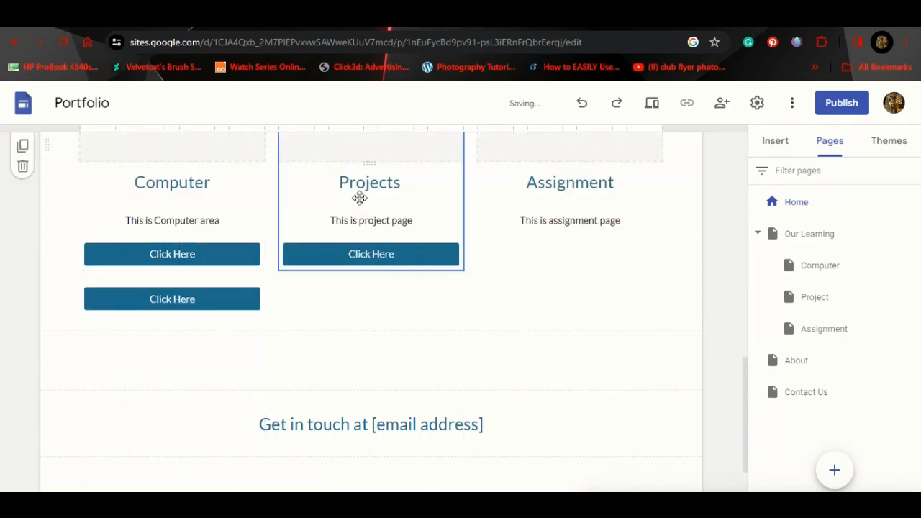
{"action": "left_click_drag", "start_coordinate": [206, 301], "coordinate": [192, 281]}
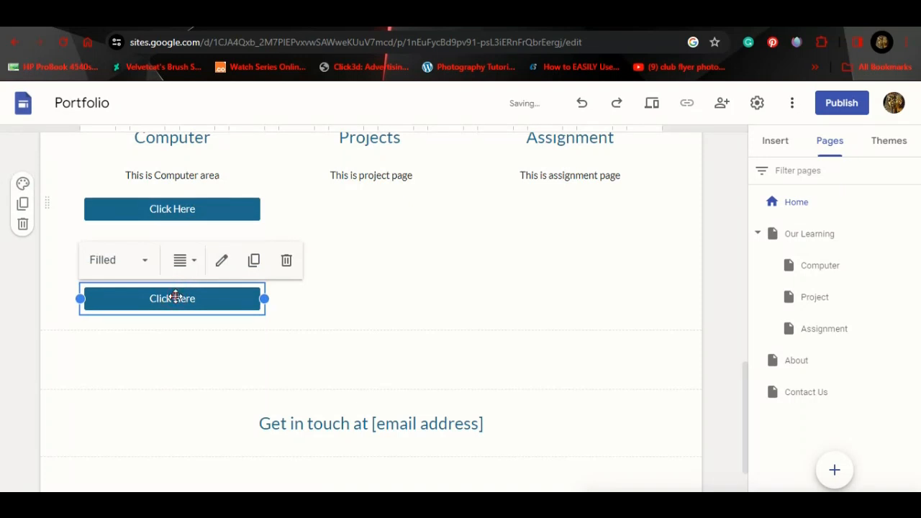
{"action": "left_click_drag", "start_coordinate": [176, 297], "coordinate": [339, 199]}
{"action": "left_click", "coordinate": [201, 300]}
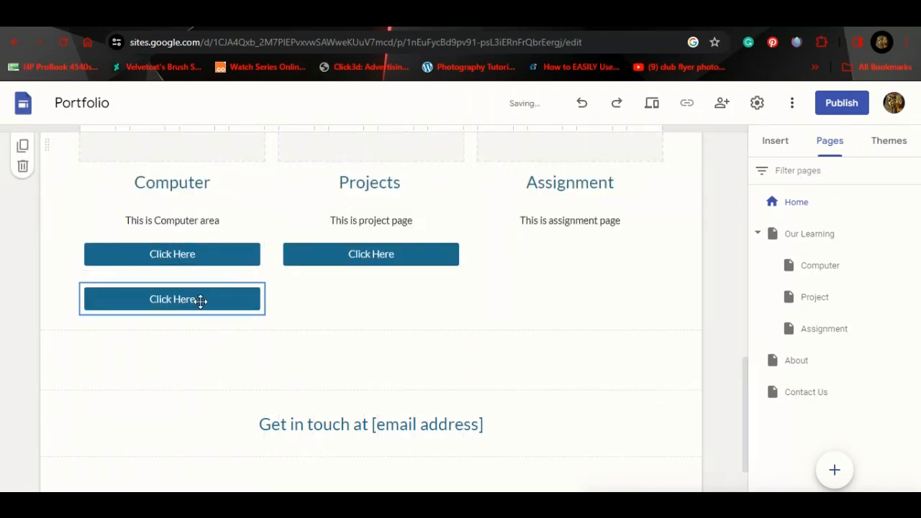
{"action": "left_click_drag", "start_coordinate": [201, 301], "coordinate": [227, 290]}
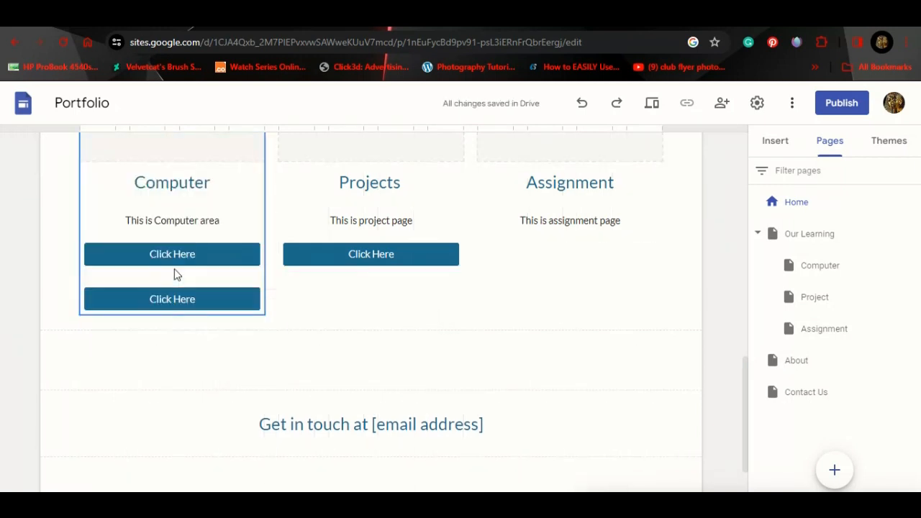
{"action": "left_click", "coordinate": [171, 306]}
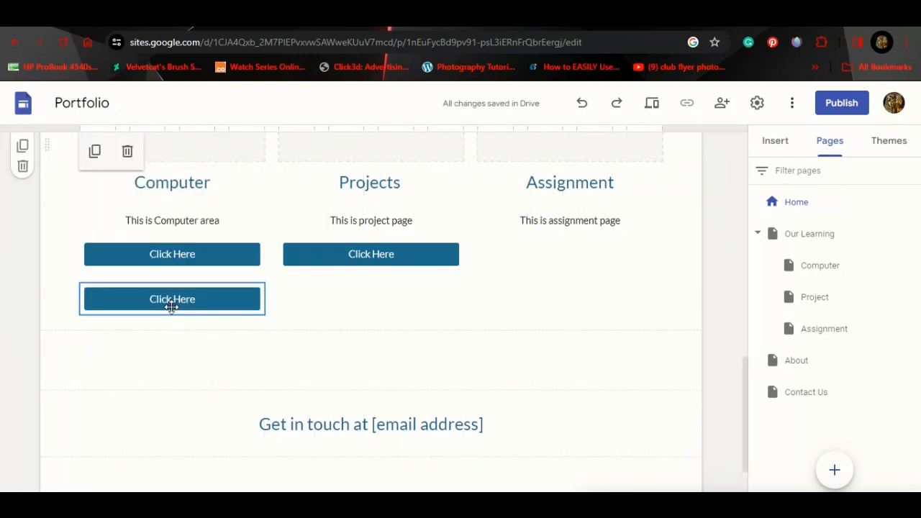
{"action": "left_click", "coordinate": [126, 151]}
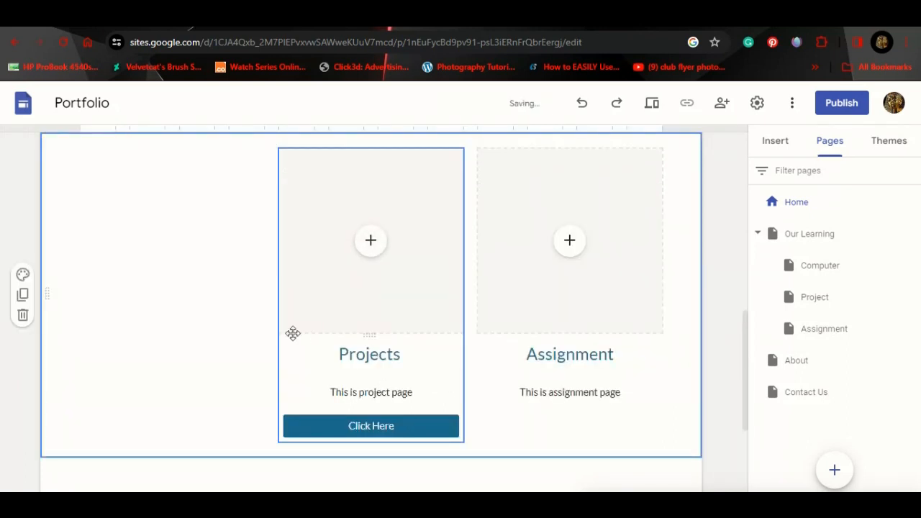
Step: Undo twice to restore the Computer column and return the spare button under Computer
{"action": "key", "text": "ctrl+z"}
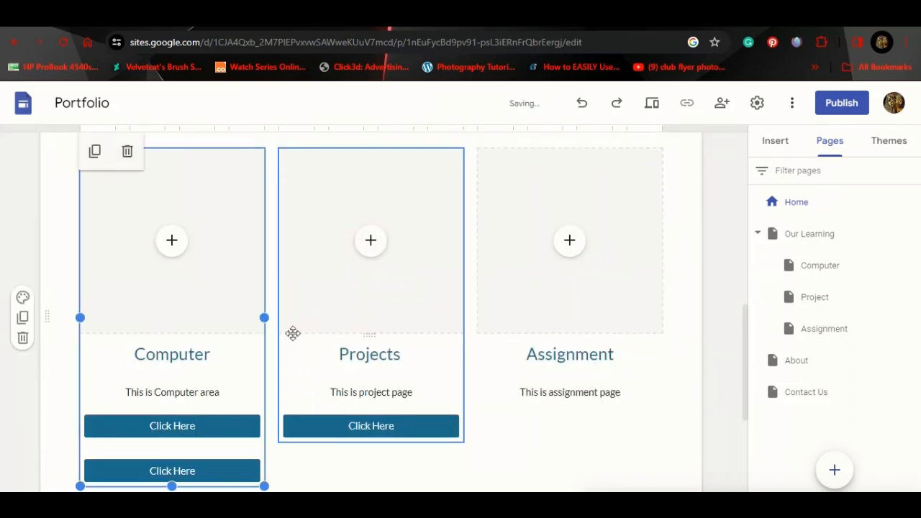
{"action": "key", "text": "ctrl+z"}
{"action": "scroll", "coordinate": [171, 285], "scroll_direction": "down", "scroll_amount": 2}
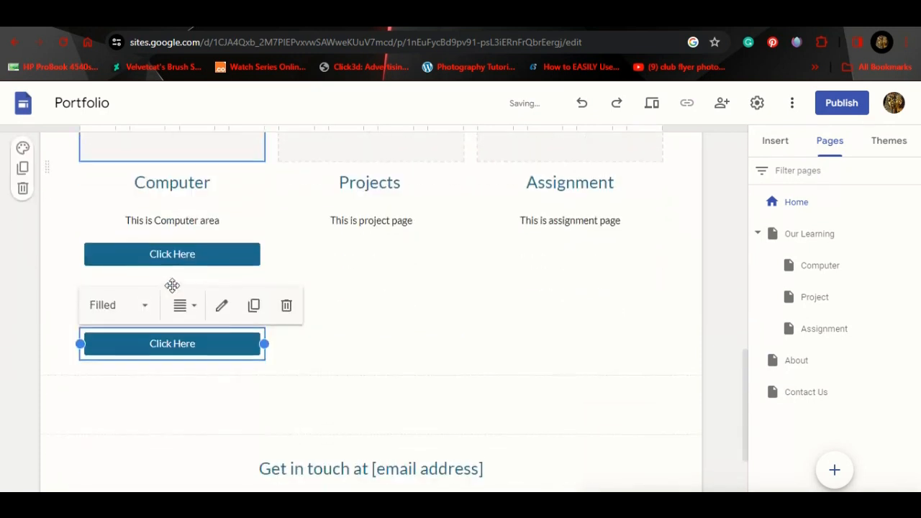
{"action": "left_click_drag", "start_coordinate": [198, 398], "coordinate": [196, 417]}
{"action": "left_click_drag", "start_coordinate": [175, 344], "coordinate": [158, 294]}
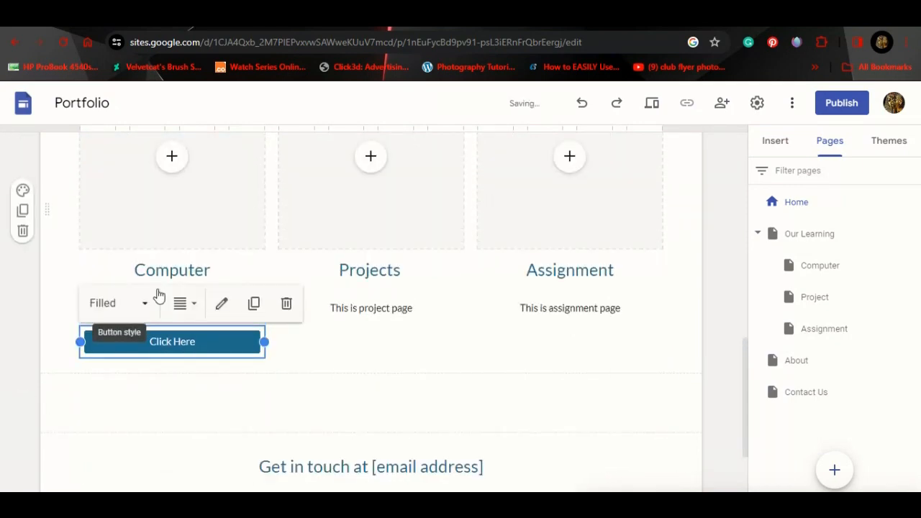
Step: Duplicate the Computer column's Click Here button and place the copy under Projects
{"action": "left_click", "coordinate": [249, 277]}
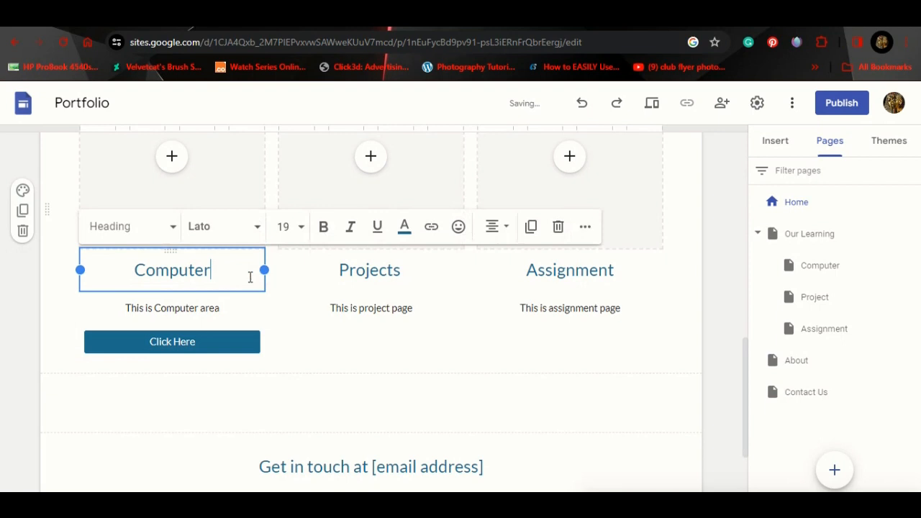
{"action": "left_click", "coordinate": [213, 354]}
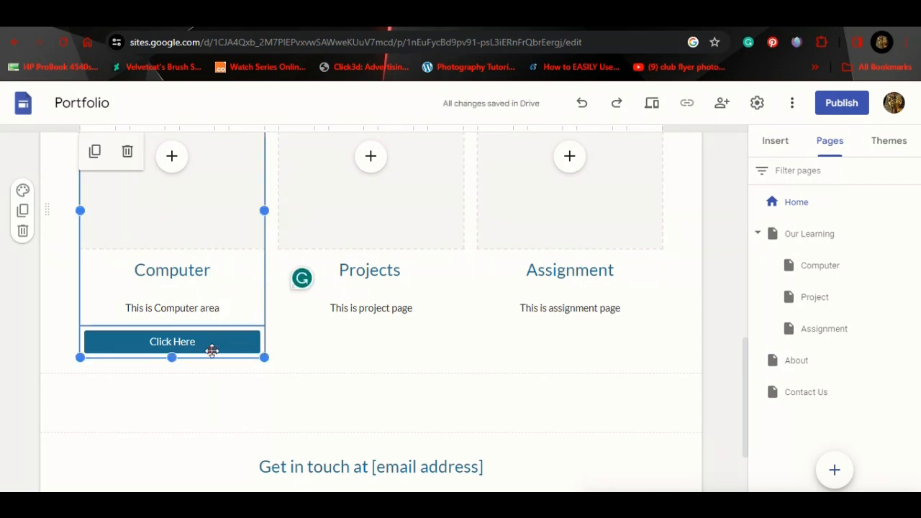
{"action": "left_click", "coordinate": [211, 350]}
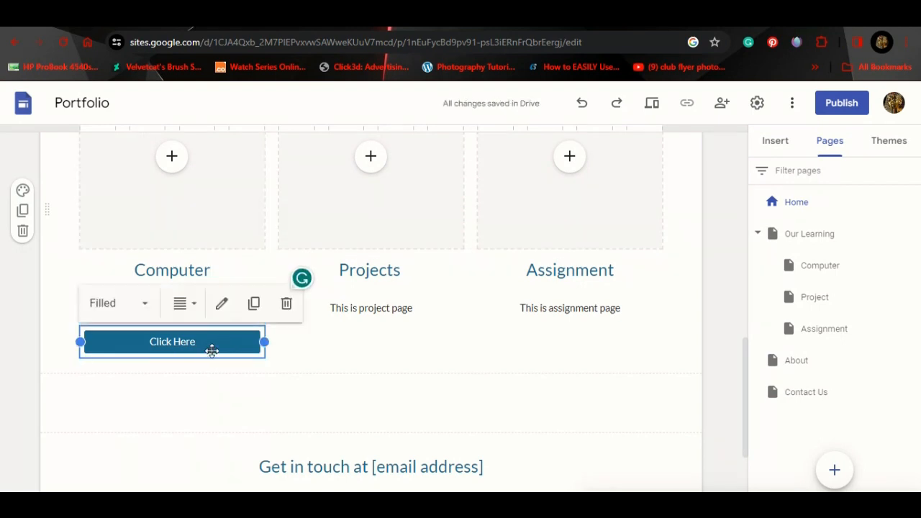
{"action": "left_click", "coordinate": [253, 303]}
{"action": "left_click_drag", "start_coordinate": [197, 343], "coordinate": [387, 291]}
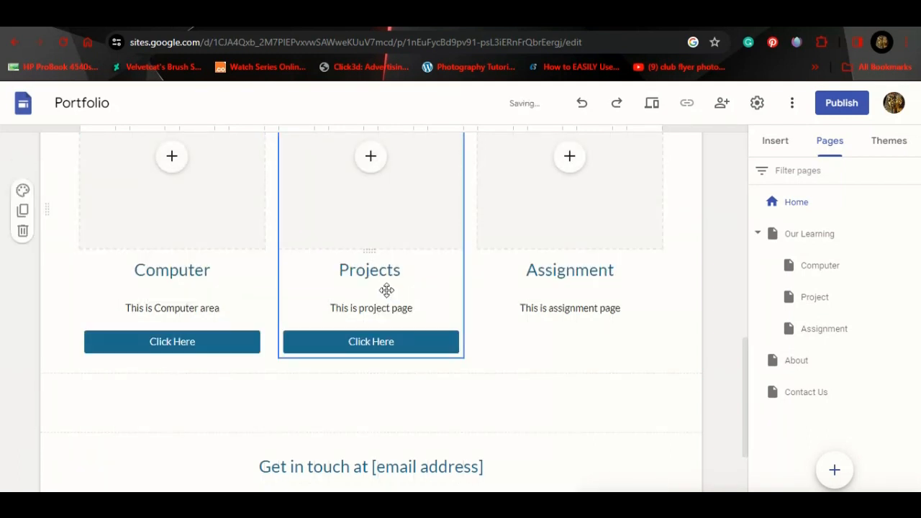
{"action": "left_click", "coordinate": [363, 344]}
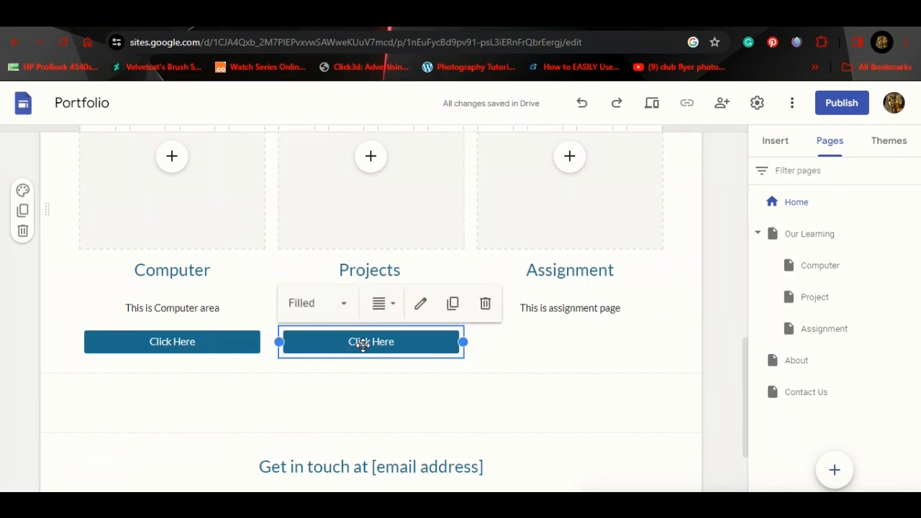
Step: Copy the Click Here button under the Assignment column and link the Projects button to the Project page
{"action": "left_click", "coordinate": [452, 303]}
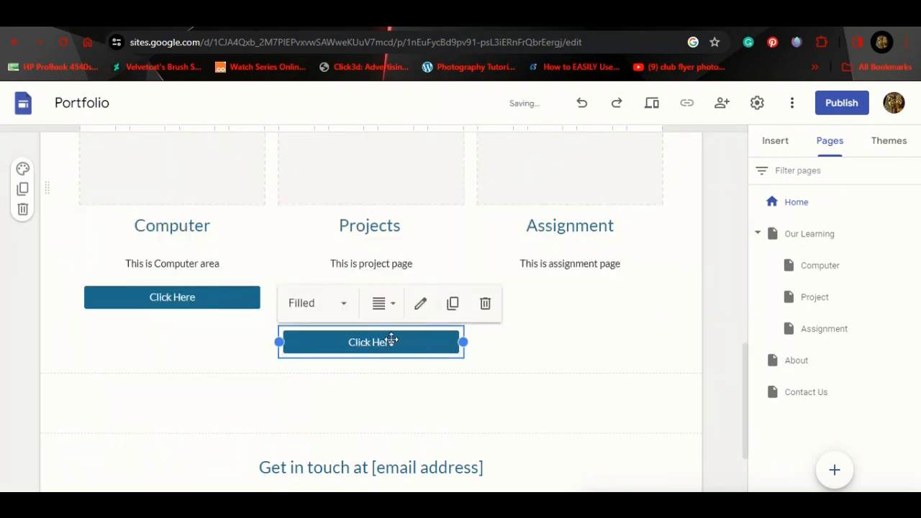
{"action": "left_click_drag", "start_coordinate": [391, 339], "coordinate": [549, 290]}
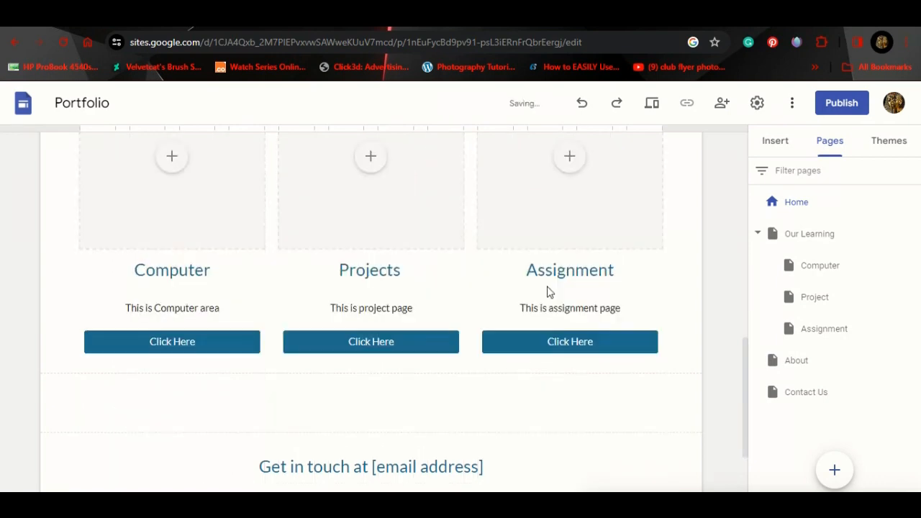
{"action": "double_click", "coordinate": [348, 344]}
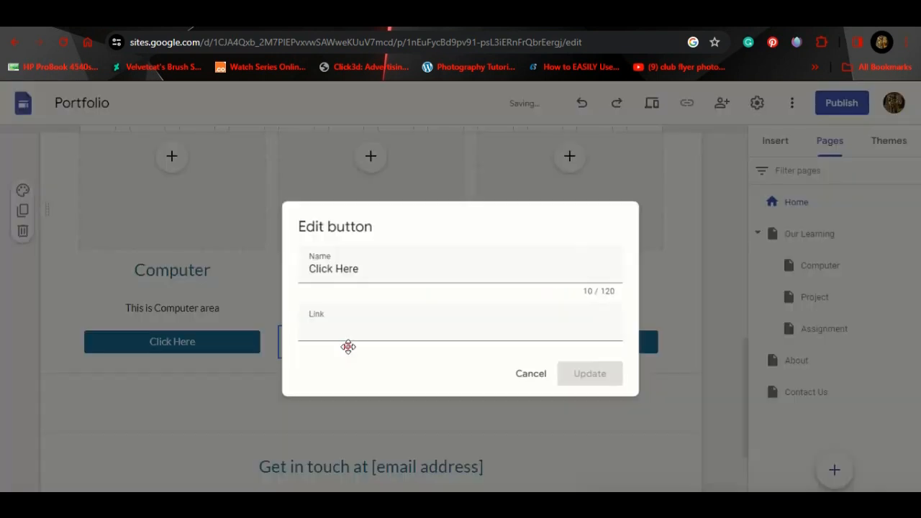
{"action": "left_click", "coordinate": [408, 325]}
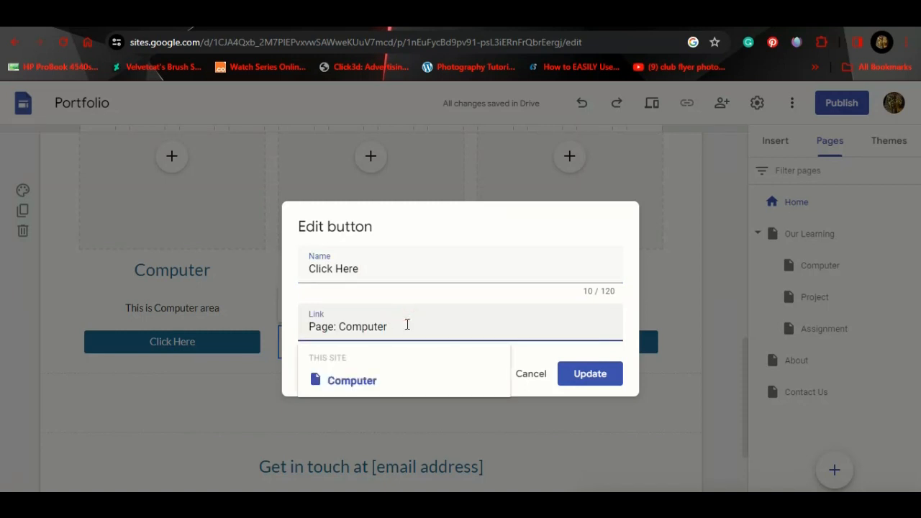
{"action": "key", "text": "BackSpace"}
{"action": "key", "text": "BackSpace"}
{"action": "key", "text": "BackSpace"}
{"action": "key", "text": "BackSpace"}
{"action": "key", "text": "BackSpace"}
{"action": "key", "text": "BackSpace"}
{"action": "key", "text": "BackSpace"}
{"action": "key", "text": "BackSpace"}
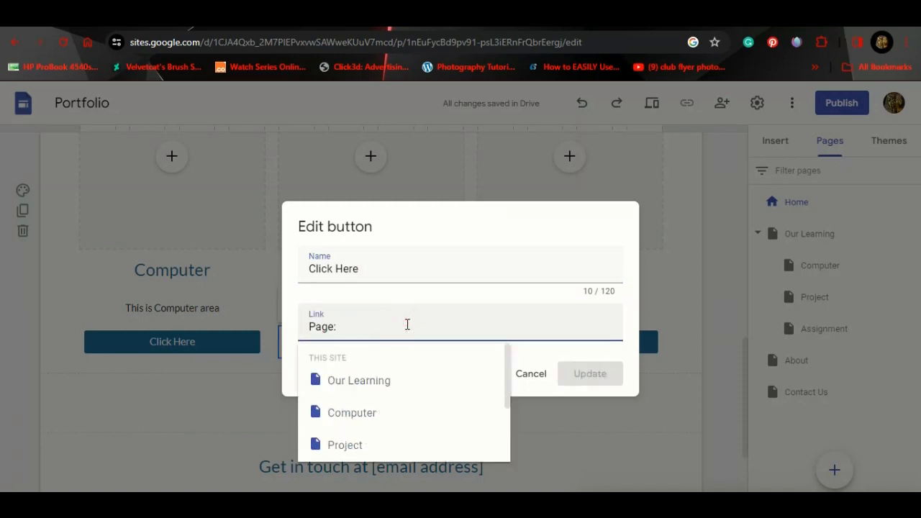
{"action": "type", "text": "project"}
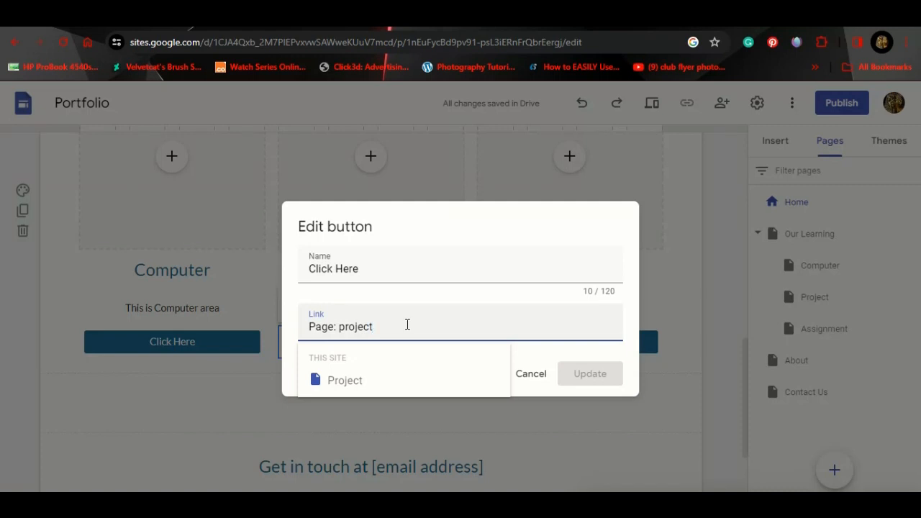
{"action": "left_click", "coordinate": [345, 380]}
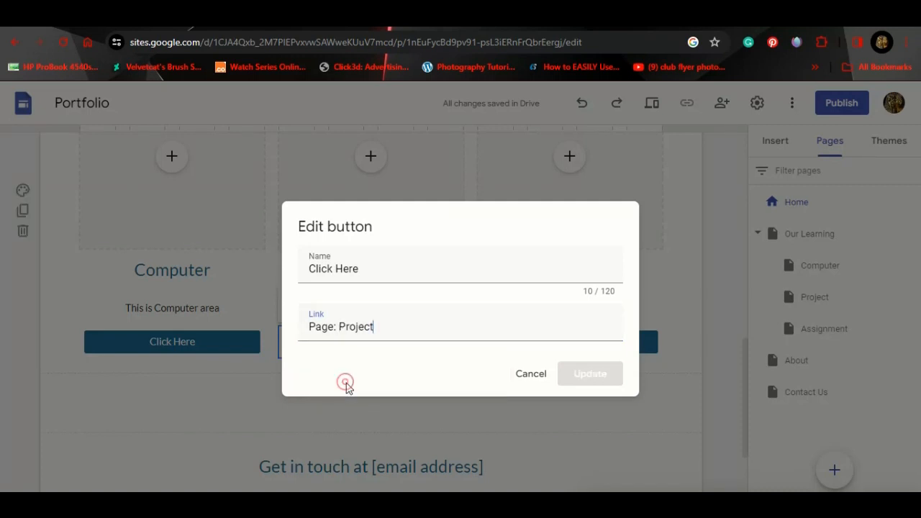
{"action": "left_click", "coordinate": [582, 375]}
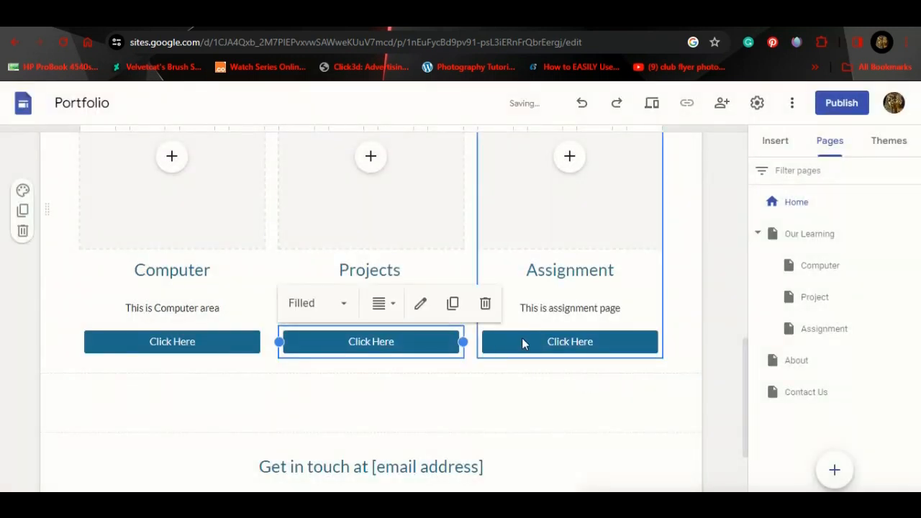
Step: Link the Assignment column's button to the Assignment page instead of Computer
{"action": "left_click", "coordinate": [535, 341]}
{"action": "left_click", "coordinate": [537, 340]}
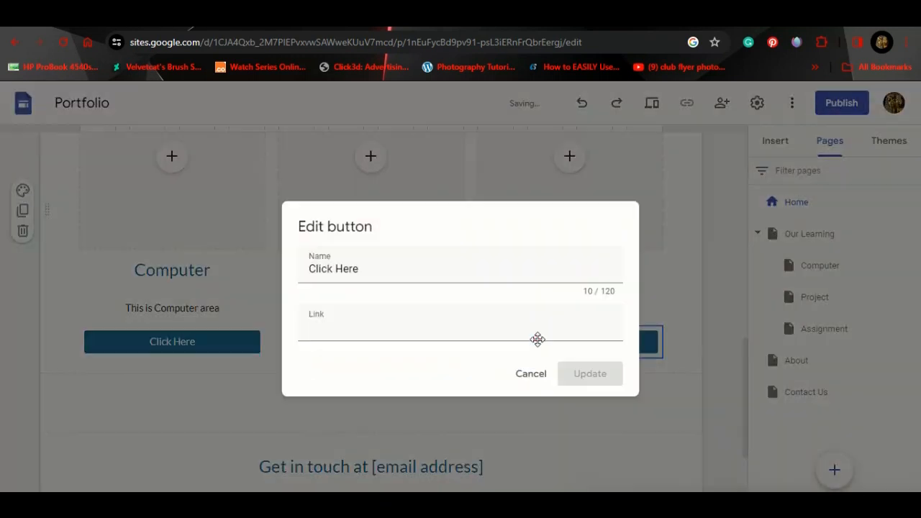
{"action": "left_click", "coordinate": [398, 326]}
{"action": "key", "text": "BackSpace"}
{"action": "key", "text": "BackSpace"}
{"action": "key", "text": "BackSpace"}
{"action": "key", "text": "BackSpace"}
{"action": "key", "text": "BackSpace"}
{"action": "key", "text": "BackSpace"}
{"action": "key", "text": "BackSpace"}
{"action": "key", "text": "BackSpace"}
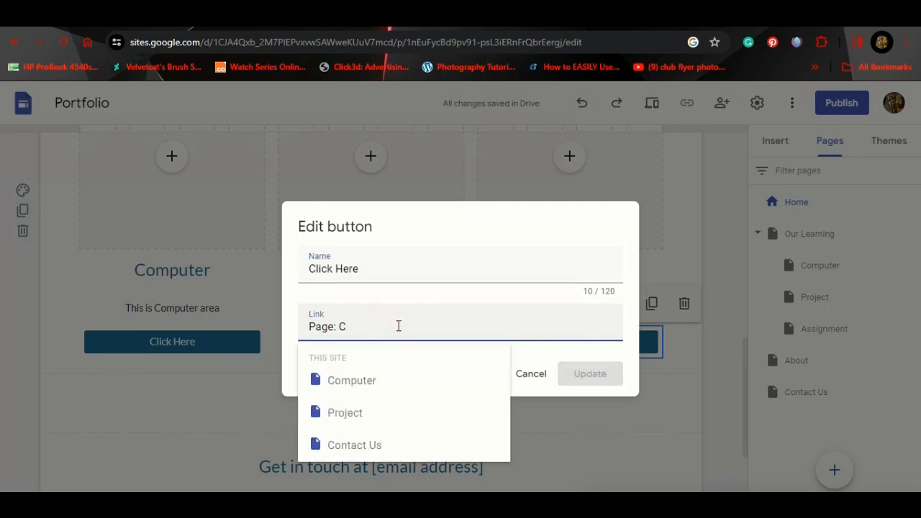
{"action": "type", "text": "as"}
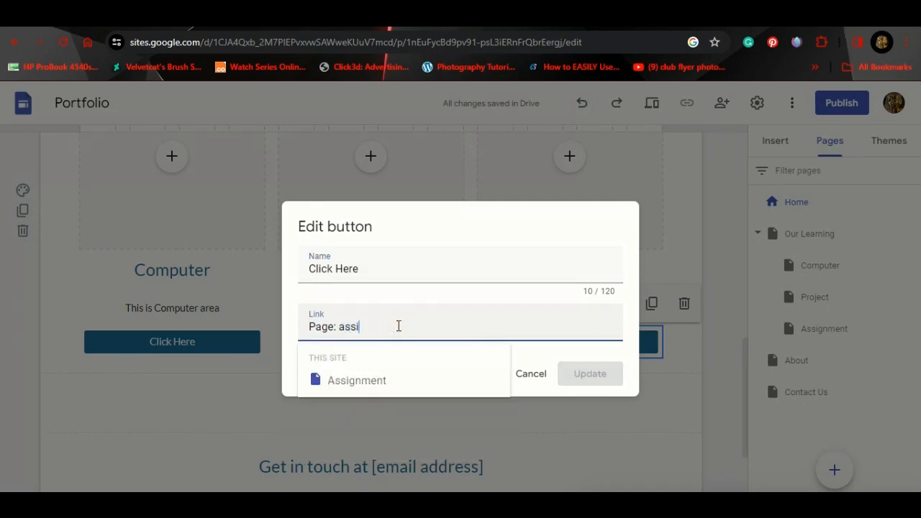
{"action": "type", "text": "si"}
{"action": "left_click", "coordinate": [383, 376]}
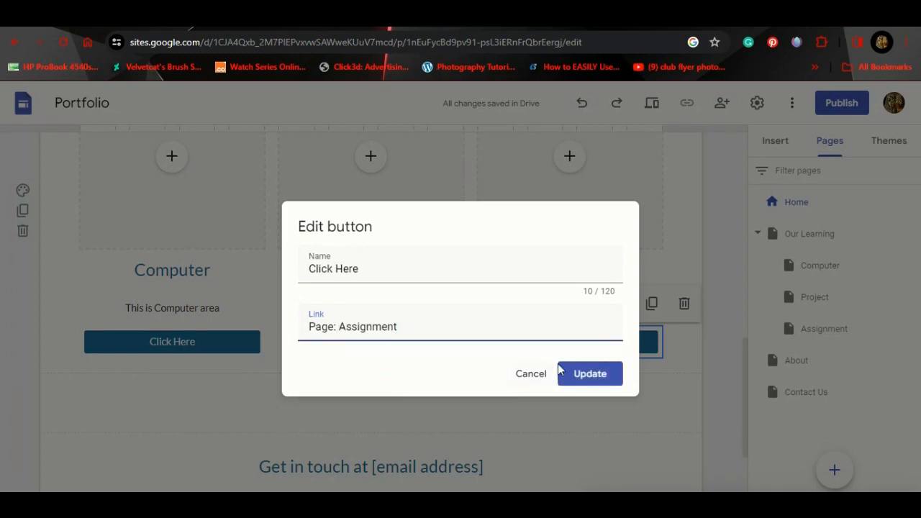
{"action": "left_click", "coordinate": [579, 375]}
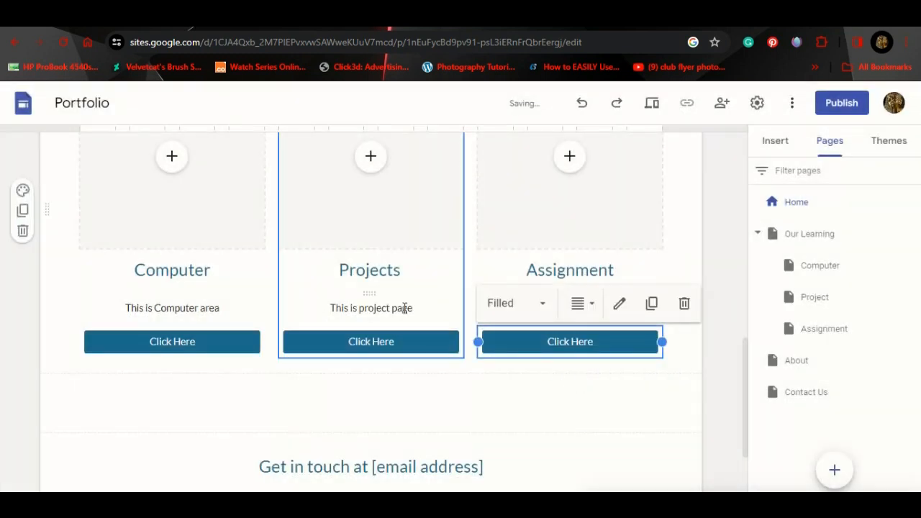
Step: Swap the [email address] placeholder in 'Get in touch at' for the owner's e-mail address
{"action": "scroll", "coordinate": [404, 308], "scroll_direction": "up", "scroll_amount": 2}
{"action": "scroll", "coordinate": [404, 308], "scroll_direction": "up", "scroll_amount": 2}
{"action": "scroll", "coordinate": [403, 306], "scroll_direction": "down", "scroll_amount": 4}
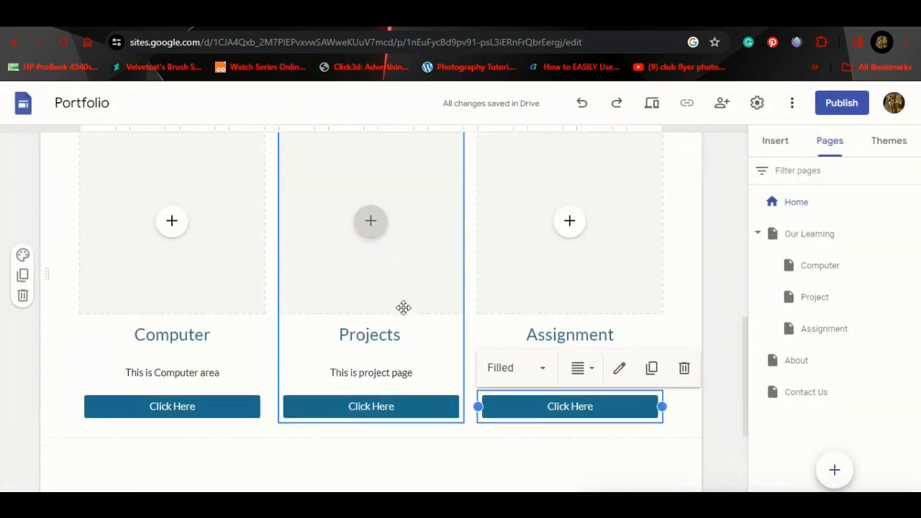
{"action": "scroll", "coordinate": [324, 311], "scroll_direction": "up", "scroll_amount": 2}
{"action": "scroll", "coordinate": [323, 311], "scroll_direction": "down", "scroll_amount": 2}
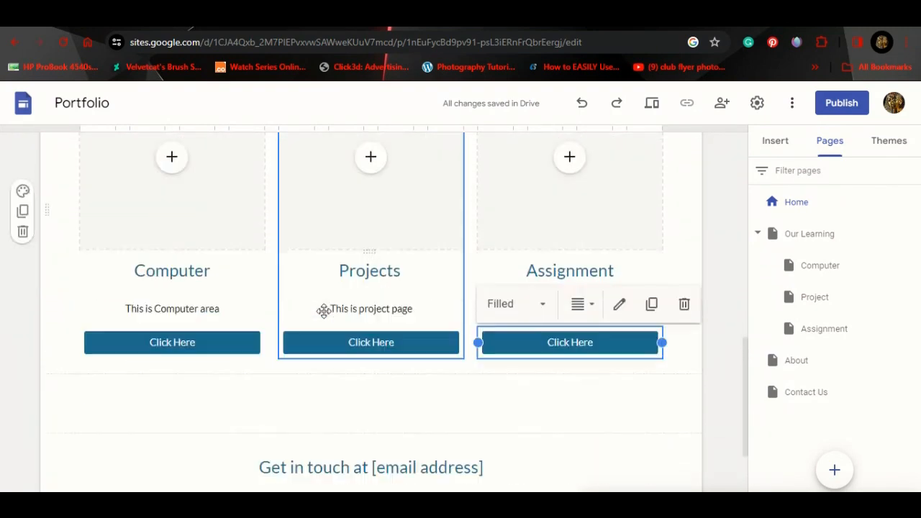
{"action": "scroll", "coordinate": [324, 311], "scroll_direction": "down", "scroll_amount": 1}
{"action": "left_click", "coordinate": [470, 339]}
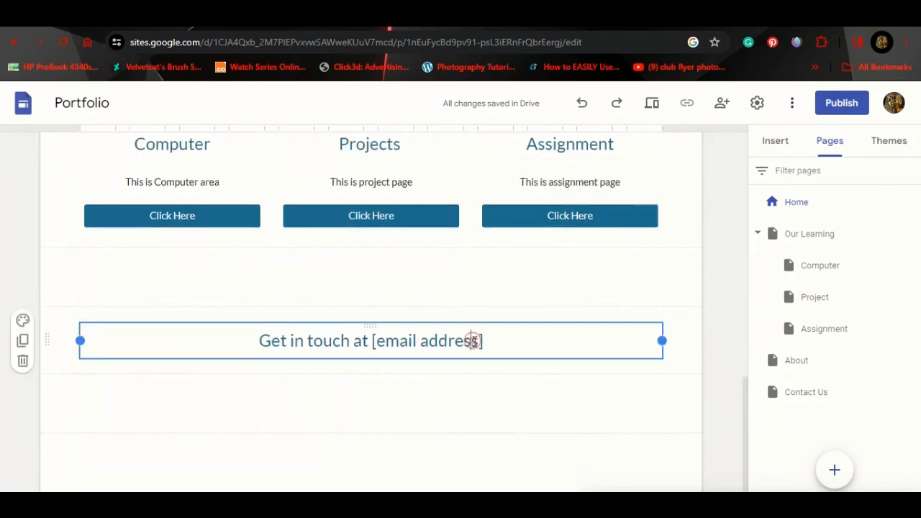
{"action": "left_click_drag", "start_coordinate": [484, 341], "coordinate": [381, 350]}
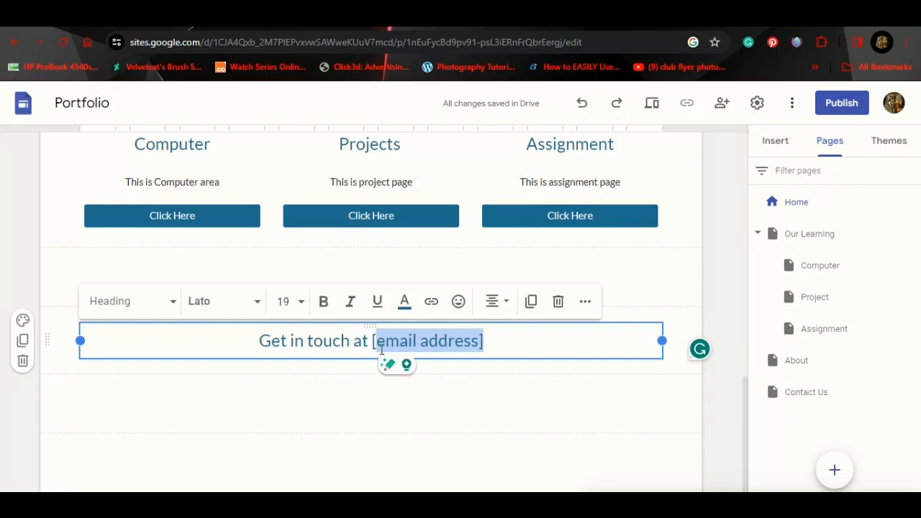
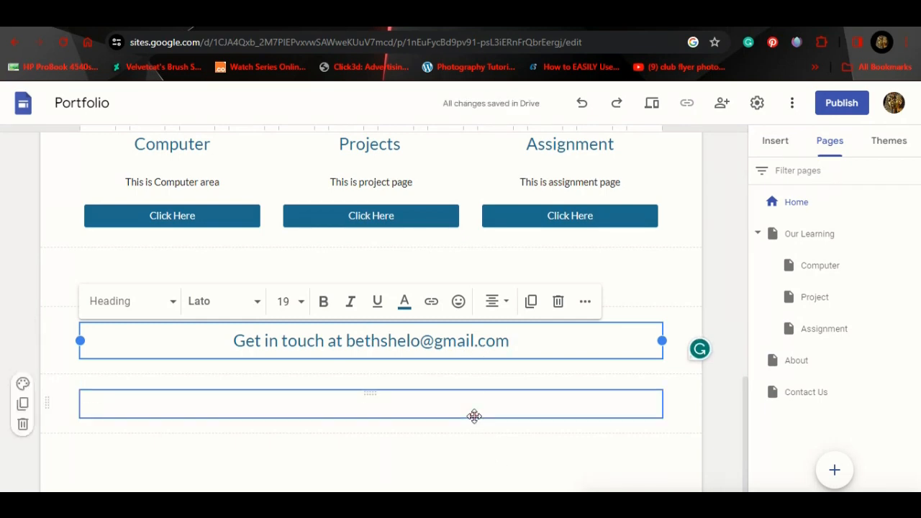
{"action": "left_click", "coordinate": [474, 416]}
{"action": "scroll", "coordinate": [477, 452], "scroll_direction": "down", "scroll_amount": 1}
{"action": "left_click", "coordinate": [389, 380]}
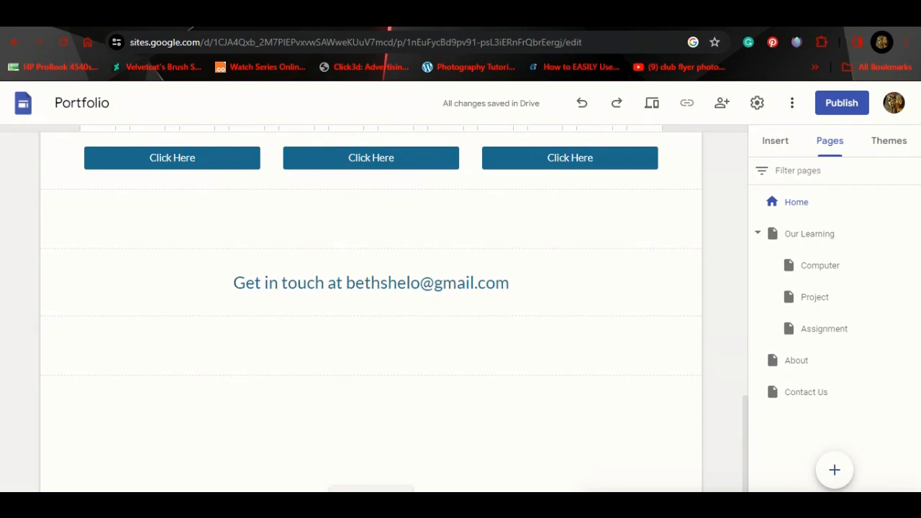
Step: Add a centred two-line footer: 'THANK YOU FOR VISITING OUR SITE' and 'ALL RIGHTS RESERVED 2023 | KNGTUT'
{"action": "left_click", "coordinate": [373, 490]}
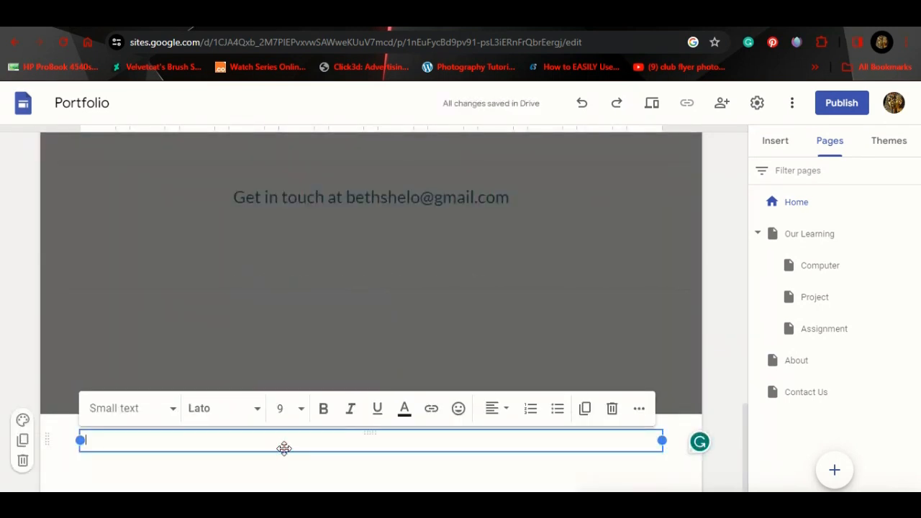
{"action": "type", "text": "THANK YOU FOR VISITING OUR SITE"}
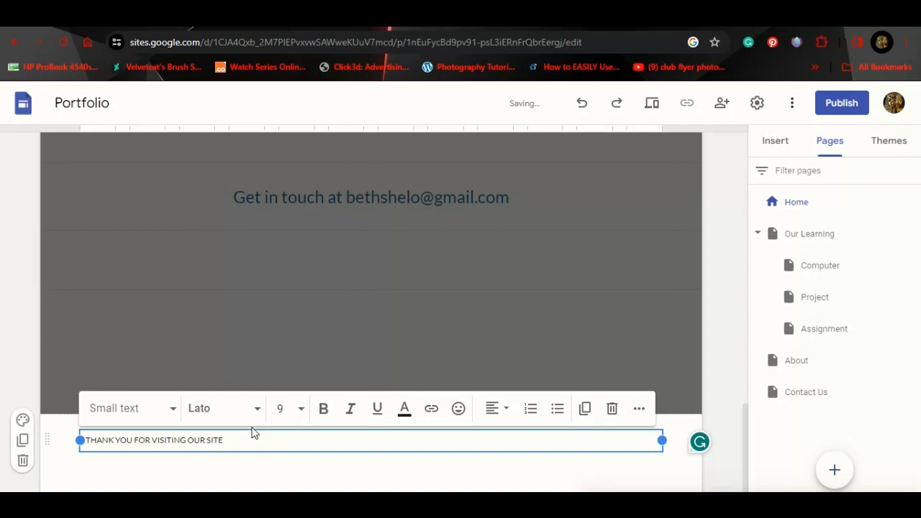
{"action": "key", "text": "Return"}
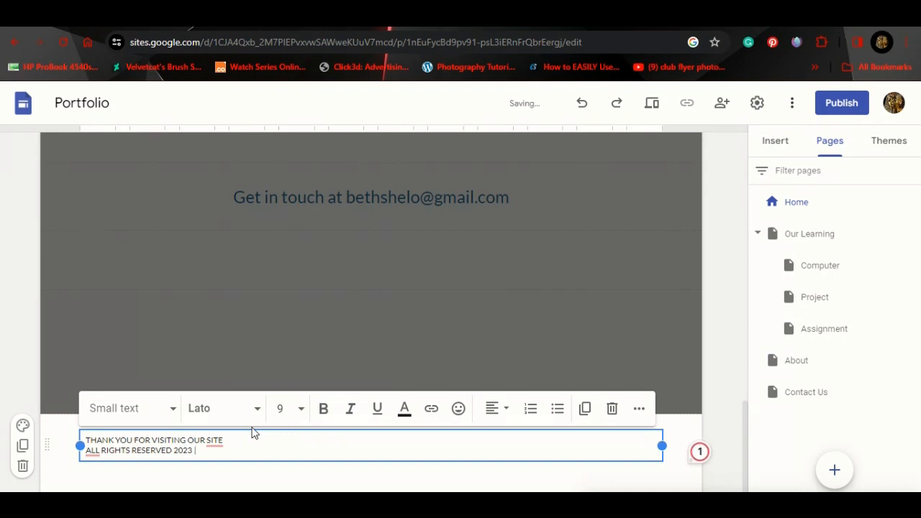
{"action": "type", "text": "KNGTUT"}
{"action": "left_click_drag", "start_coordinate": [252, 451], "coordinate": [77, 430]}
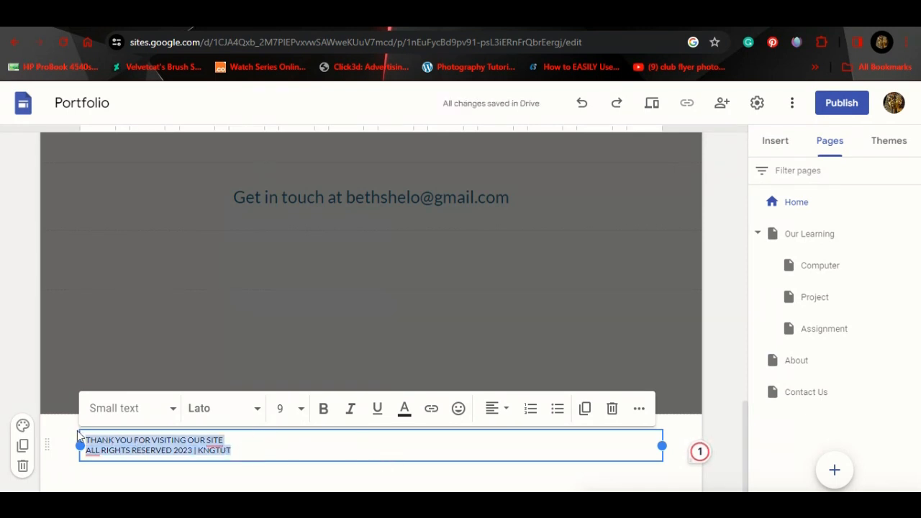
{"action": "left_click", "coordinate": [501, 416]}
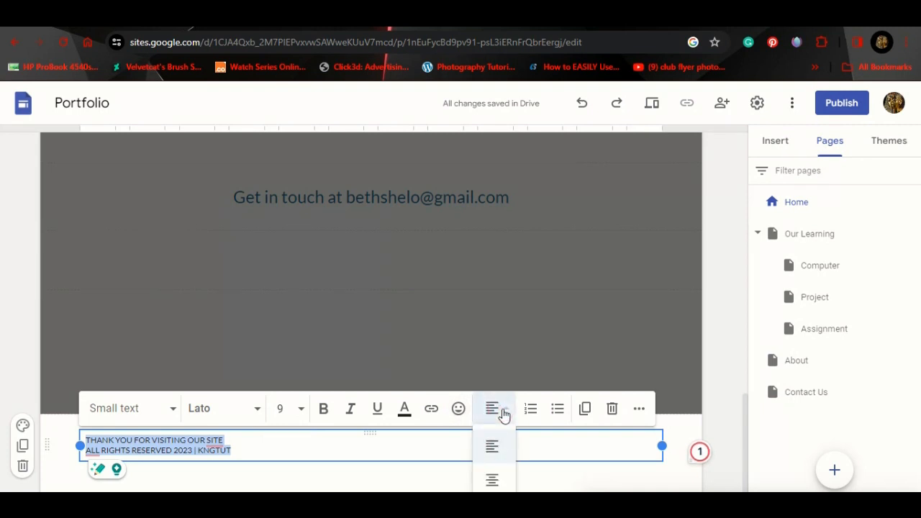
{"action": "left_click", "coordinate": [495, 480]}
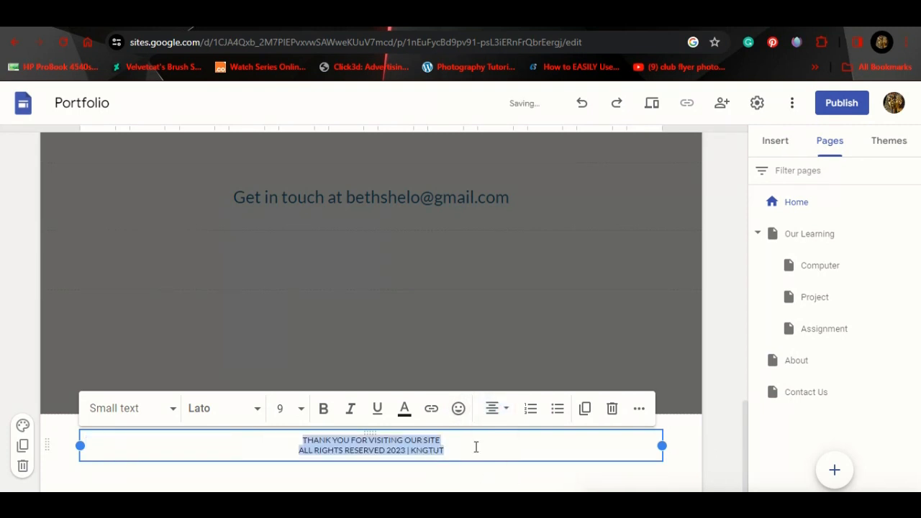
{"action": "left_click", "coordinate": [471, 445]}
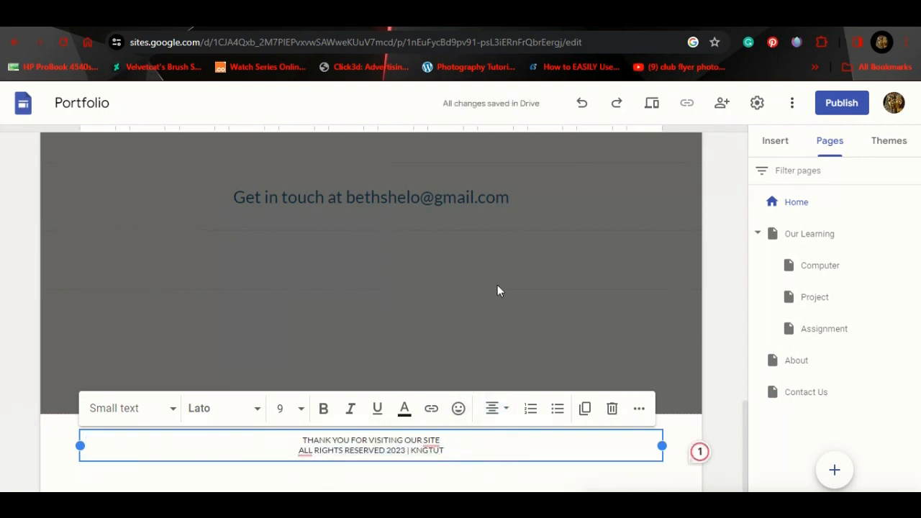
{"action": "left_click", "coordinate": [506, 353]}
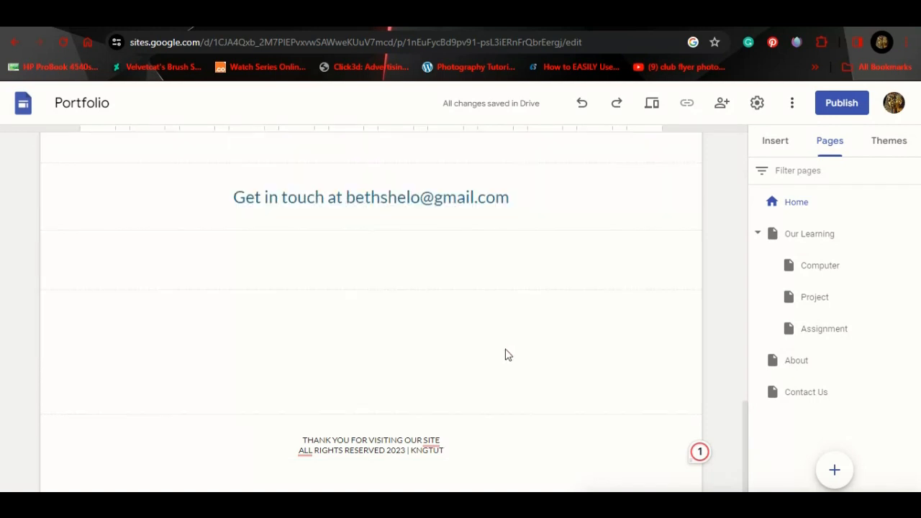
Step: Scroll up to Selected work and open the + menu in the Computer card's image slot
{"action": "scroll", "coordinate": [506, 354], "scroll_direction": "up", "scroll_amount": 3}
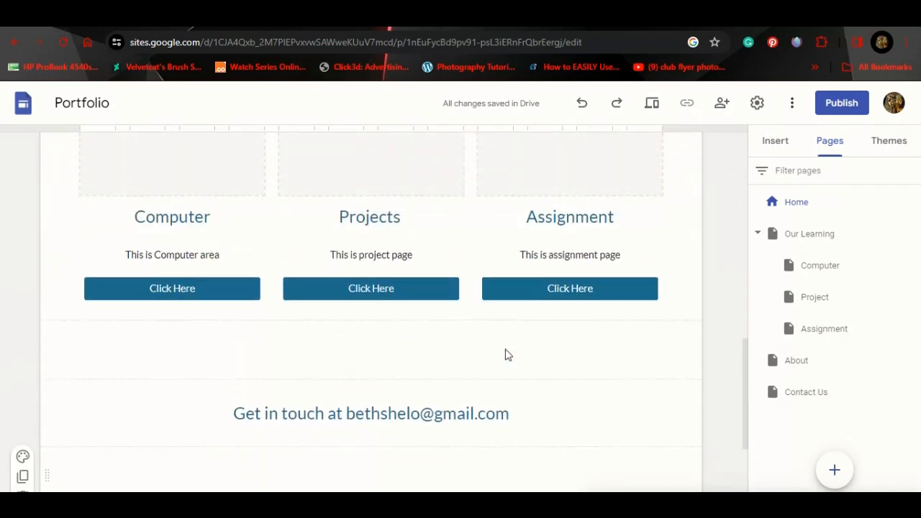
{"action": "scroll", "coordinate": [506, 353], "scroll_direction": "up", "scroll_amount": 5}
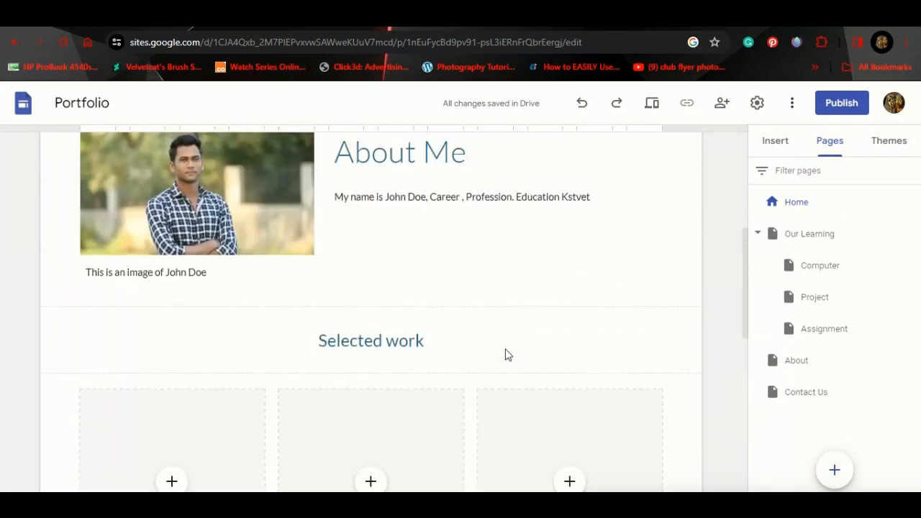
{"action": "scroll", "coordinate": [505, 354], "scroll_direction": "down", "scroll_amount": 5}
{"action": "scroll", "coordinate": [506, 353], "scroll_direction": "up", "scroll_amount": 2}
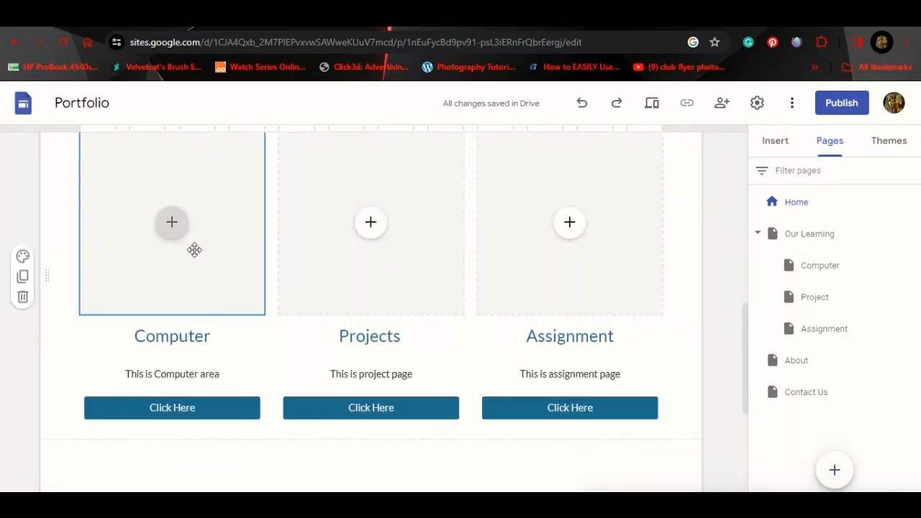
{"action": "scroll", "coordinate": [198, 227], "scroll_direction": "up", "scroll_amount": 2}
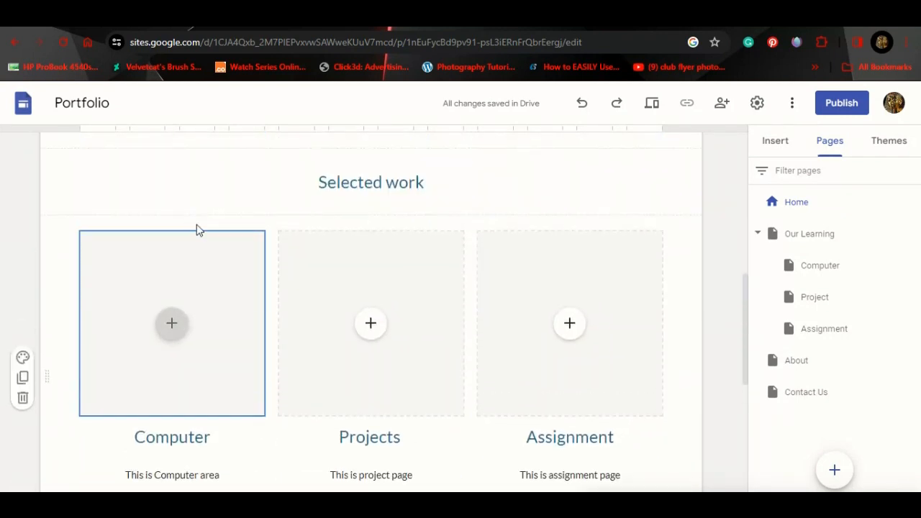
{"action": "left_click", "coordinate": [171, 327]}
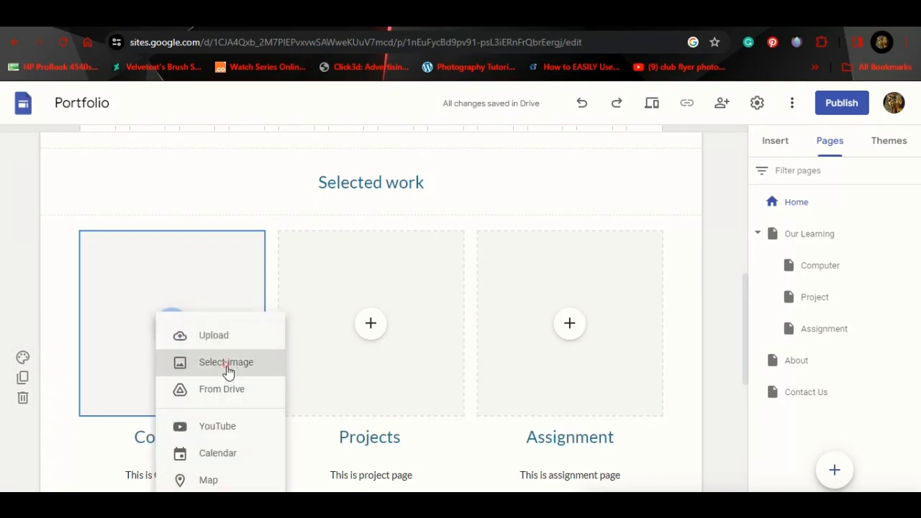
Step: Search Google Images for 'COMPUTER WALLPAPER' and insert the dark laptop photo into the Computer card
{"action": "left_click", "coordinate": [226, 367]}
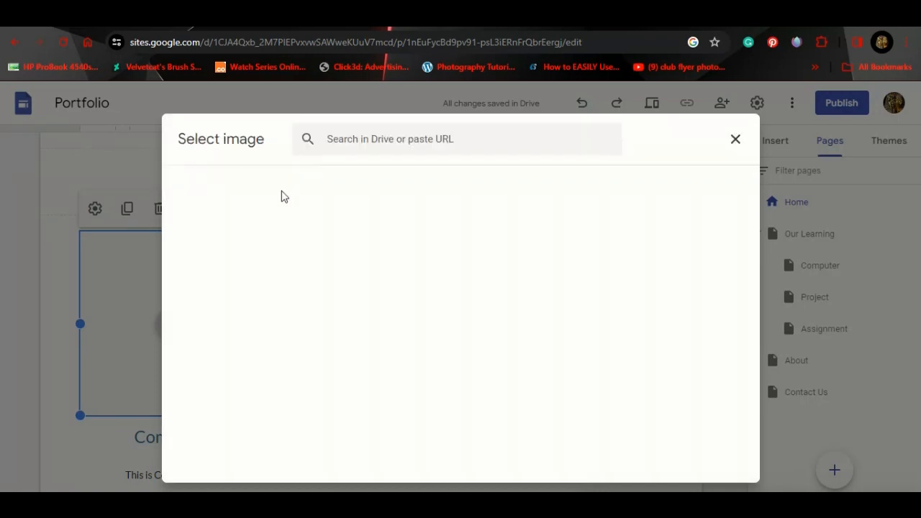
{"action": "left_click", "coordinate": [305, 184]}
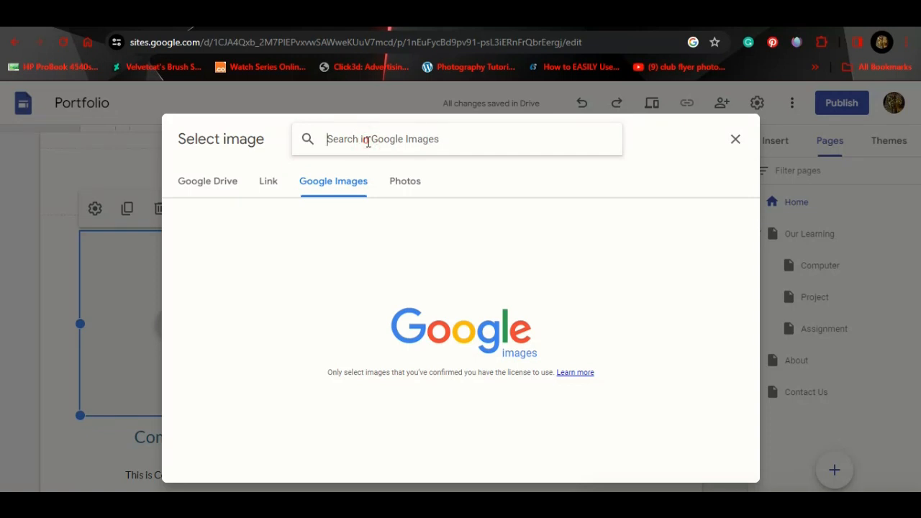
{"action": "type", "text": "COMPUTE"}
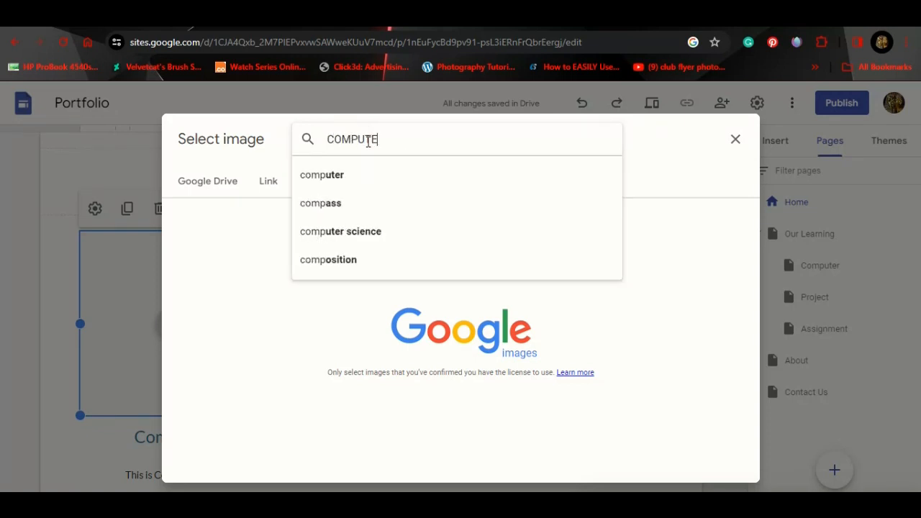
{"action": "type", "text": "R WALLP"}
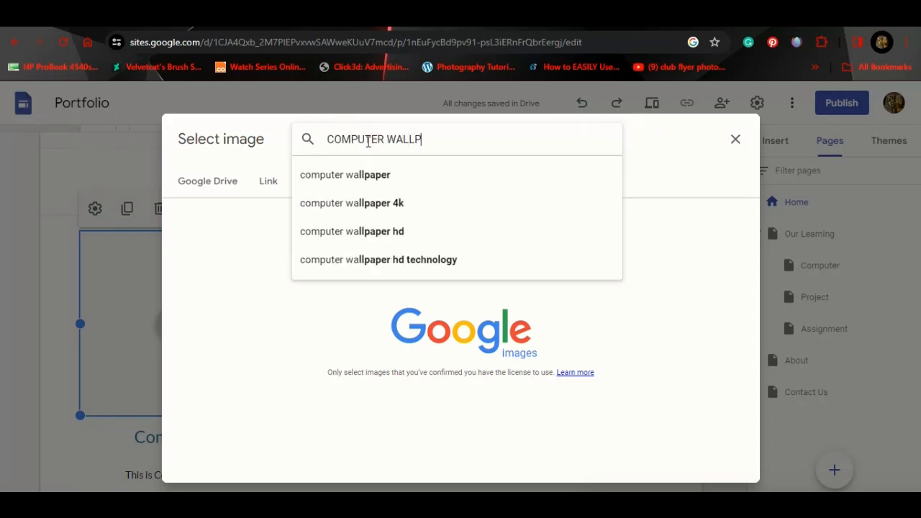
{"action": "type", "text": "APER"}
{"action": "key", "text": "Return"}
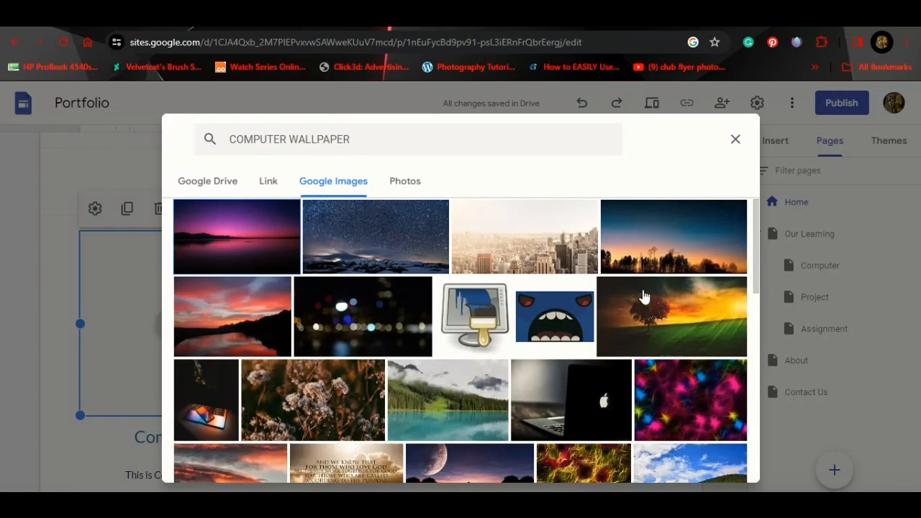
{"action": "left_click_drag", "start_coordinate": [754, 253], "coordinate": [751, 299]}
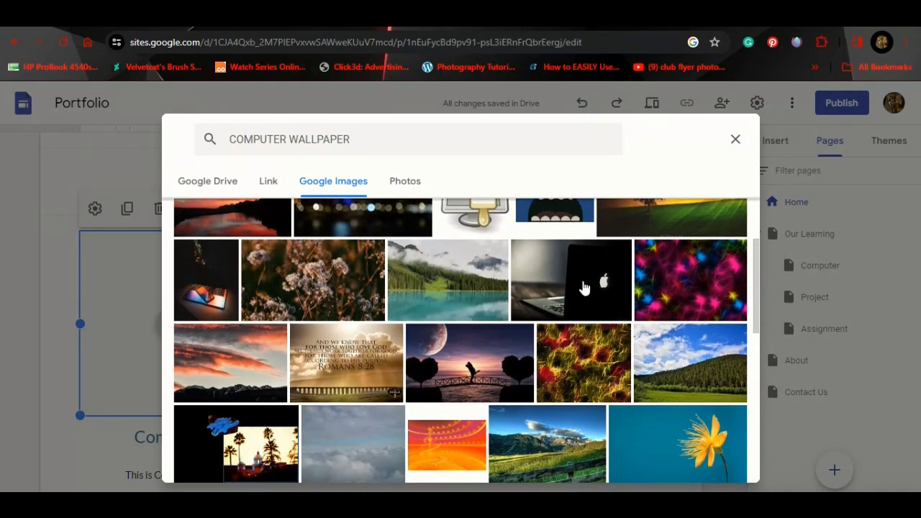
{"action": "scroll", "coordinate": [553, 322], "scroll_direction": "down", "scroll_amount": 2}
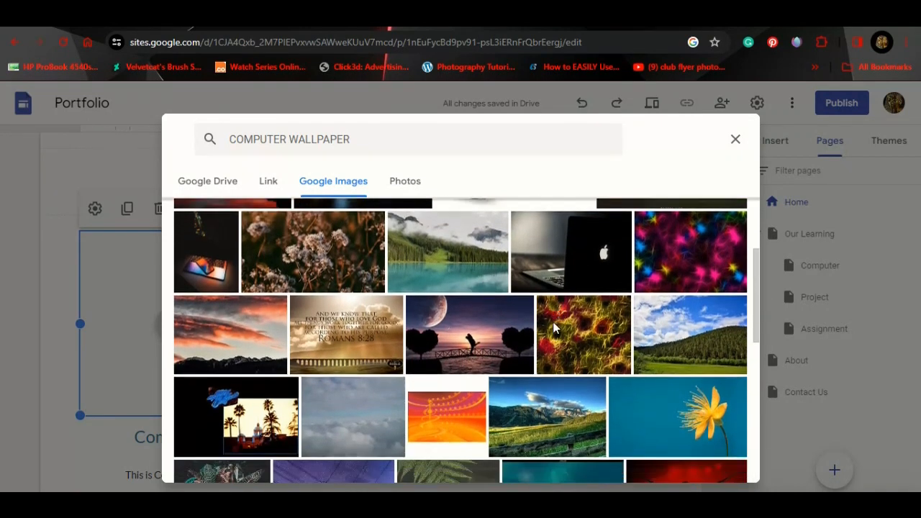
{"action": "scroll", "coordinate": [554, 327], "scroll_direction": "up", "scroll_amount": 5}
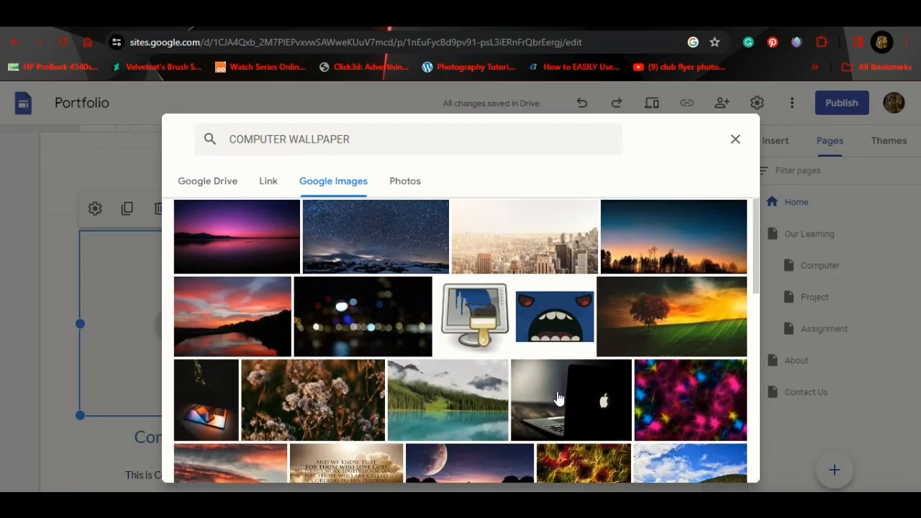
{"action": "left_click", "coordinate": [559, 397]}
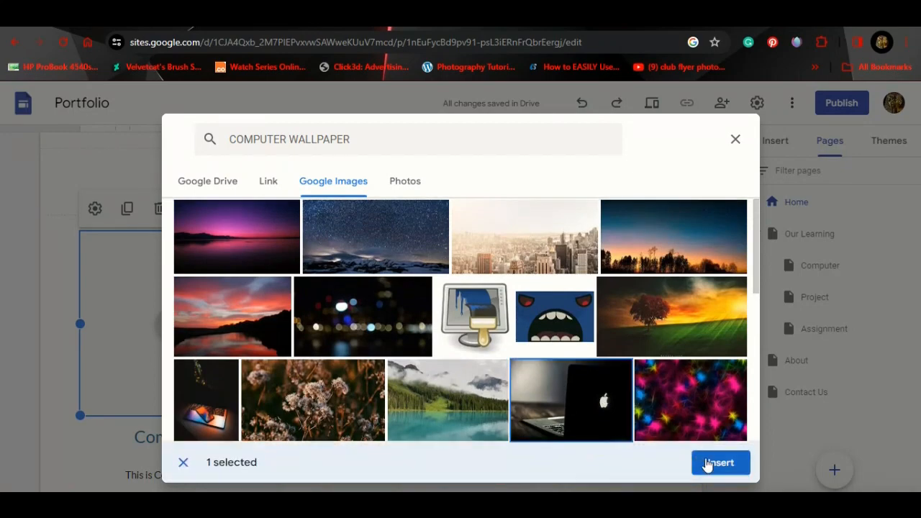
{"action": "left_click", "coordinate": [705, 467]}
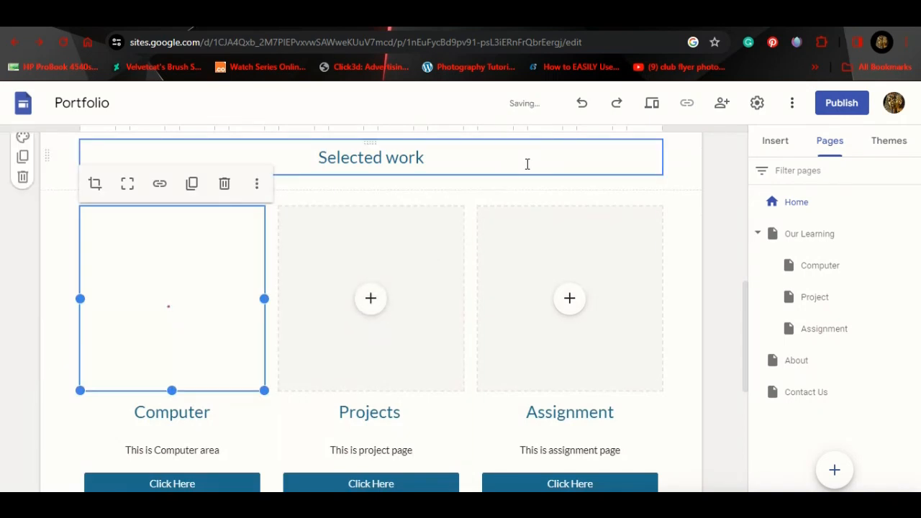
Step: Search Google Images for 'PROJECT WAL' and insert the Project Management notebook photo into the Projects card
{"action": "left_click", "coordinate": [371, 301]}
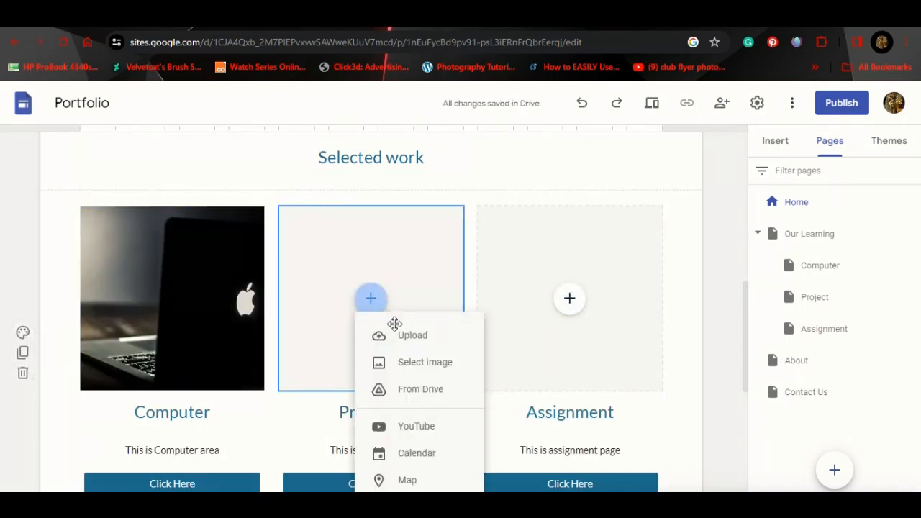
{"action": "left_click", "coordinate": [408, 363]}
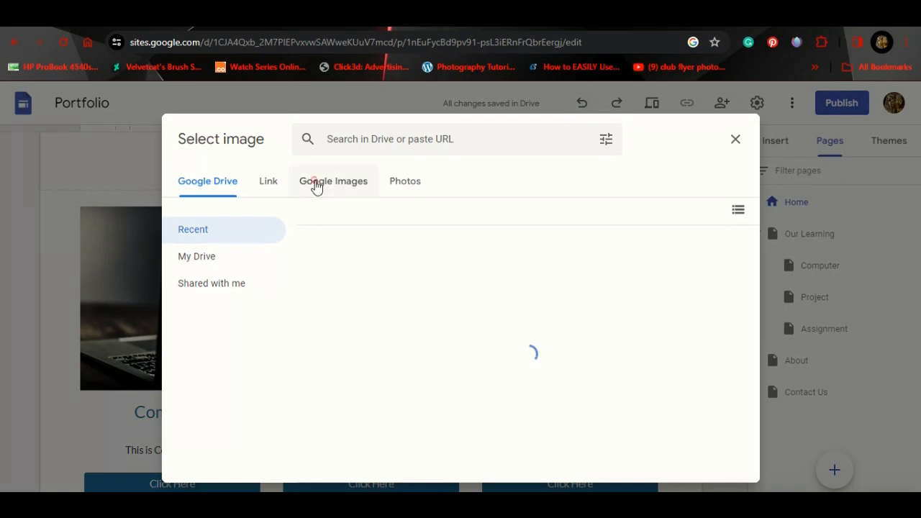
{"action": "left_click", "coordinate": [316, 184]}
{"action": "left_click", "coordinate": [365, 145]}
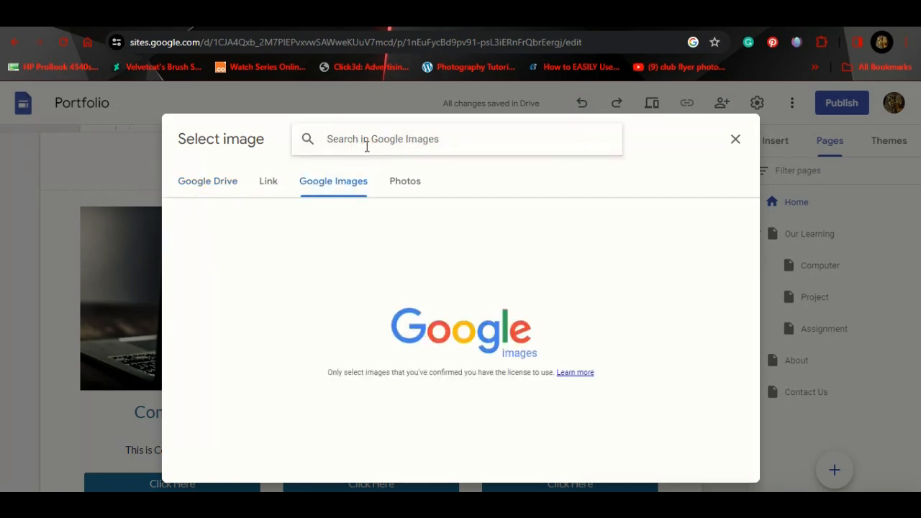
{"action": "type", "text": "PROJEC"}
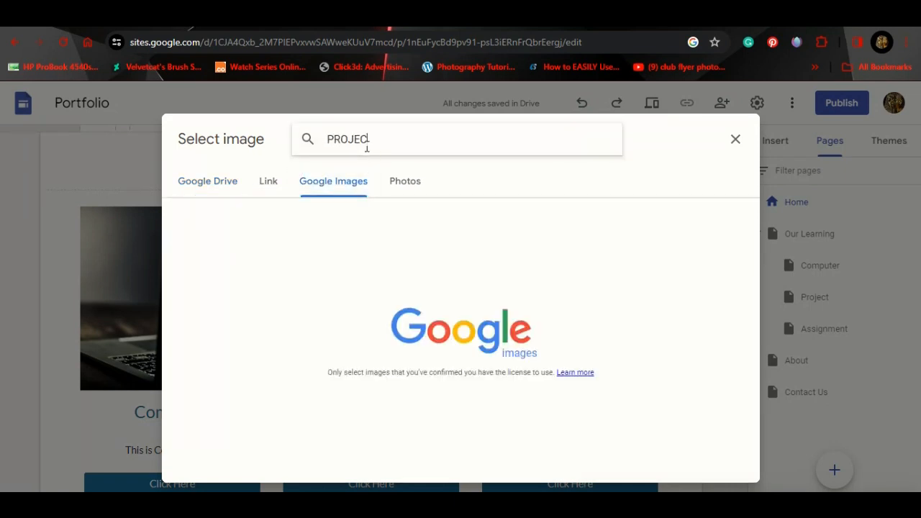
{"action": "type", "text": "T WALLPAPER"}
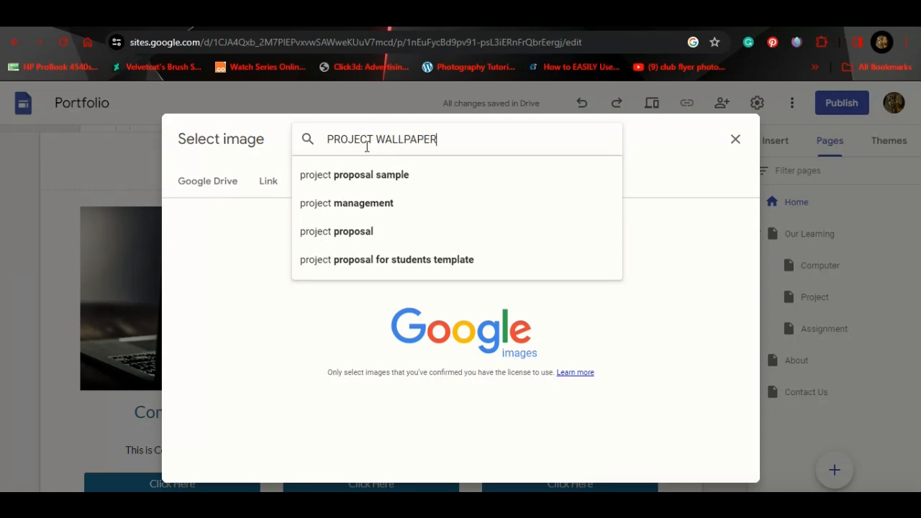
{"action": "key", "text": "Return"}
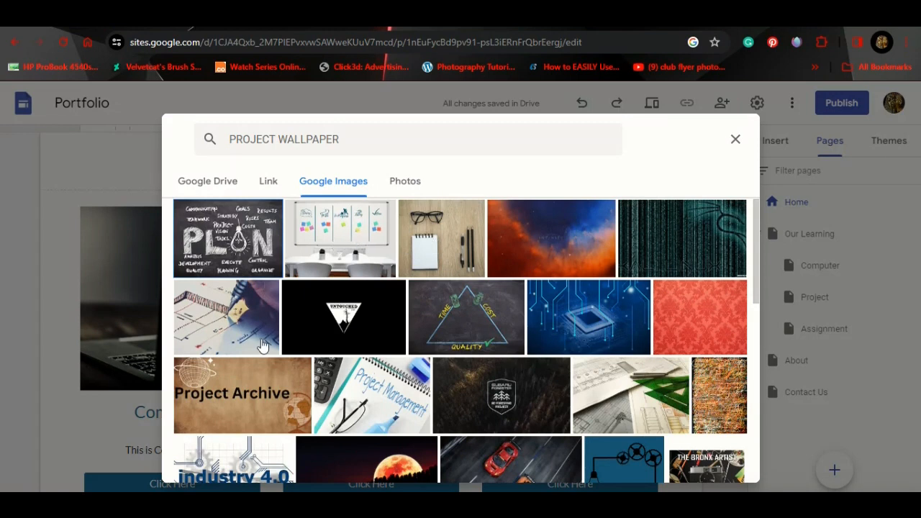
{"action": "left_click", "coordinate": [356, 385]}
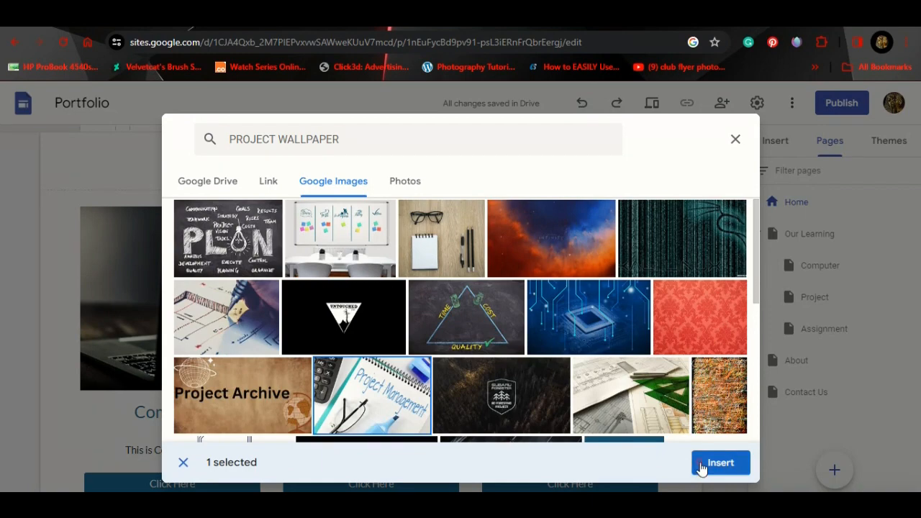
{"action": "left_click", "coordinate": [701, 463]}
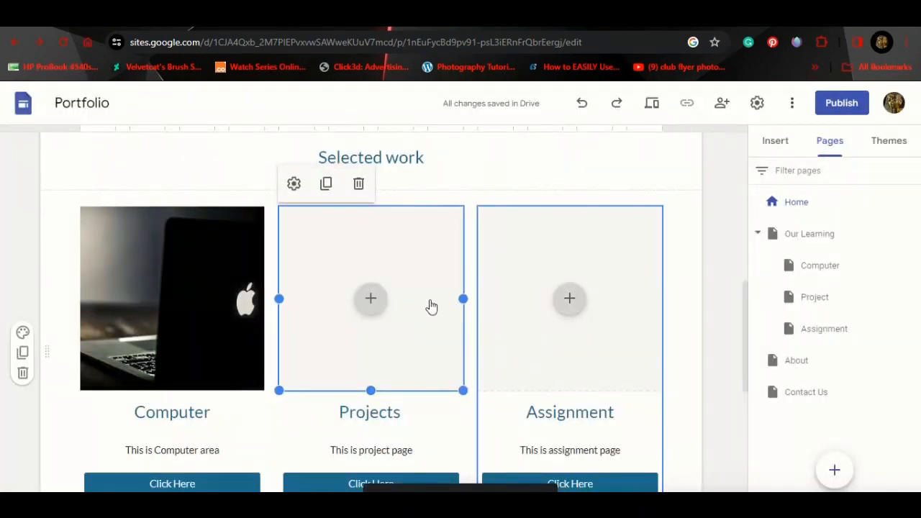
{"action": "left_click", "coordinate": [571, 305]}
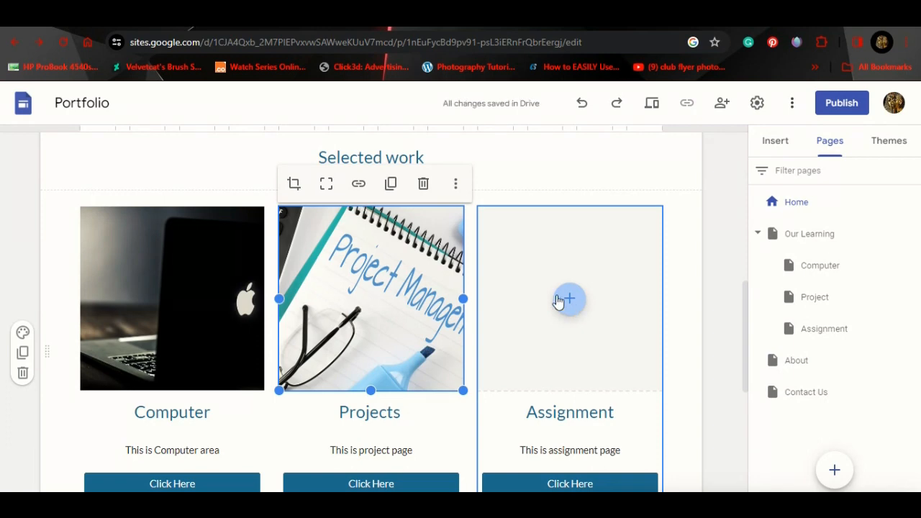
Step: Search Google Images for 'assignment wallpaper' and insert a pen-on-paper photo into the Assignment card
{"action": "left_click", "coordinate": [561, 302]}
{"action": "left_click", "coordinate": [568, 301]}
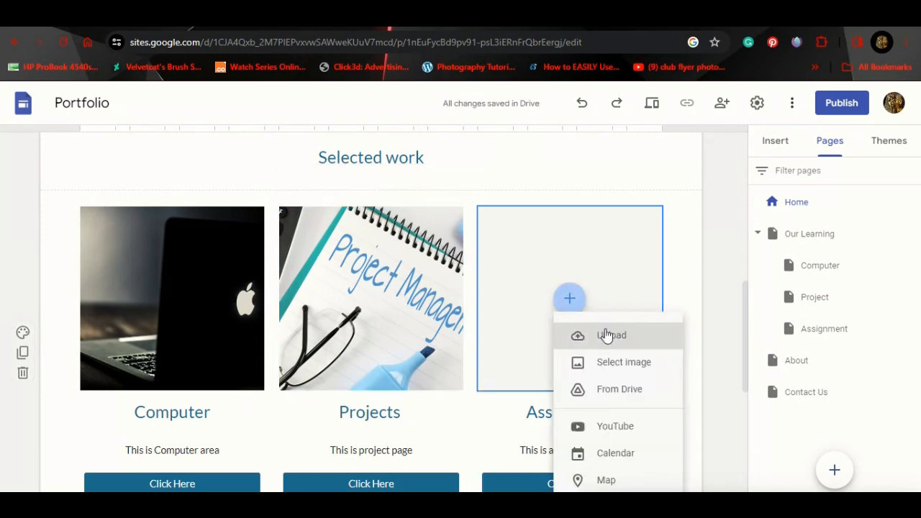
{"action": "left_click", "coordinate": [612, 364]}
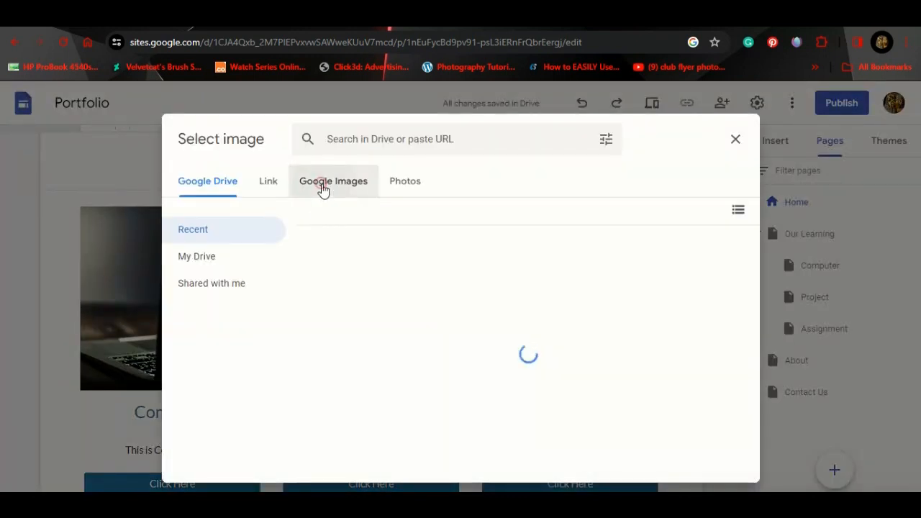
{"action": "left_click", "coordinate": [323, 189]}
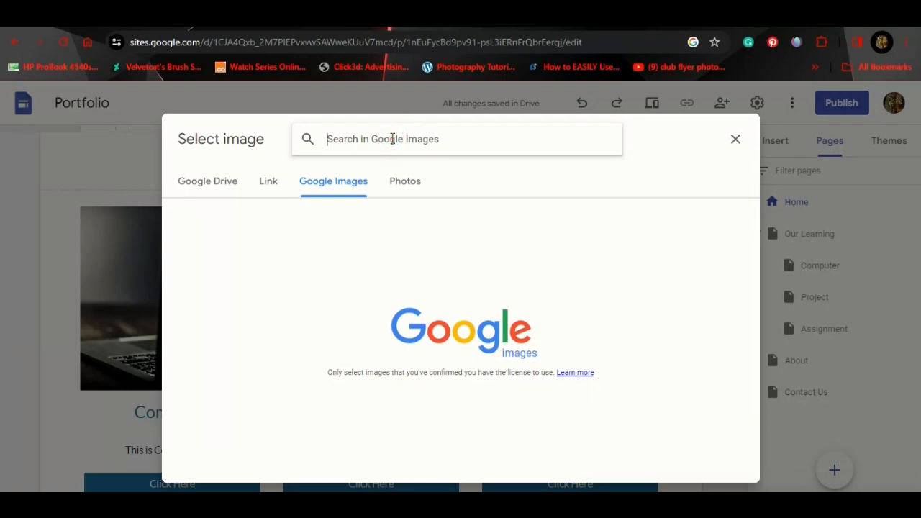
{"action": "type", "text": "assig"}
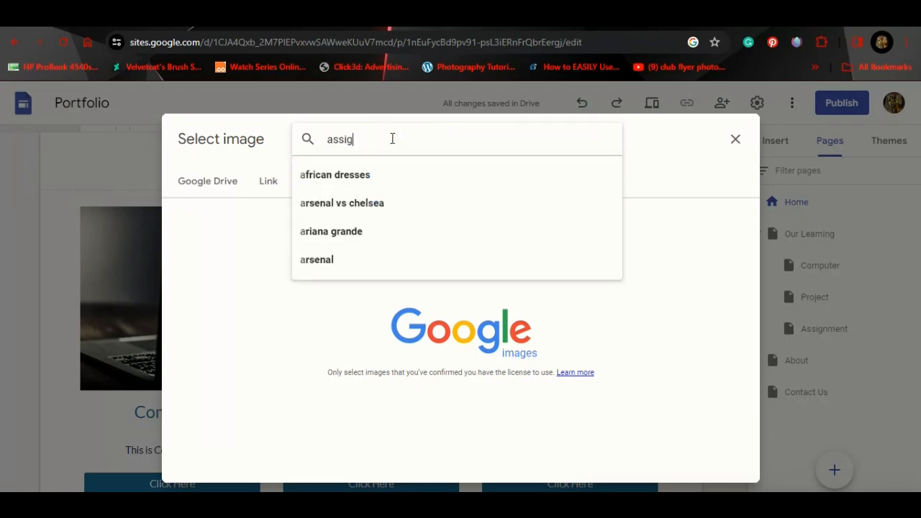
{"action": "type", "text": "nment wal"}
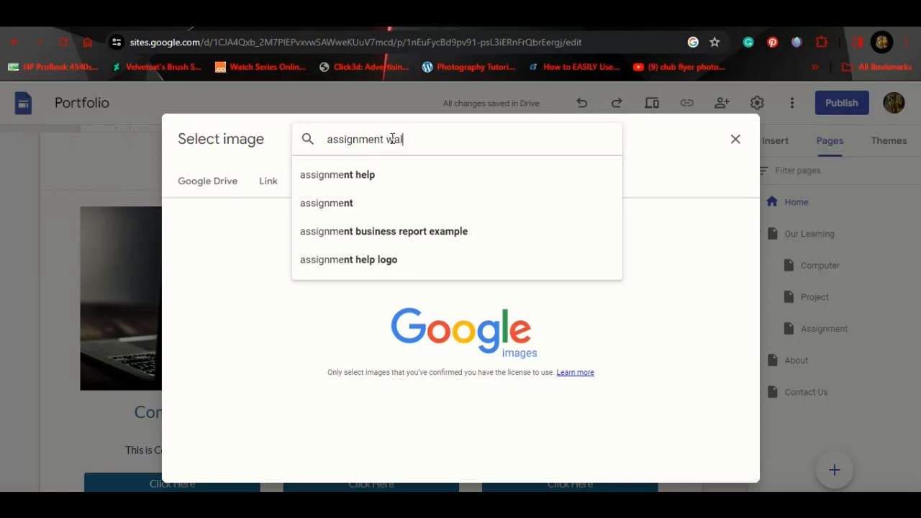
{"action": "type", "text": "lpaper"}
{"action": "key", "text": "Return"}
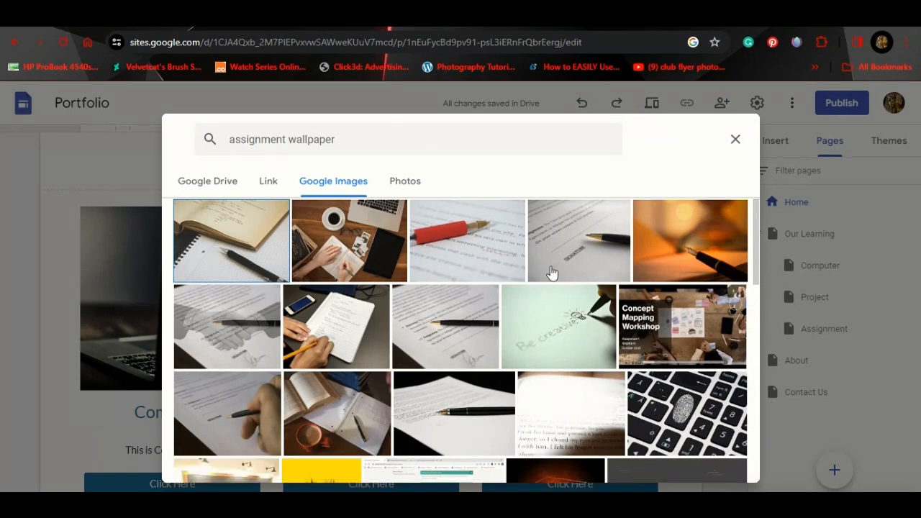
{"action": "left_click", "coordinate": [453, 331]}
{"action": "left_click", "coordinate": [717, 469]}
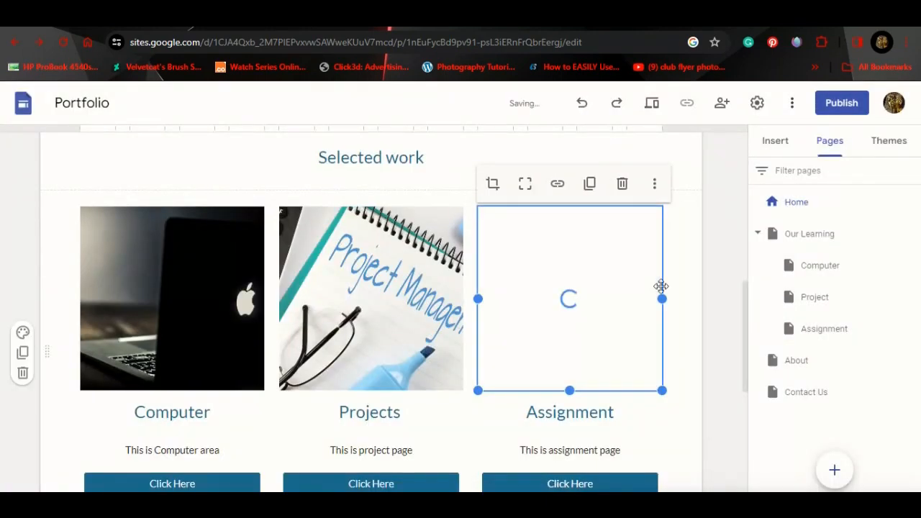
{"action": "scroll", "coordinate": [661, 286], "scroll_direction": "down", "scroll_amount": 10}
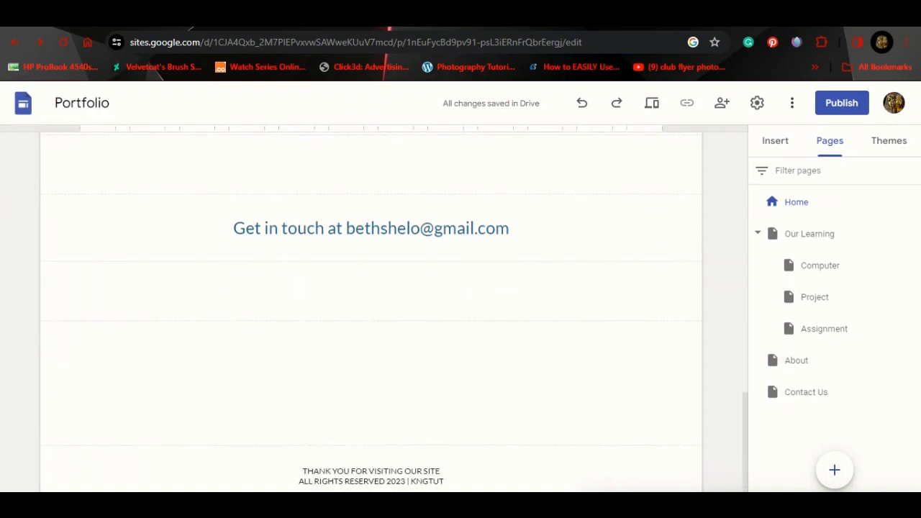
{"action": "scroll", "coordinate": [597, 374], "scroll_direction": "up", "scroll_amount": 15}
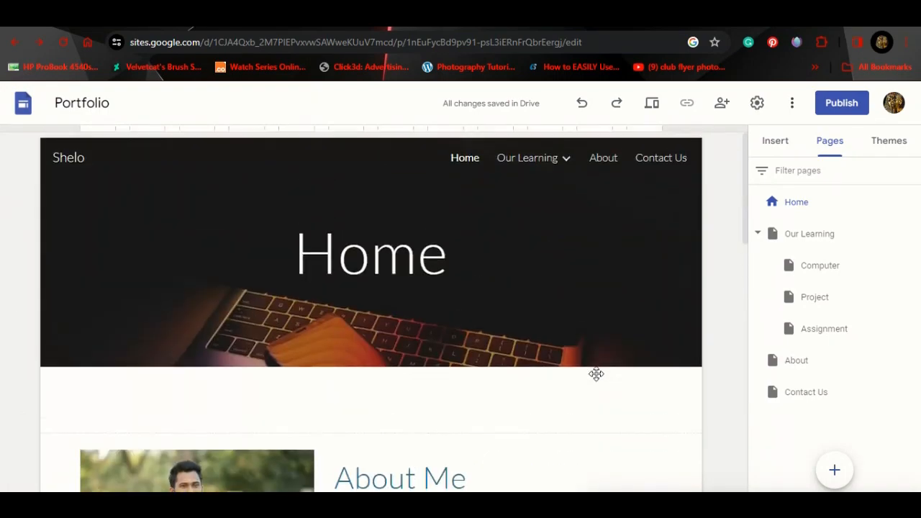
{"action": "scroll", "coordinate": [596, 374], "scroll_direction": "down", "scroll_amount": 8}
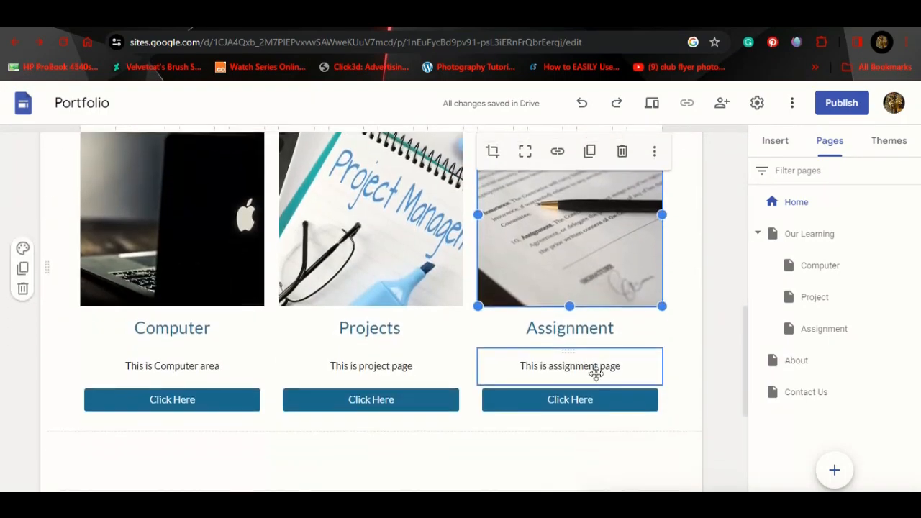
{"action": "scroll", "coordinate": [597, 373], "scroll_direction": "down", "scroll_amount": 5}
{"action": "scroll", "coordinate": [596, 374], "scroll_direction": "up", "scroll_amount": 7}
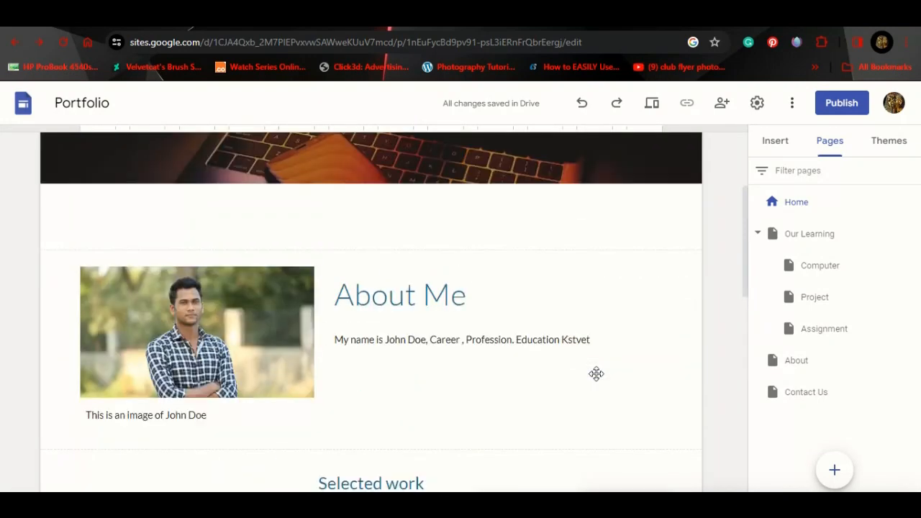
{"action": "scroll", "coordinate": [597, 373], "scroll_direction": "up", "scroll_amount": 3}
{"action": "mouse_move", "coordinate": [599, 380]}
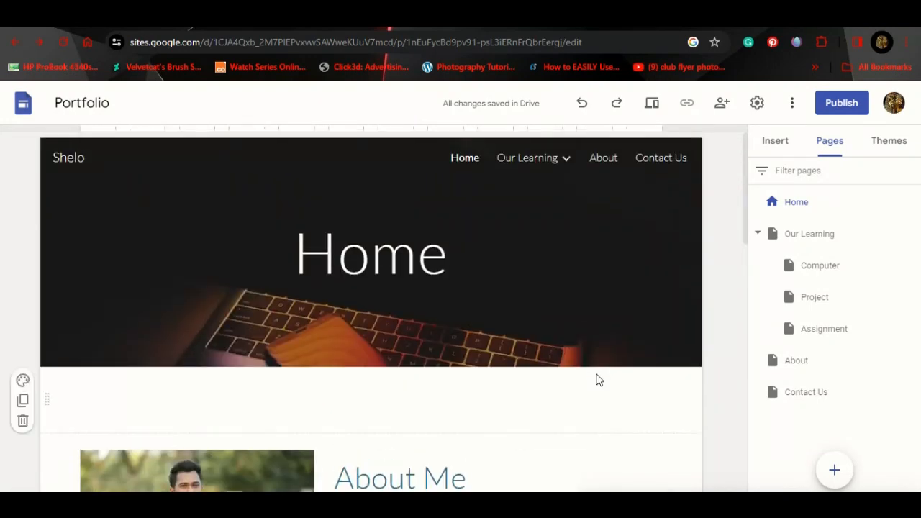
{"action": "scroll", "coordinate": [499, 343], "scroll_direction": "down", "scroll_amount": 4}
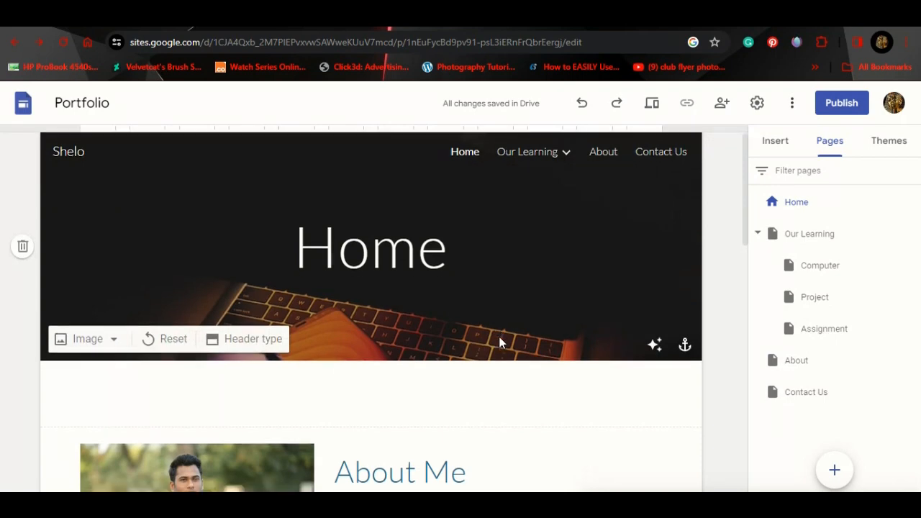
{"action": "left_click", "coordinate": [501, 342]}
{"action": "scroll", "coordinate": [499, 338], "scroll_direction": "down", "scroll_amount": 5}
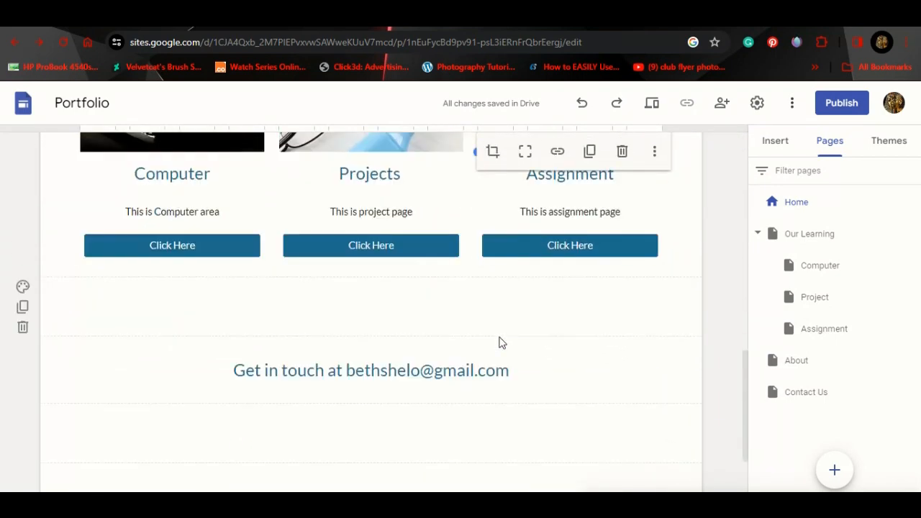
{"action": "scroll", "coordinate": [500, 342], "scroll_direction": "up", "scroll_amount": 1}
{"action": "scroll", "coordinate": [500, 337], "scroll_direction": "up", "scroll_amount": 3}
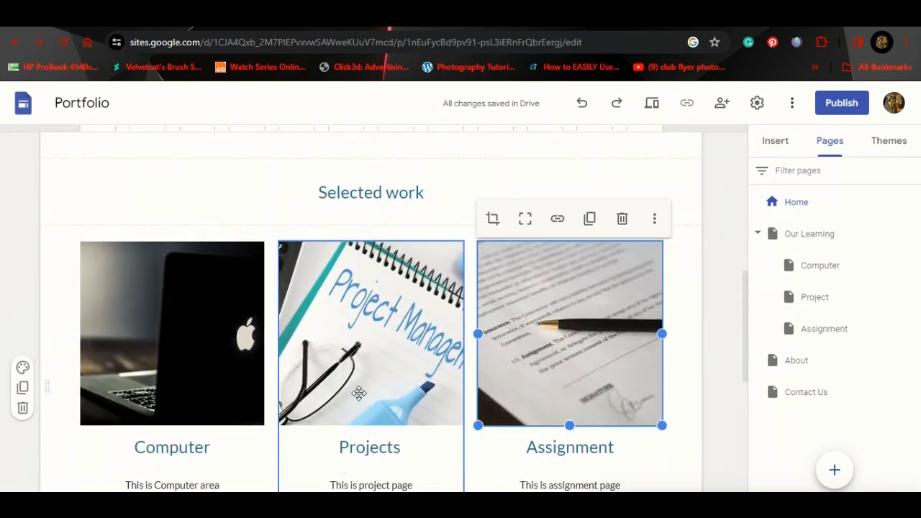
{"action": "scroll", "coordinate": [357, 391], "scroll_direction": "down", "scroll_amount": 1}
{"action": "scroll", "coordinate": [477, 360], "scroll_direction": "up", "scroll_amount": 6}
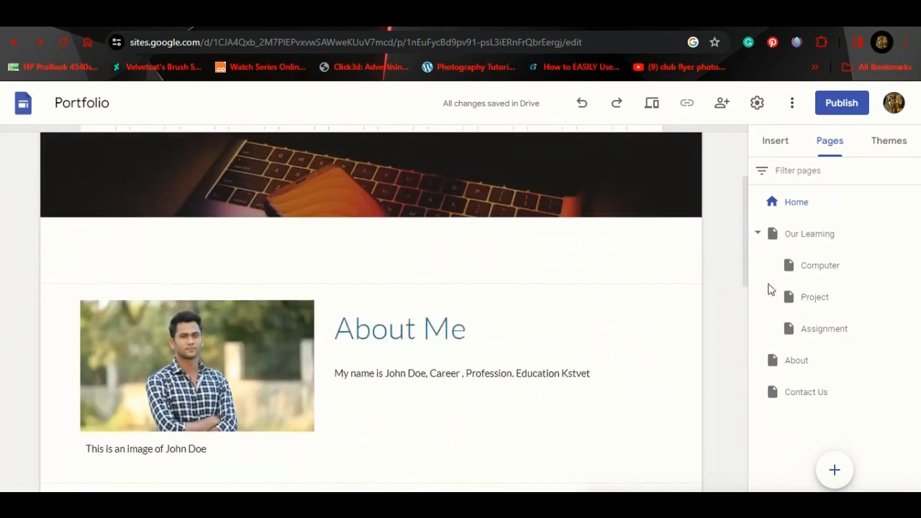
Step: On the Computer subpage, add a text box containing the word 'Computer'
{"action": "left_click", "coordinate": [818, 267]}
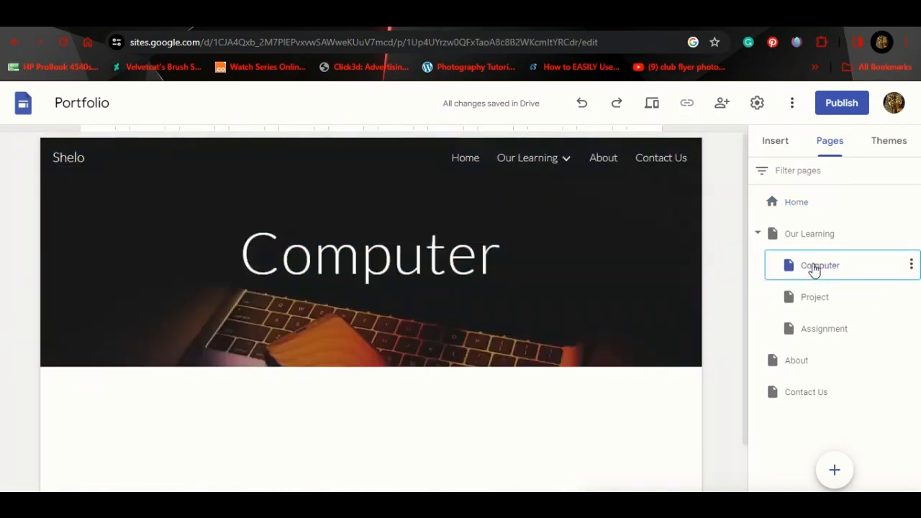
{"action": "scroll", "coordinate": [556, 325], "scroll_direction": "down", "scroll_amount": 1}
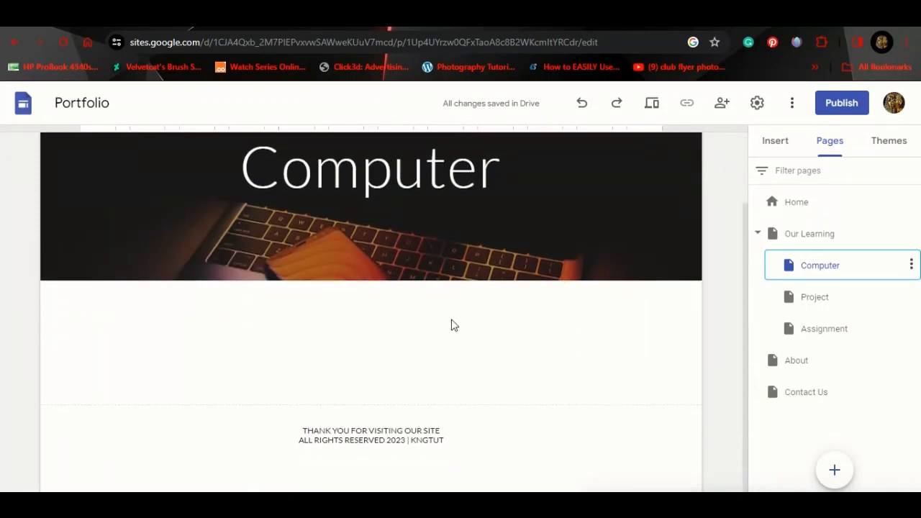
{"action": "left_click", "coordinate": [789, 140]}
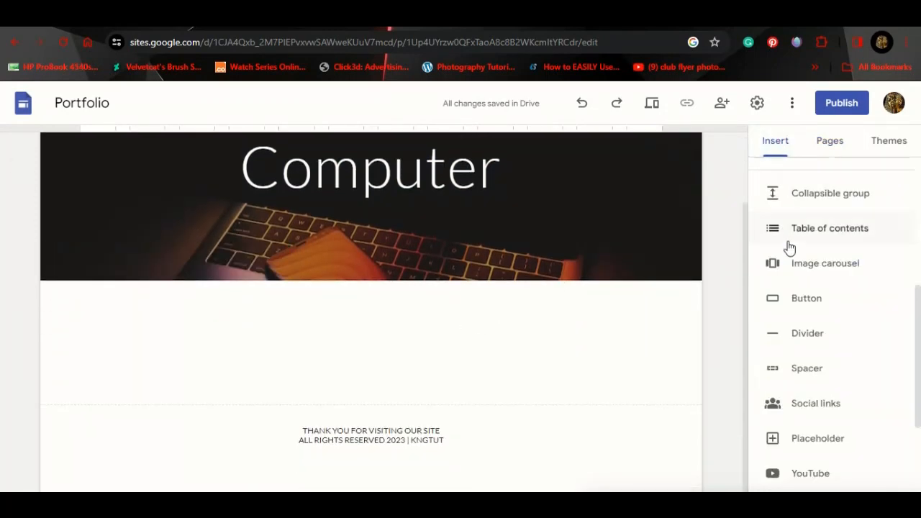
{"action": "scroll", "coordinate": [788, 247], "scroll_direction": "up", "scroll_amount": 5}
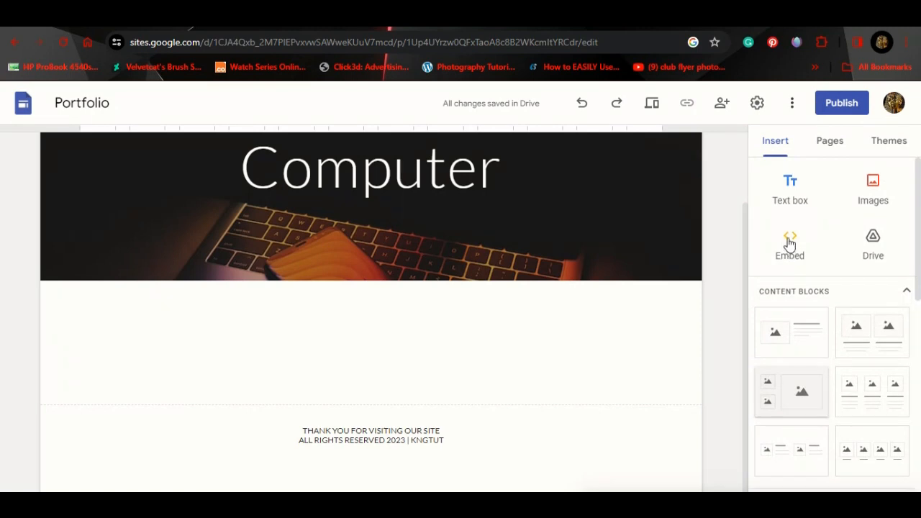
{"action": "left_click", "coordinate": [796, 176]}
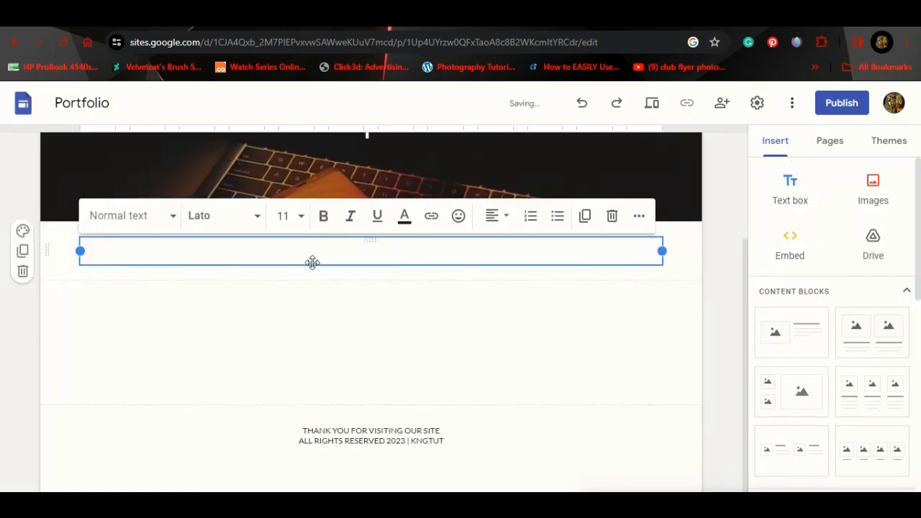
{"action": "type", "text": "C"}
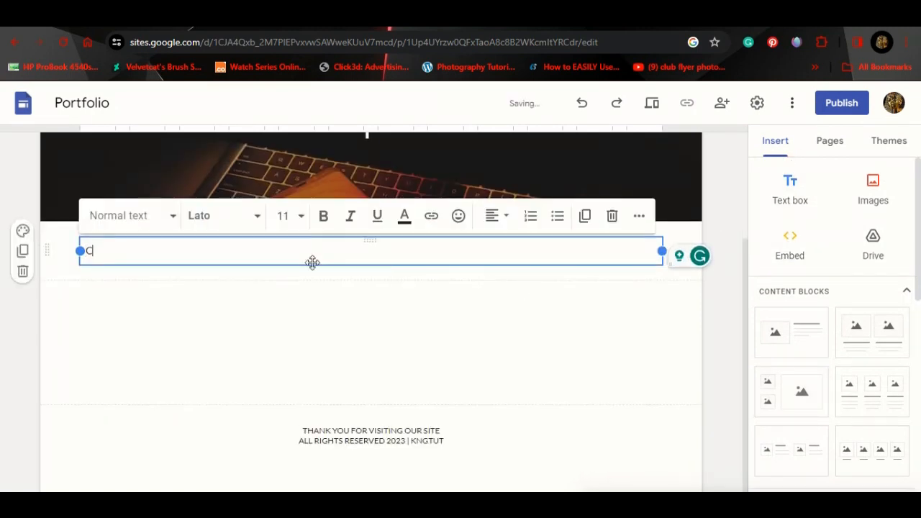
{"action": "type", "text": "omputer"}
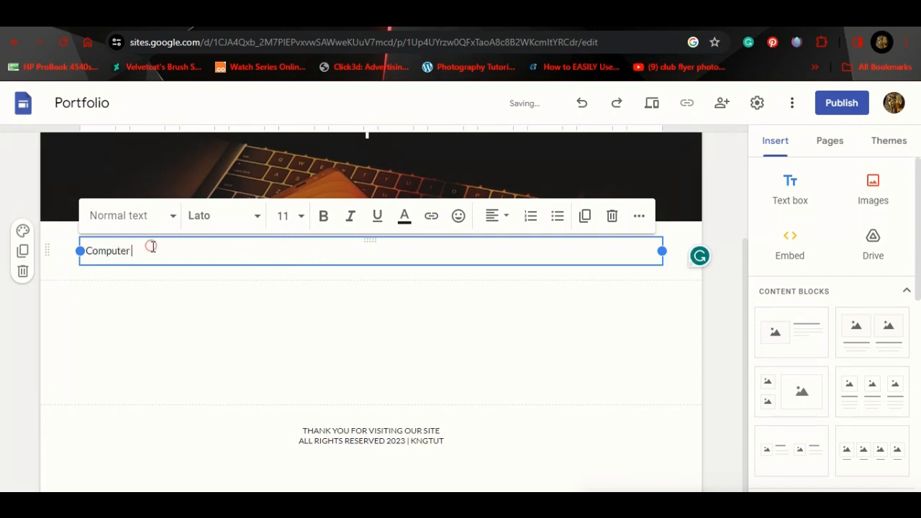
Step: Make the 'Computer' heading bold at font size 24
{"action": "left_click_drag", "start_coordinate": [151, 246], "coordinate": [70, 250]}
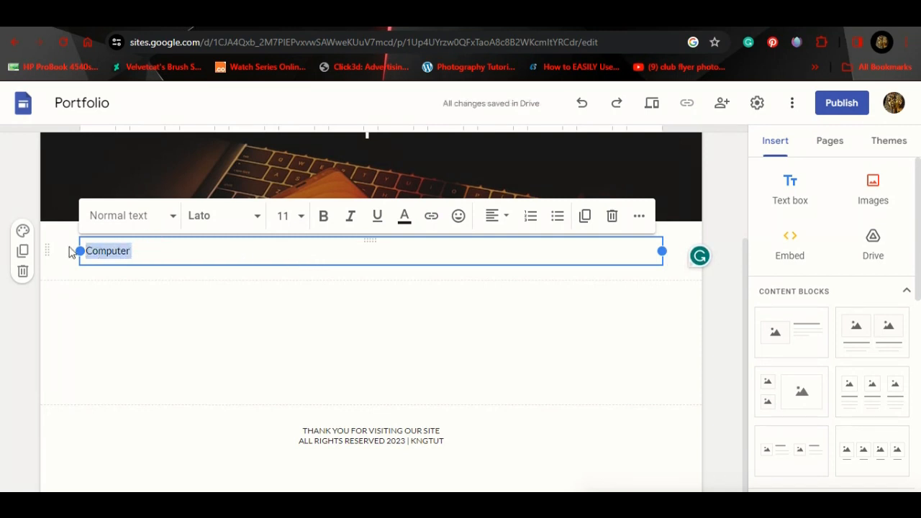
{"action": "left_click", "coordinate": [294, 216]}
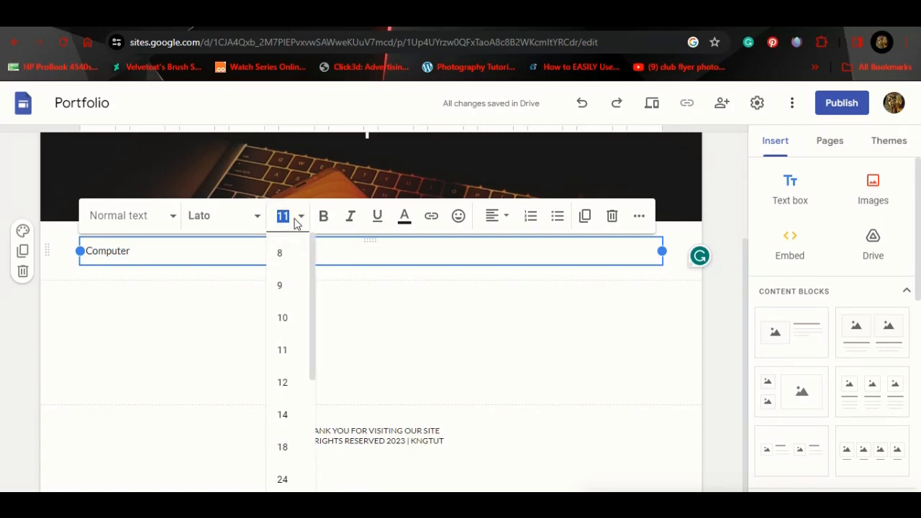
{"action": "left_click", "coordinate": [287, 446]}
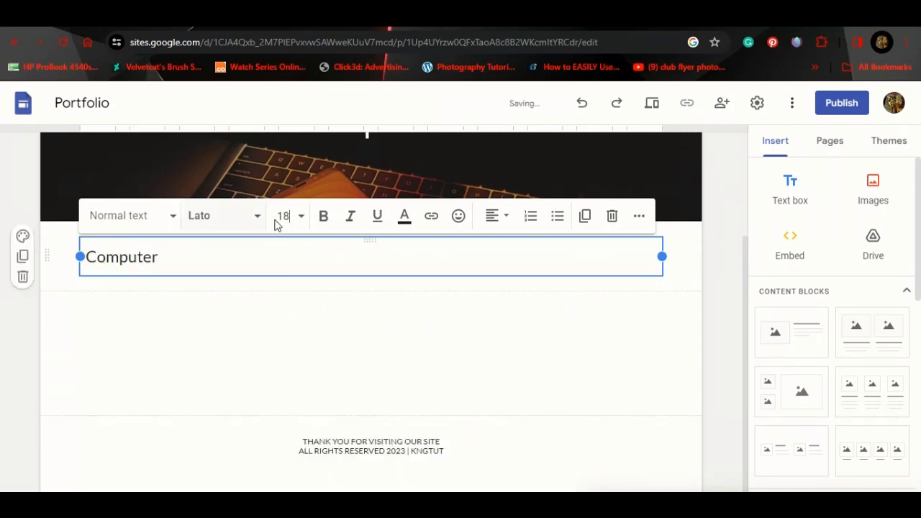
{"action": "left_click", "coordinate": [300, 216]}
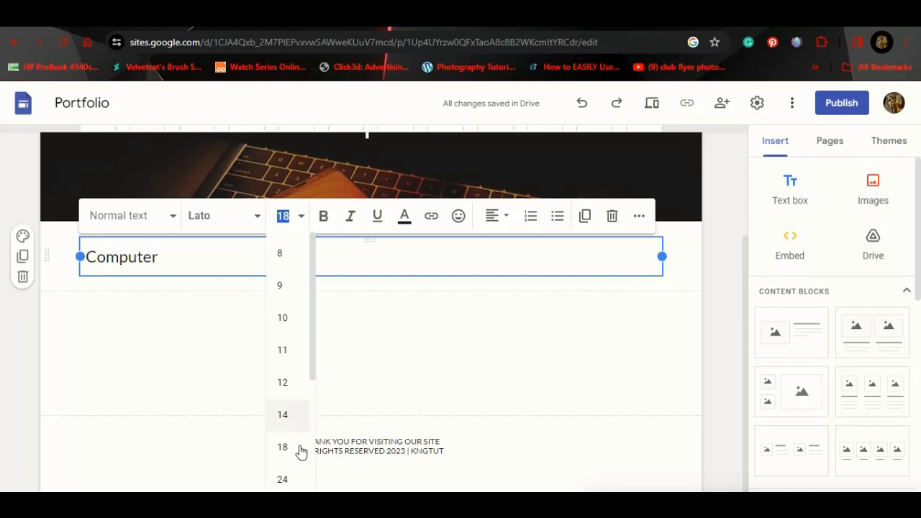
{"action": "left_click", "coordinate": [283, 480]}
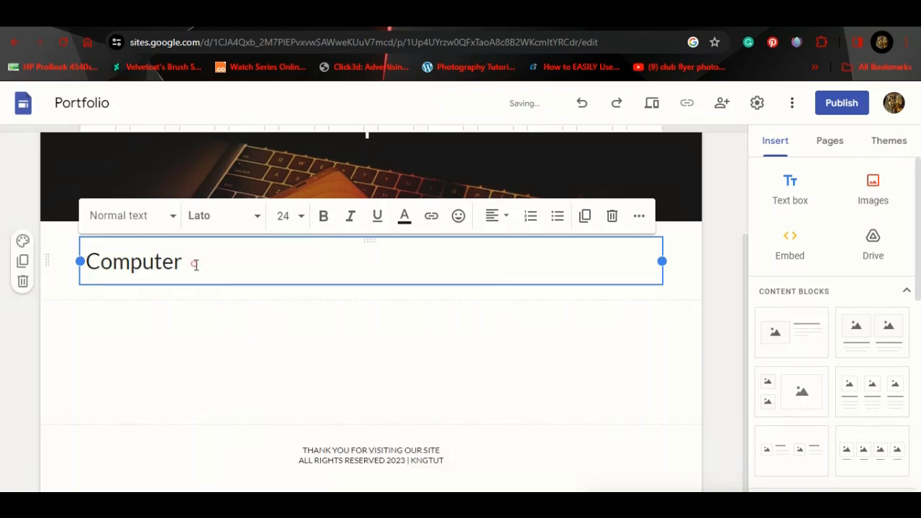
{"action": "left_click_drag", "start_coordinate": [195, 264], "coordinate": [70, 259]}
{"action": "left_click", "coordinate": [323, 216]}
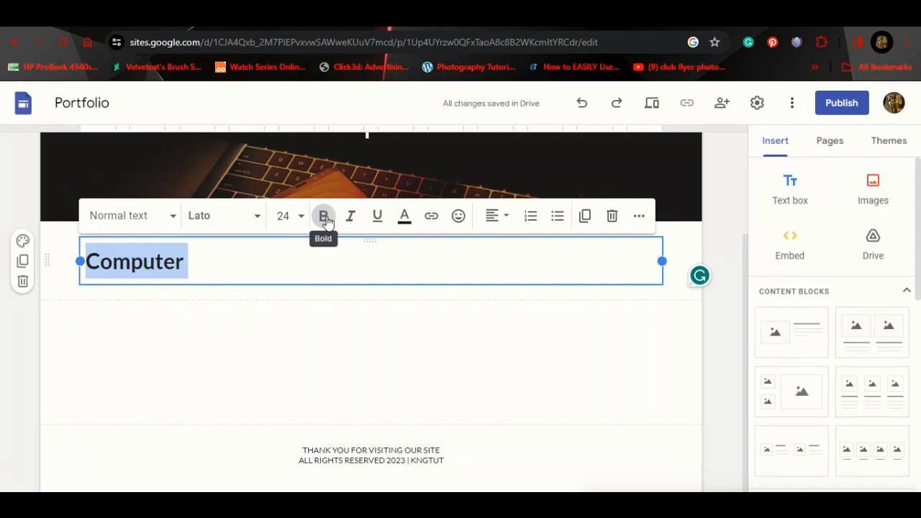
Step: Keep the heading free of italic and underline, and add an empty line below it
{"action": "left_click", "coordinate": [350, 218]}
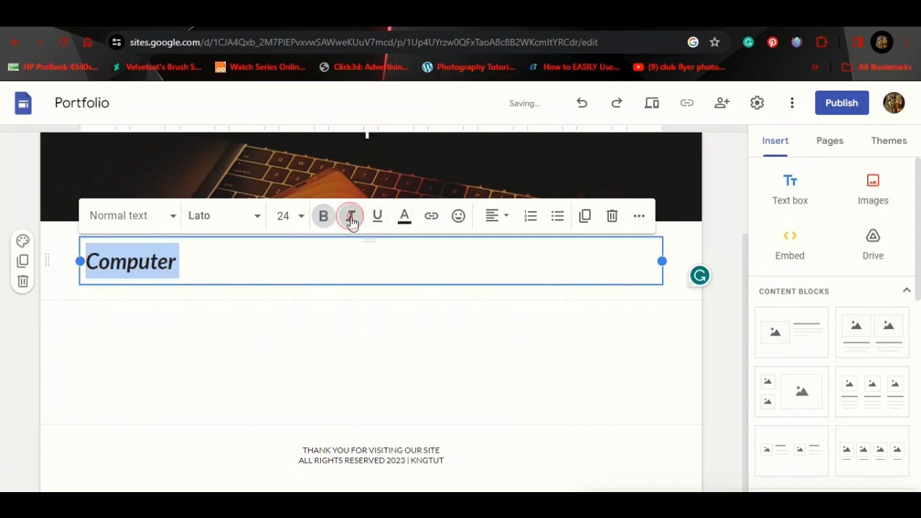
{"action": "left_click", "coordinate": [350, 218]}
{"action": "left_click", "coordinate": [378, 218]}
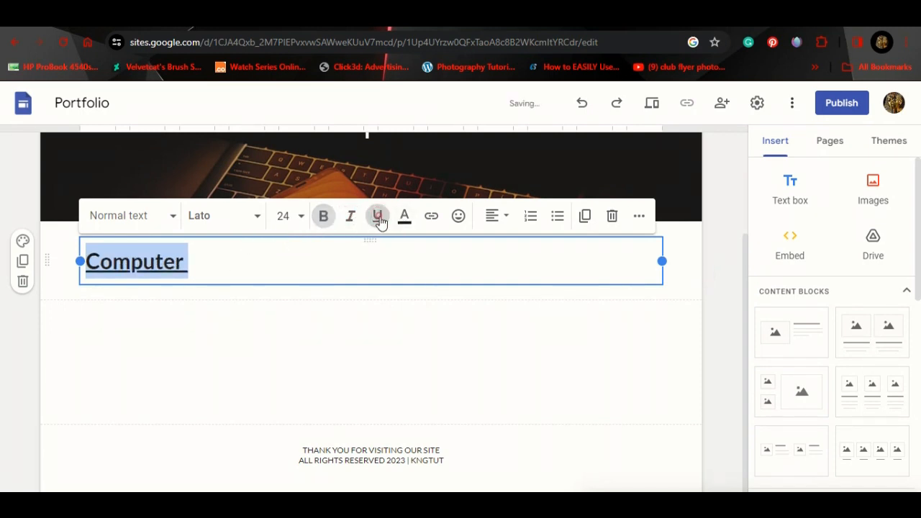
{"action": "left_click", "coordinate": [378, 217]}
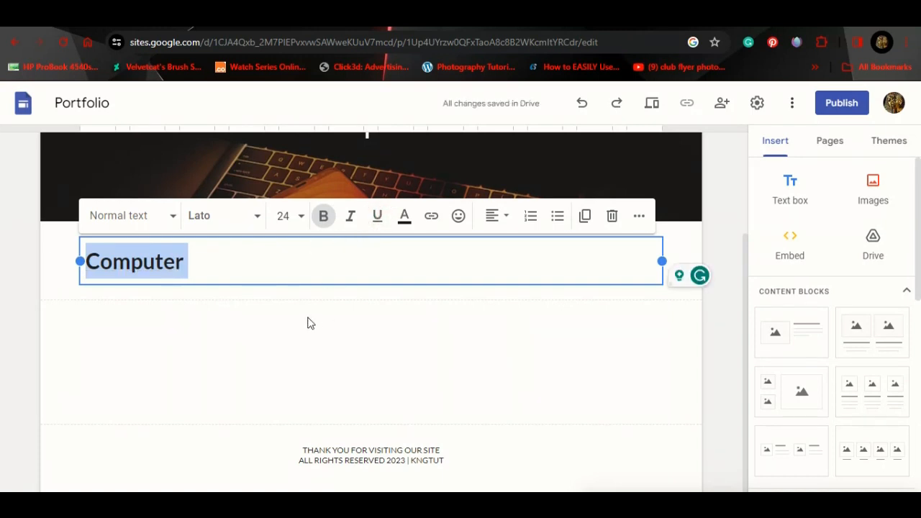
{"action": "left_click", "coordinate": [290, 265]}
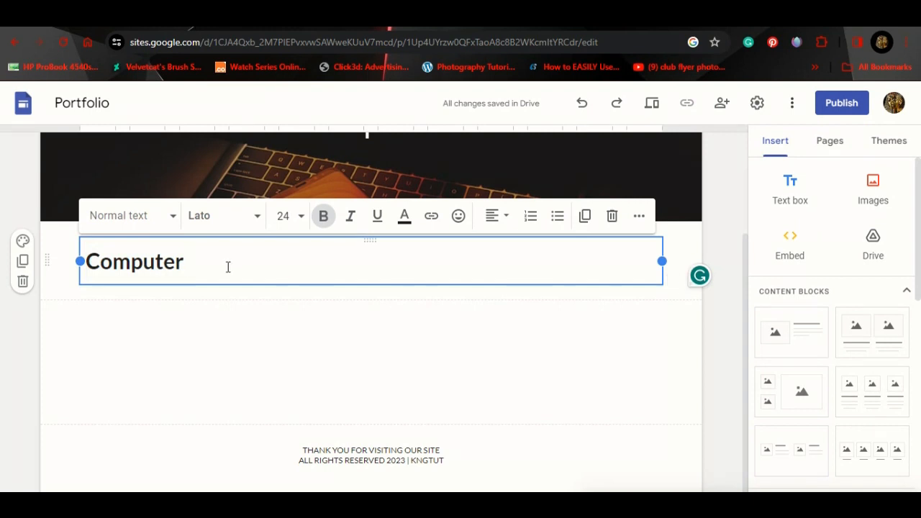
{"action": "key", "text": "Return"}
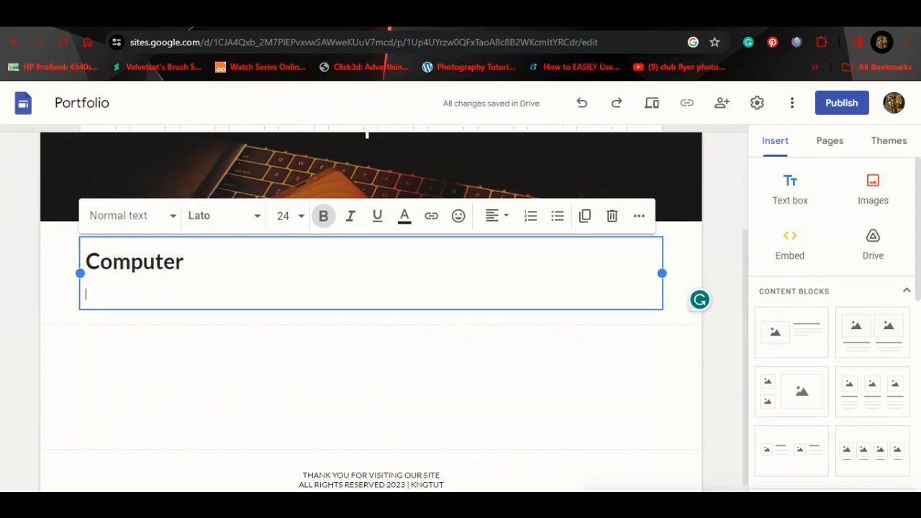
{"action": "key", "text": "ctrl+t"}
Step: Search 'what is a computer' and copy the knowledge panel's computer definition
{"action": "type", "text": "lor"}
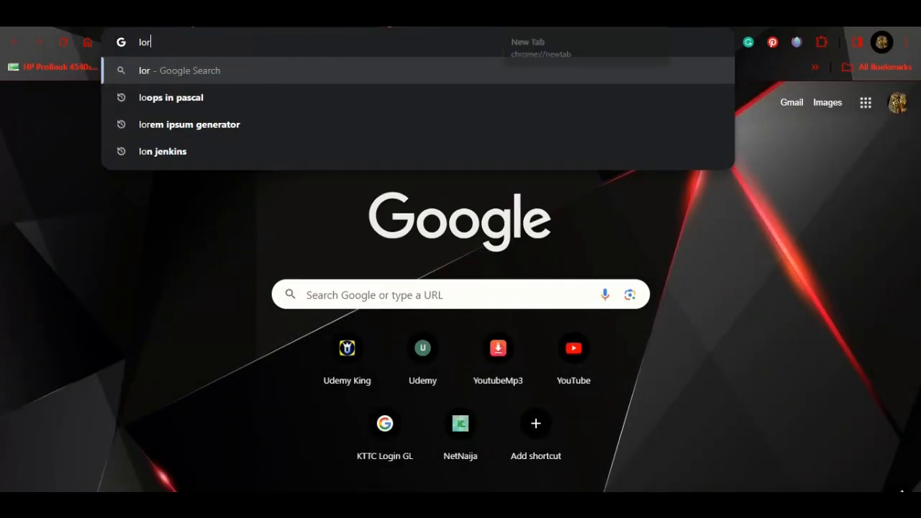
{"action": "type", "text": "e"}
{"action": "key", "text": "BackSpace"}
{"action": "key", "text": "BackSpace"}
{"action": "key", "text": "BackSpace"}
{"action": "key", "text": "BackSpace"}
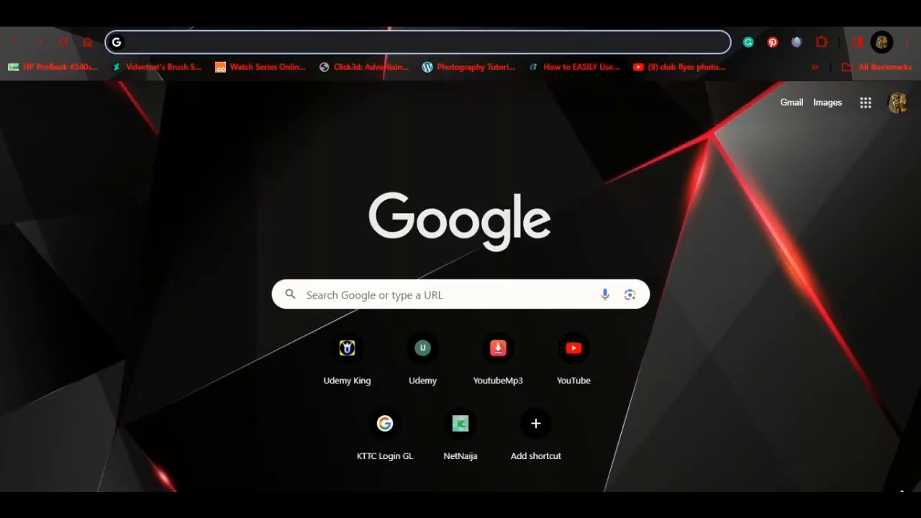
{"action": "type", "text": "what is "}
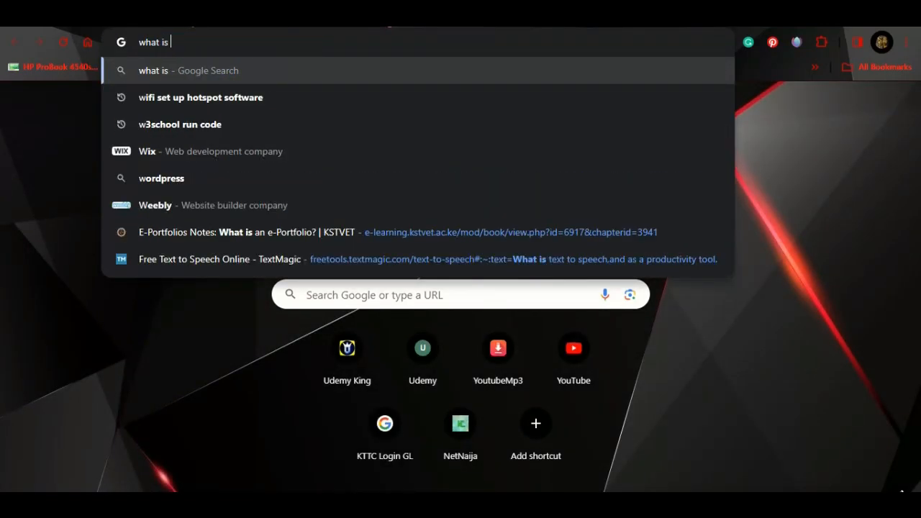
{"action": "type", "text": "a computer"}
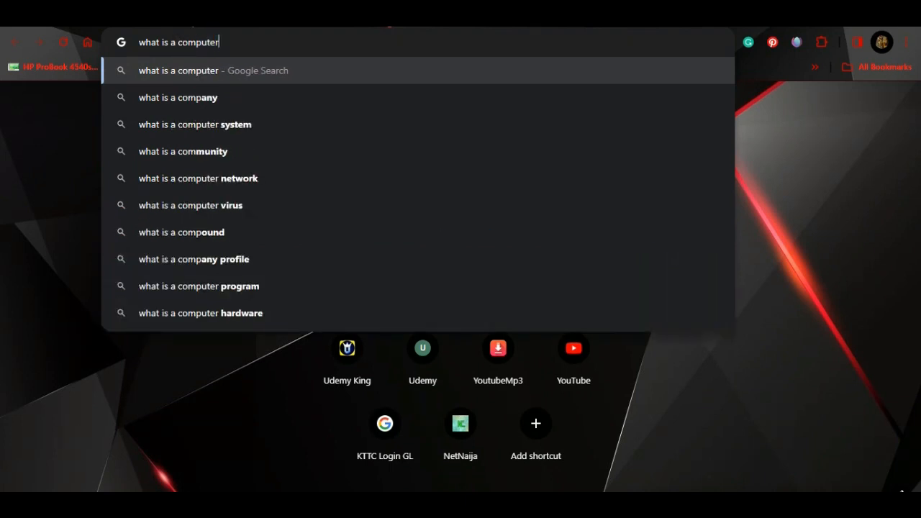
{"action": "key", "text": "Return"}
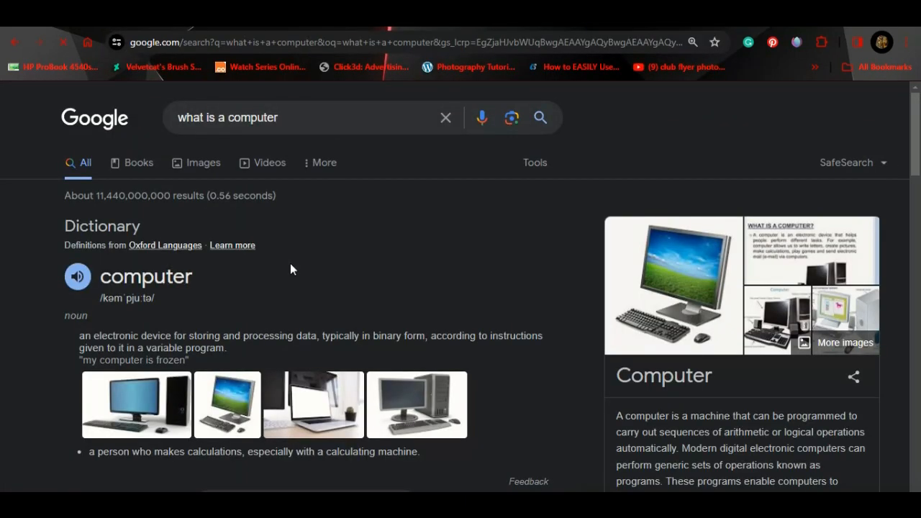
{"action": "scroll", "coordinate": [290, 269], "scroll_direction": "down", "scroll_amount": 1}
{"action": "scroll", "coordinate": [238, 232], "scroll_direction": "down", "scroll_amount": 5}
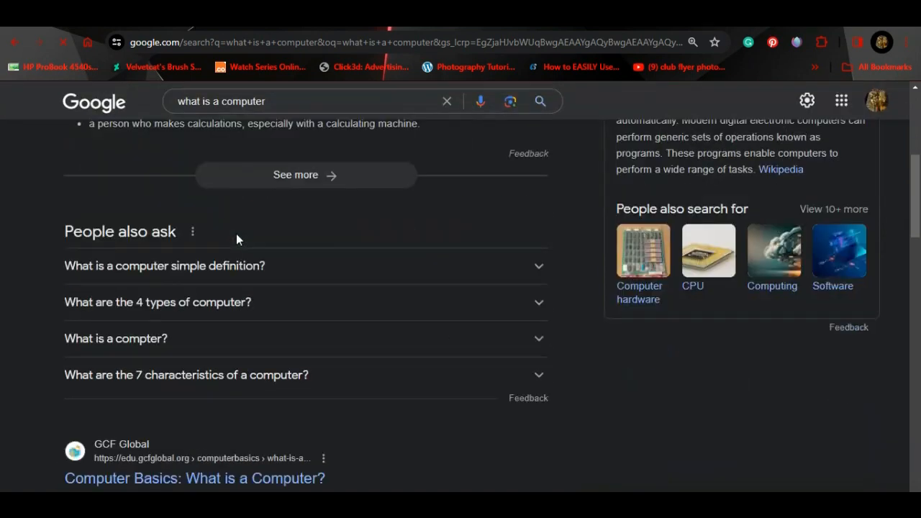
{"action": "scroll", "coordinate": [238, 241], "scroll_direction": "up", "scroll_amount": 4}
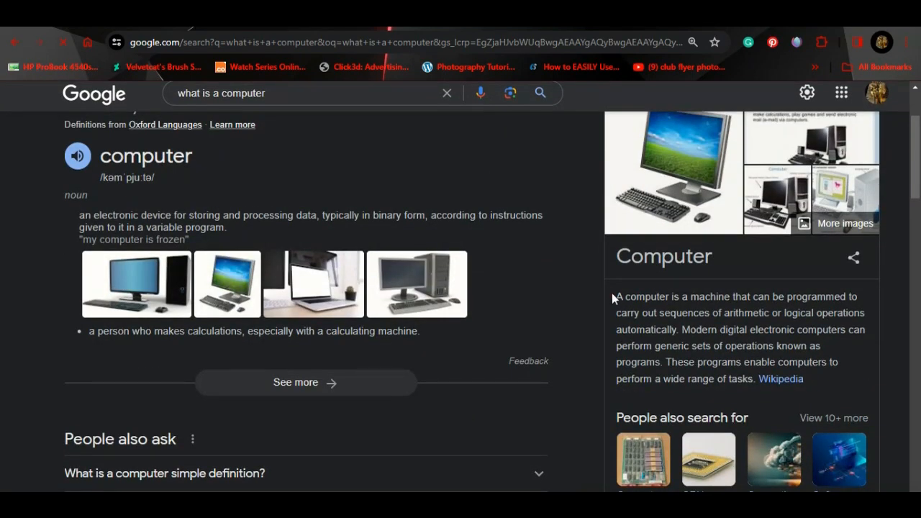
{"action": "left_click_drag", "start_coordinate": [612, 297], "coordinate": [758, 380]}
{"action": "key", "text": "ctrl+c"}
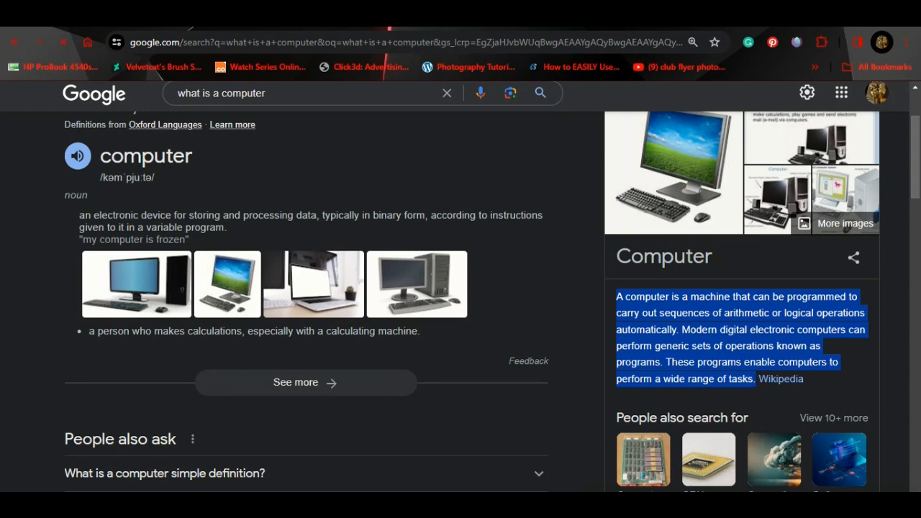
{"action": "left_click", "coordinate": [388, 16]}
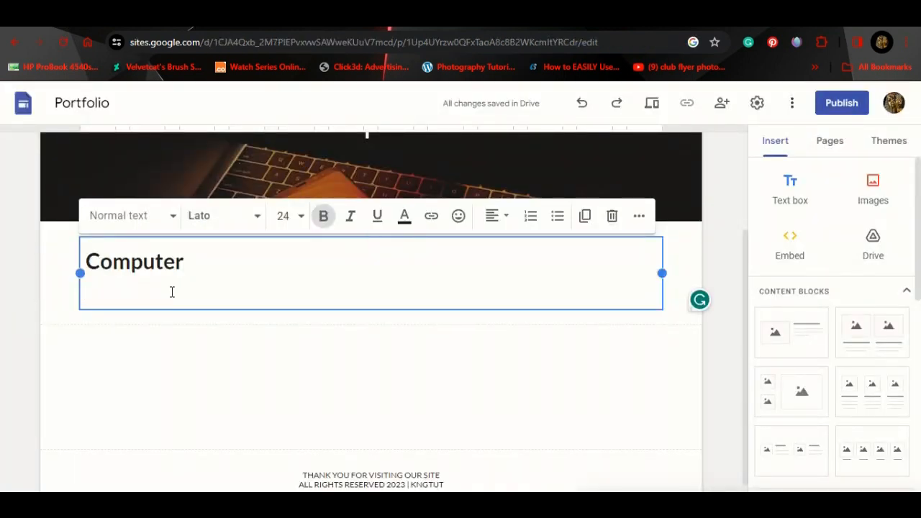
Step: Paste the computer definition under the heading and colour the paragraph black
{"action": "key", "text": "ctrl+v"}
{"action": "left_click_drag", "start_coordinate": [157, 330], "coordinate": [82, 298]}
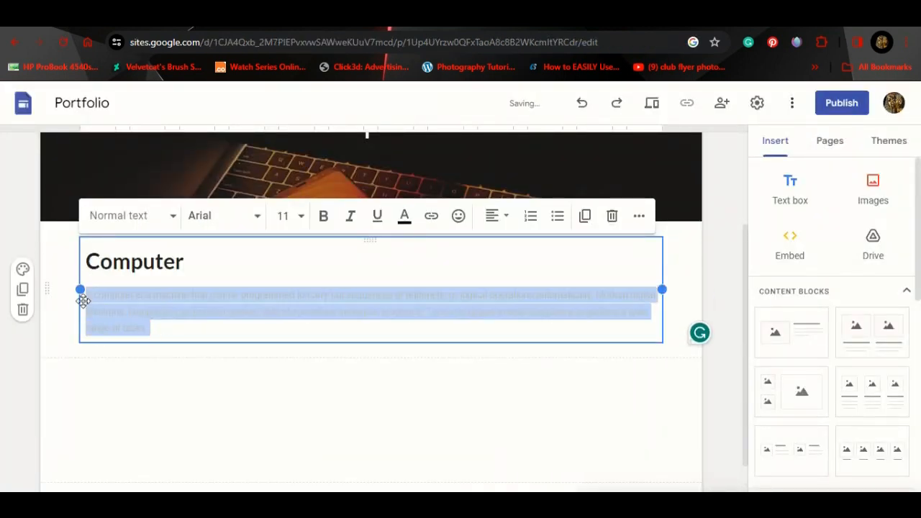
{"action": "left_click", "coordinate": [404, 215]}
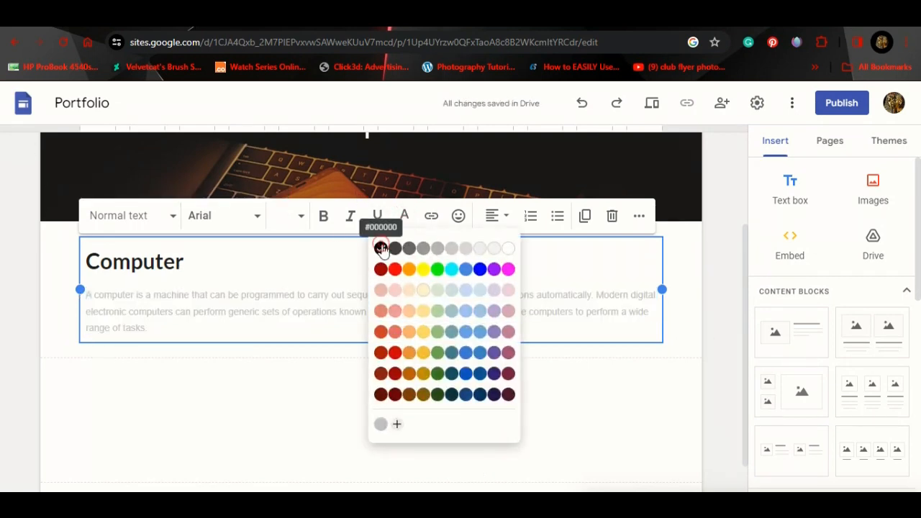
{"action": "left_click", "coordinate": [382, 249]}
{"action": "left_click", "coordinate": [352, 368]}
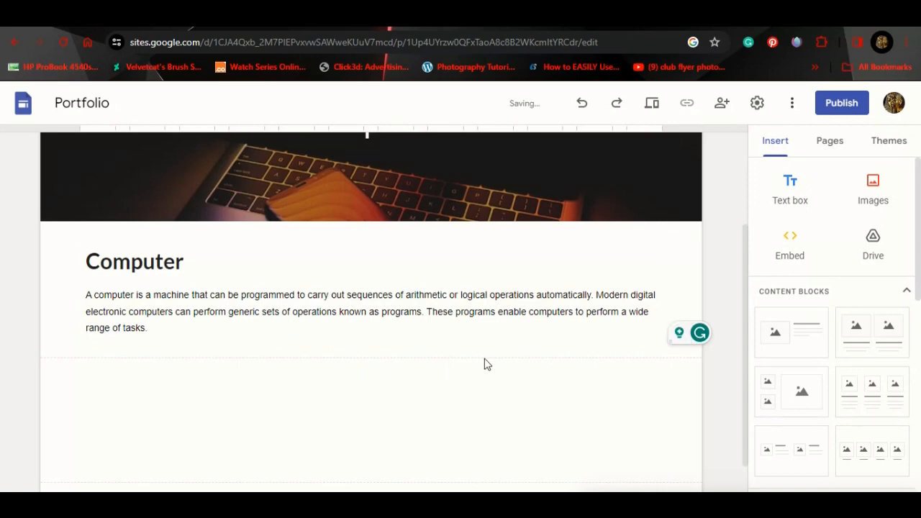
{"action": "scroll", "coordinate": [487, 365], "scroll_direction": "down", "scroll_amount": 1}
{"action": "scroll", "coordinate": [486, 363], "scroll_direction": "up", "scroll_amount": 3}
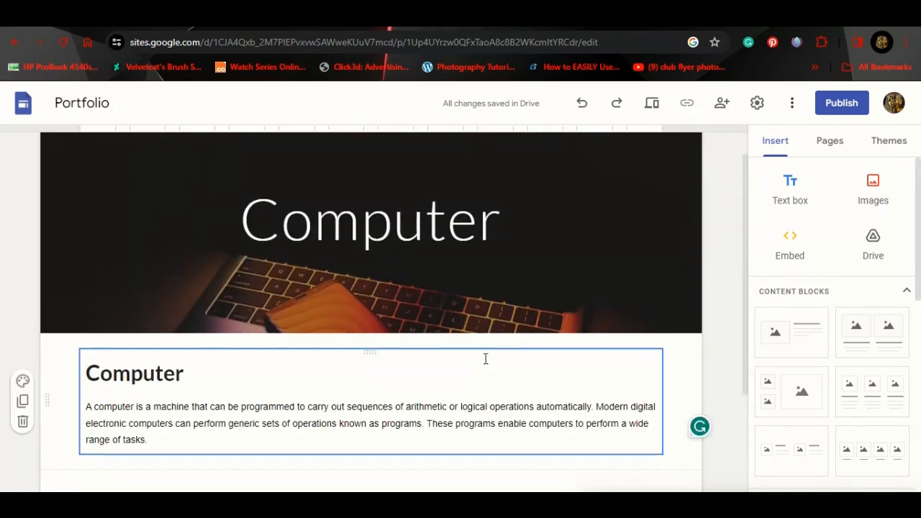
{"action": "scroll", "coordinate": [486, 360], "scroll_direction": "down", "scroll_amount": 2}
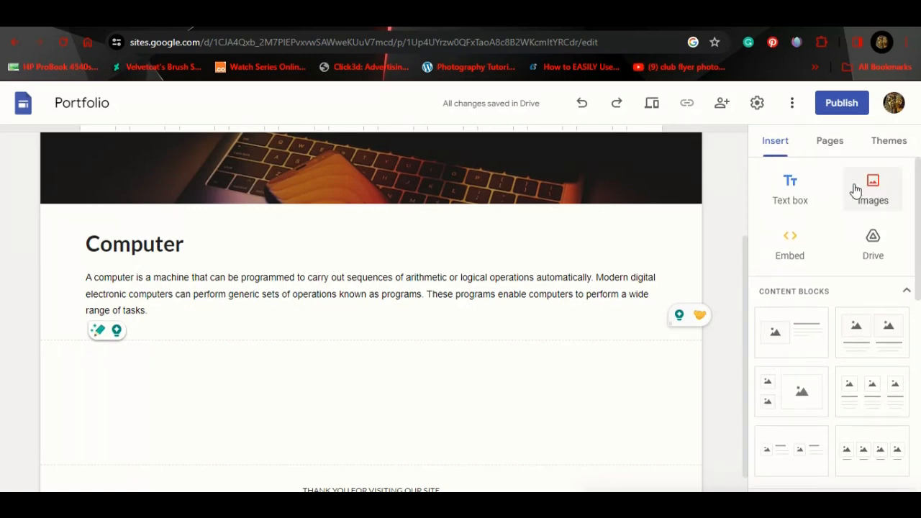
{"action": "left_click_drag", "start_coordinate": [920, 248], "coordinate": [919, 469]}
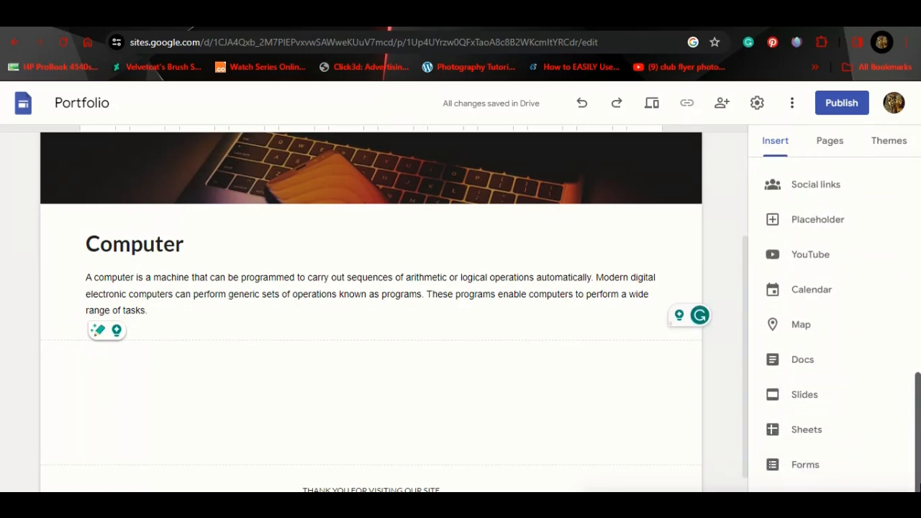
{"action": "scroll", "coordinate": [818, 399], "scroll_direction": "up", "scroll_amount": 3}
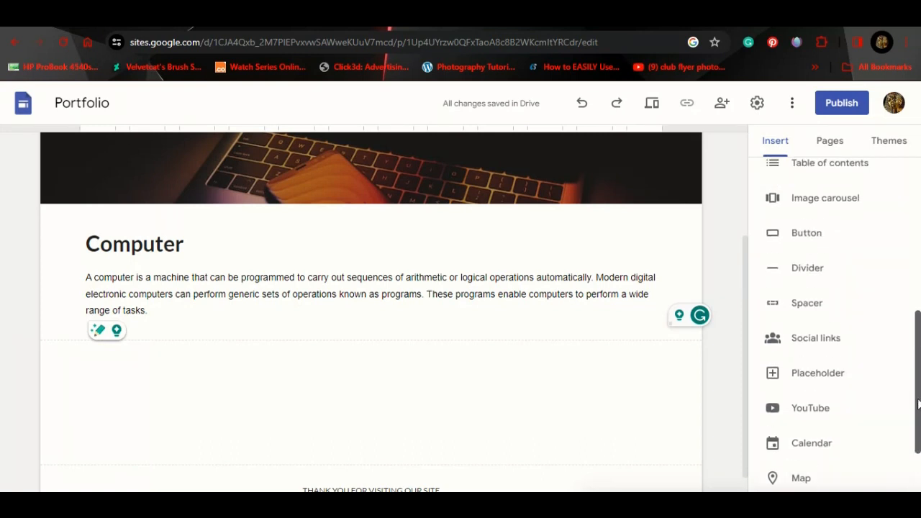
{"action": "left_click", "coordinate": [807, 352]}
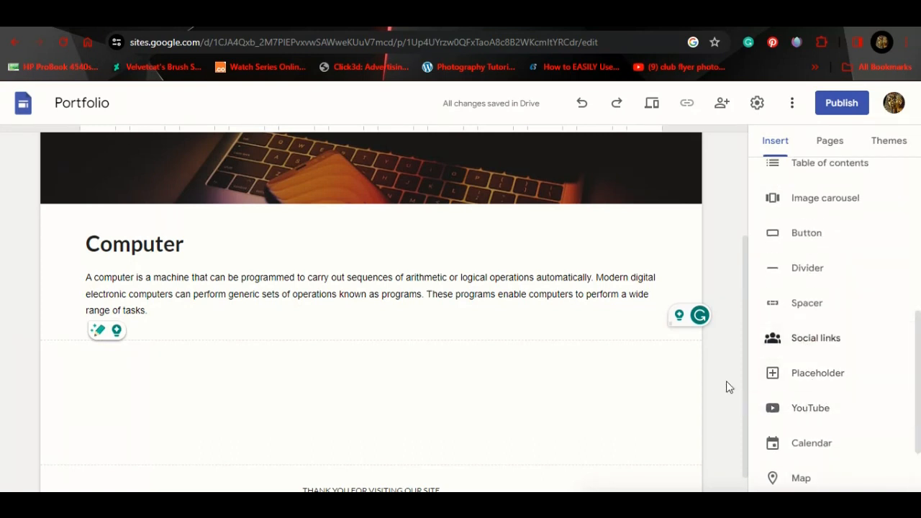
Step: Fill a centred placeholder below the paragraph with a white desk-computer image from a 'computer wallpapers' Google Images search
{"action": "left_click", "coordinate": [798, 381]}
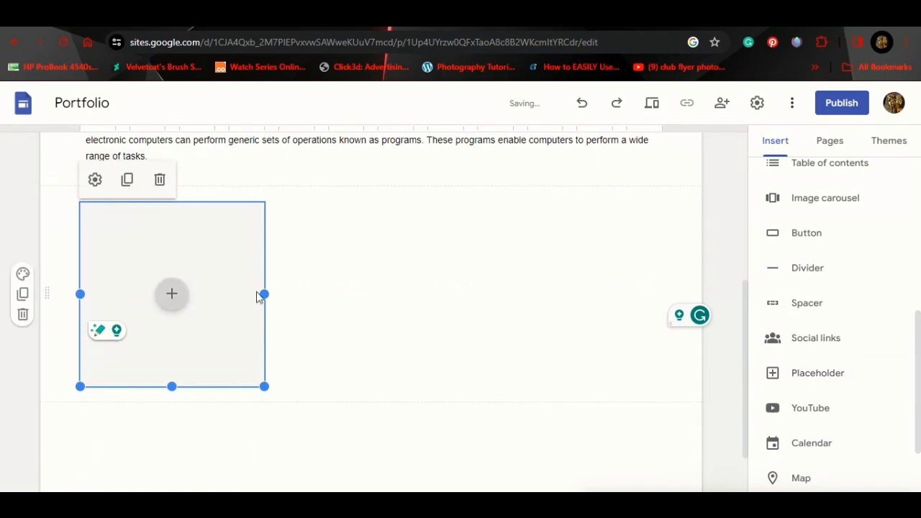
{"action": "left_click_drag", "start_coordinate": [211, 252], "coordinate": [374, 248]}
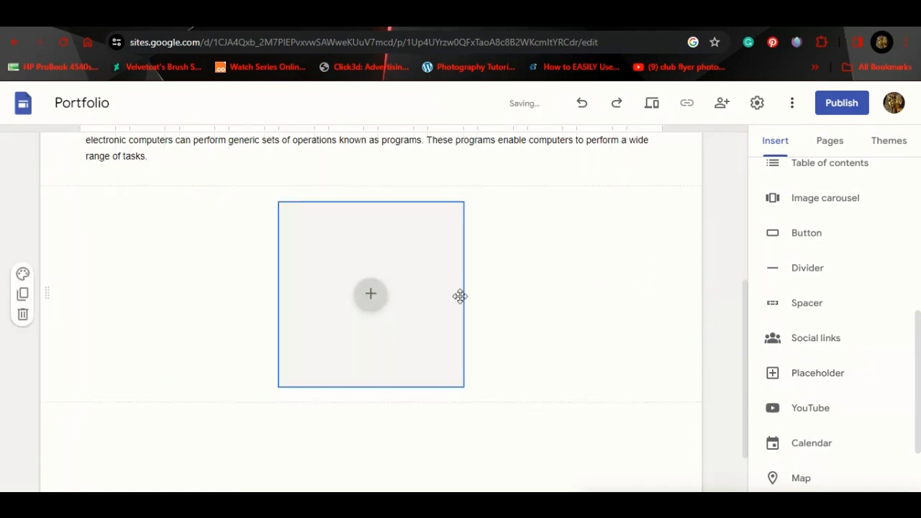
{"action": "left_click", "coordinate": [371, 294]}
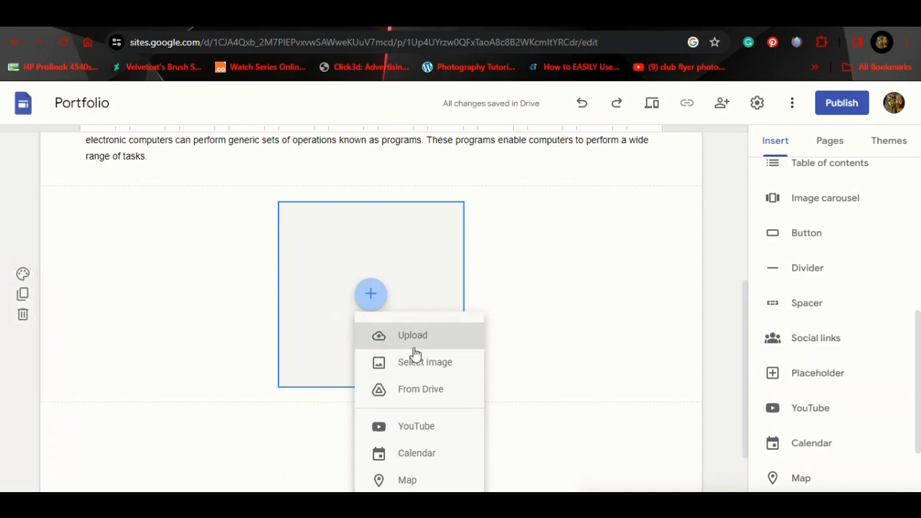
{"action": "left_click", "coordinate": [418, 365]}
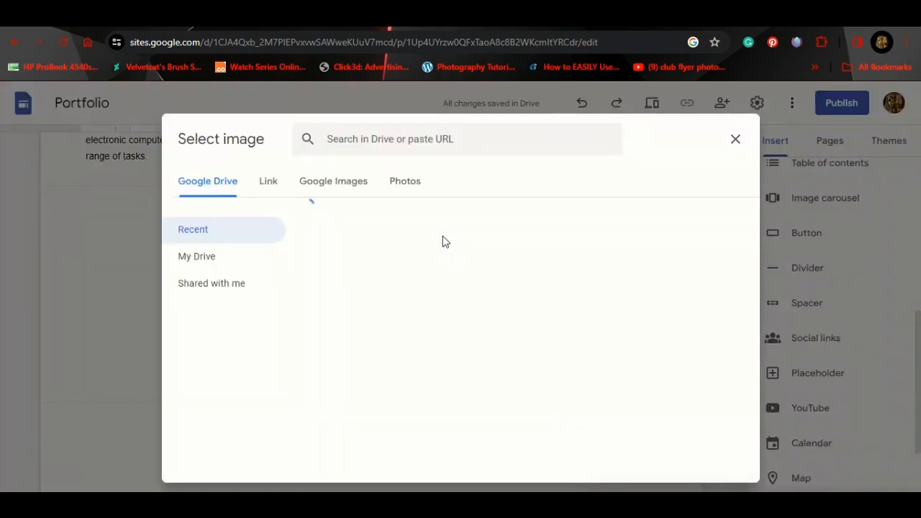
{"action": "left_click", "coordinate": [318, 185]}
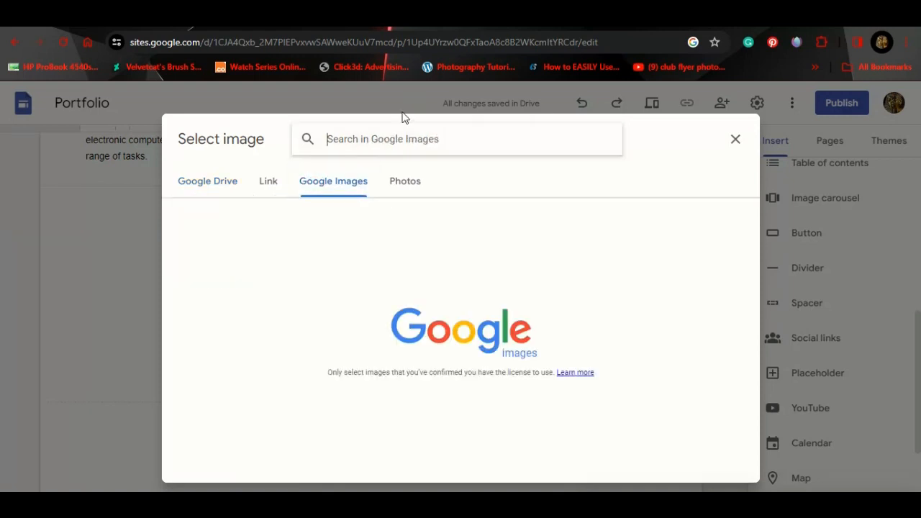
{"action": "left_click", "coordinate": [379, 149]}
{"action": "type", "text": "co"}
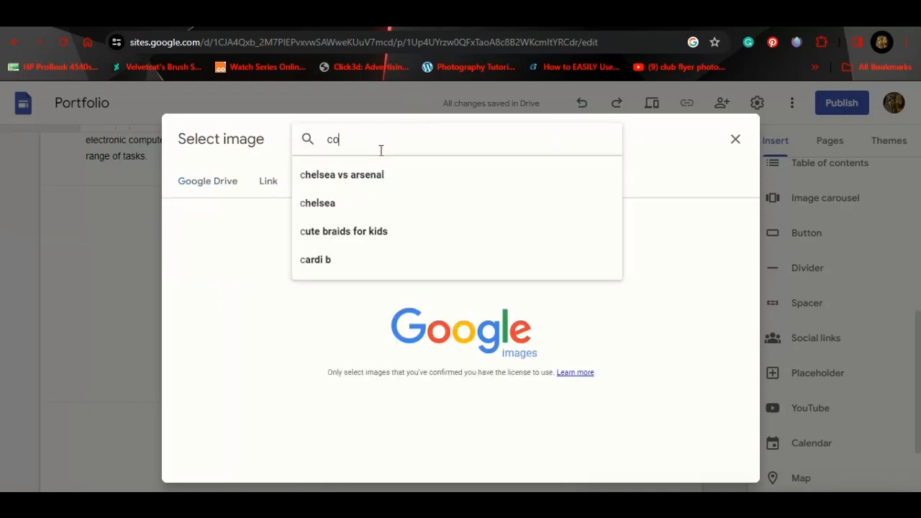
{"action": "type", "text": "mputer"}
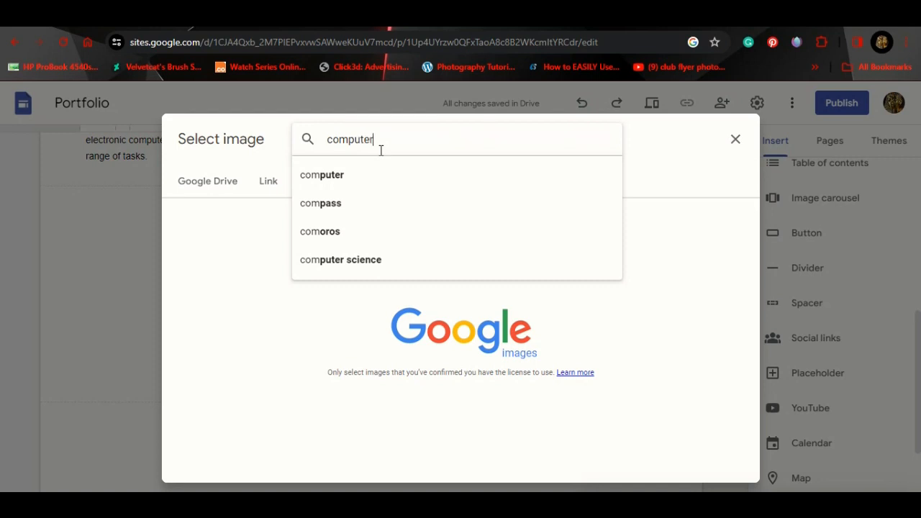
{"action": "type", "text": " wallpaper"}
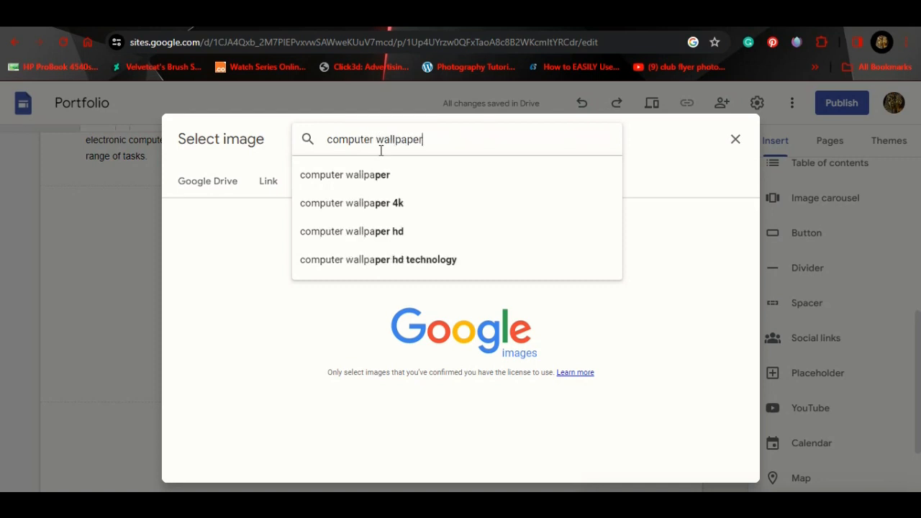
{"action": "type", "text": "s"}
{"action": "key", "text": "Return"}
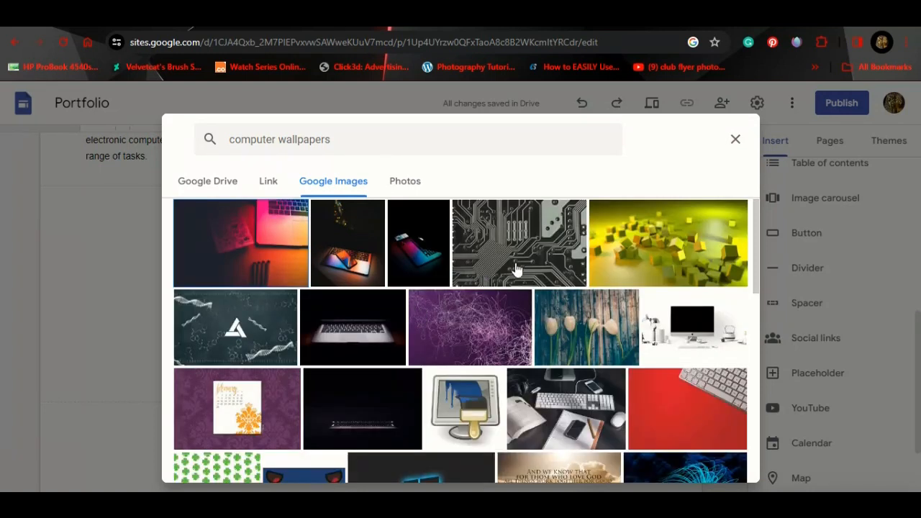
{"action": "left_click", "coordinate": [667, 335]}
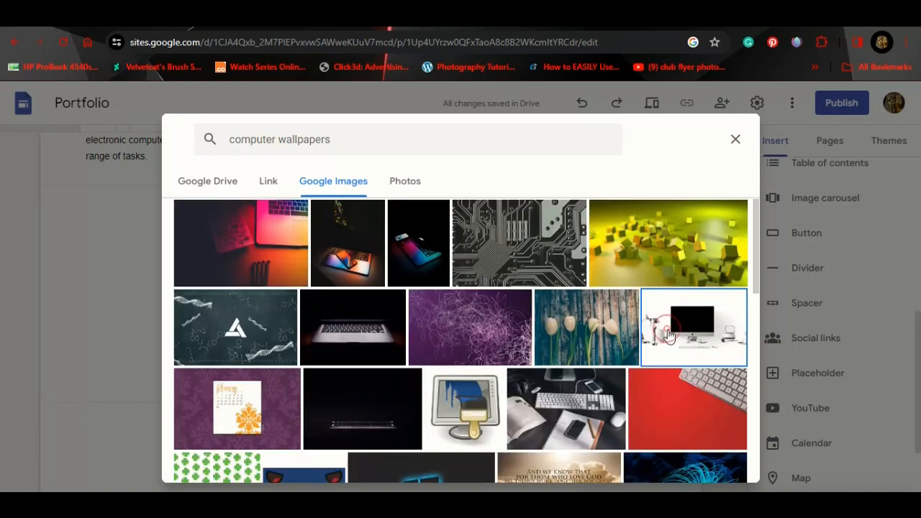
{"action": "left_click", "coordinate": [709, 471]}
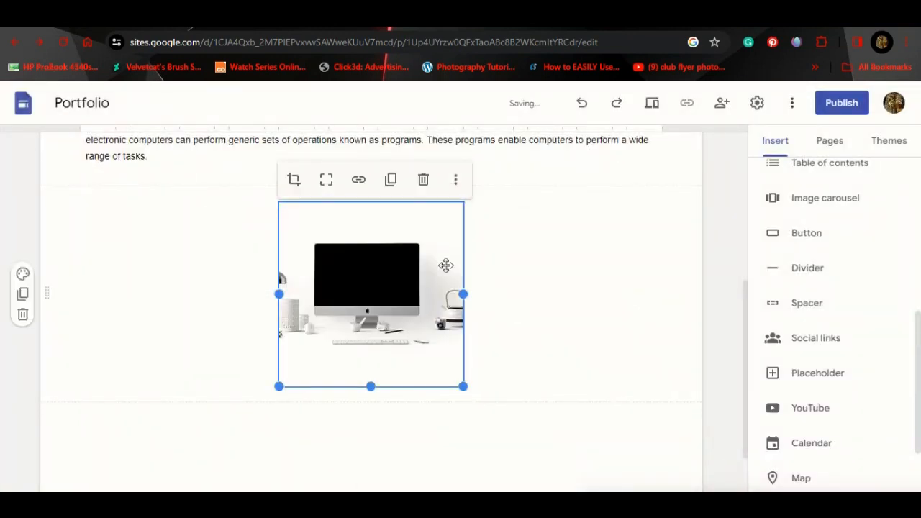
Step: Widen the white desk-computer image into a wide landscape frame centred under the definition paragraph
{"action": "left_click_drag", "start_coordinate": [462, 293], "coordinate": [611, 294]}
{"action": "left_click_drag", "start_coordinate": [430, 289], "coordinate": [353, 281]}
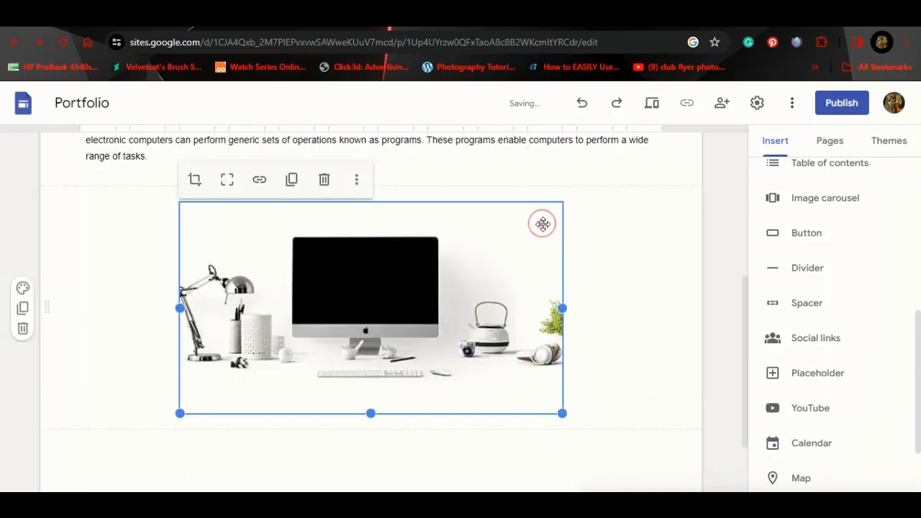
{"action": "left_click", "coordinate": [356, 182]}
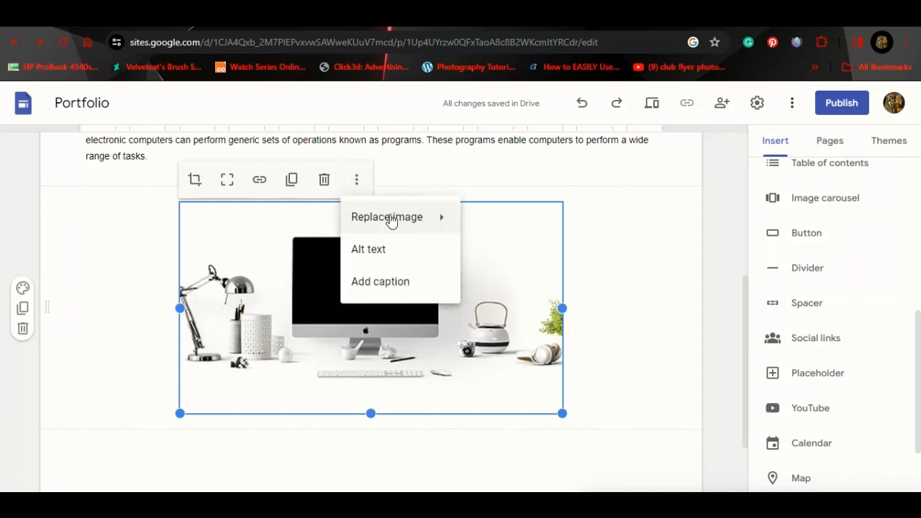
{"action": "mouse_move", "coordinate": [400, 225]}
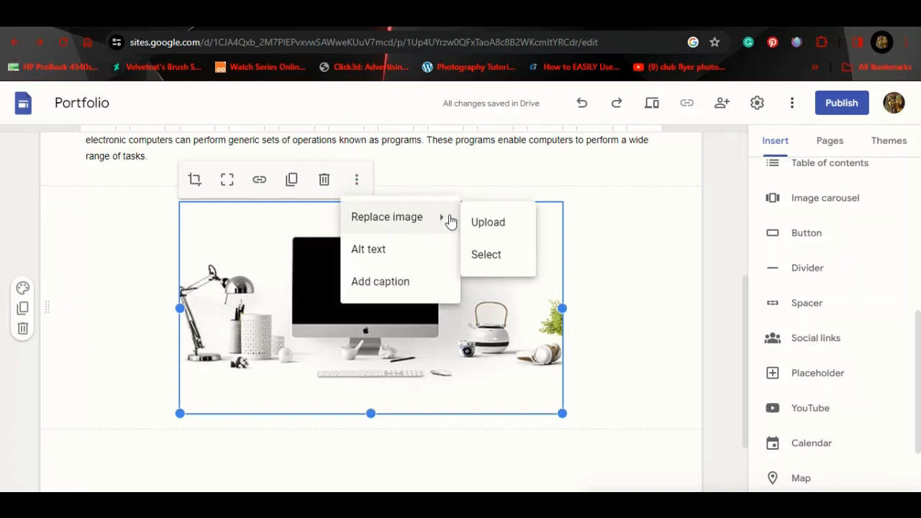
{"action": "left_click", "coordinate": [498, 250]}
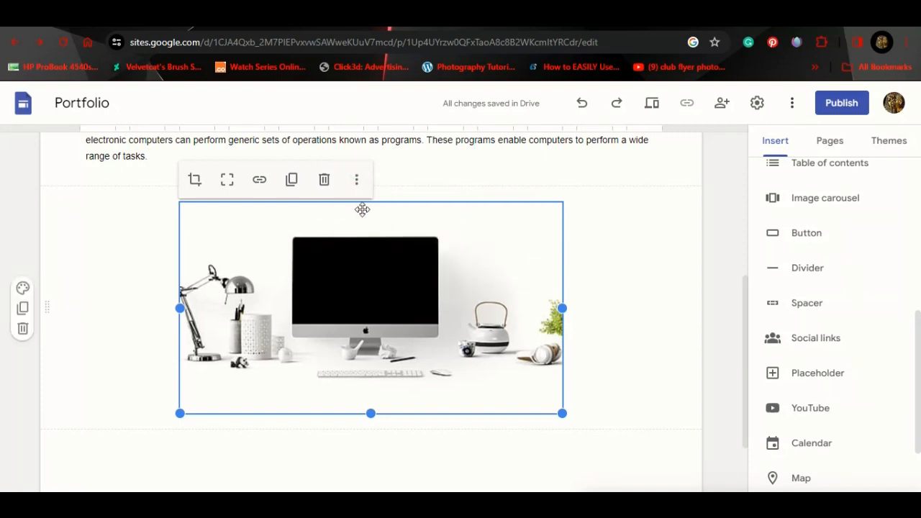
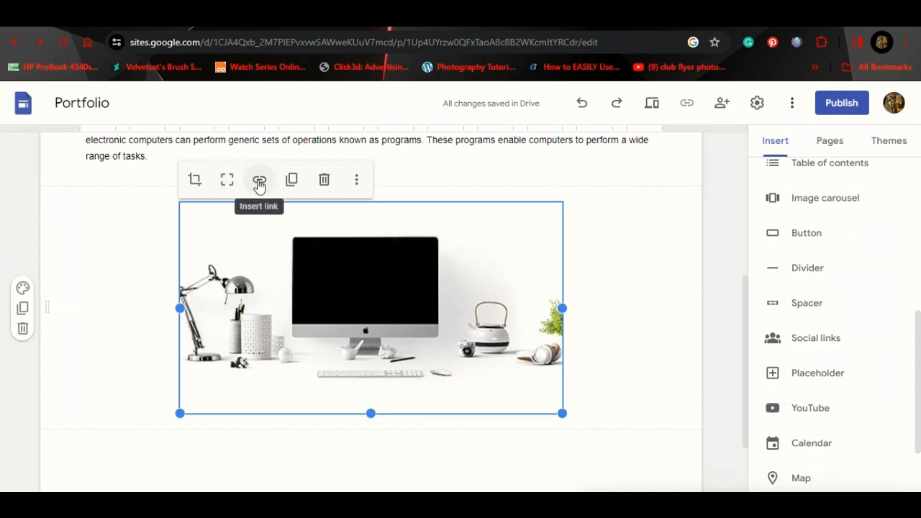
Step: Begin linking the desk image, browsing the suggested site pages, then open a blank browser tab
{"action": "left_click", "coordinate": [259, 183]}
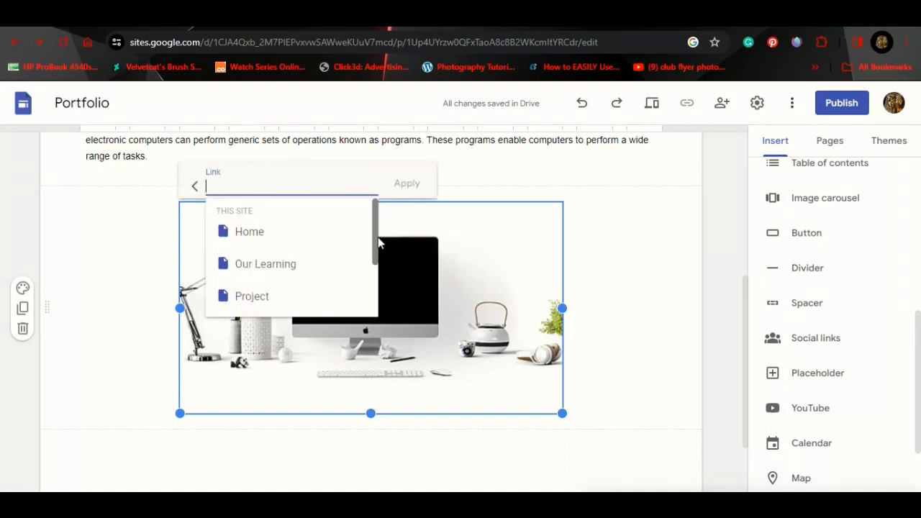
{"action": "scroll", "coordinate": [372, 252], "scroll_direction": "down", "scroll_amount": 2}
{"action": "scroll", "coordinate": [369, 251], "scroll_direction": "up", "scroll_amount": 2}
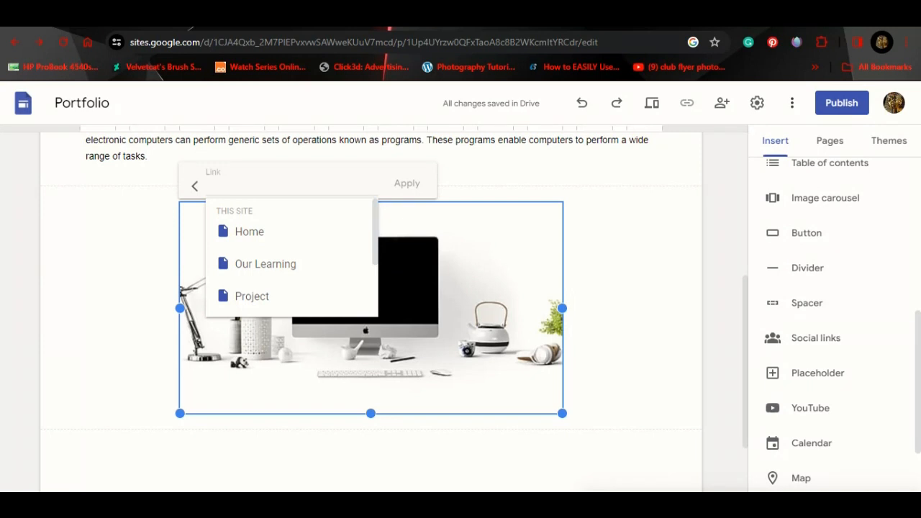
{"action": "key", "text": "ctrl+t"}
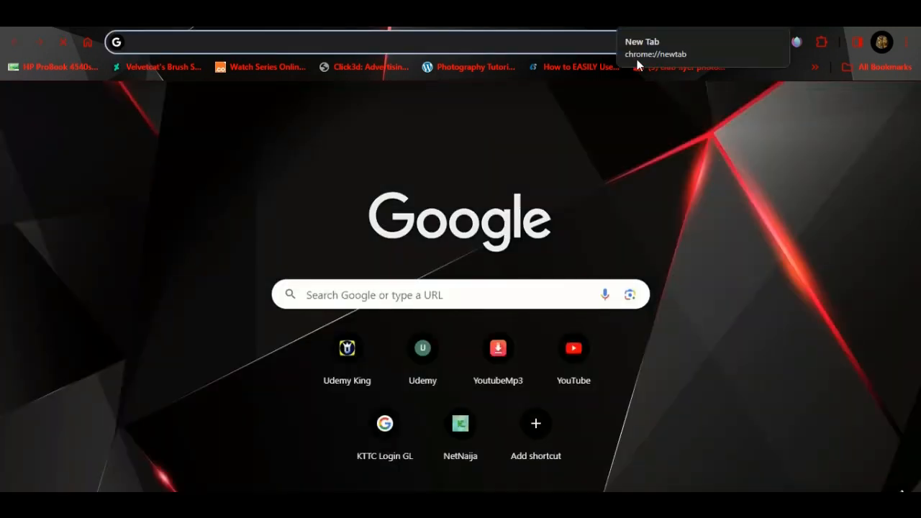
Step: Search Google for 'wallpapers for computer' and show the image results
{"action": "type", "text": "w"}
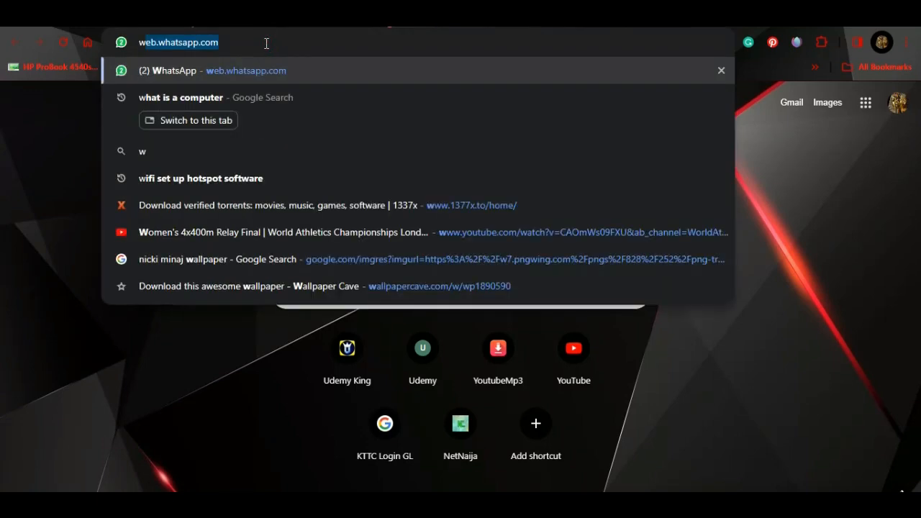
{"action": "type", "text": "allpapers"}
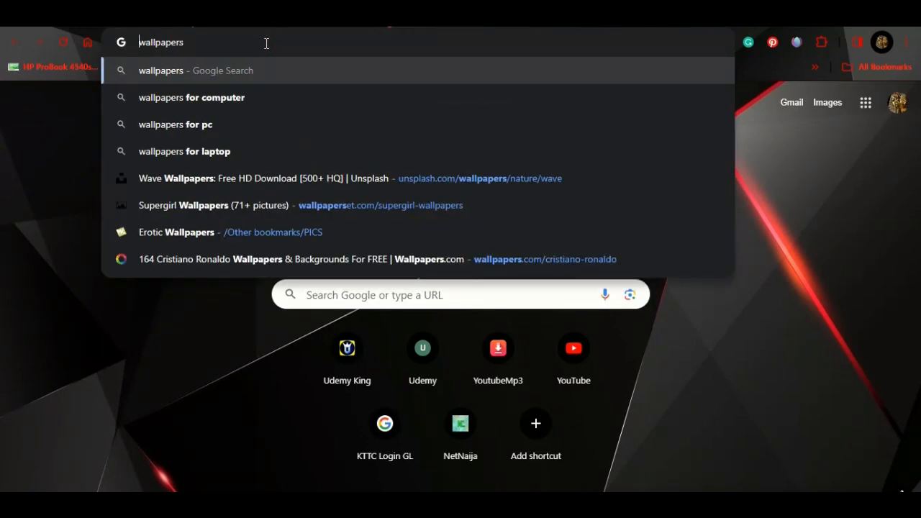
{"action": "left_click", "coordinate": [216, 99]}
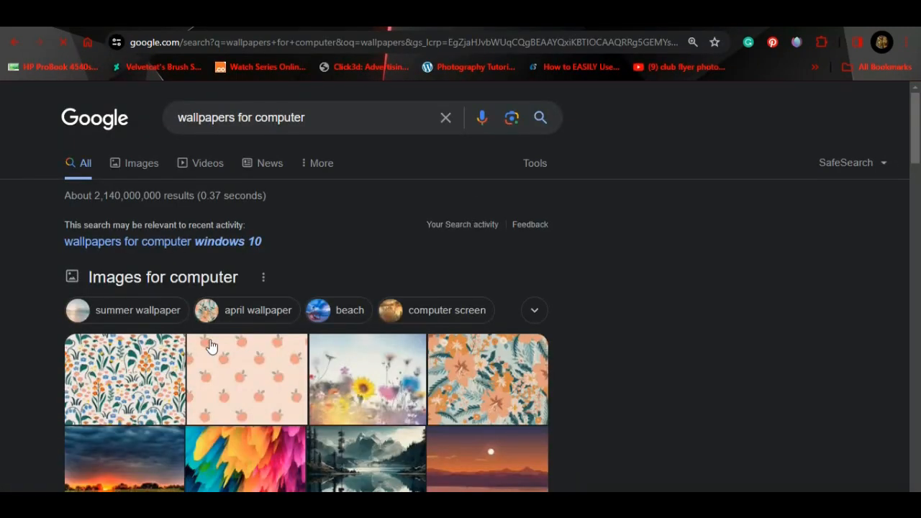
{"action": "scroll", "coordinate": [324, 382], "scroll_direction": "down", "scroll_amount": 1}
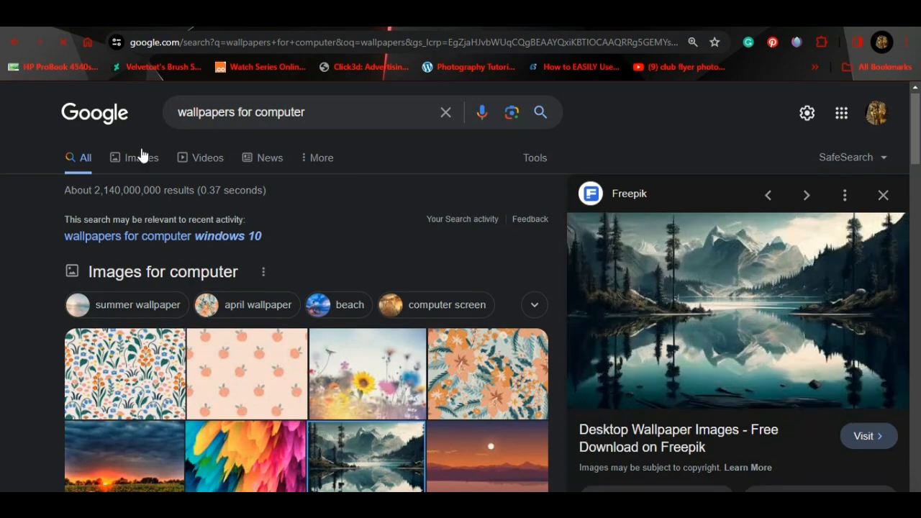
{"action": "left_click", "coordinate": [143, 164]}
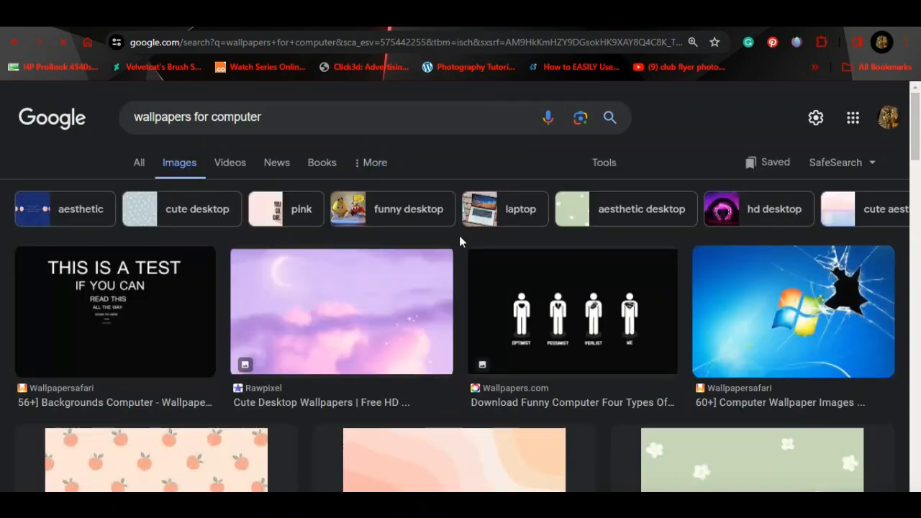
Step: Copy the image results page address and return to the desk image's link box
{"action": "scroll", "coordinate": [638, 181], "scroll_direction": "down", "scroll_amount": 2}
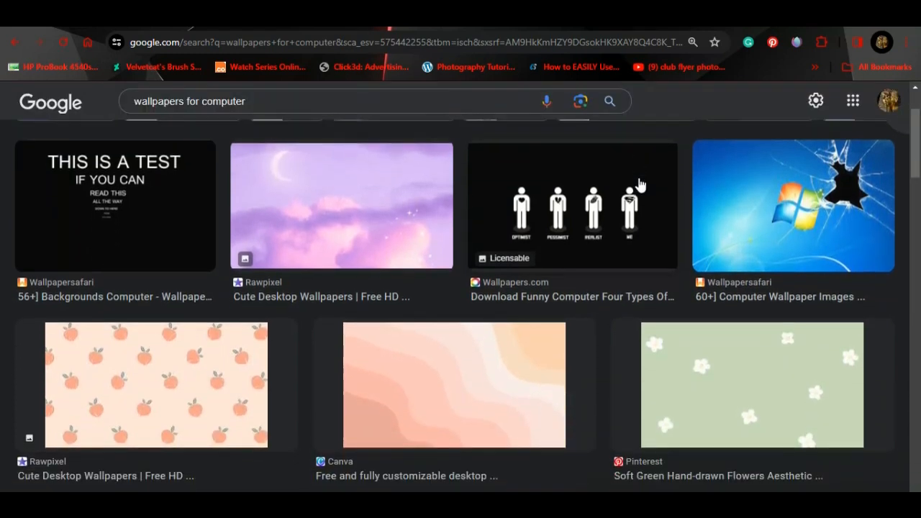
{"action": "scroll", "coordinate": [639, 185], "scroll_direction": "up", "scroll_amount": 2}
{"action": "left_click", "coordinate": [342, 43]}
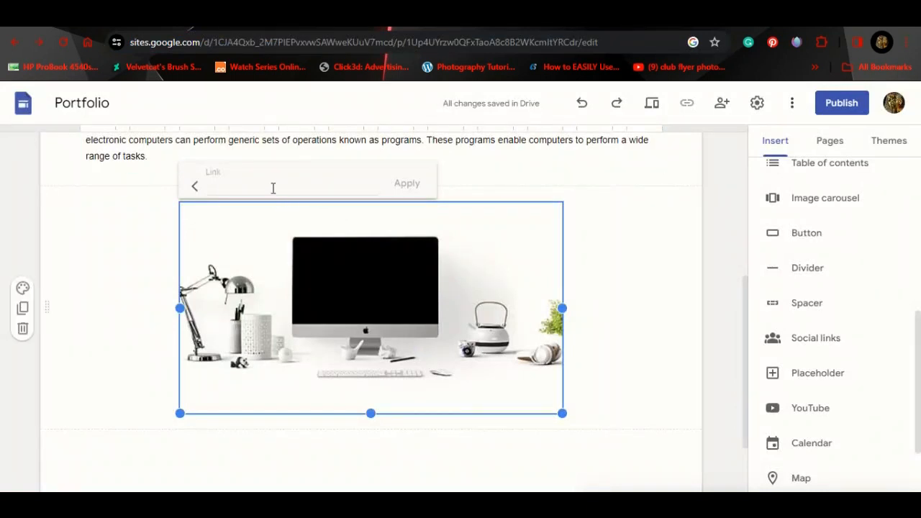
{"action": "left_click", "coordinate": [271, 187]}
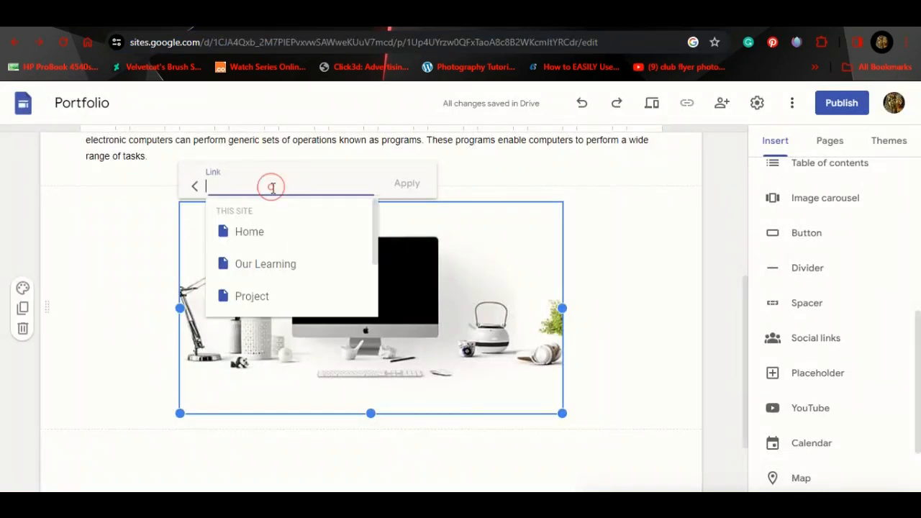
Step: Paste the Google Images wallpaper results address as the desk image's link and apply it
{"action": "key", "text": "ctrl+v"}
{"action": "left_click", "coordinate": [408, 184]}
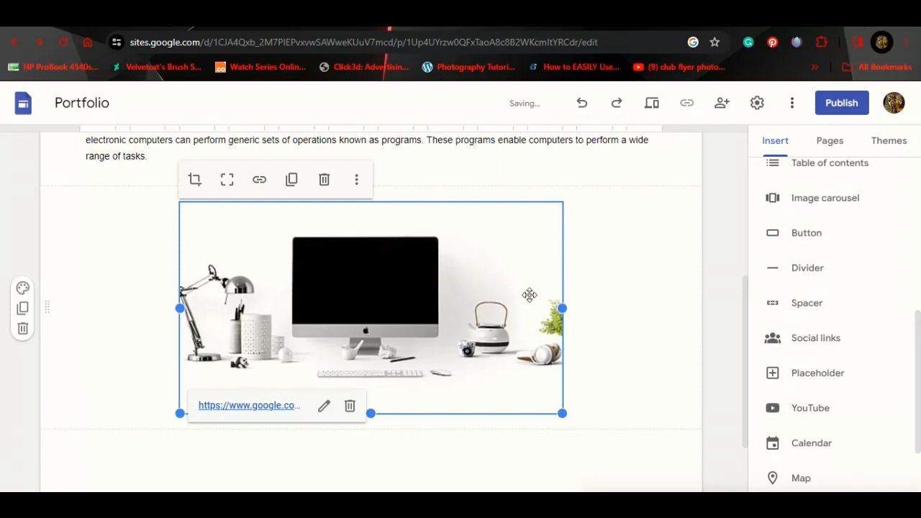
{"action": "key", "text": "ctrl+Tab"}
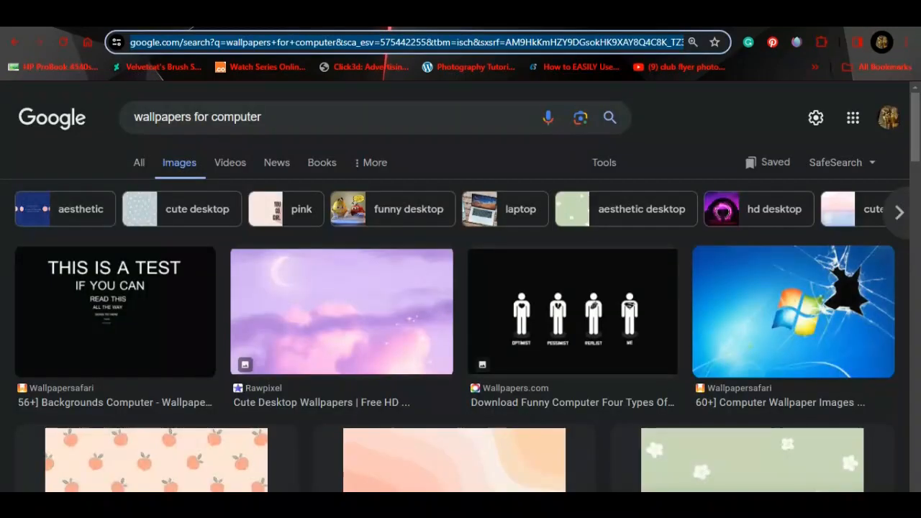
{"action": "key", "text": "ctrl+shift+Tab"}
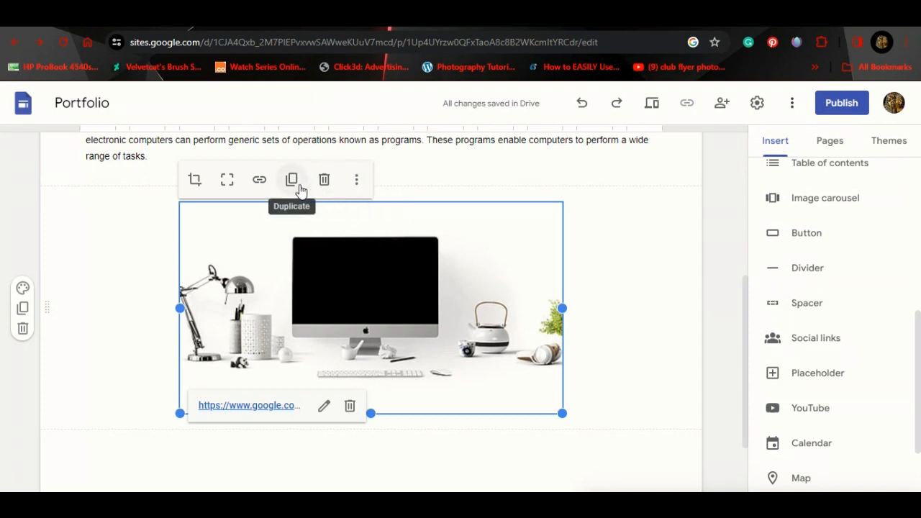
Step: Caption the desk image 'This image shows a computer on a desk'
{"action": "left_click", "coordinate": [356, 182]}
{"action": "left_click", "coordinate": [396, 282]}
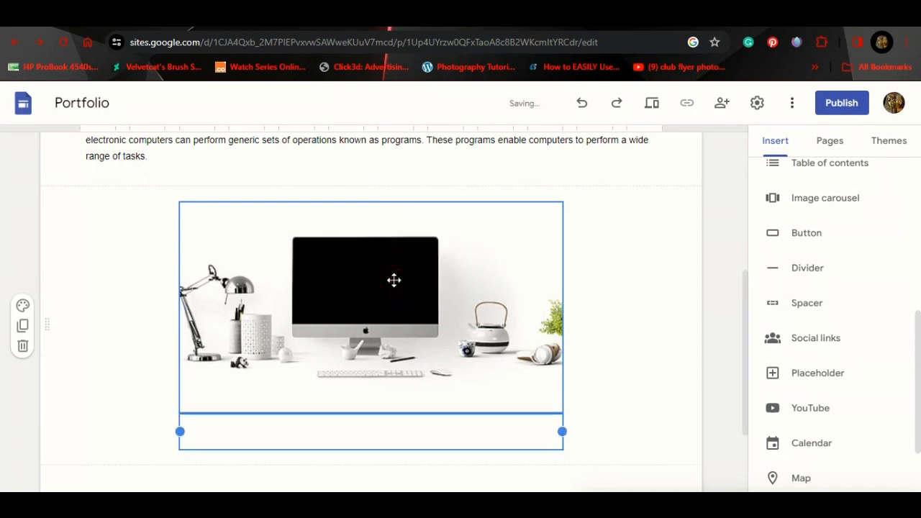
{"action": "type", "text": "Th"}
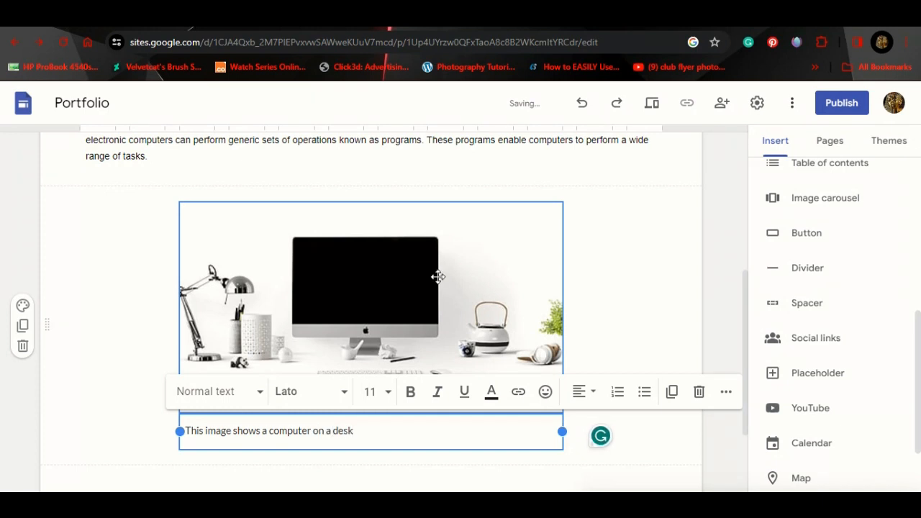
{"action": "left_click", "coordinate": [608, 275]}
{"action": "scroll", "coordinate": [487, 357], "scroll_direction": "down", "scroll_amount": 1}
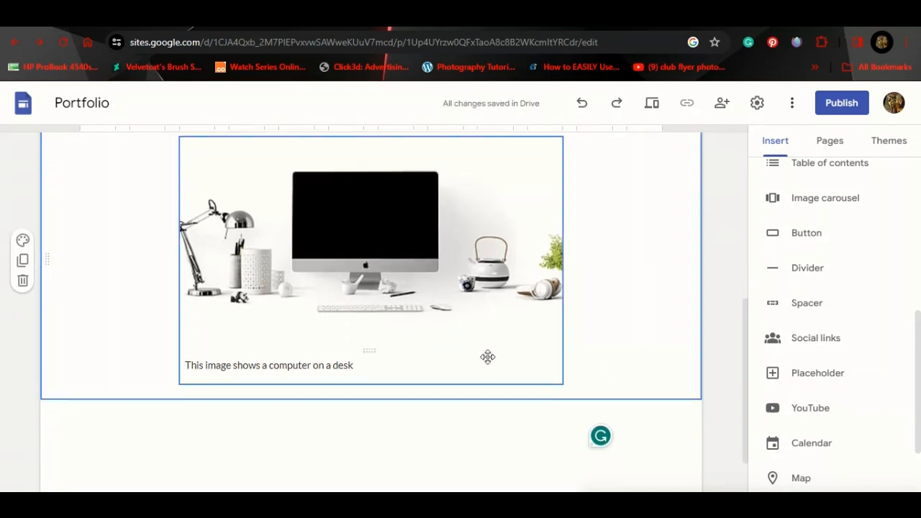
{"action": "scroll", "coordinate": [494, 273], "scroll_direction": "up", "scroll_amount": 1}
{"action": "left_click", "coordinate": [493, 273]}
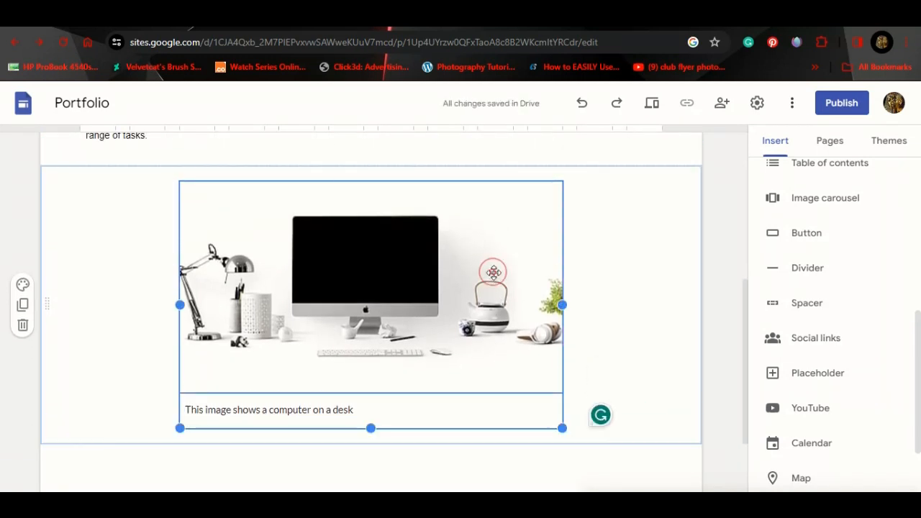
{"action": "left_click", "coordinate": [512, 226]}
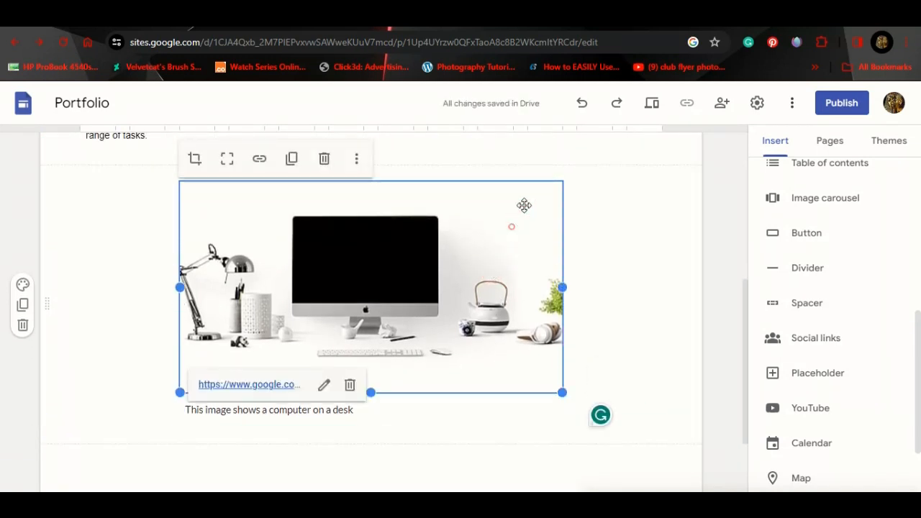
Step: Set the desk image's alt text to 'Computer on a desk'
{"action": "left_click", "coordinate": [356, 159]}
{"action": "left_click", "coordinate": [409, 232]}
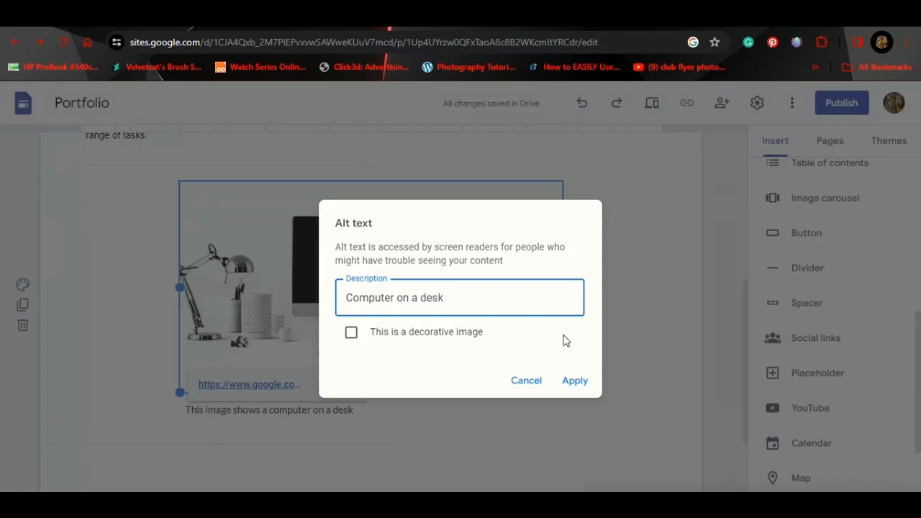
{"action": "left_click", "coordinate": [576, 379]}
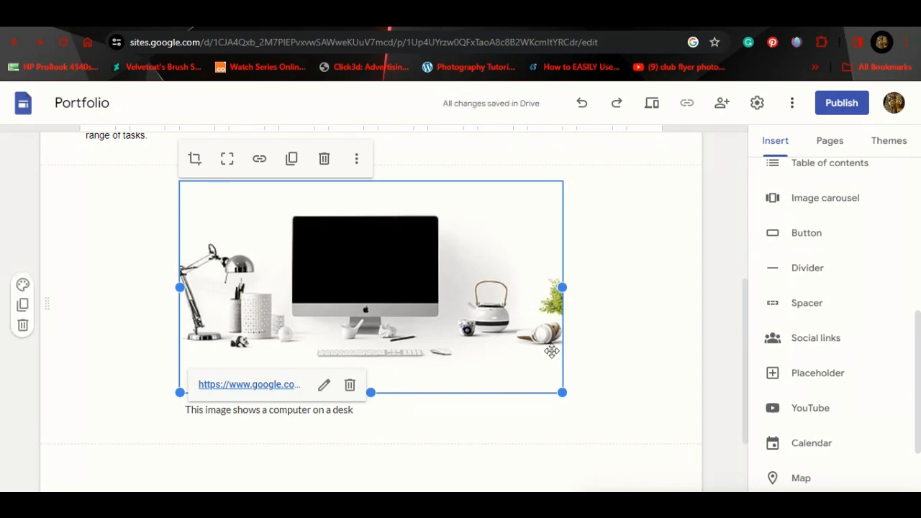
{"action": "scroll", "coordinate": [680, 330], "scroll_direction": "down", "scroll_amount": 2}
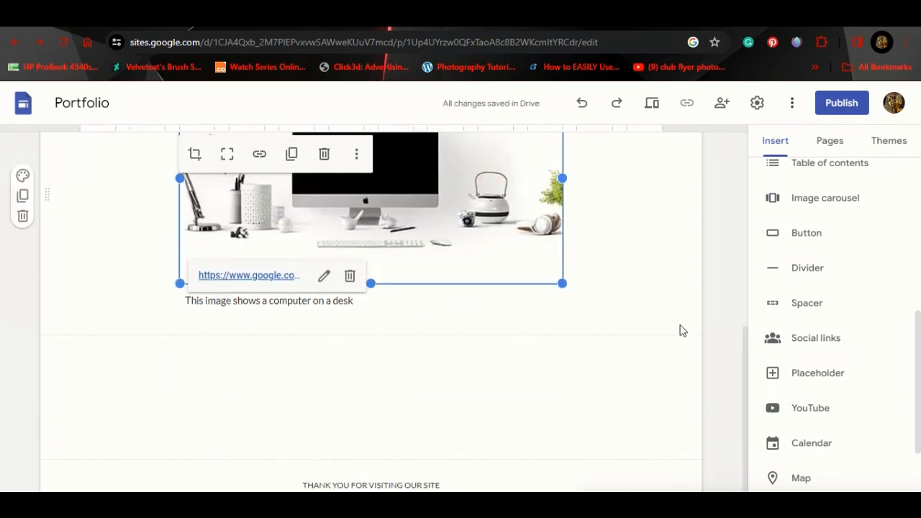
{"action": "scroll", "coordinate": [680, 330], "scroll_direction": "up", "scroll_amount": 2}
{"action": "left_click", "coordinate": [633, 258]}
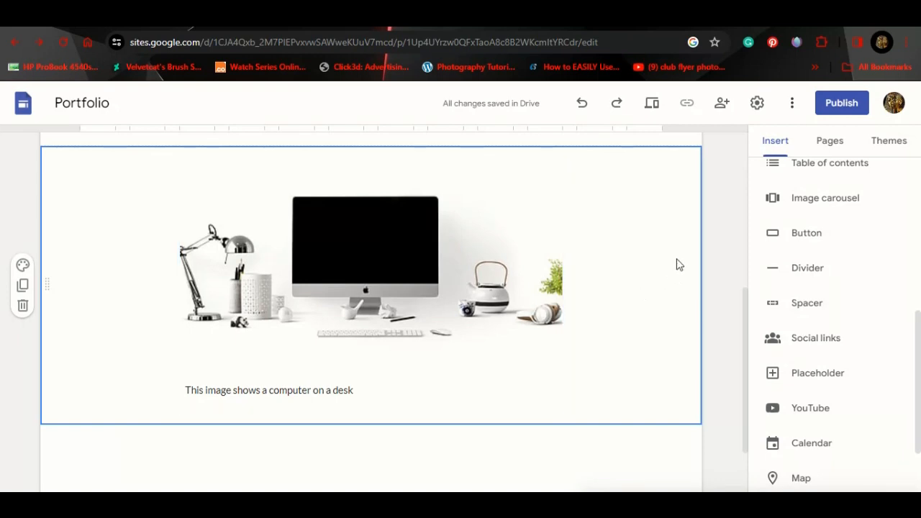
{"action": "scroll", "coordinate": [679, 265], "scroll_direction": "down", "scroll_amount": 1}
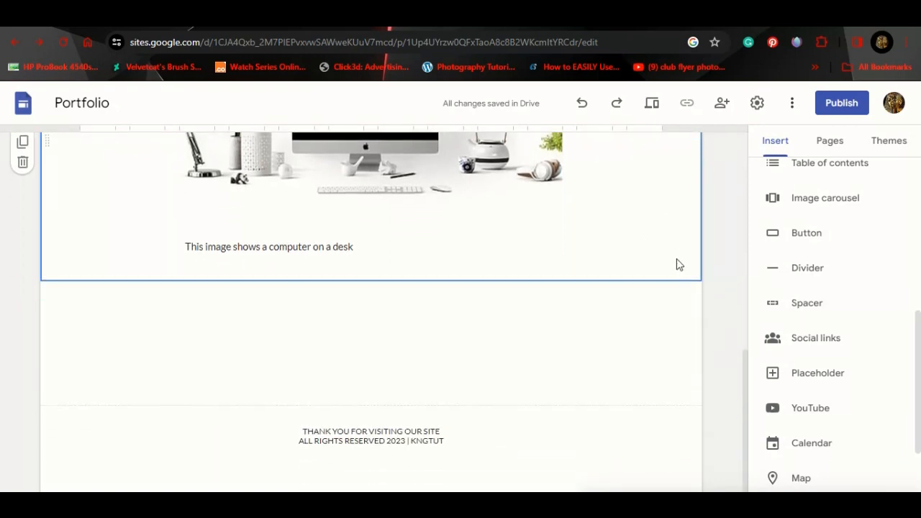
{"action": "scroll", "coordinate": [679, 265], "scroll_direction": "up", "scroll_amount": 5}
{"action": "scroll", "coordinate": [677, 265], "scroll_direction": "down", "scroll_amount": 5}
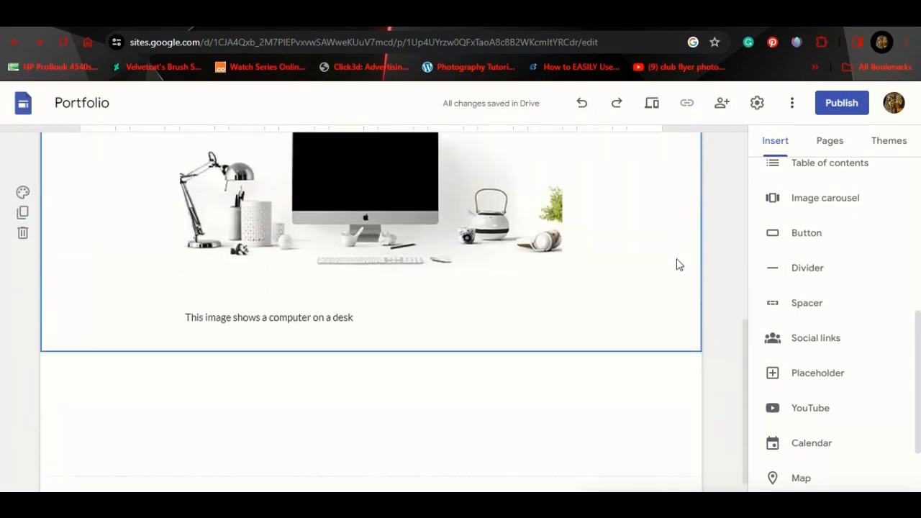
{"action": "mouse_move", "coordinate": [919, 367]}
{"action": "left_mouse_down"}
{"action": "mouse_move", "coordinate": [915, 316]}
{"action": "mouse_move", "coordinate": [908, 449]}
{"action": "mouse_move", "coordinate": [910, 366]}
{"action": "left_mouse_up"}
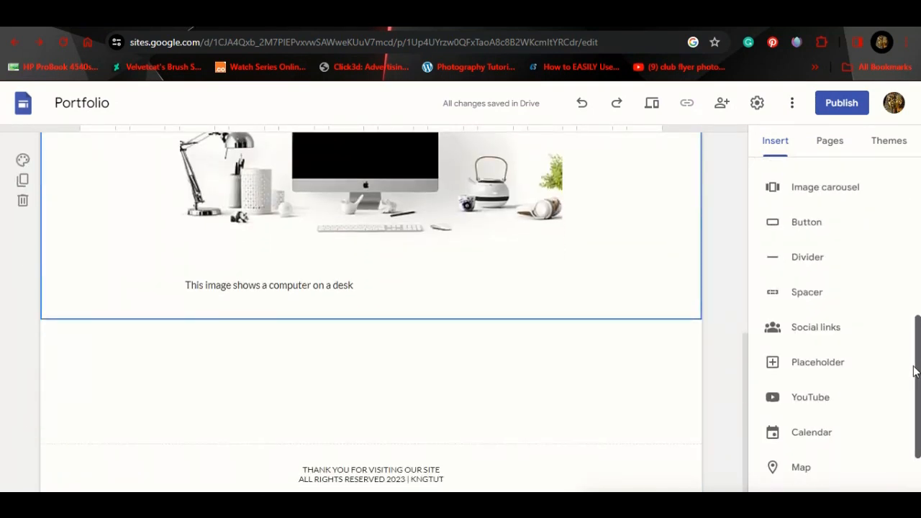
Step: Close the YouTube video picker, open Embed from the web instead, and switch to YouTube
{"action": "left_click", "coordinate": [825, 412]}
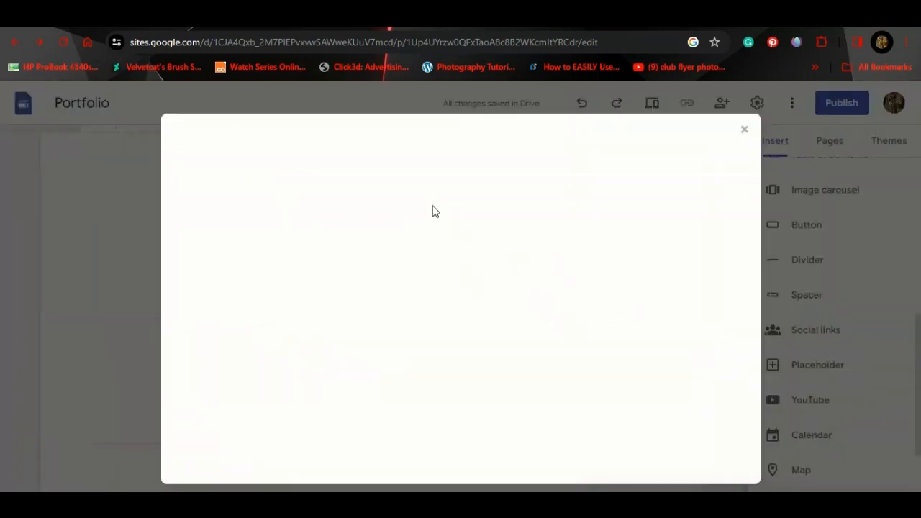
{"action": "left_click", "coordinate": [304, 215]}
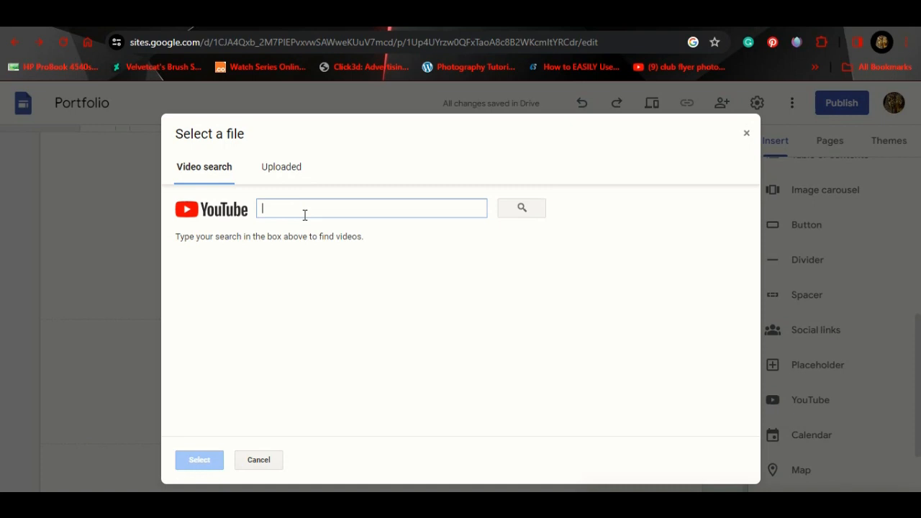
{"action": "left_click", "coordinate": [747, 136]}
{"action": "scroll", "coordinate": [803, 293], "scroll_direction": "up", "scroll_amount": 5}
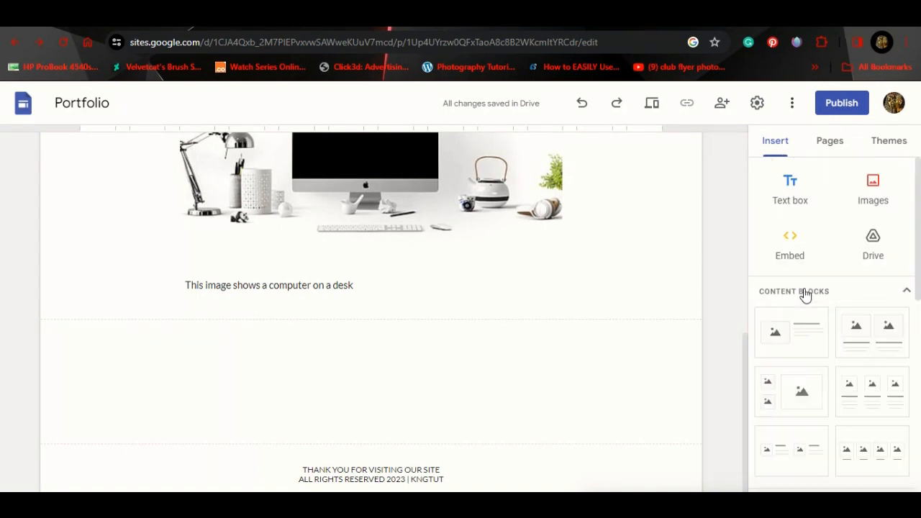
{"action": "left_click", "coordinate": [787, 246]}
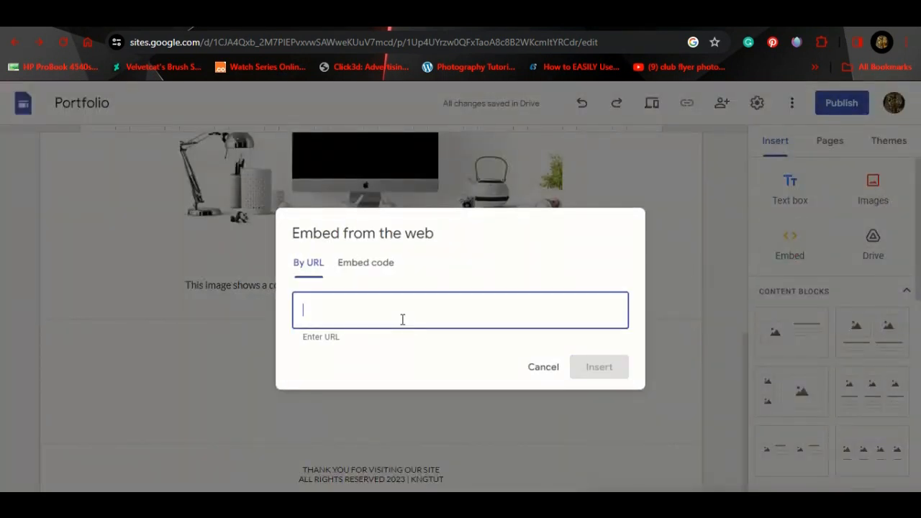
{"action": "left_click", "coordinate": [303, 15]}
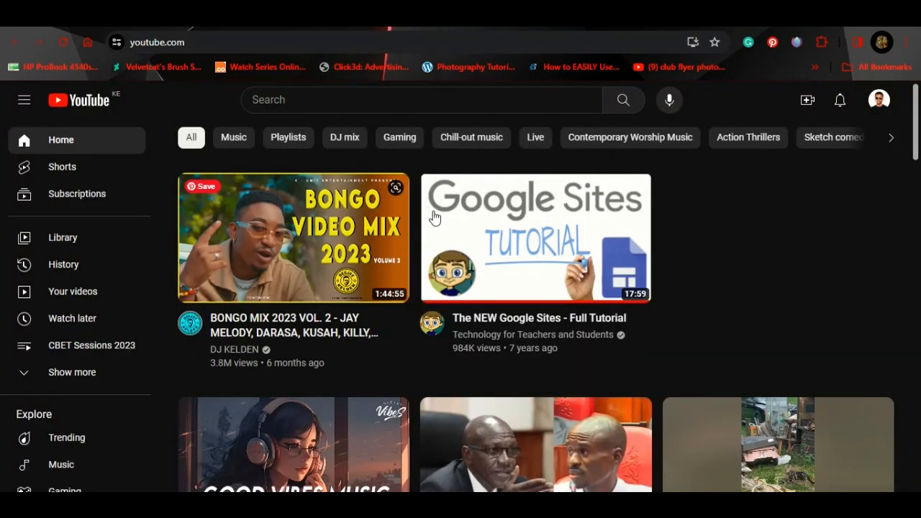
Step: Search YouTube for 'computer apple' and copy the first result's link, Introducing MacBook Air 15”
{"action": "left_click", "coordinate": [430, 102]}
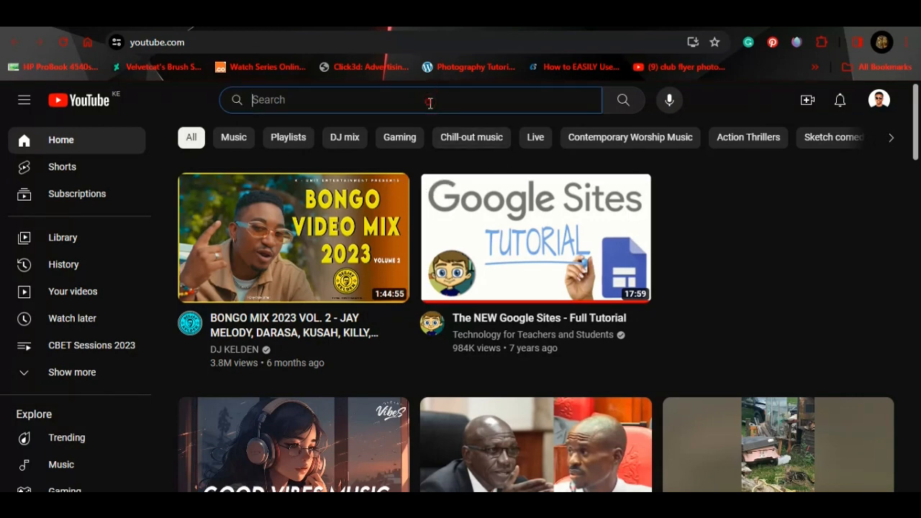
{"action": "type", "text": "computer"}
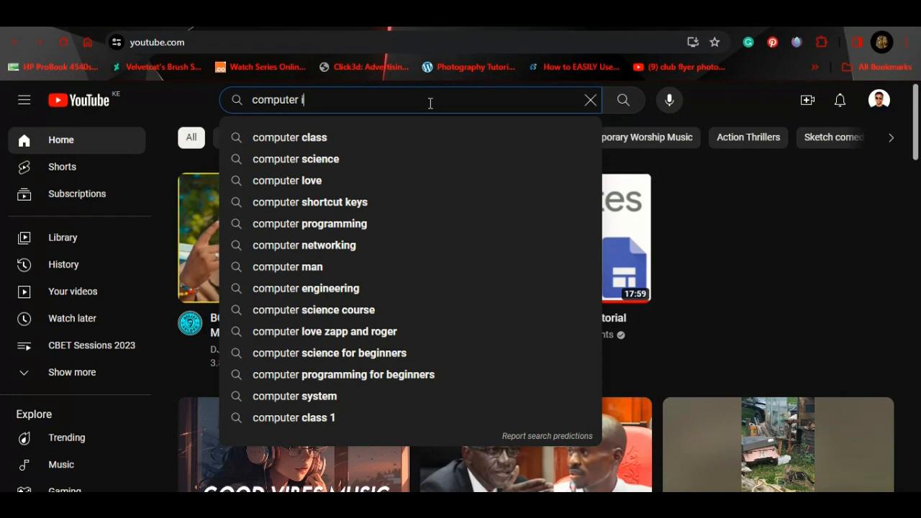
{"action": "type", "text": " apple"}
{"action": "key", "text": "Return"}
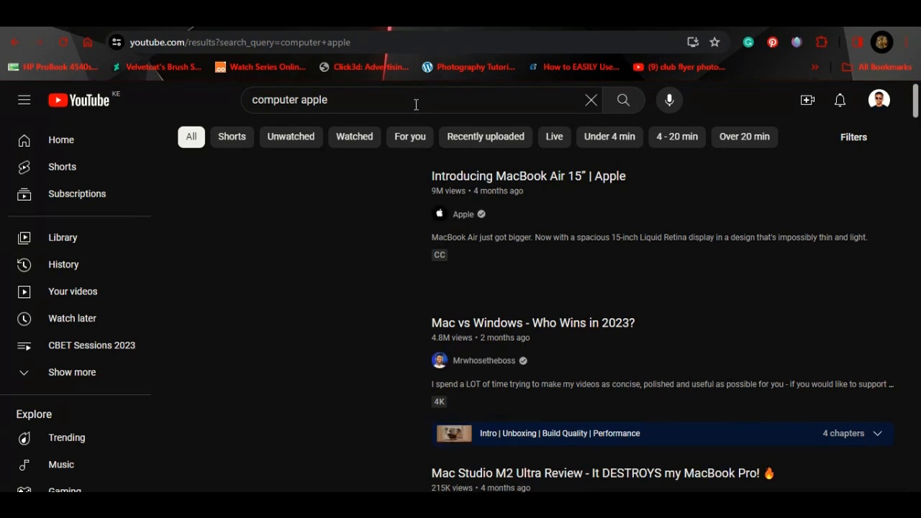
{"action": "mouse_move", "coordinate": [350, 222]}
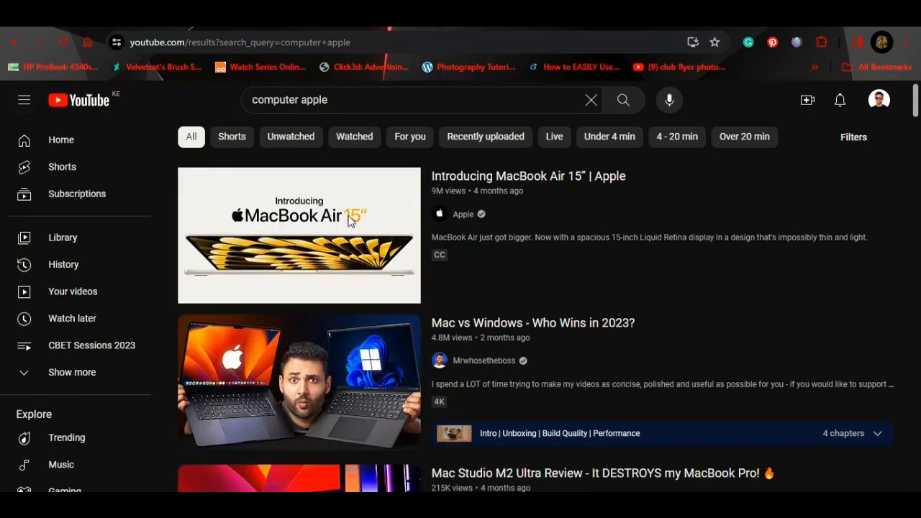
{"action": "right_click", "coordinate": [349, 220]}
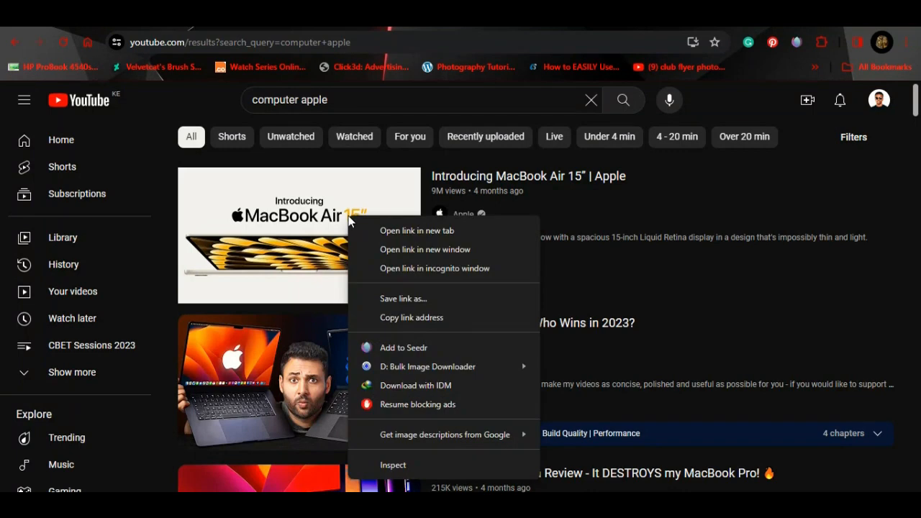
{"action": "left_click", "coordinate": [422, 318]}
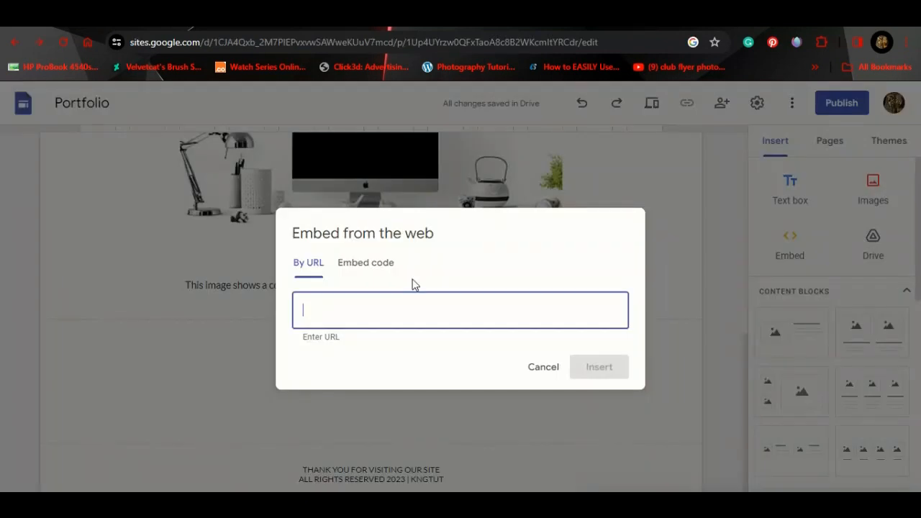
Step: Paste the MacBook Air video link into Embed from the web and insert it below the caption
{"action": "left_click", "coordinate": [378, 321]}
{"action": "right_click", "coordinate": [375, 320]}
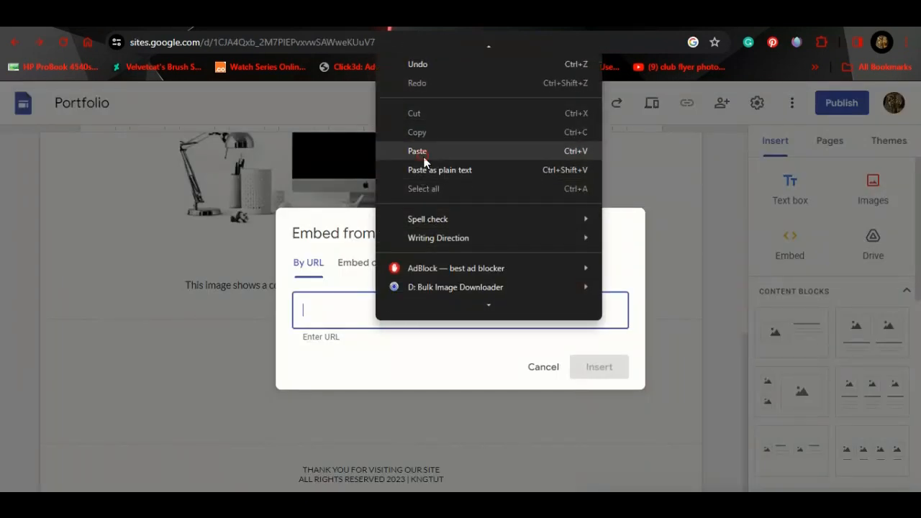
{"action": "left_click", "coordinate": [424, 160]}
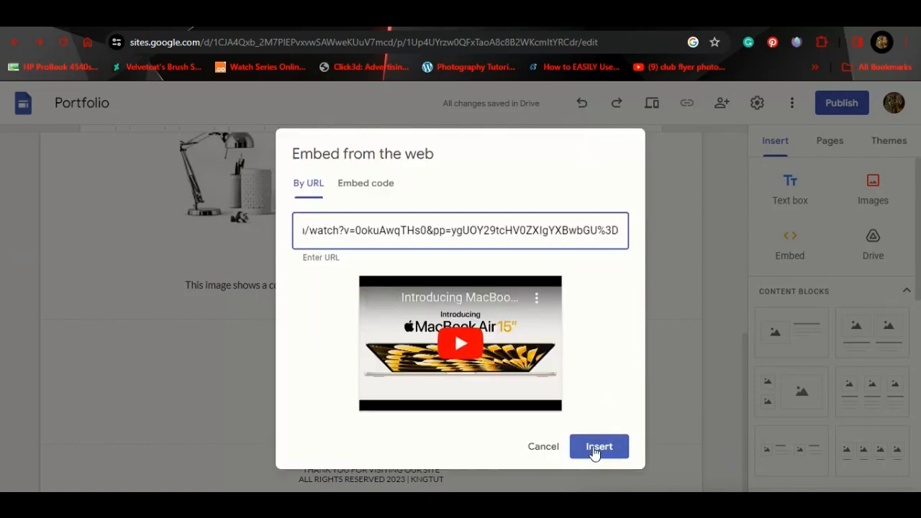
{"action": "left_click", "coordinate": [597, 448]}
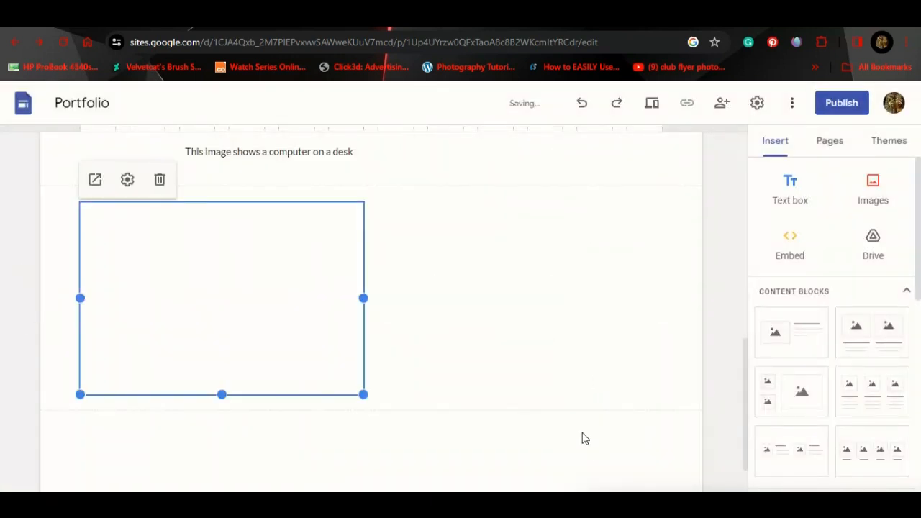
{"action": "scroll", "coordinate": [422, 270], "scroll_direction": "up", "scroll_amount": 2}
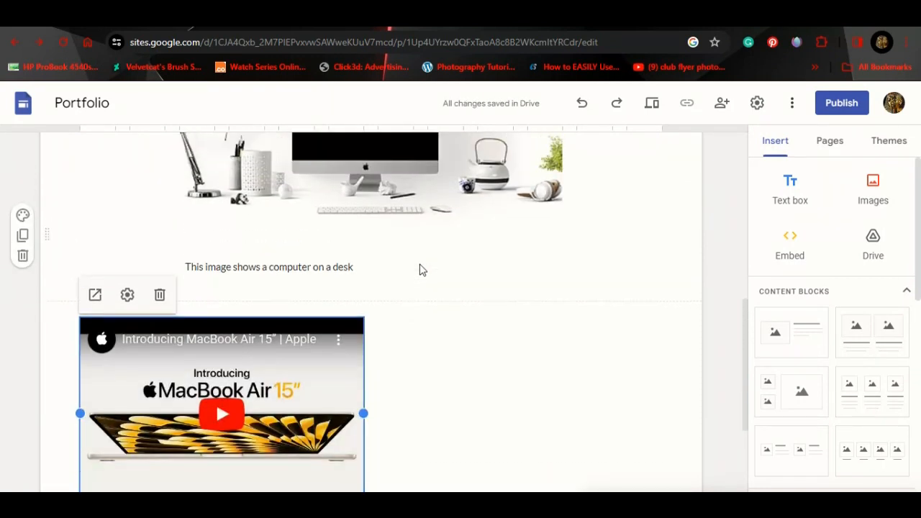
Step: Drag the embedded MacBook Air video to the middle of its section
{"action": "scroll", "coordinate": [423, 270], "scroll_direction": "down", "scroll_amount": 3}
{"action": "left_click_drag", "start_coordinate": [316, 288], "coordinate": [376, 293]}
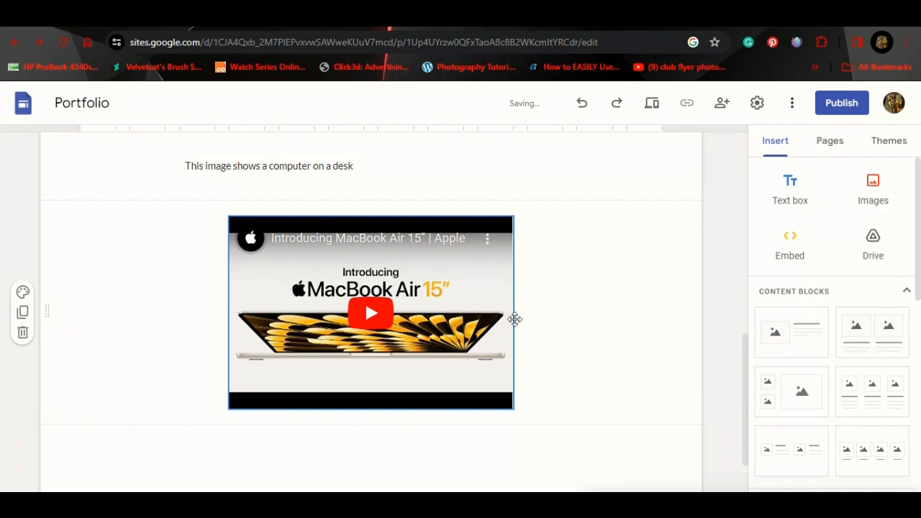
{"action": "left_click", "coordinate": [629, 273]}
{"action": "scroll", "coordinate": [630, 273], "scroll_direction": "up", "scroll_amount": 1}
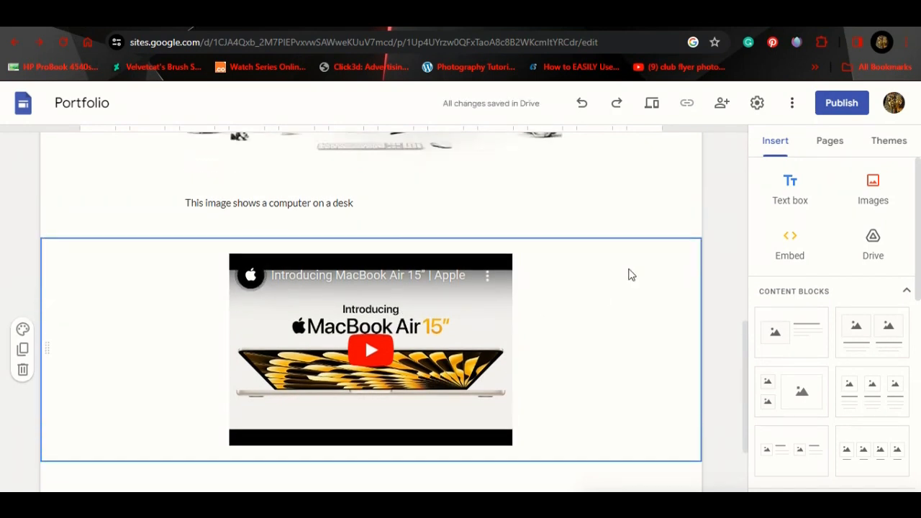
{"action": "scroll", "coordinate": [630, 274], "scroll_direction": "up", "scroll_amount": 6}
{"action": "scroll", "coordinate": [630, 274], "scroll_direction": "down", "scroll_amount": 7}
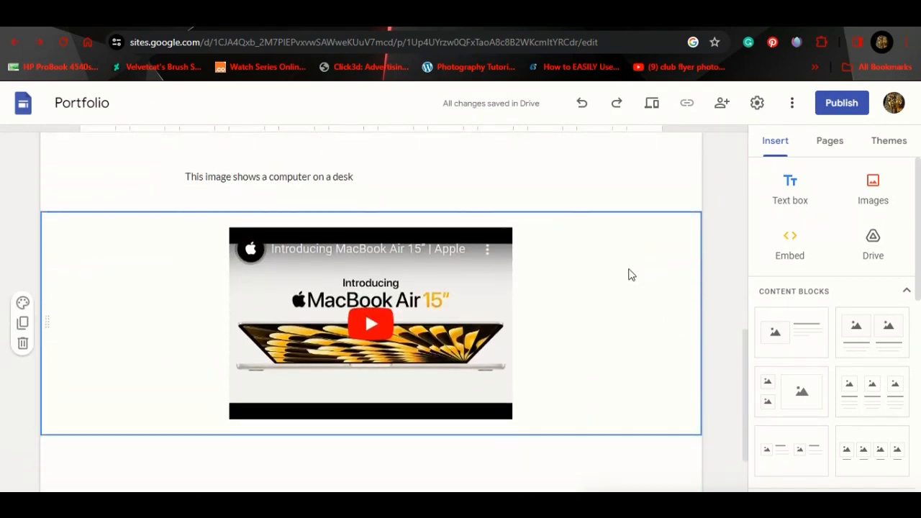
{"action": "scroll", "coordinate": [631, 273], "scroll_direction": "down", "scroll_amount": 4}
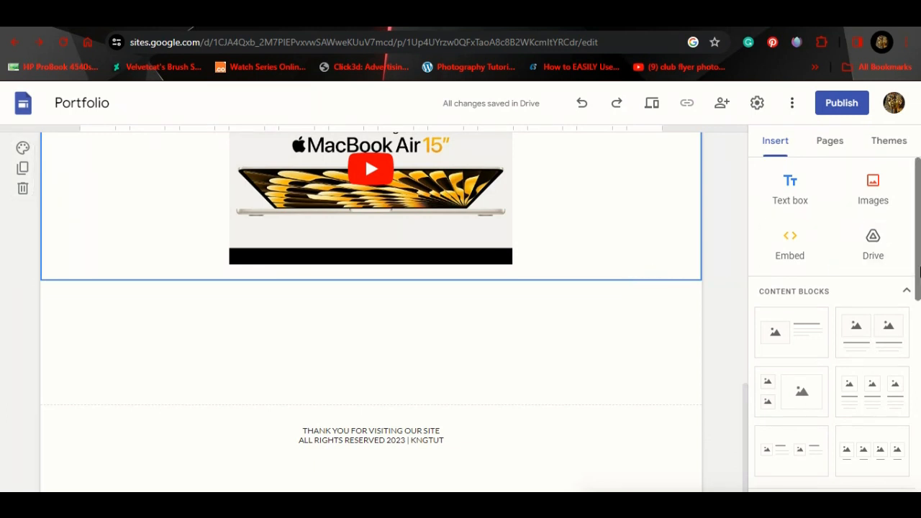
{"action": "left_click_drag", "start_coordinate": [919, 270], "coordinate": [919, 456]}
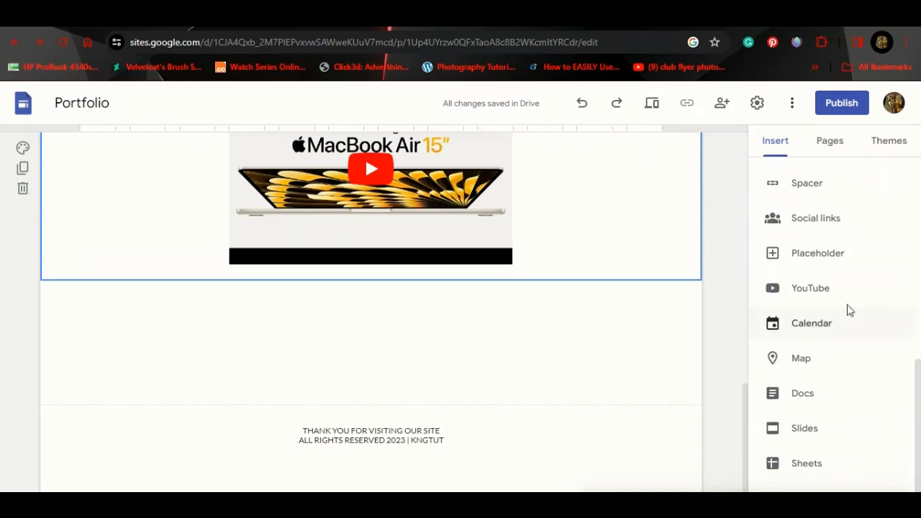
{"action": "left_click", "coordinate": [808, 220]}
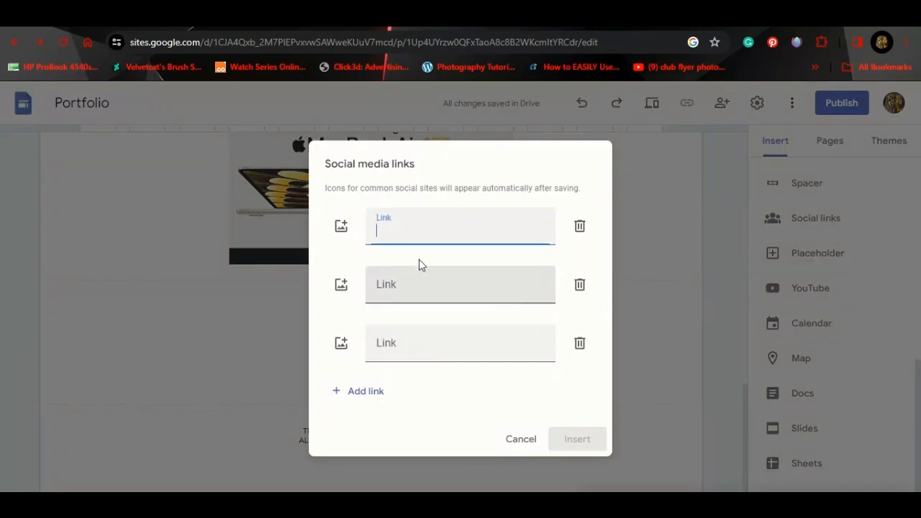
{"action": "type", "text": "www.fb.com"}
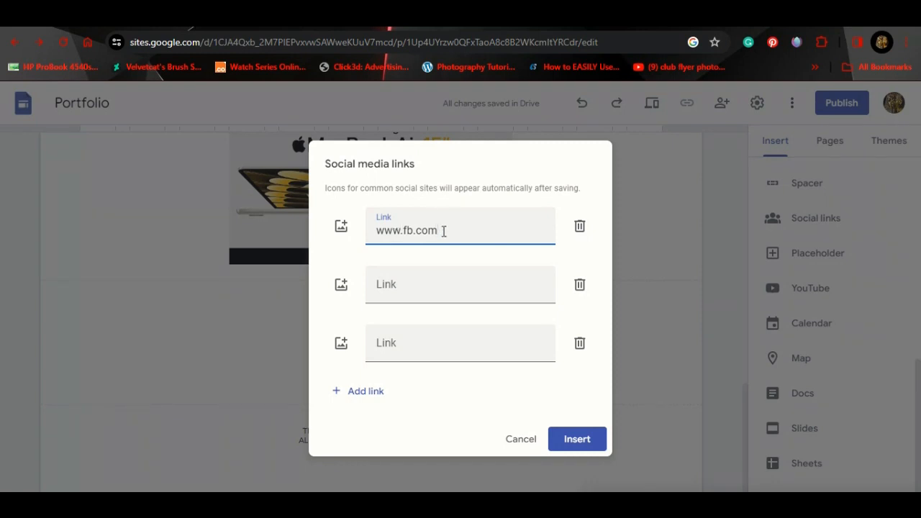
{"action": "left_click", "coordinate": [400, 290]}
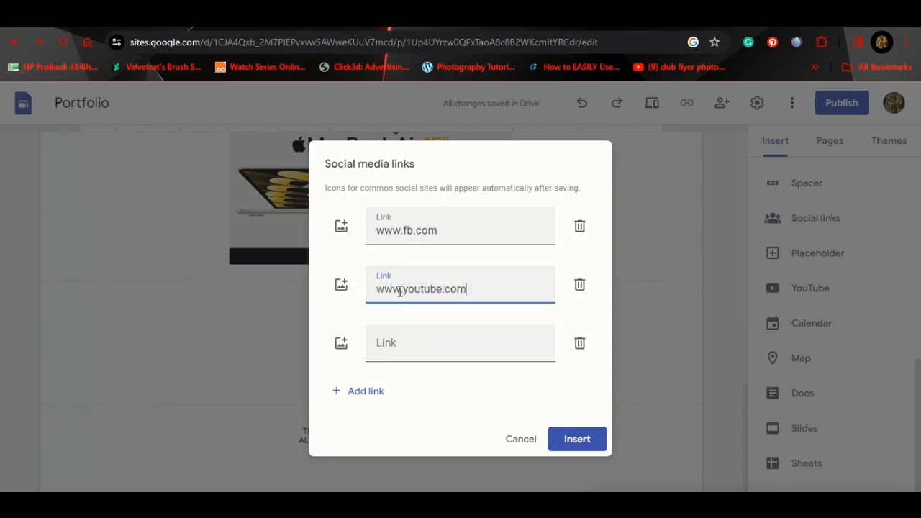
{"action": "left_click", "coordinate": [404, 343]}
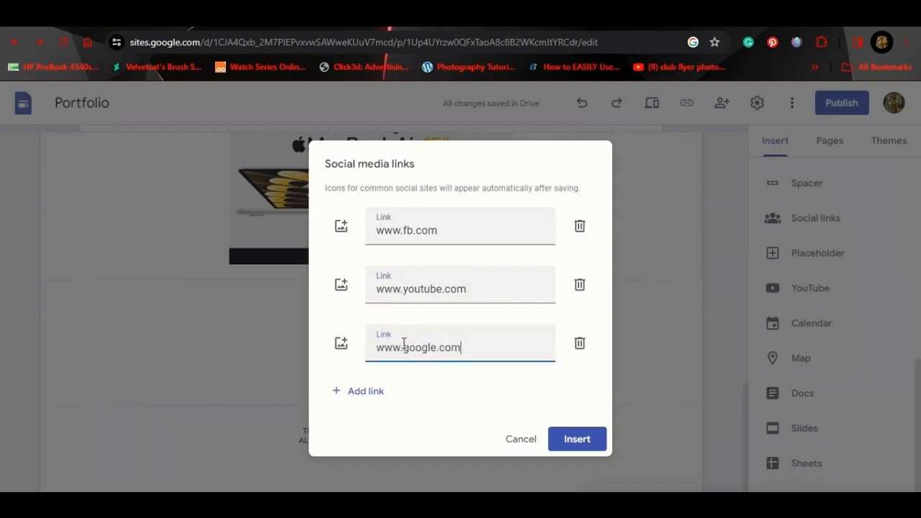
{"action": "left_click", "coordinate": [571, 446]}
{"action": "scroll", "coordinate": [590, 359], "scroll_direction": "down", "scroll_amount": 1}
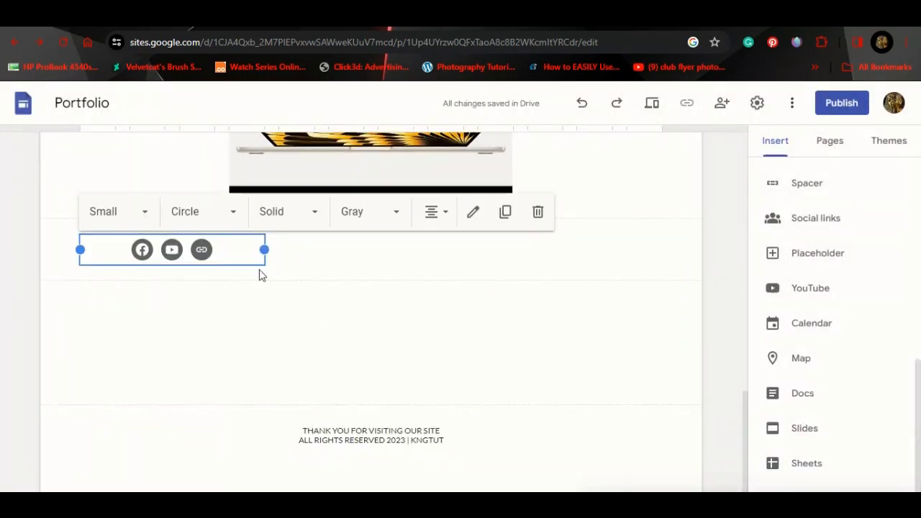
Step: Centre the social icons row and change its section's background colour
{"action": "left_click_drag", "start_coordinate": [230, 250], "coordinate": [343, 249]}
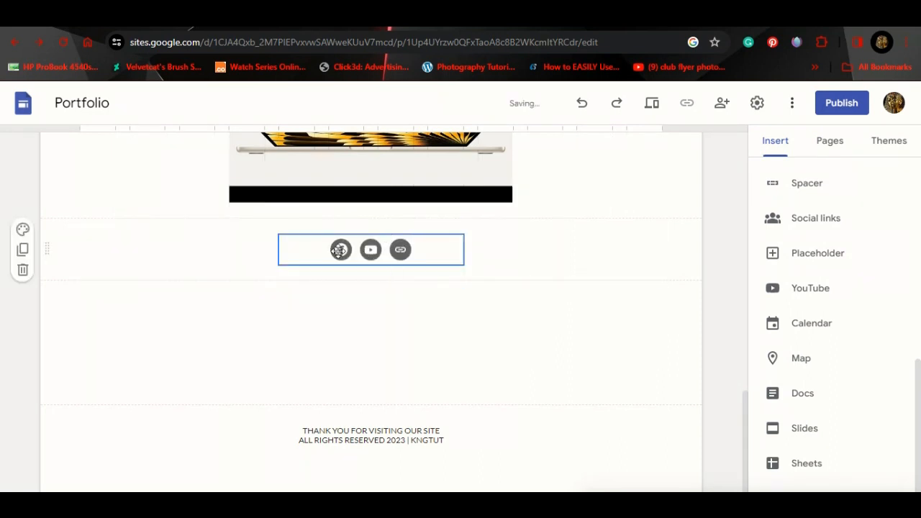
{"action": "left_click", "coordinate": [22, 230]}
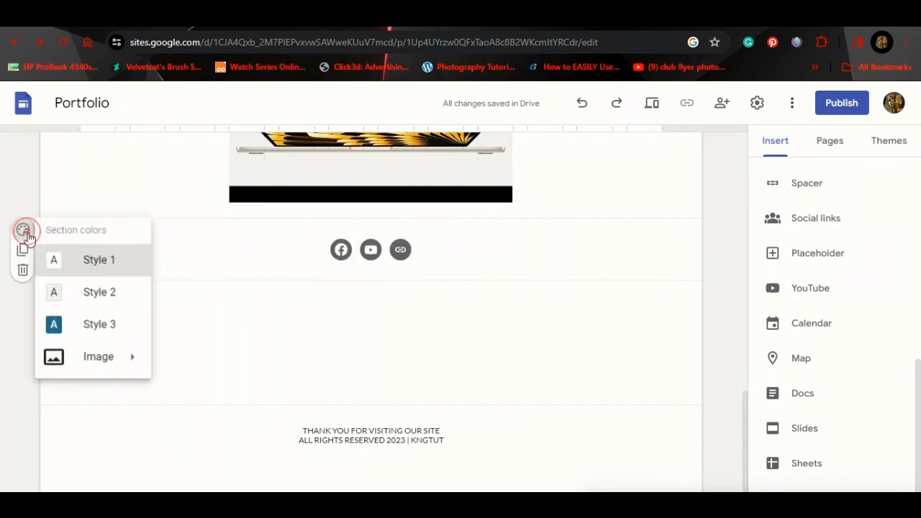
{"action": "left_click", "coordinate": [111, 327]}
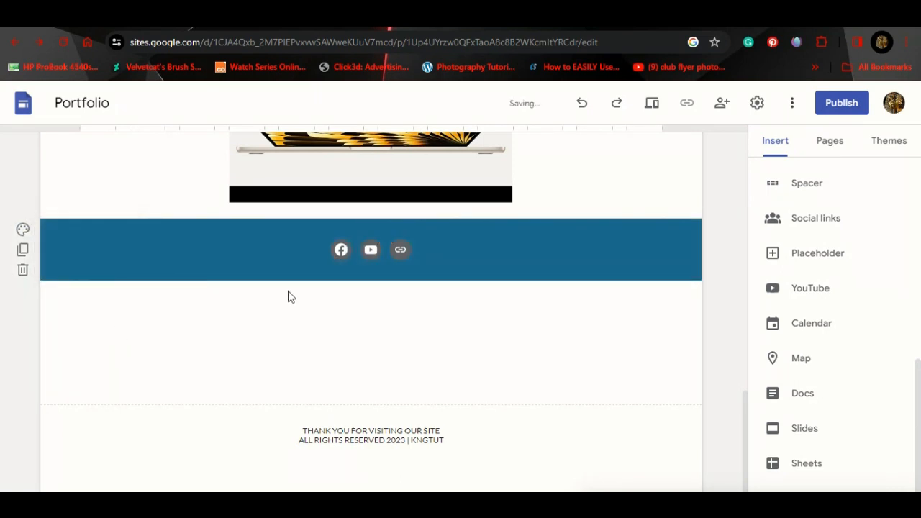
Step: Style the social icons as small, solid, grey circles, keeping Solid and Gray
{"action": "left_click", "coordinate": [340, 251]}
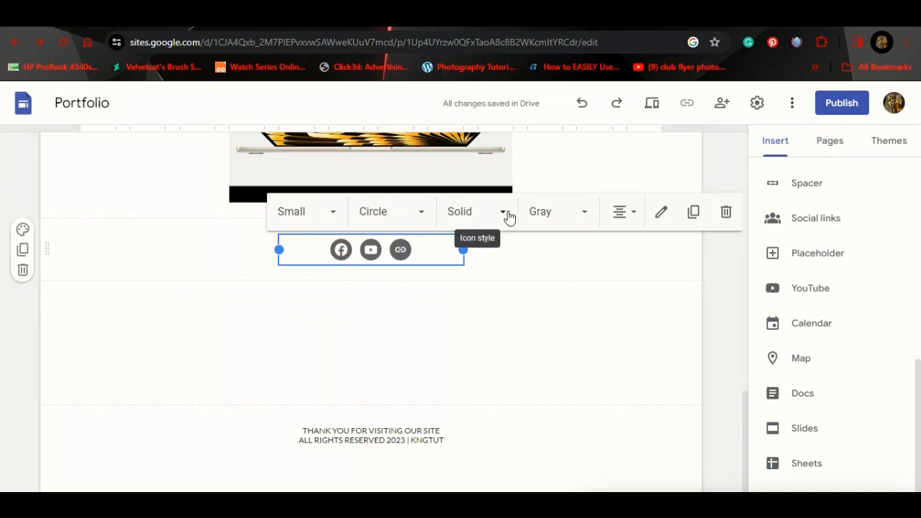
{"action": "left_click", "coordinate": [505, 213]}
{"action": "left_click", "coordinate": [506, 214]}
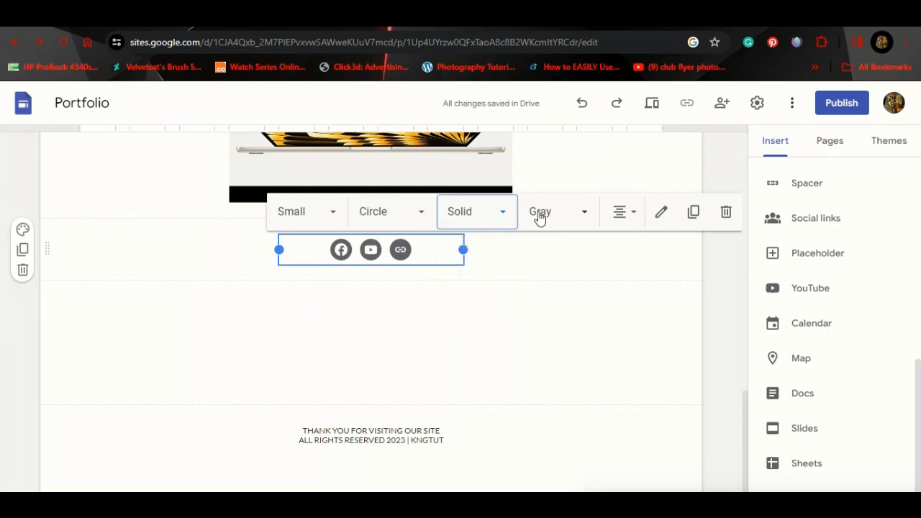
{"action": "left_click", "coordinate": [565, 218]}
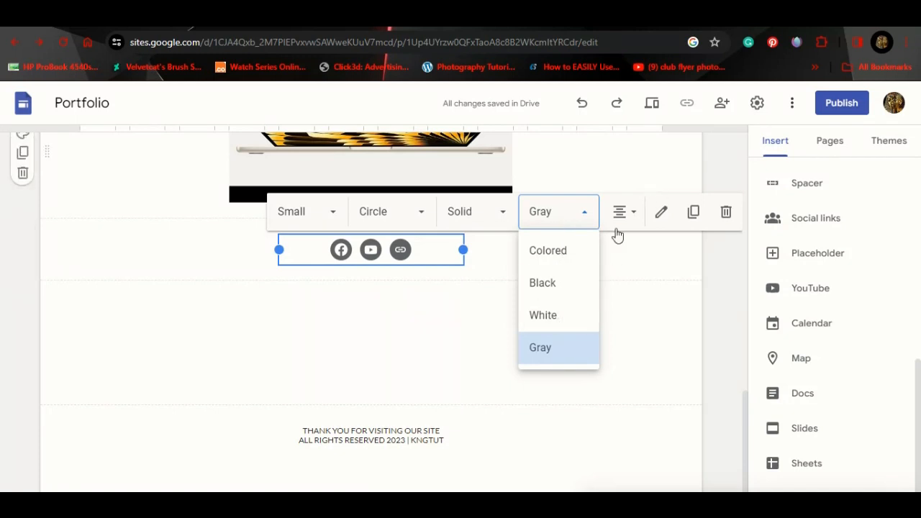
{"action": "left_click", "coordinate": [435, 261]}
{"action": "left_click", "coordinate": [526, 281]}
{"action": "scroll", "coordinate": [528, 285], "scroll_direction": "up", "scroll_amount": 2}
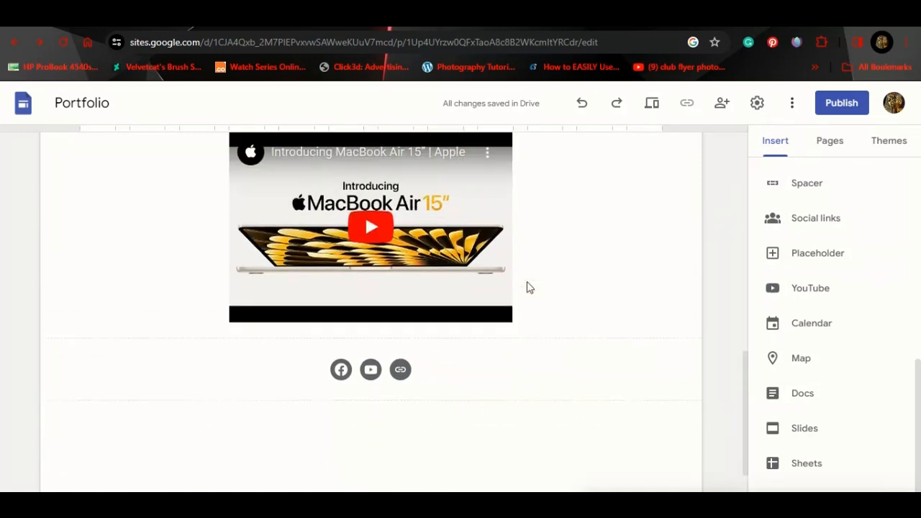
Step: Insert a new image carousel from the Insert panel, opening its Insert images dialog
{"action": "left_click", "coordinate": [401, 413]}
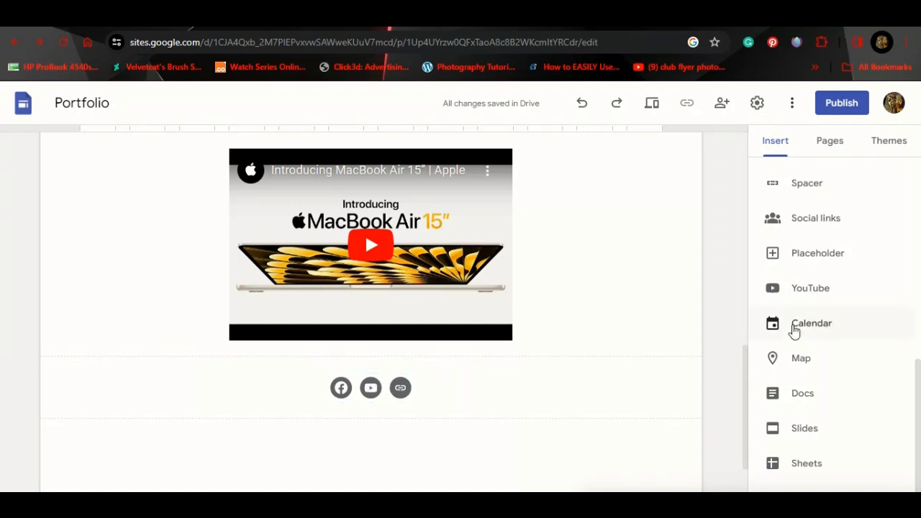
{"action": "scroll", "coordinate": [793, 331], "scroll_direction": "down", "scroll_amount": 1}
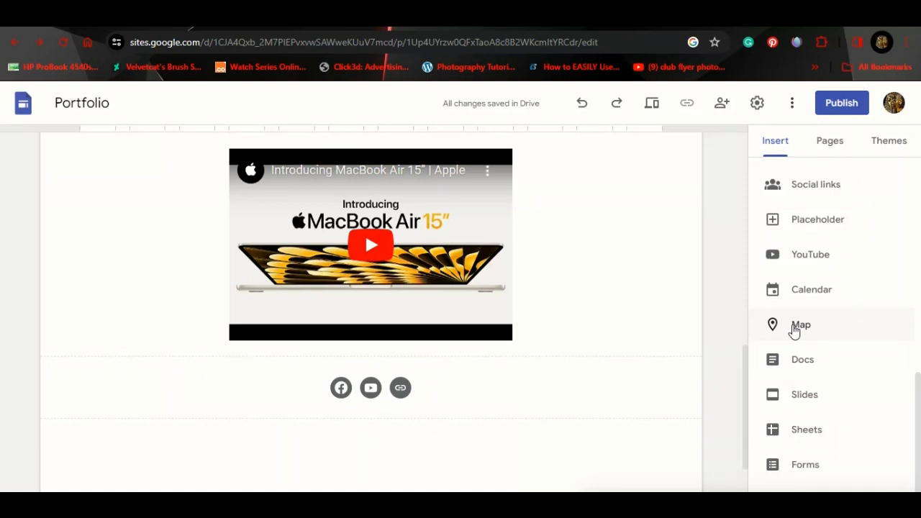
{"action": "scroll", "coordinate": [793, 331], "scroll_direction": "up", "scroll_amount": 5}
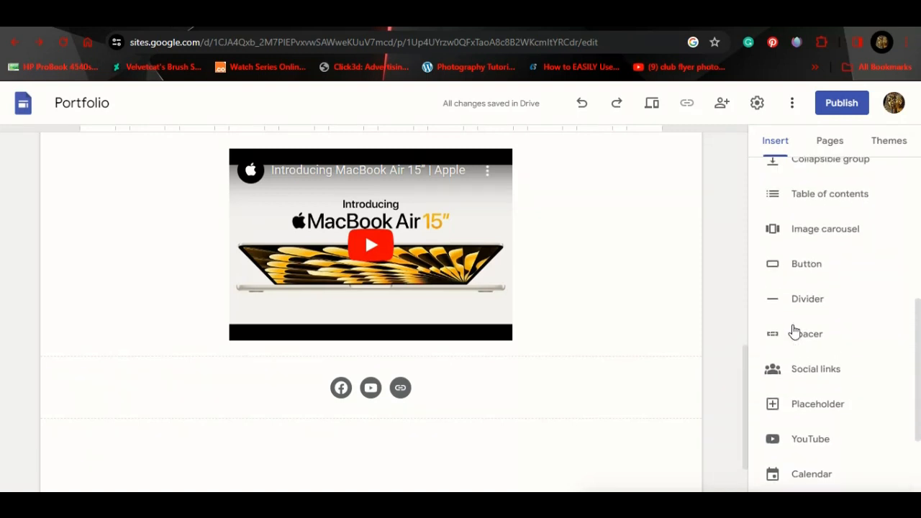
{"action": "scroll", "coordinate": [793, 331], "scroll_direction": "up", "scroll_amount": 3}
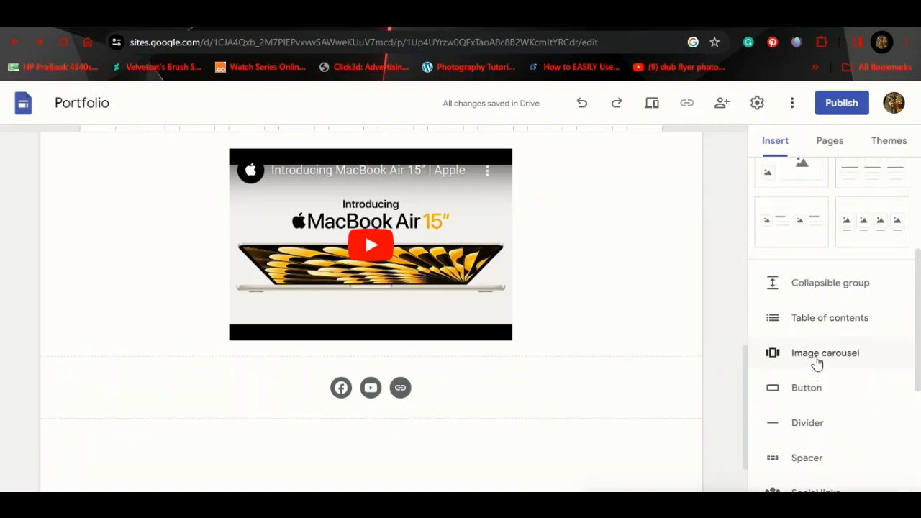
{"action": "left_click", "coordinate": [817, 363]}
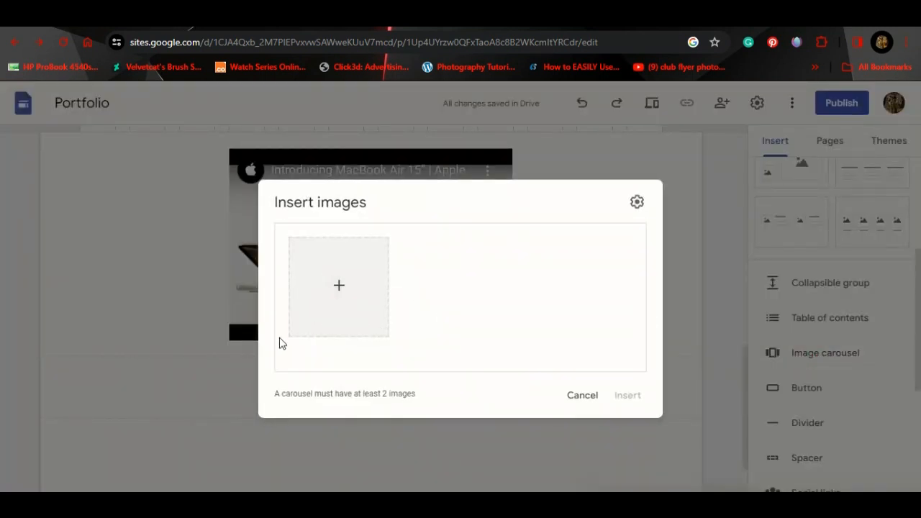
Step: Search Google Images for 'computer' to find carousel pictures
{"action": "left_click", "coordinate": [340, 287]}
{"action": "left_click", "coordinate": [368, 336]}
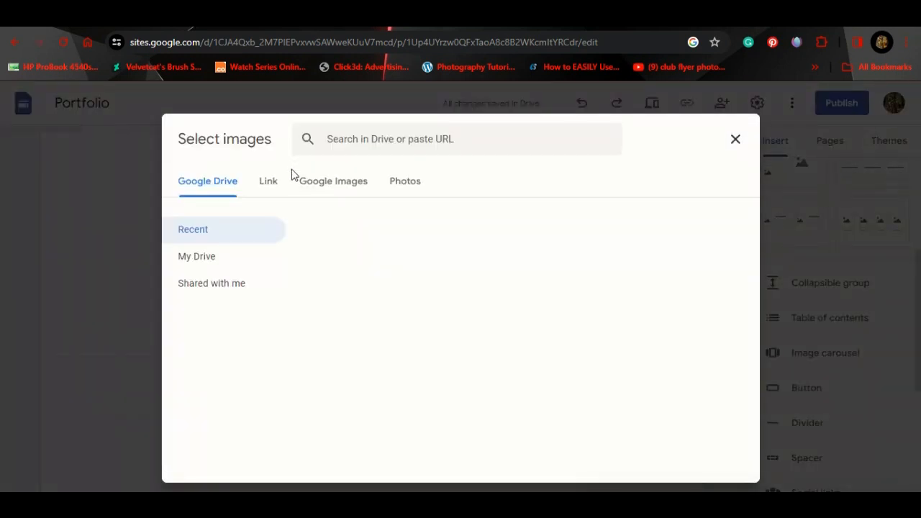
{"action": "left_click", "coordinate": [337, 189]}
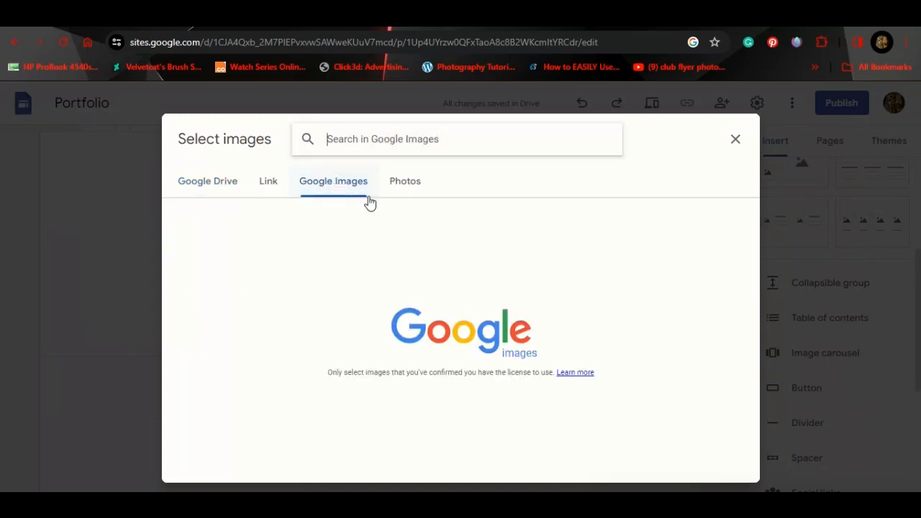
{"action": "left_click", "coordinate": [371, 136]}
{"action": "type", "text": "co"}
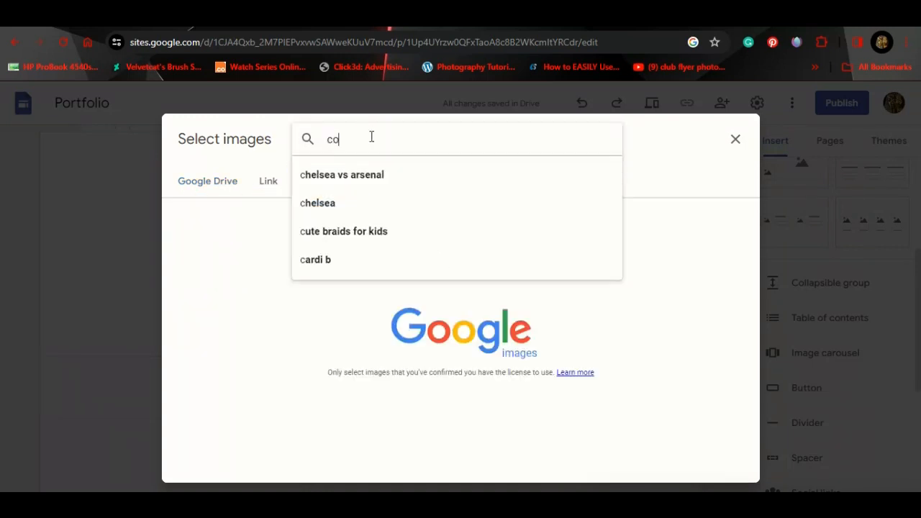
{"action": "type", "text": "mput"}
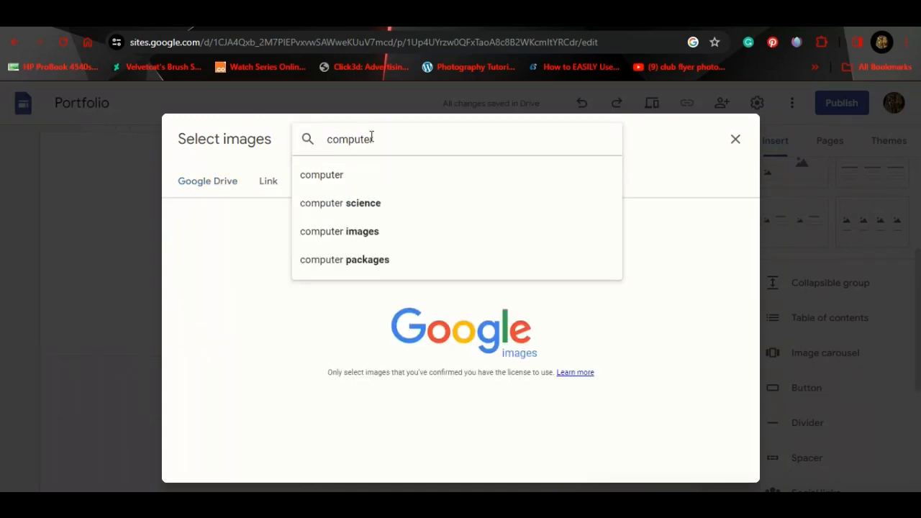
{"action": "type", "text": "er"}
{"action": "left_click", "coordinate": [369, 231]}
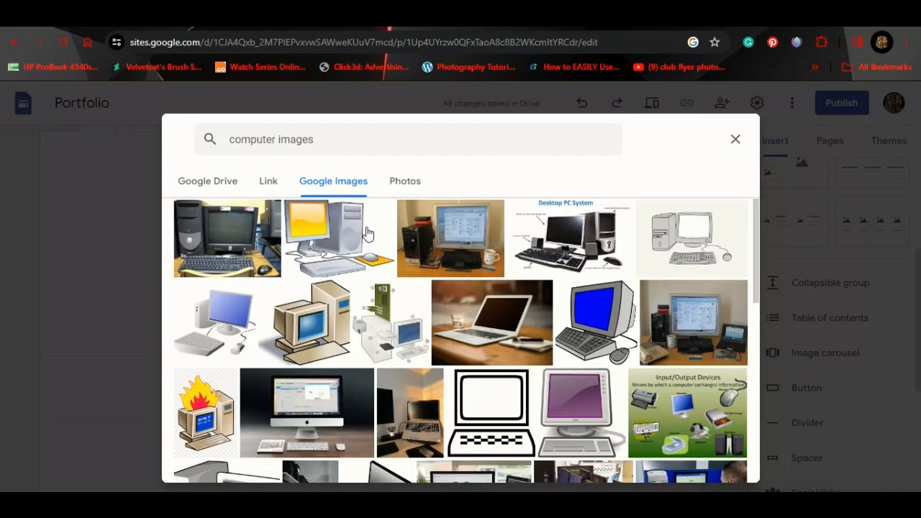
Step: Insert five computer photos: laptops, desktop, iMac and old Apple computer
{"action": "left_click", "coordinate": [476, 324]}
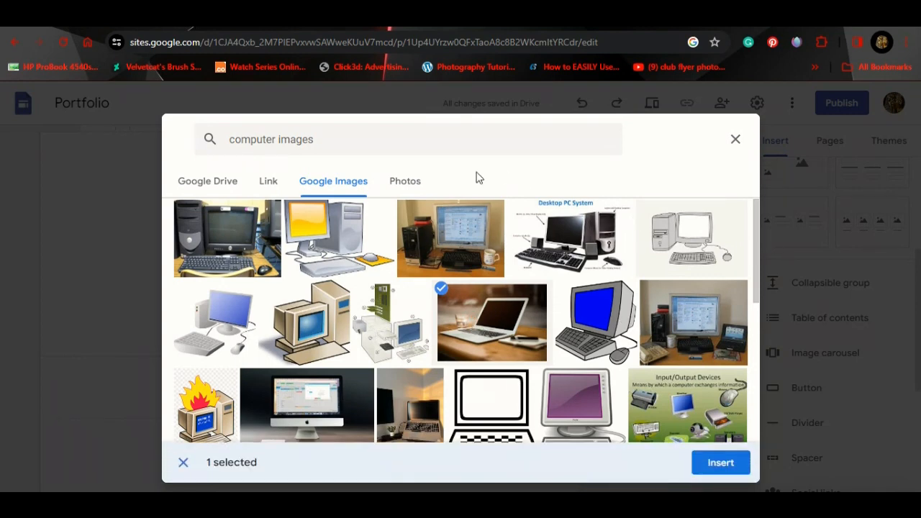
{"action": "left_click", "coordinate": [233, 246]}
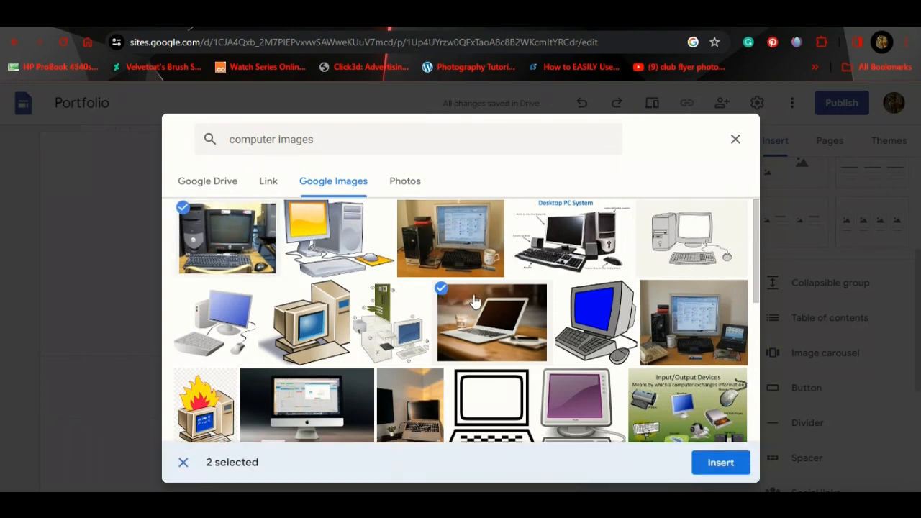
{"action": "left_click", "coordinate": [331, 399]}
{"action": "left_click", "coordinate": [419, 399]}
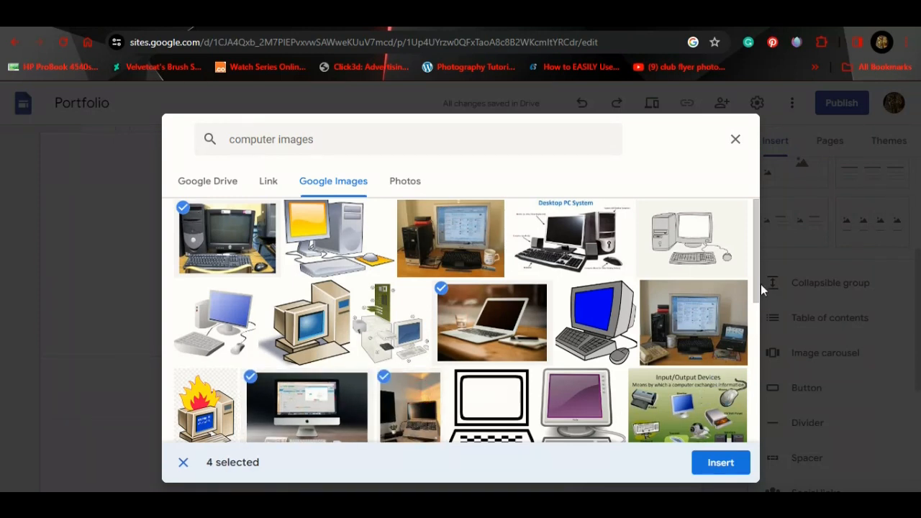
{"action": "left_click_drag", "start_coordinate": [761, 285], "coordinate": [735, 356]}
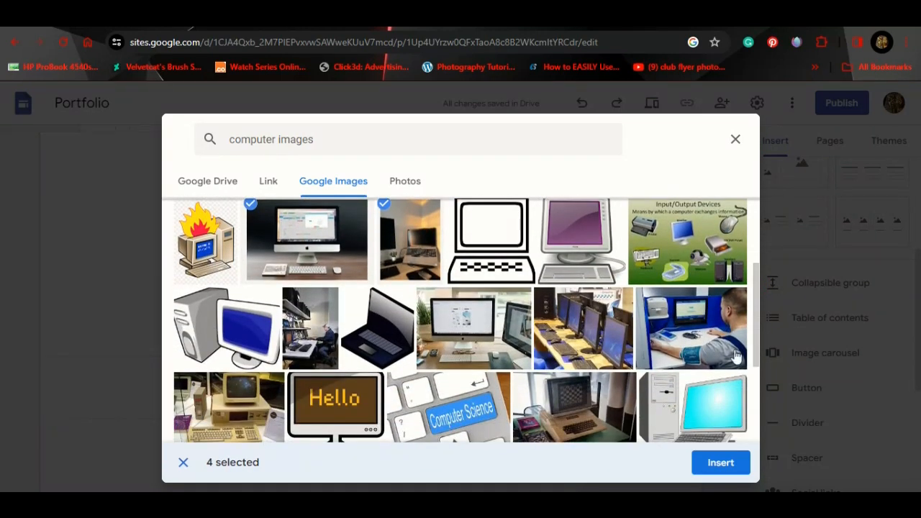
{"action": "left_click", "coordinate": [331, 352]}
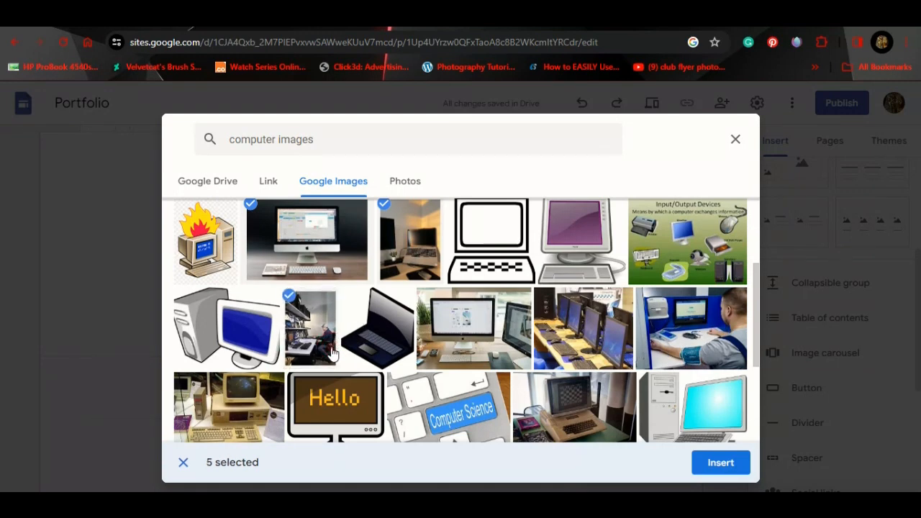
{"action": "left_click", "coordinate": [331, 351]}
{"action": "left_click", "coordinate": [615, 397]}
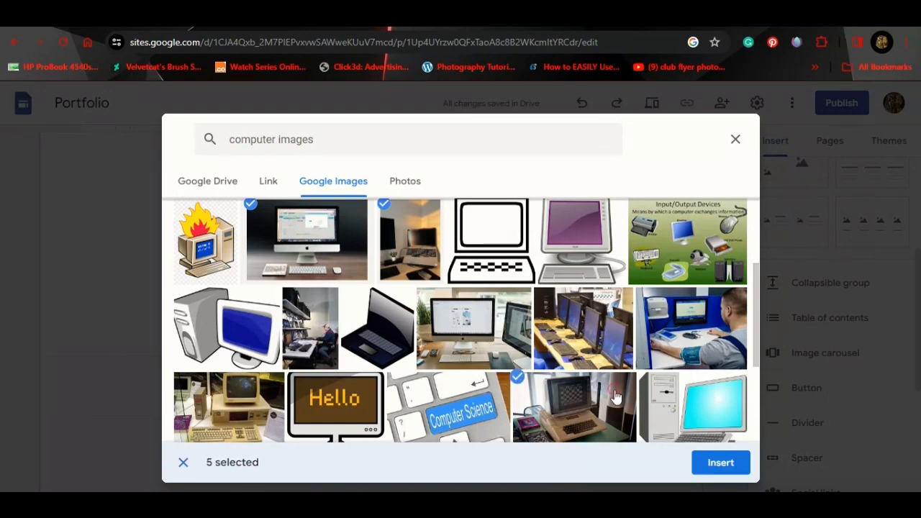
{"action": "left_click", "coordinate": [732, 464]}
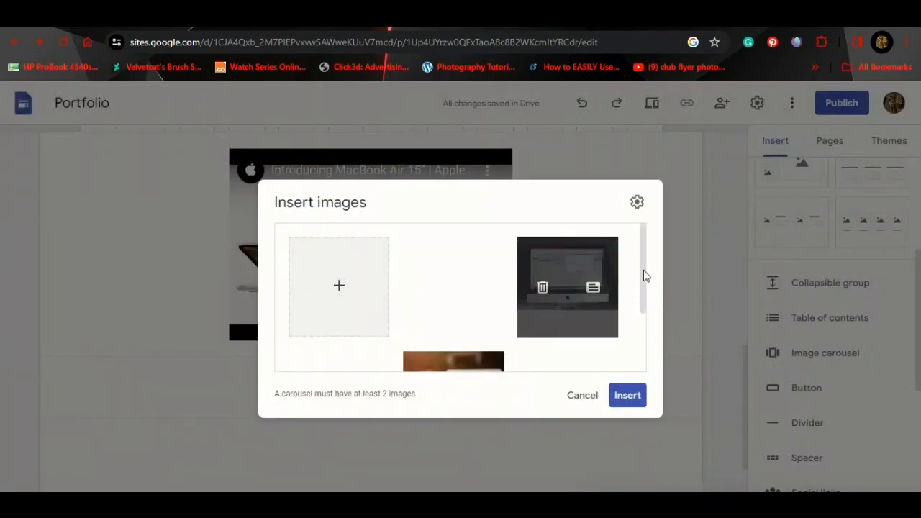
Step: Place the image carousel on the page and move the social icons section below it
{"action": "mouse_move", "coordinate": [645, 262]}
{"action": "left_mouse_down"}
{"action": "mouse_move", "coordinate": [646, 331]}
{"action": "mouse_move", "coordinate": [637, 312]}
{"action": "mouse_move", "coordinate": [644, 288]}
{"action": "mouse_move", "coordinate": [649, 365]}
{"action": "mouse_move", "coordinate": [647, 252]}
{"action": "left_mouse_up"}
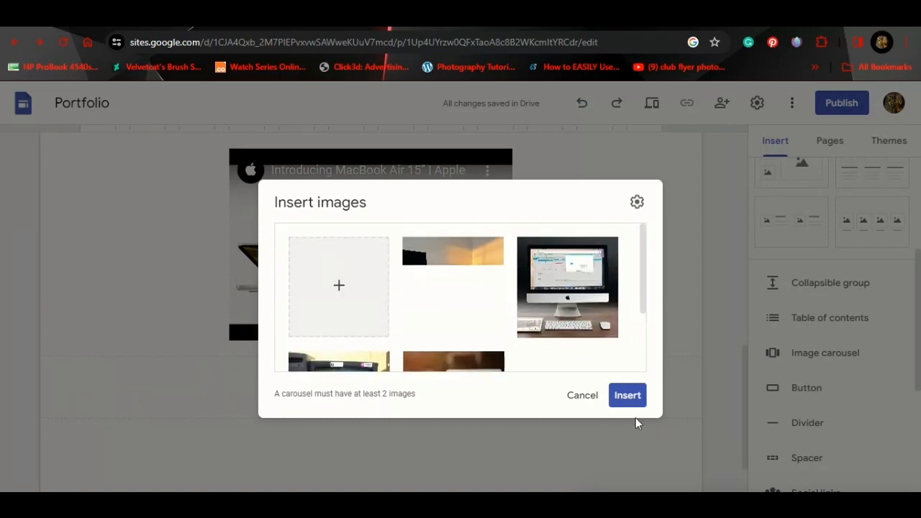
{"action": "left_click", "coordinate": [626, 400]}
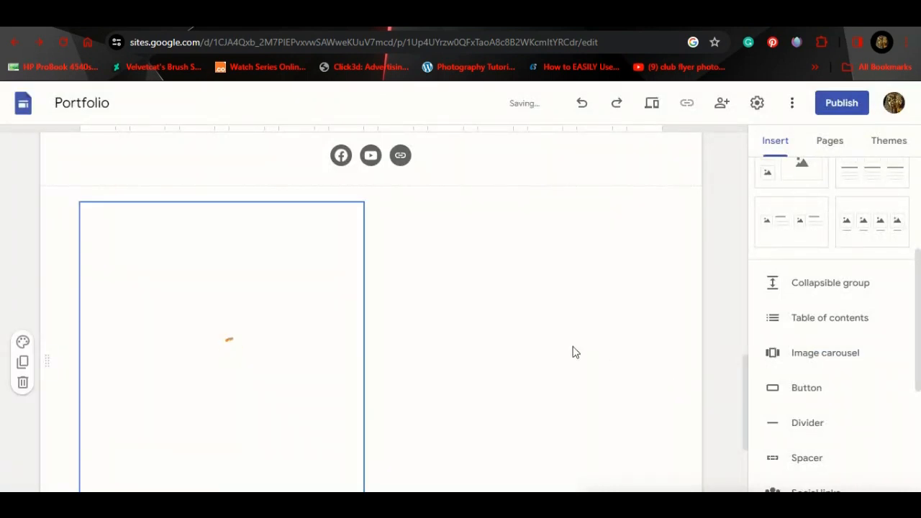
{"action": "scroll", "coordinate": [622, 286], "scroll_direction": "down", "scroll_amount": 4}
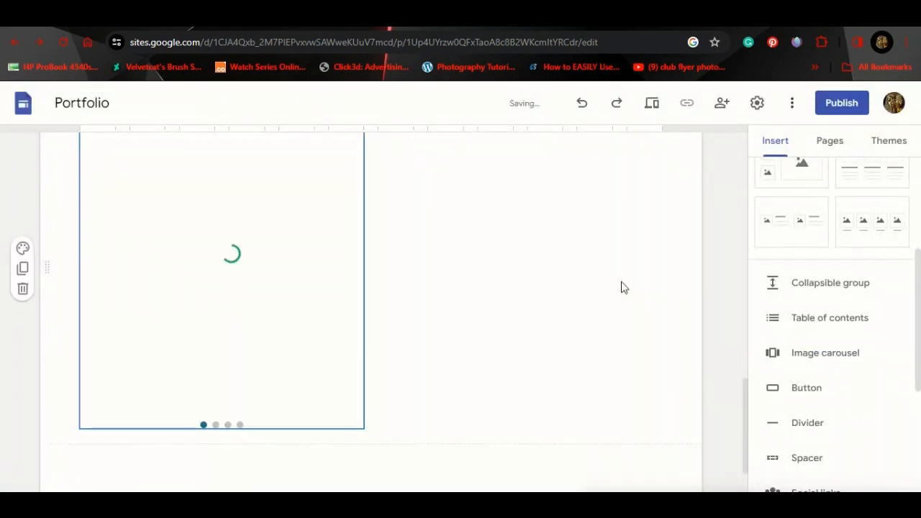
{"action": "scroll", "coordinate": [623, 288], "scroll_direction": "up", "scroll_amount": 6}
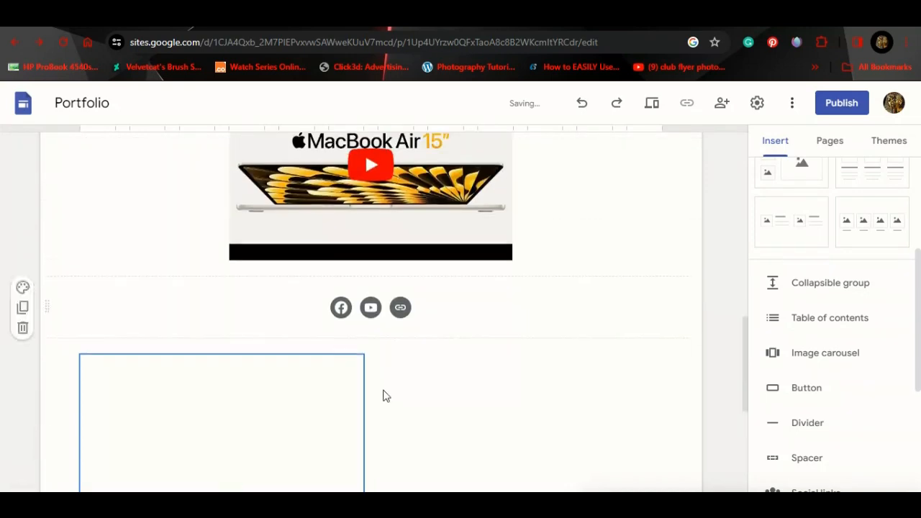
{"action": "scroll", "coordinate": [369, 450], "scroll_direction": "down", "scroll_amount": 2}
{"action": "scroll", "coordinate": [370, 449], "scroll_direction": "down", "scroll_amount": 1}
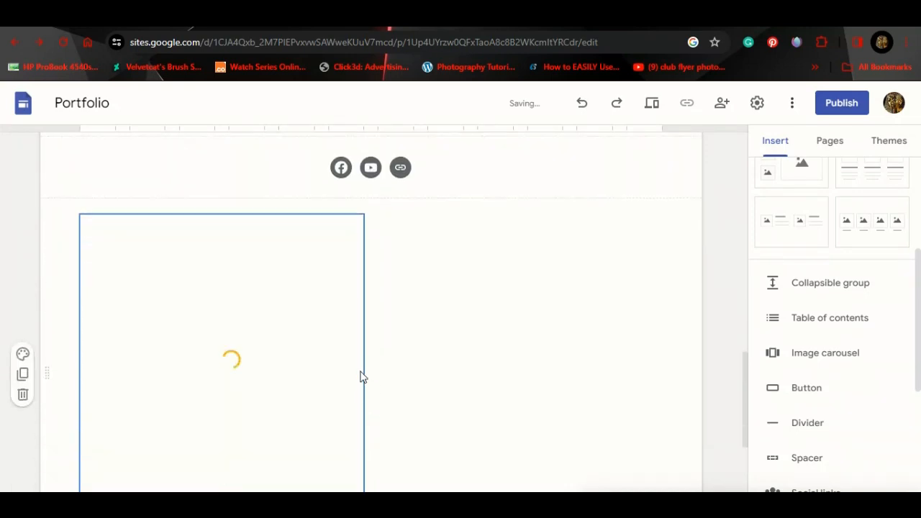
{"action": "scroll", "coordinate": [489, 297], "scroll_direction": "up", "scroll_amount": 10}
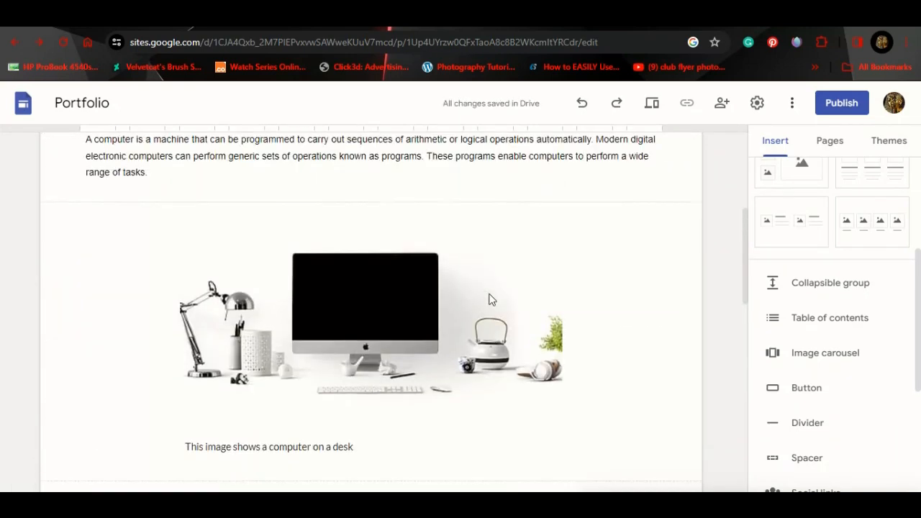
{"action": "scroll", "coordinate": [489, 293], "scroll_direction": "down", "scroll_amount": 5}
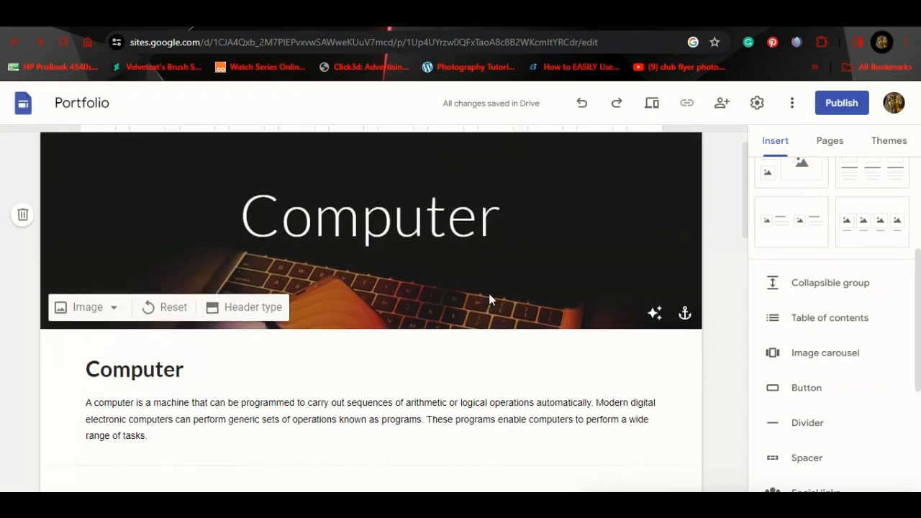
{"action": "scroll", "coordinate": [490, 294], "scroll_direction": "up", "scroll_amount": 5}
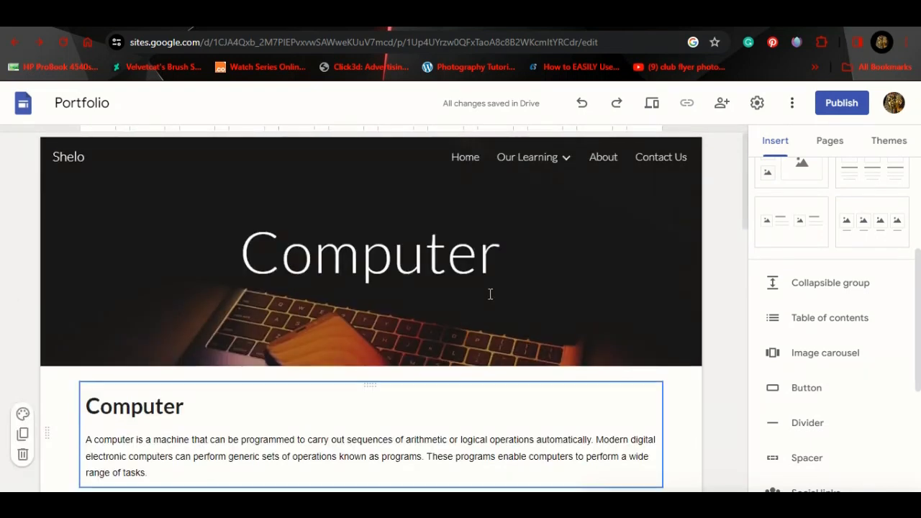
{"action": "scroll", "coordinate": [490, 295], "scroll_direction": "down", "scroll_amount": 10}
{"action": "scroll", "coordinate": [490, 294], "scroll_direction": "down", "scroll_amount": 4}
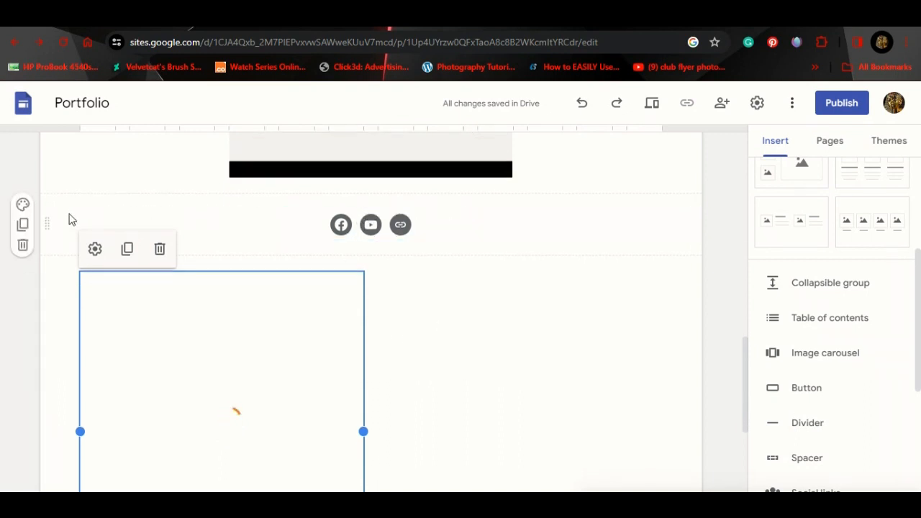
{"action": "left_click_drag", "start_coordinate": [49, 219], "coordinate": [45, 488]}
{"action": "left_click_drag", "start_coordinate": [18, 288], "coordinate": [26, 279]}
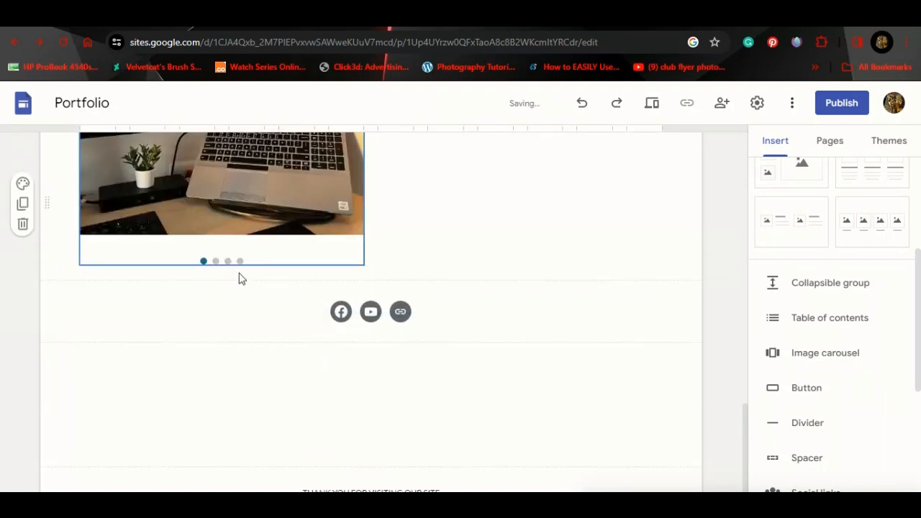
Step: Widen the image carousel and reposition it toward the page centre
{"action": "left_click", "coordinate": [363, 229]}
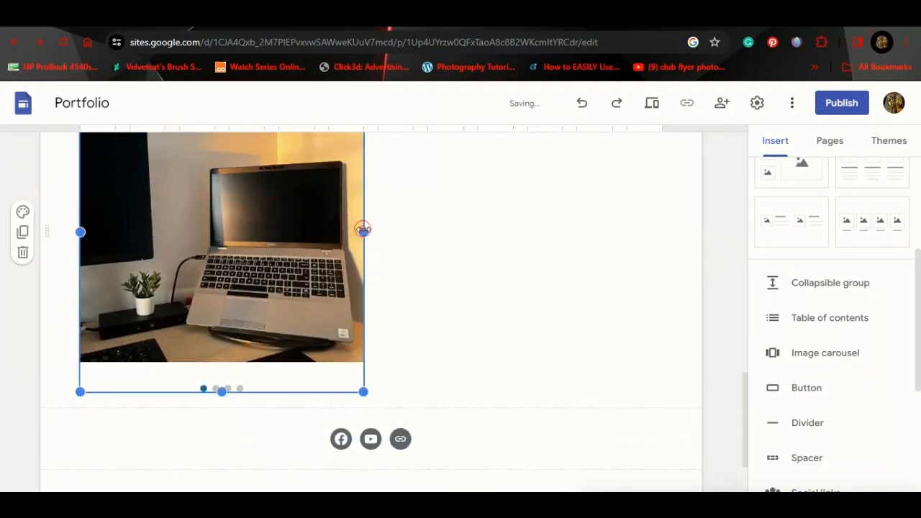
{"action": "left_click_drag", "start_coordinate": [363, 231], "coordinate": [538, 232]}
{"action": "left_click_drag", "start_coordinate": [418, 234], "coordinate": [352, 235]}
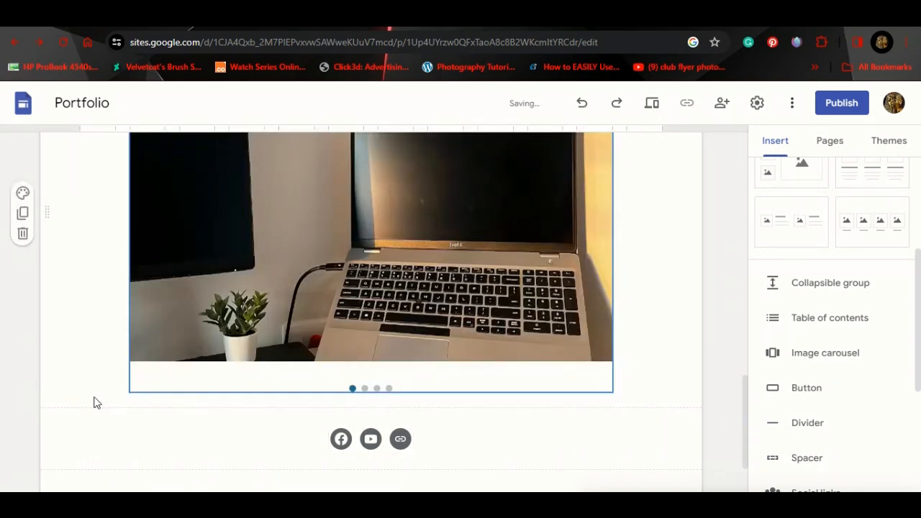
{"action": "left_click", "coordinate": [679, 299]}
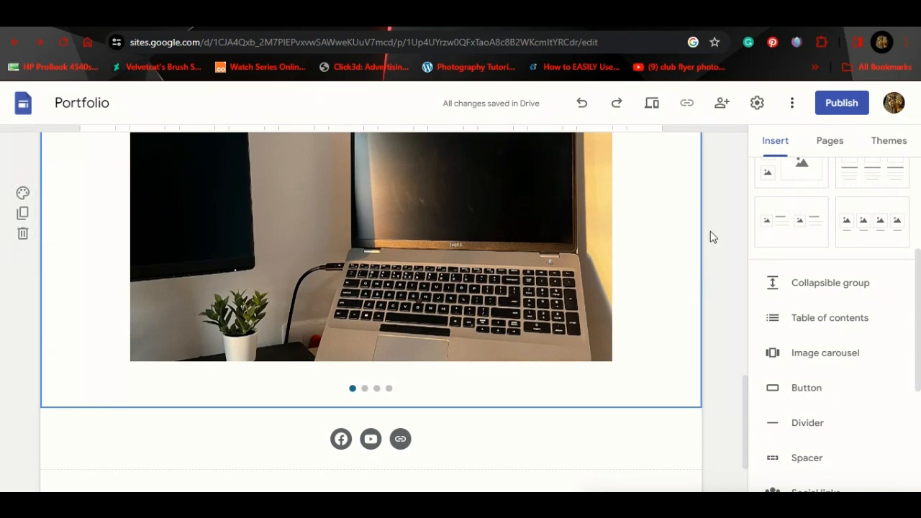
{"action": "scroll", "coordinate": [710, 231], "scroll_direction": "up", "scroll_amount": 2}
{"action": "scroll", "coordinate": [518, 394], "scroll_direction": "up", "scroll_amount": 6}
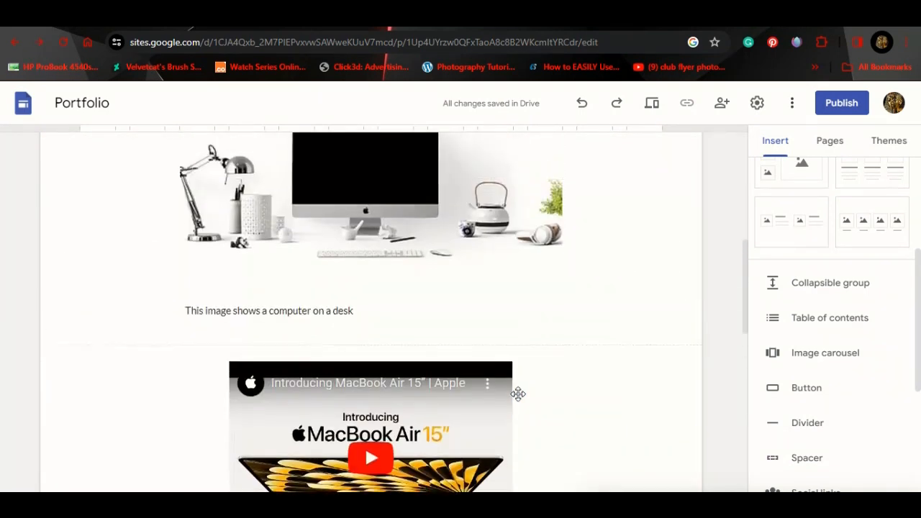
{"action": "scroll", "coordinate": [518, 394], "scroll_direction": "down", "scroll_amount": 8}
{"action": "scroll", "coordinate": [518, 394], "scroll_direction": "down", "scroll_amount": 1}
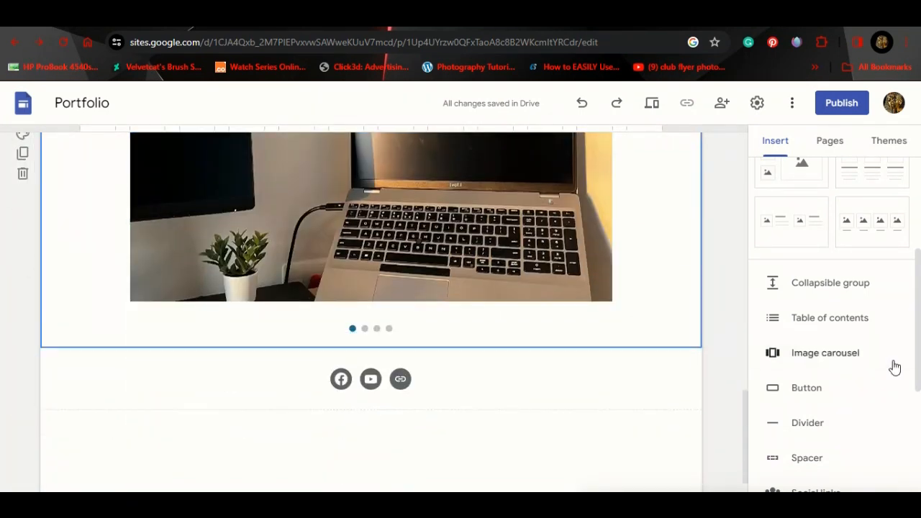
{"action": "left_click_drag", "start_coordinate": [919, 314], "coordinate": [918, 446]}
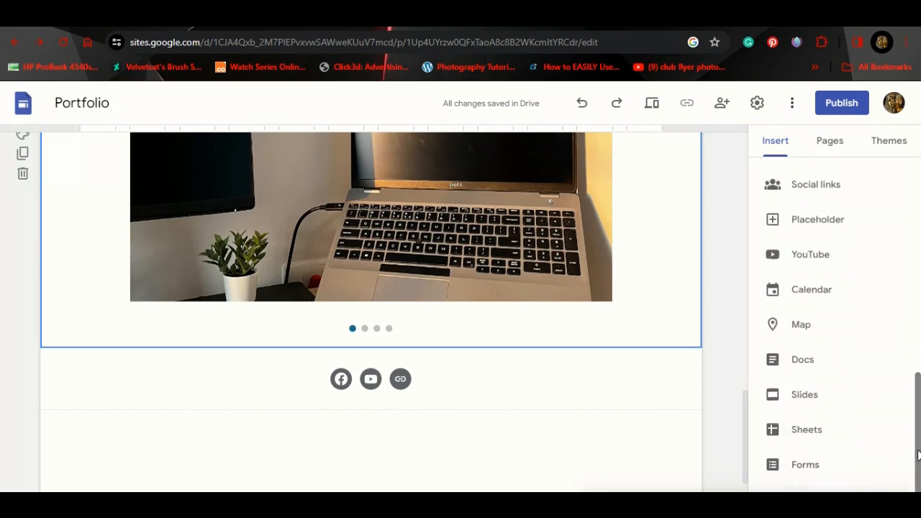
{"action": "left_click_drag", "start_coordinate": [920, 419], "coordinate": [919, 199]}
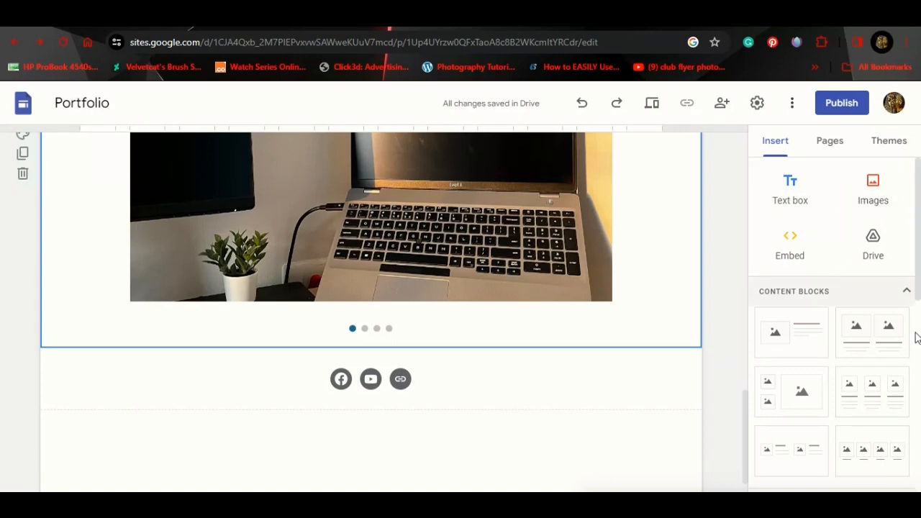
{"action": "scroll", "coordinate": [841, 385], "scroll_direction": "down", "scroll_amount": 6}
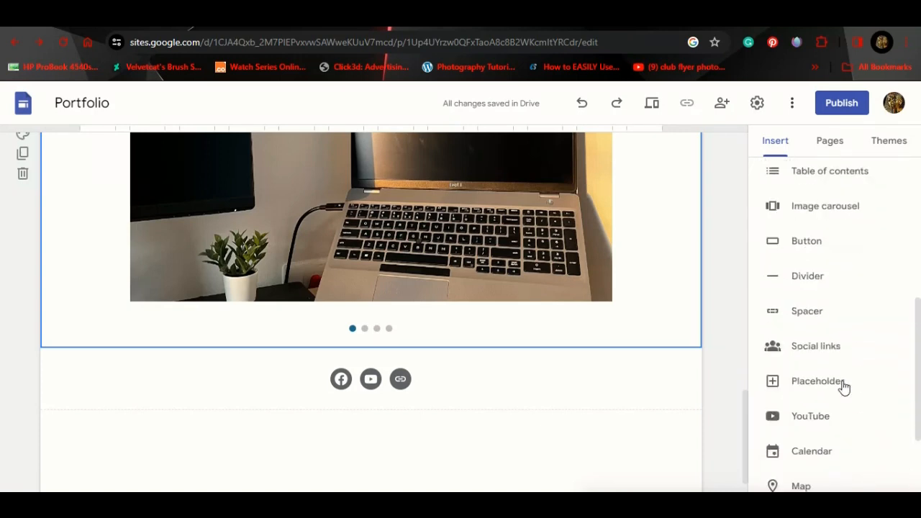
{"action": "scroll", "coordinate": [843, 387], "scroll_direction": "down", "scroll_amount": 3}
Step: Try the Aristotle theme with a teal accent, then the Diplomat theme
{"action": "left_click", "coordinate": [883, 137]}
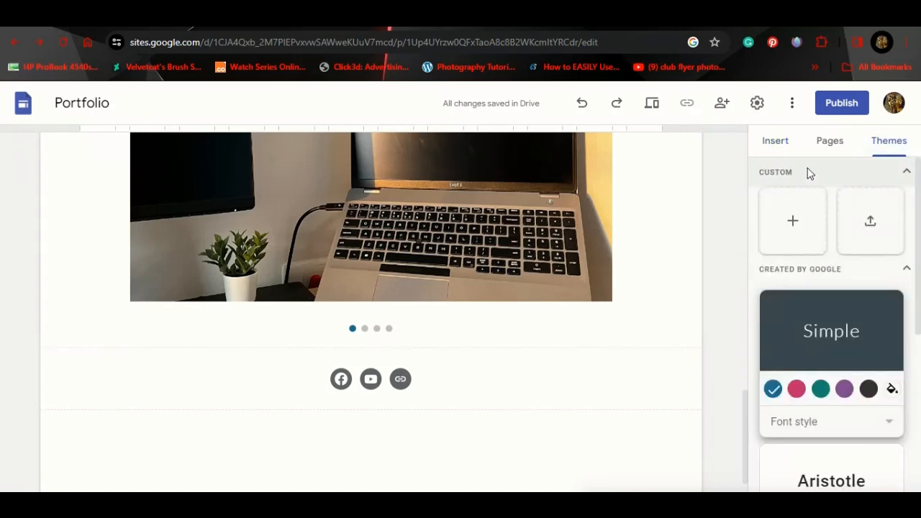
{"action": "scroll", "coordinate": [917, 267], "scroll_direction": "down", "scroll_amount": 3}
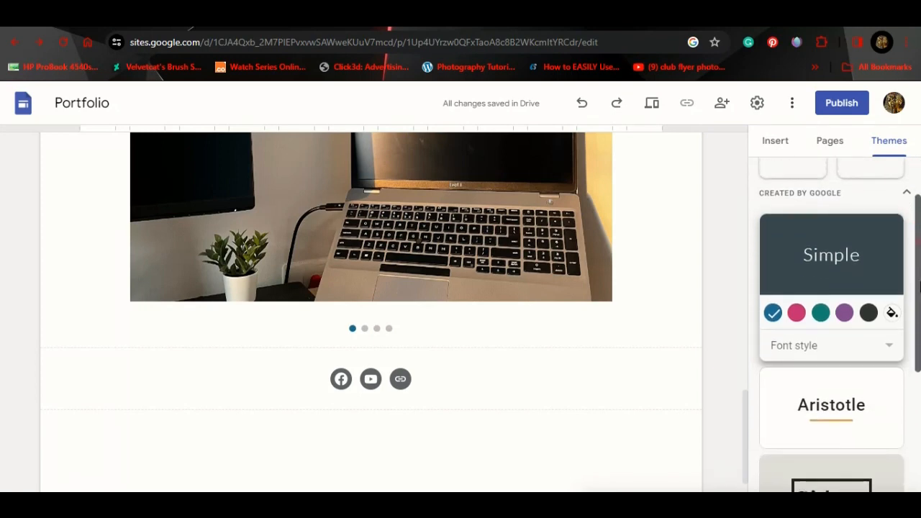
{"action": "scroll", "coordinate": [918, 342], "scroll_direction": "down", "scroll_amount": 1}
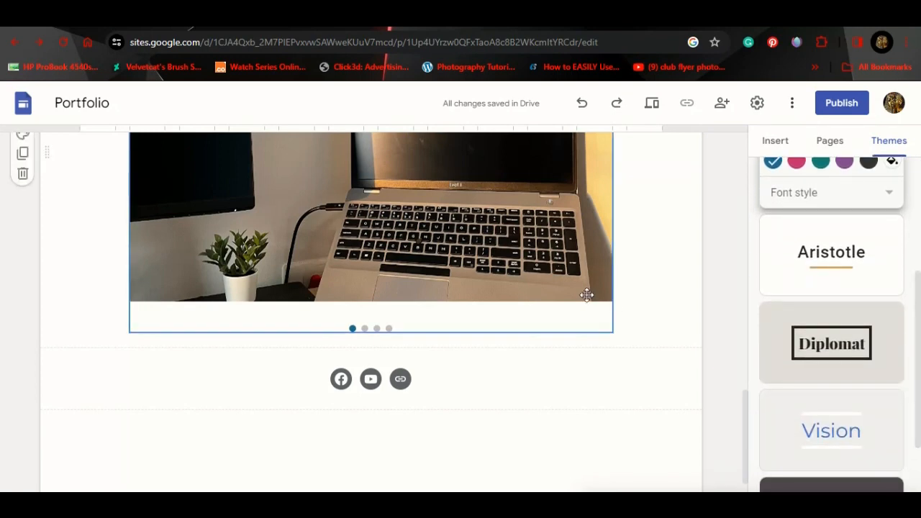
{"action": "scroll", "coordinate": [585, 295], "scroll_direction": "up", "scroll_amount": 10}
{"action": "scroll", "coordinate": [587, 294], "scroll_direction": "up", "scroll_amount": 3}
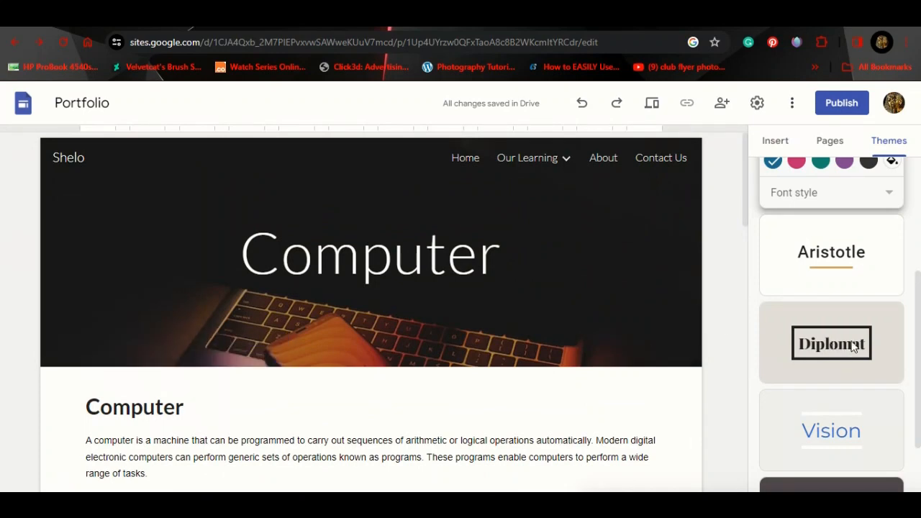
{"action": "left_click", "coordinate": [843, 275]}
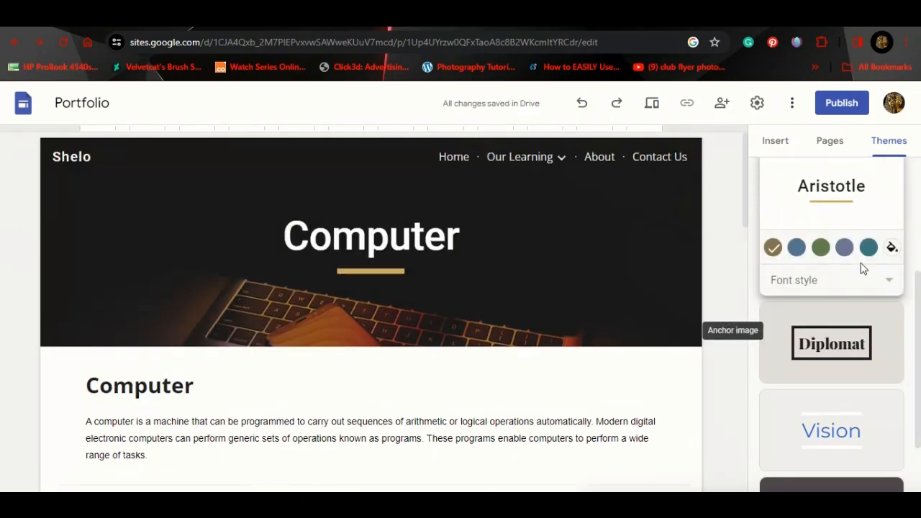
{"action": "left_click", "coordinate": [868, 248]}
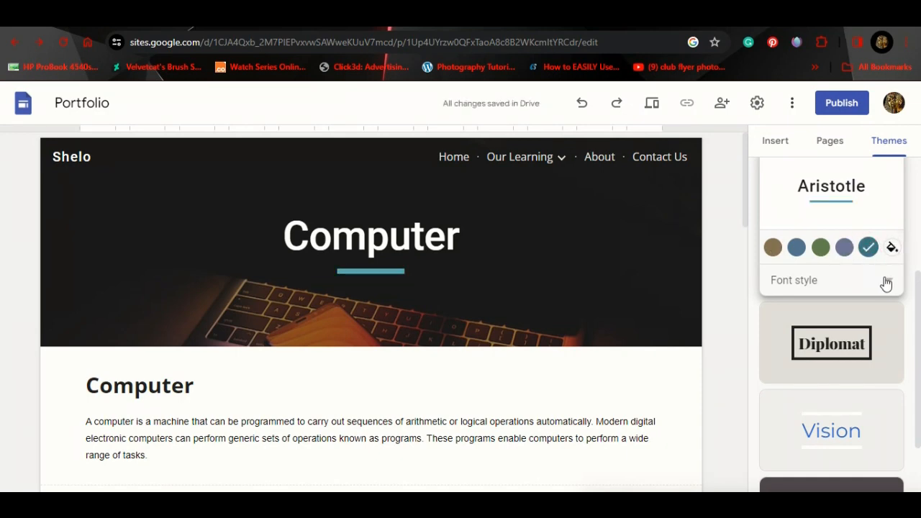
{"action": "left_click", "coordinate": [889, 317]}
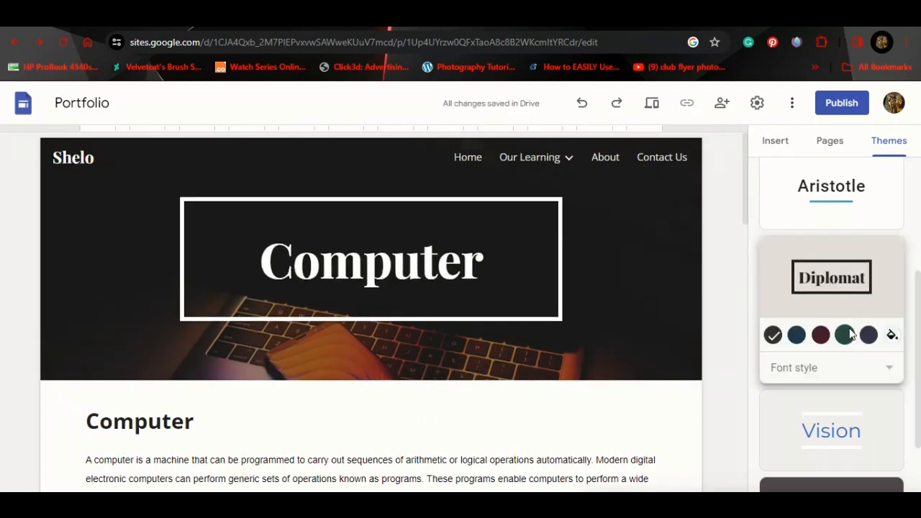
Step: Return to the Aristotle theme and choose a custom accent colour
{"action": "left_click", "coordinate": [828, 200]}
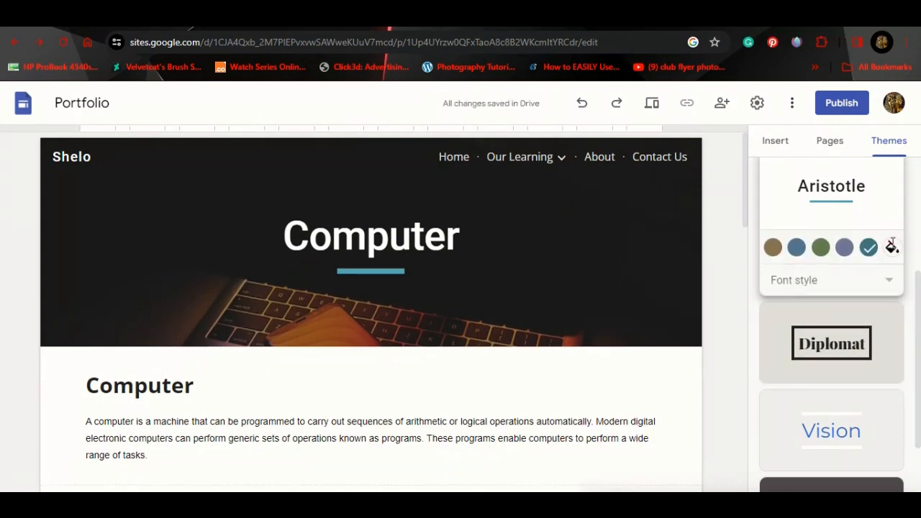
{"action": "left_click", "coordinate": [891, 247]}
{"action": "left_click", "coordinate": [876, 275]}
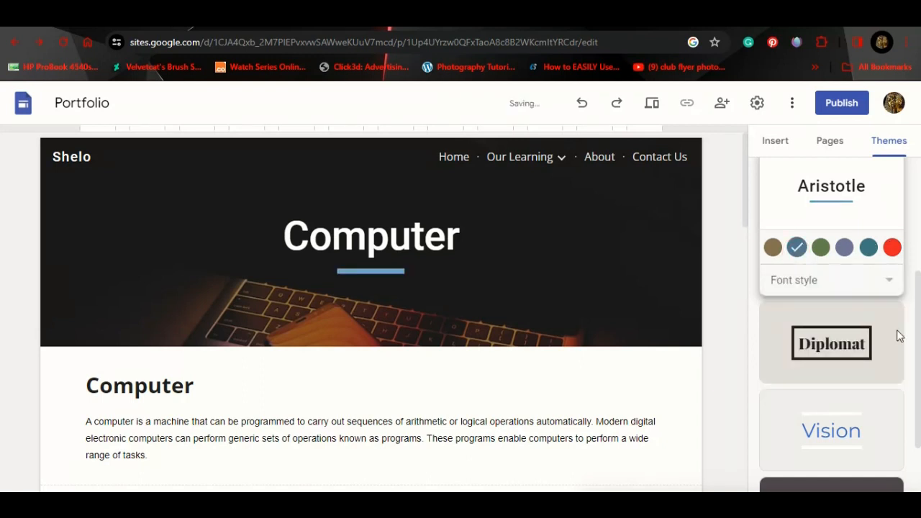
{"action": "scroll", "coordinate": [878, 403], "scroll_direction": "down", "scroll_amount": 2}
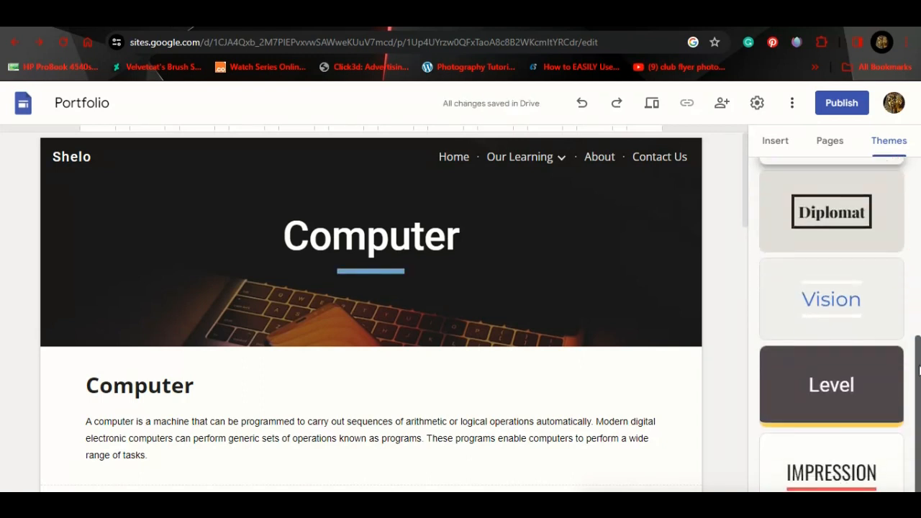
{"action": "left_click", "coordinate": [854, 478]}
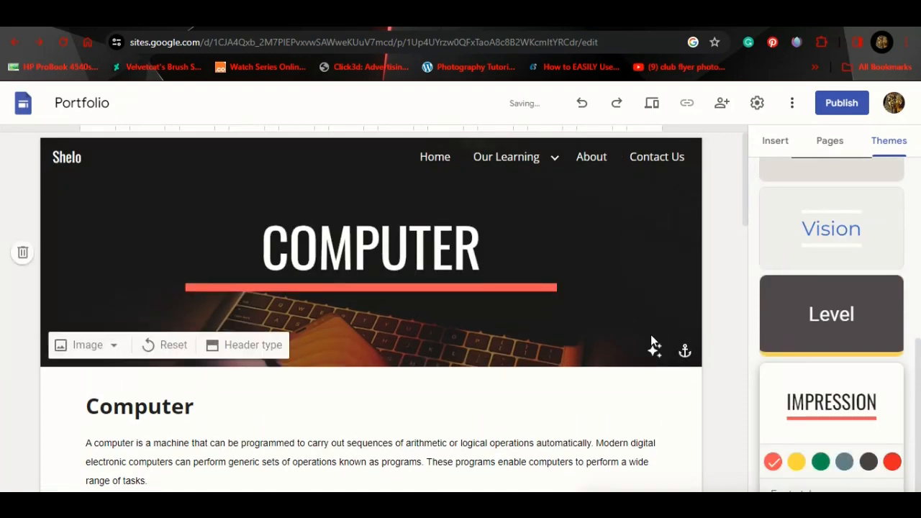
{"action": "scroll", "coordinate": [634, 216], "scroll_direction": "down", "scroll_amount": 10}
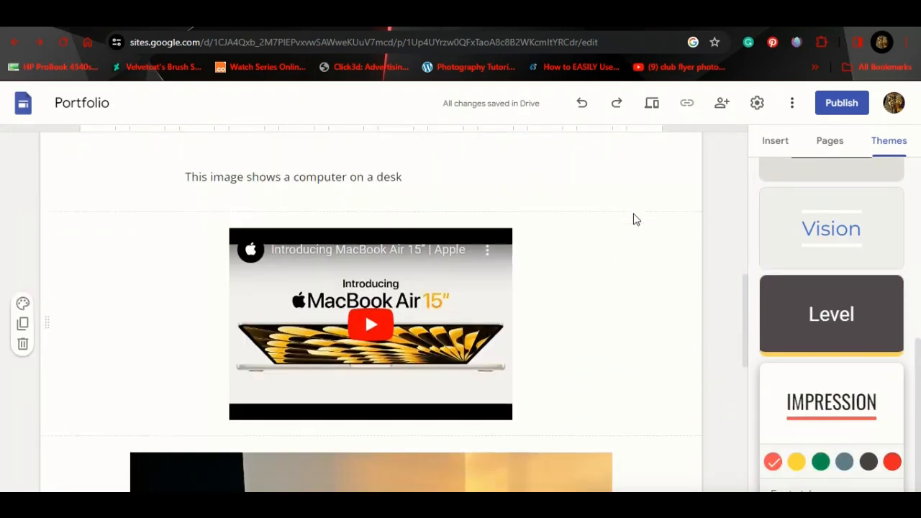
{"action": "scroll", "coordinate": [633, 218], "scroll_direction": "down", "scroll_amount": 5}
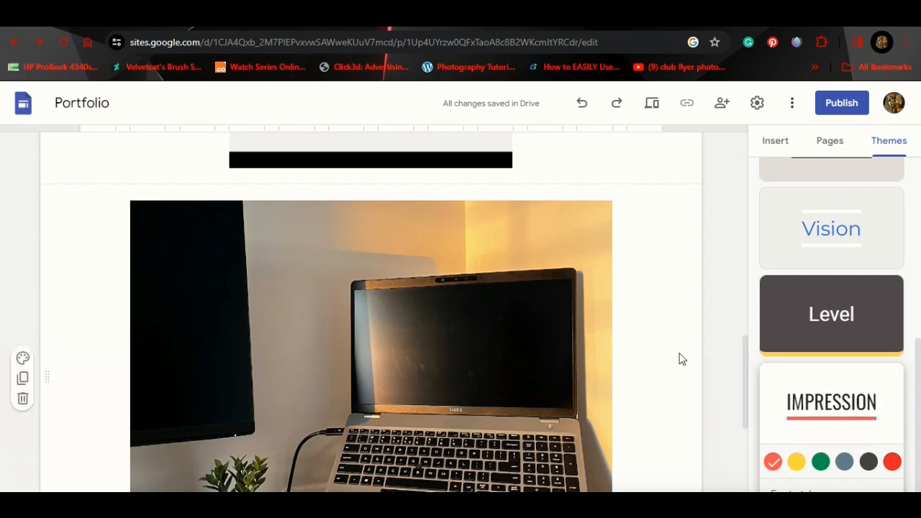
{"action": "scroll", "coordinate": [681, 359], "scroll_direction": "down", "scroll_amount": 2}
{"action": "scroll", "coordinate": [852, 356], "scroll_direction": "up", "scroll_amount": 5}
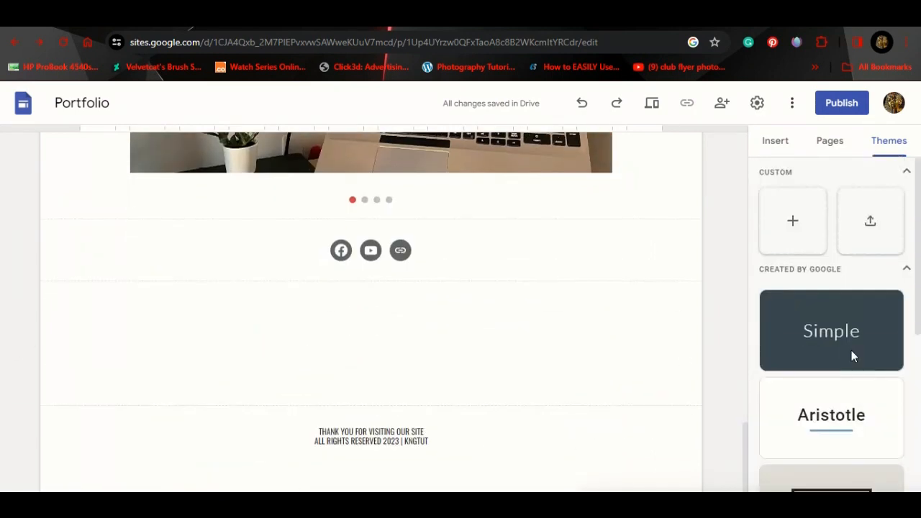
{"action": "left_click", "coordinate": [840, 419]}
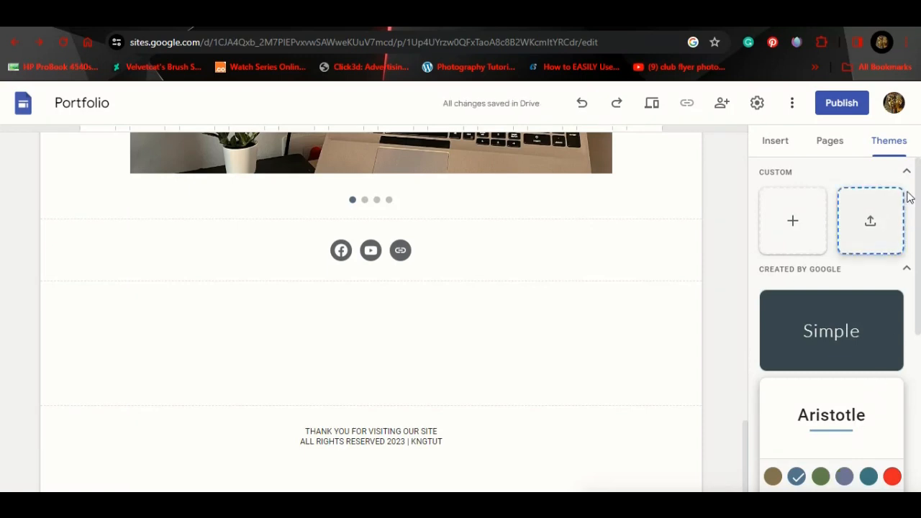
{"action": "left_click_drag", "start_coordinate": [917, 218], "coordinate": [917, 399]}
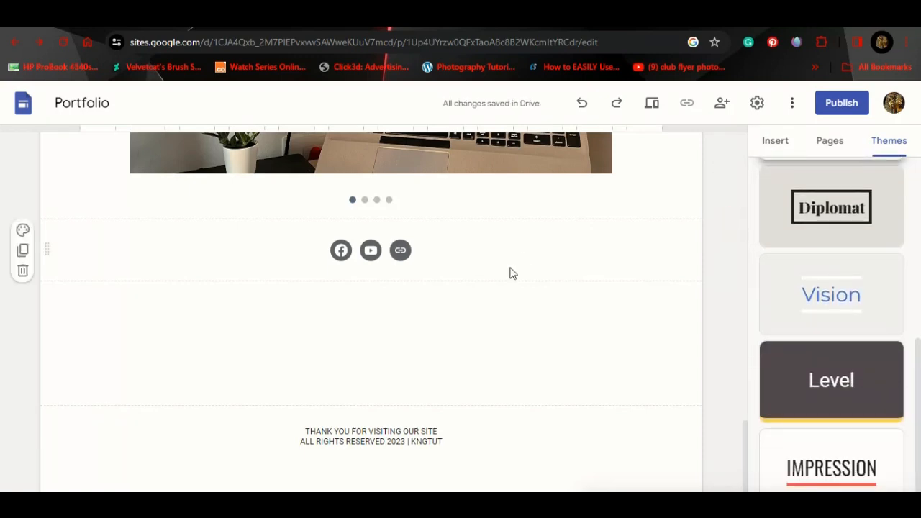
{"action": "scroll", "coordinate": [512, 271], "scroll_direction": "up", "scroll_amount": 15}
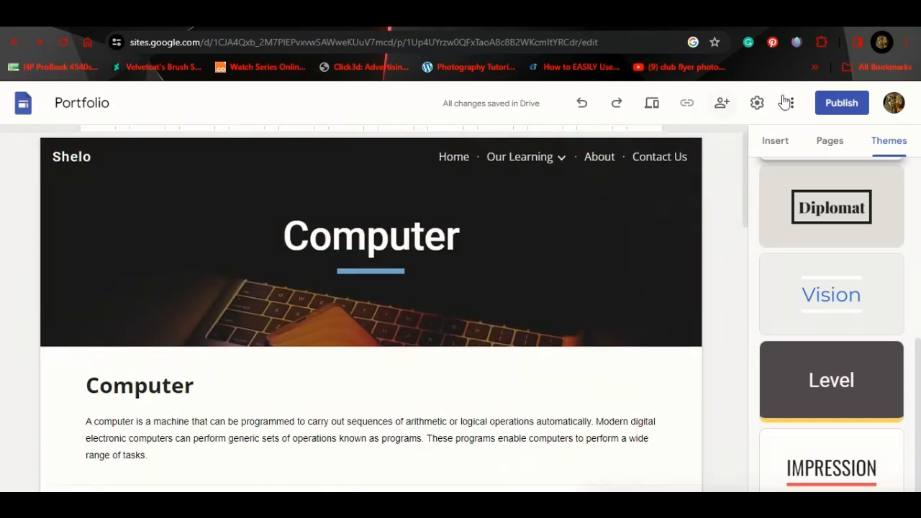
Step: Begin publishing with a 'kng' web address and open who-can-view sharing settings
{"action": "left_click", "coordinate": [843, 109]}
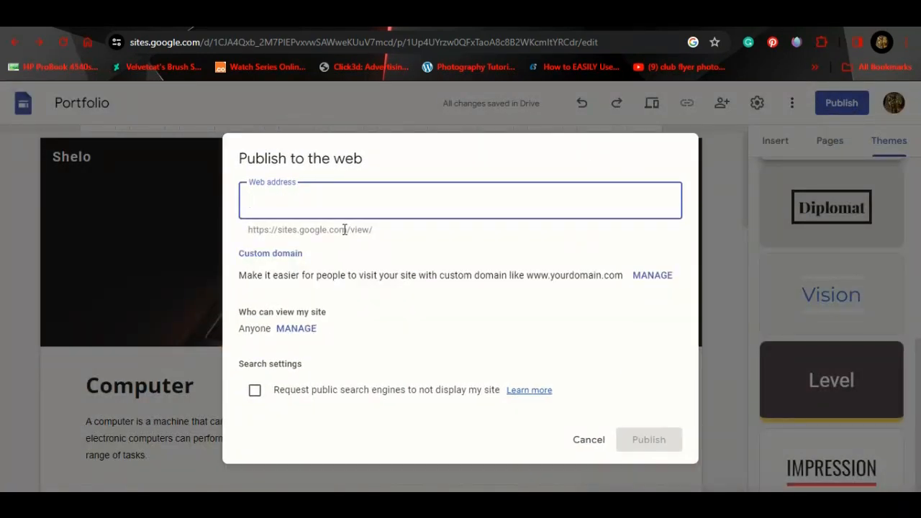
{"action": "type", "text": "kngtut"}
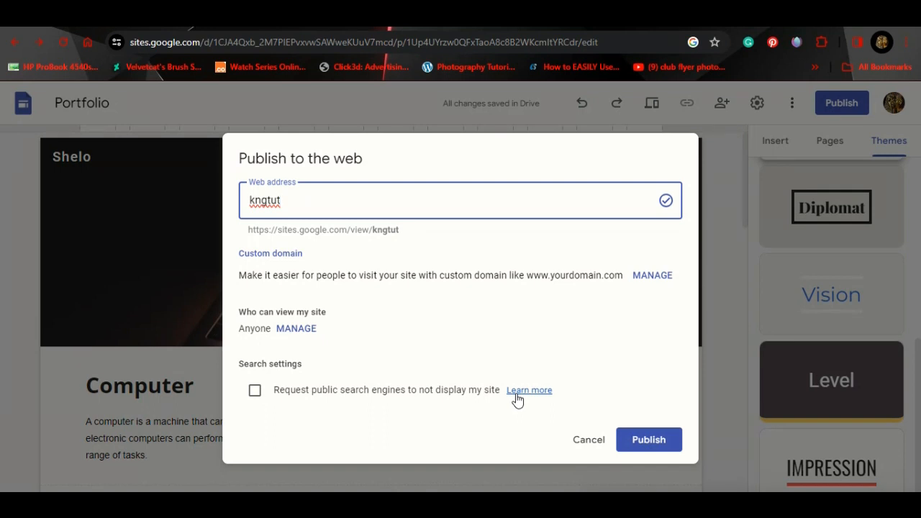
{"action": "left_click", "coordinate": [296, 328]}
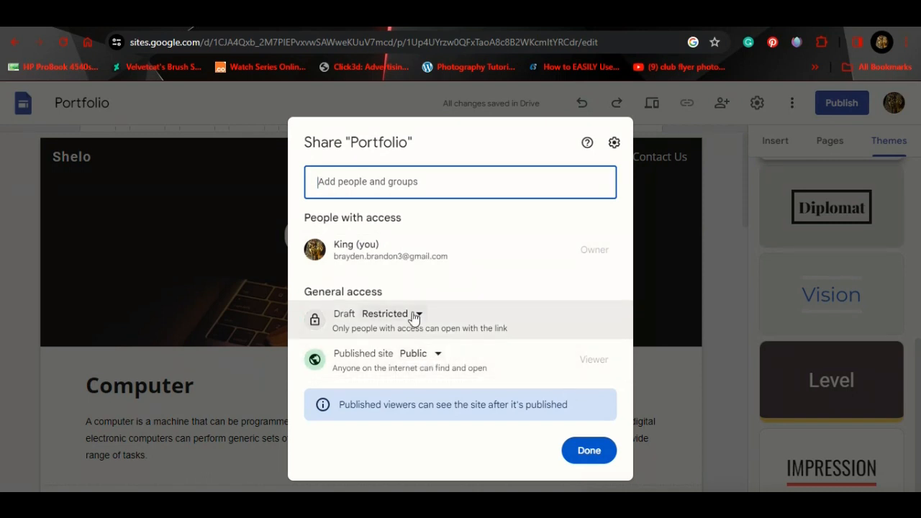
Step: Invite a suggested contact as Editor with the note 'I want you to be an editor'
{"action": "left_click", "coordinate": [386, 183]}
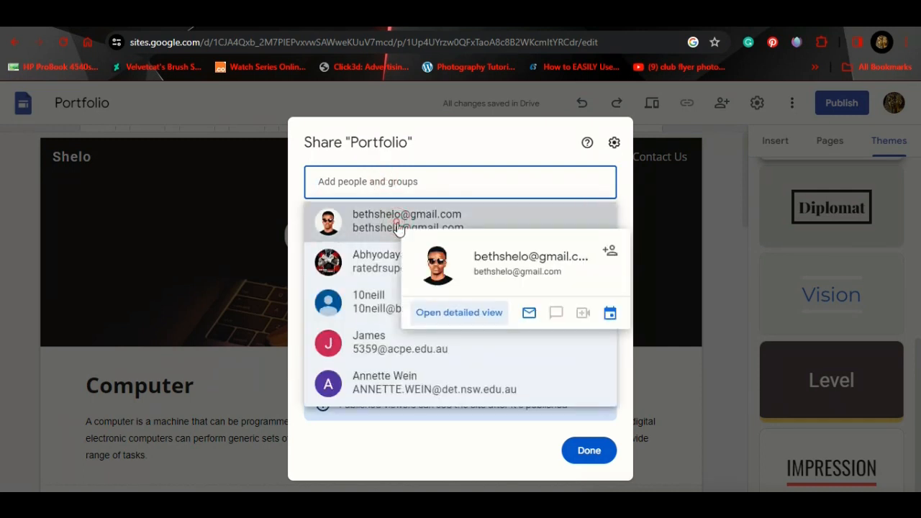
{"action": "left_click", "coordinate": [398, 216]}
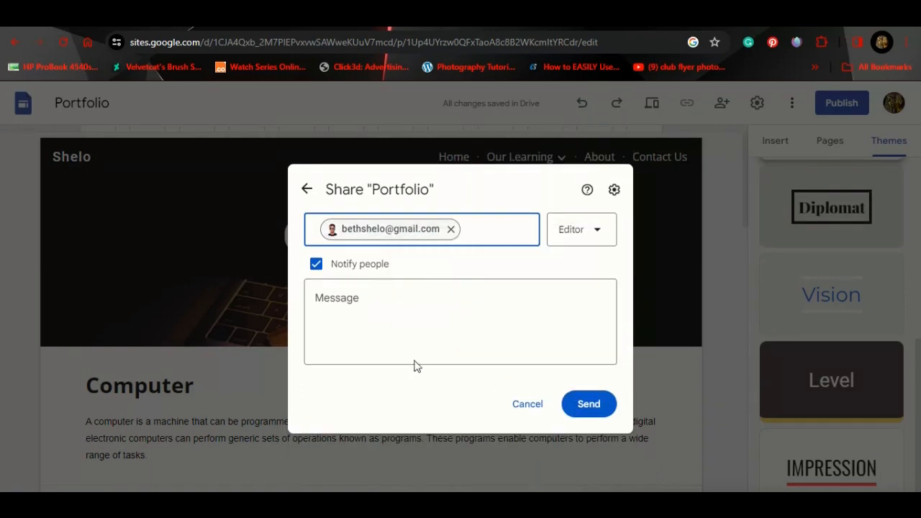
{"action": "left_click", "coordinate": [354, 300]}
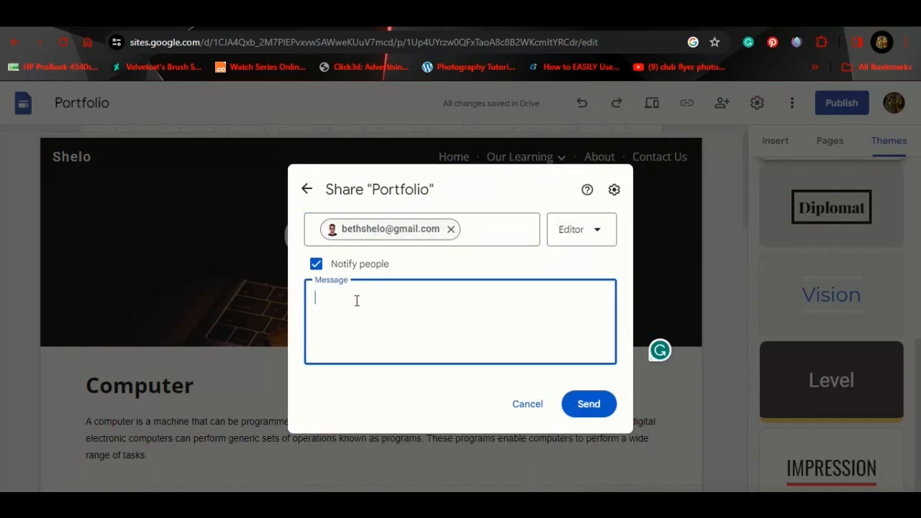
{"action": "type", "text": "Iw "}
{"action": "type", "text": " wan"}
{"action": "type", "text": "t you to"}
{"action": "type", "text": " be an editor"}
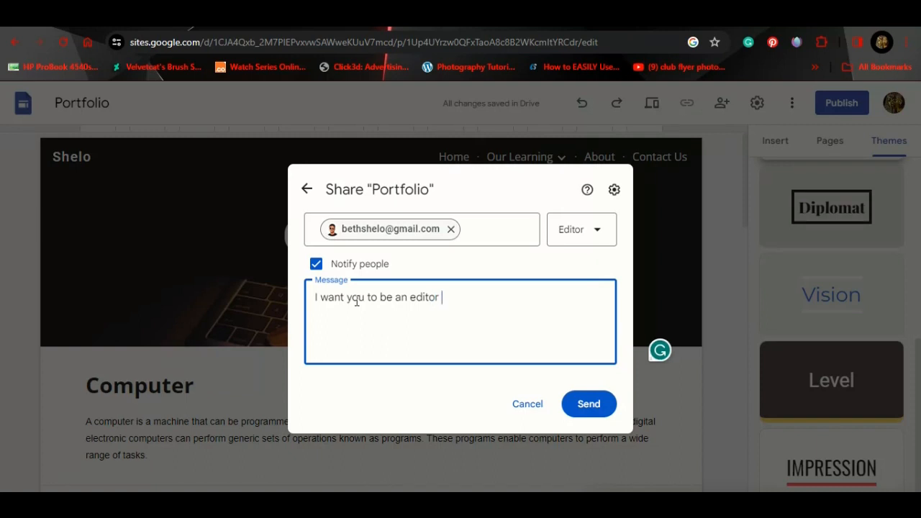
{"action": "left_click", "coordinate": [596, 234]}
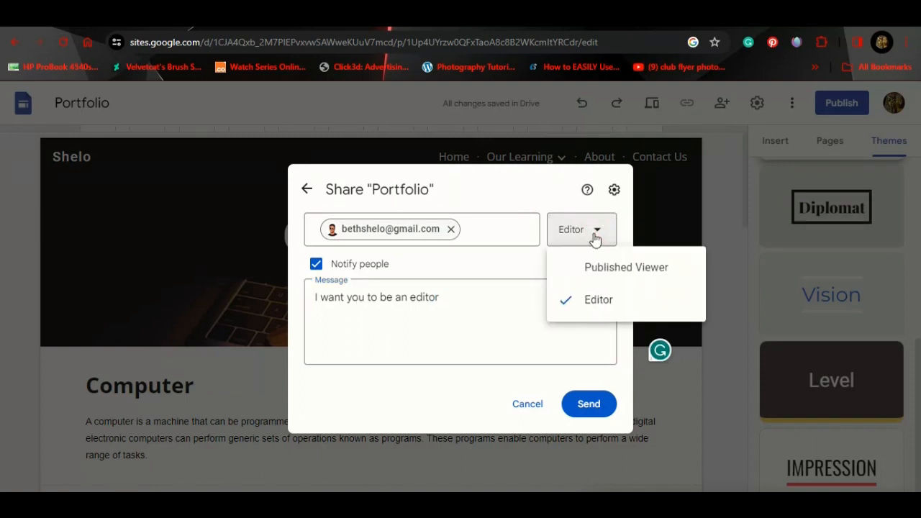
{"action": "left_click", "coordinate": [572, 273]}
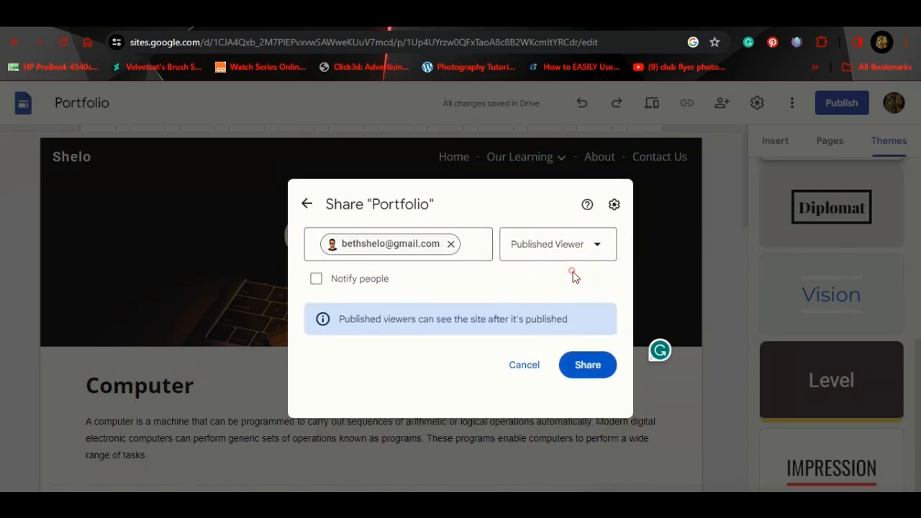
{"action": "left_click", "coordinate": [582, 267]}
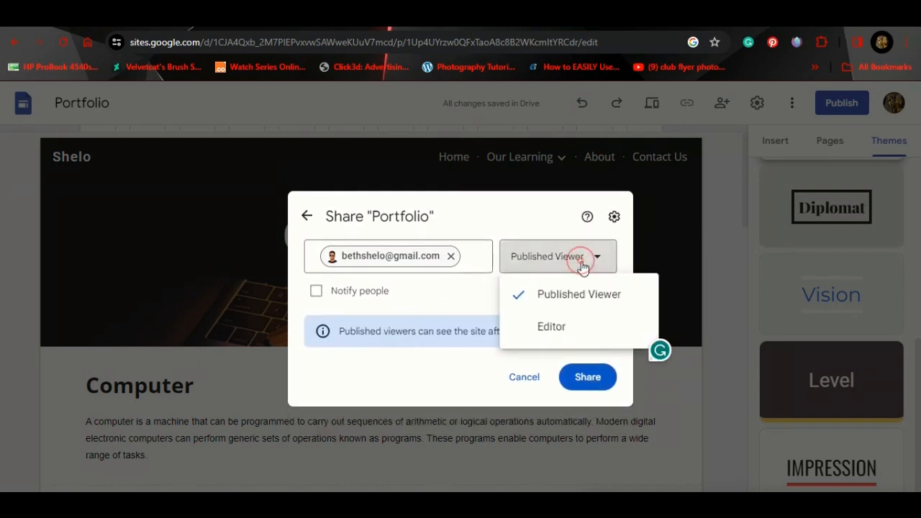
{"action": "left_click", "coordinate": [564, 327]}
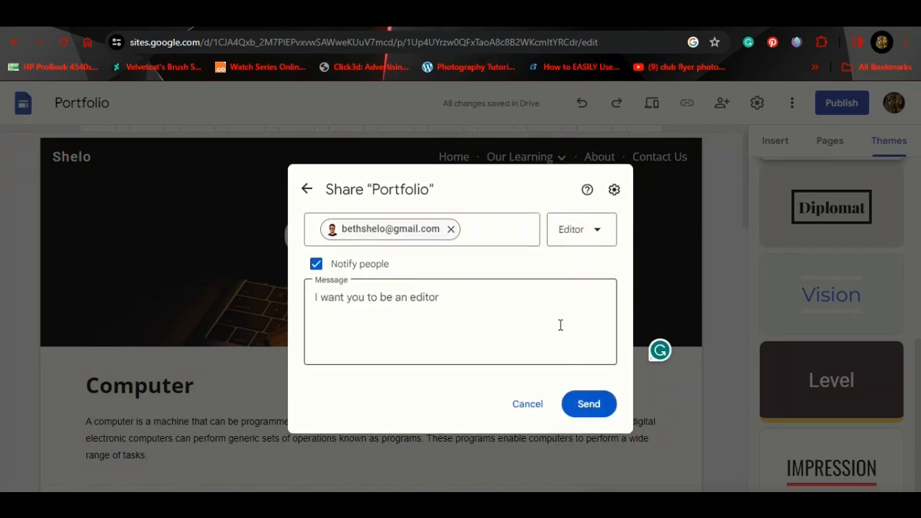
{"action": "left_click", "coordinate": [584, 407]}
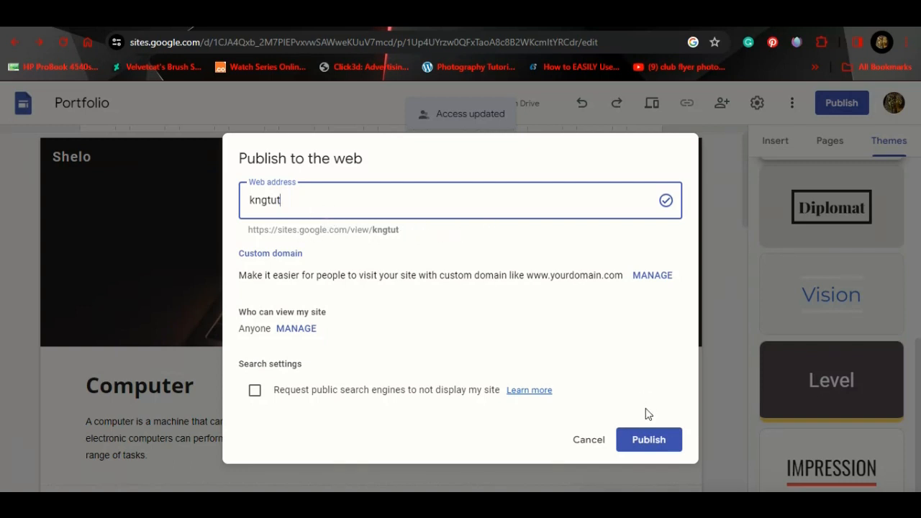
Step: Confirm publishing the Portfolio site to the kngtut web address and review the page
{"action": "left_click", "coordinate": [648, 437]}
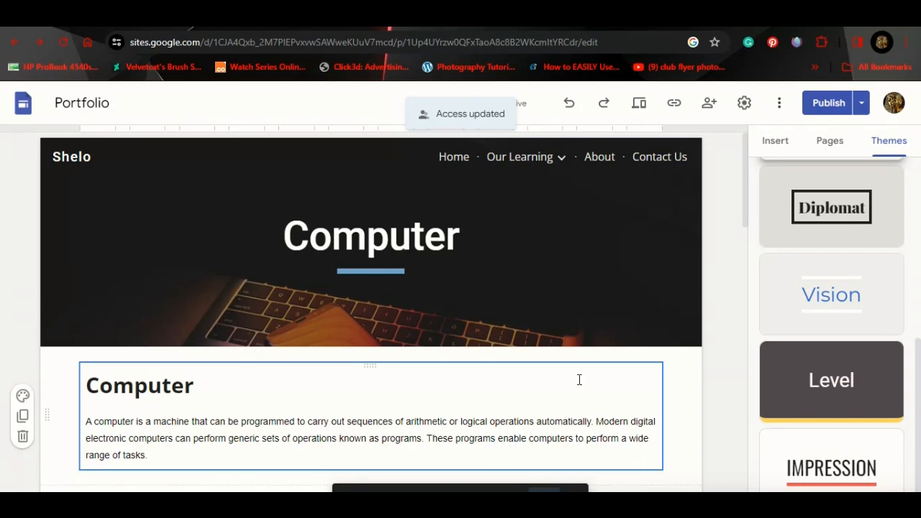
{"action": "scroll", "coordinate": [579, 379], "scroll_direction": "down", "scroll_amount": 1}
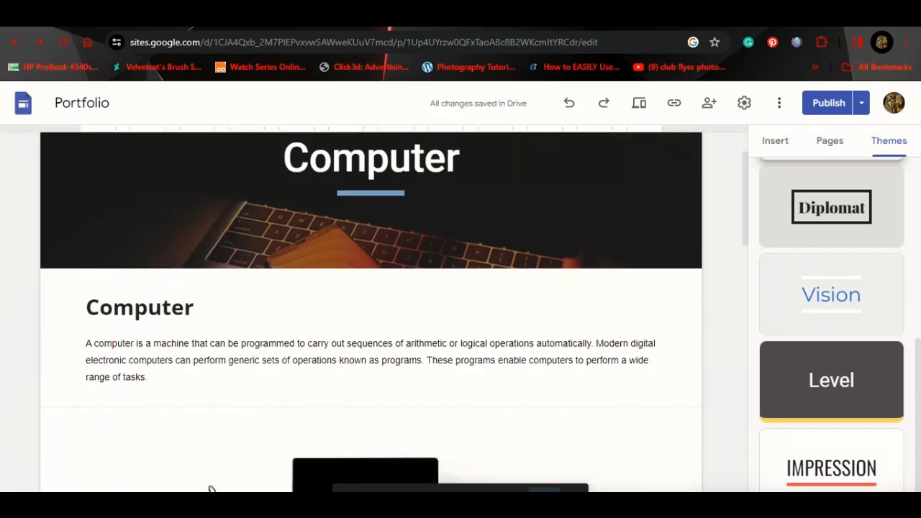
{"action": "scroll", "coordinate": [609, 325], "scroll_direction": "up", "scroll_amount": 1}
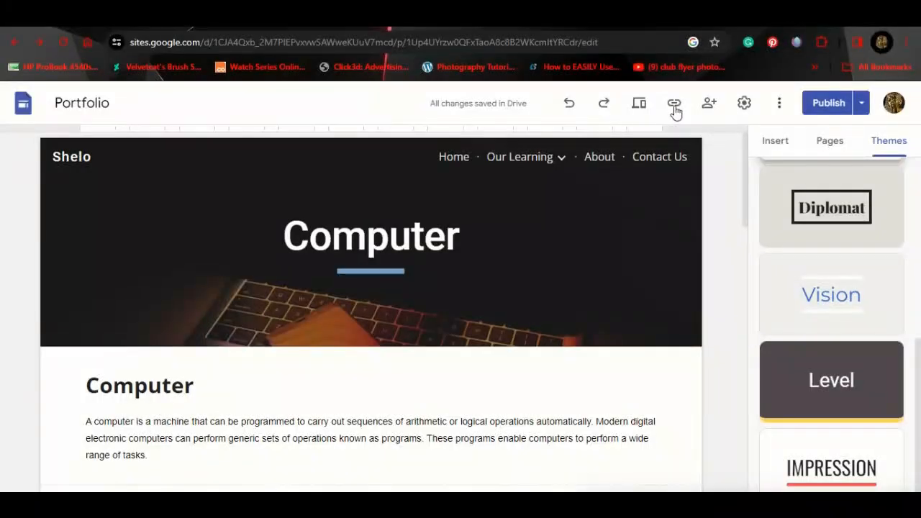
Step: Copy the Computer page's published link
{"action": "left_click", "coordinate": [674, 106]}
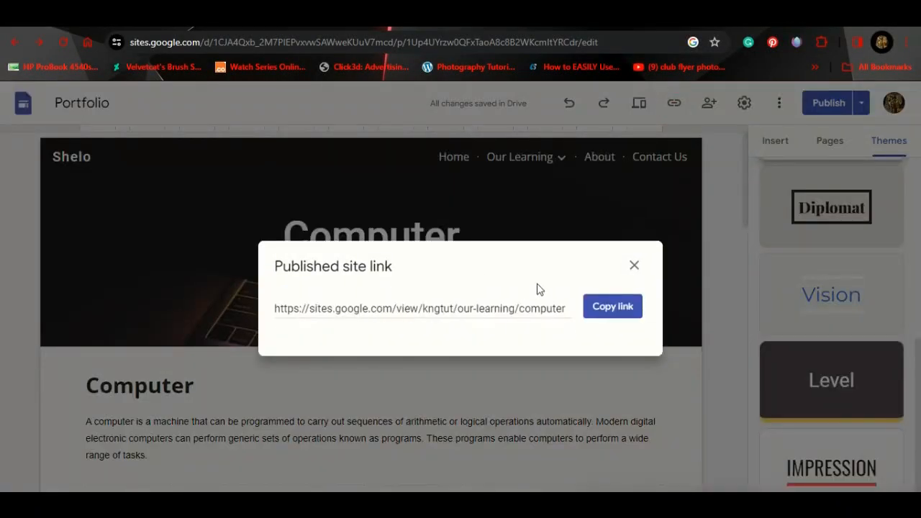
{"action": "left_click", "coordinate": [598, 308]}
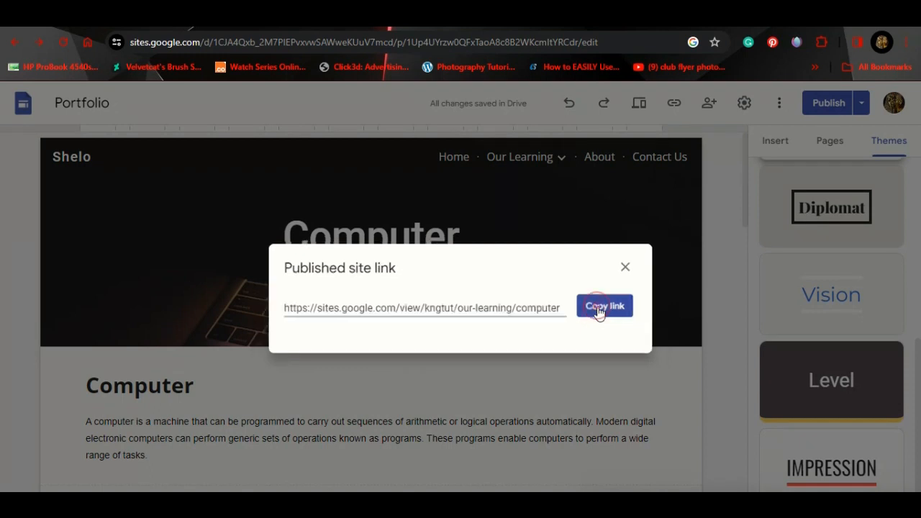
{"action": "scroll", "coordinate": [818, 338], "scroll_direction": "up", "scroll_amount": 5}
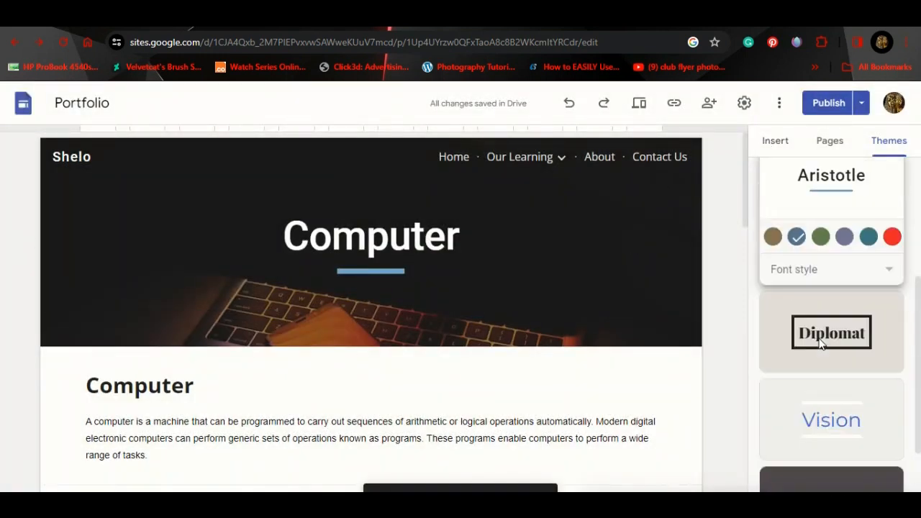
Step: Copy the Home page's published link, then return to Computer under Our Learning
{"action": "left_click", "coordinate": [827, 141]}
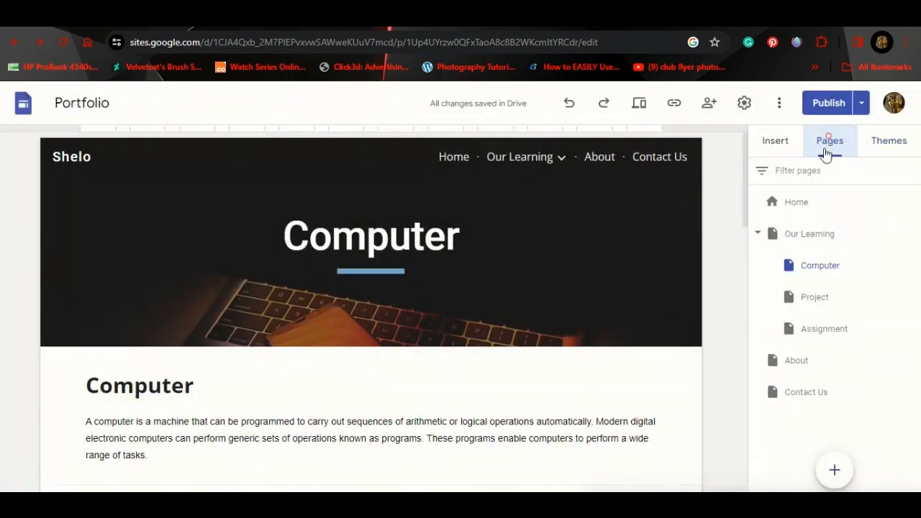
{"action": "left_click", "coordinate": [798, 201]}
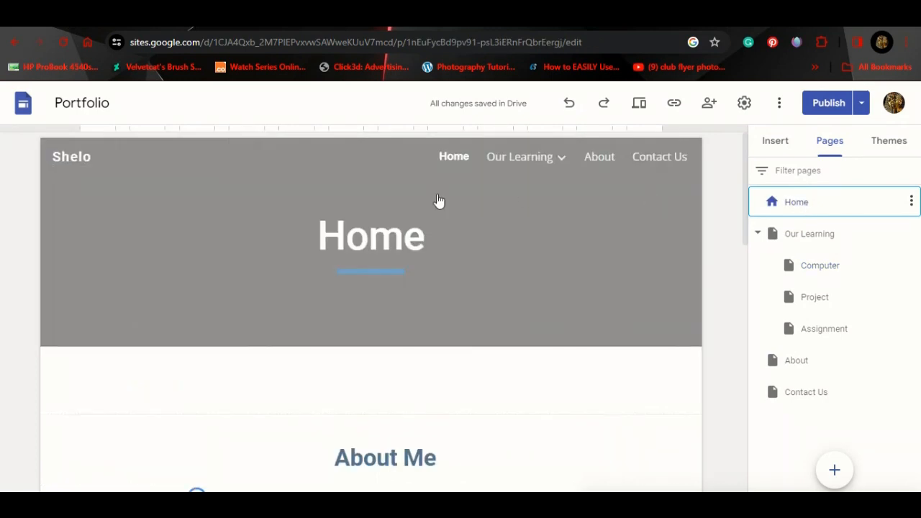
{"action": "left_click", "coordinate": [674, 104]}
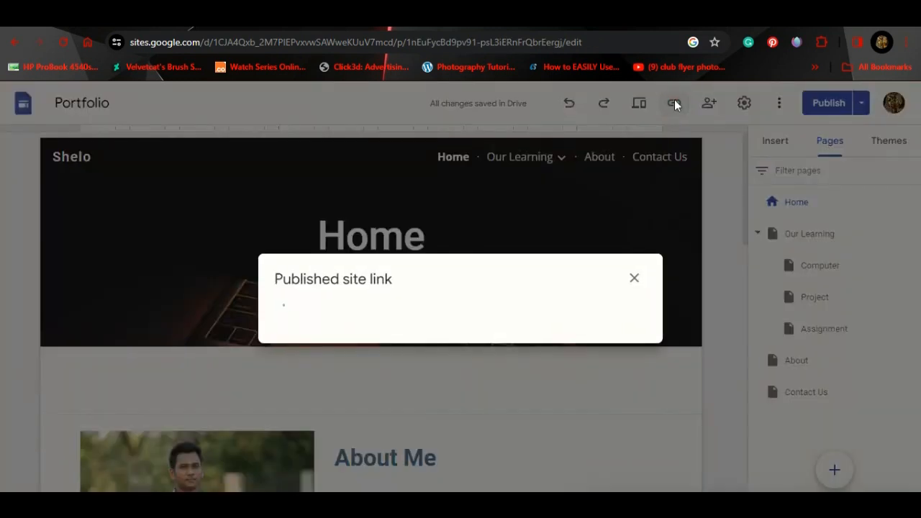
{"action": "left_click", "coordinate": [607, 309]}
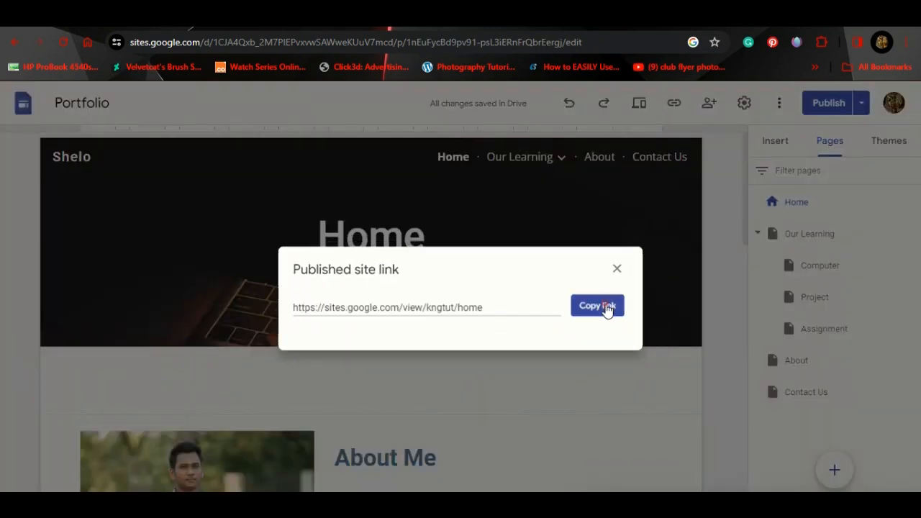
{"action": "mouse_move", "coordinate": [540, 180]}
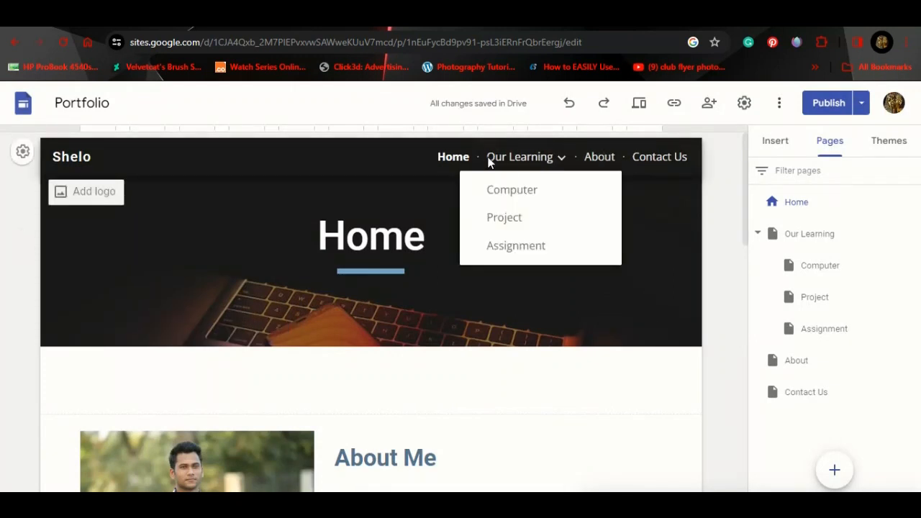
{"action": "left_click", "coordinate": [507, 192]}
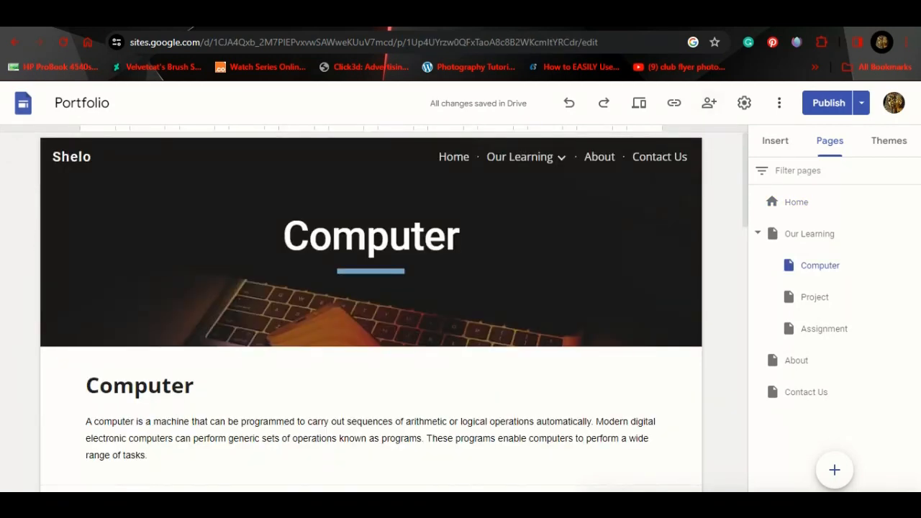
{"action": "scroll", "coordinate": [594, 209], "scroll_direction": "down", "scroll_amount": 4}
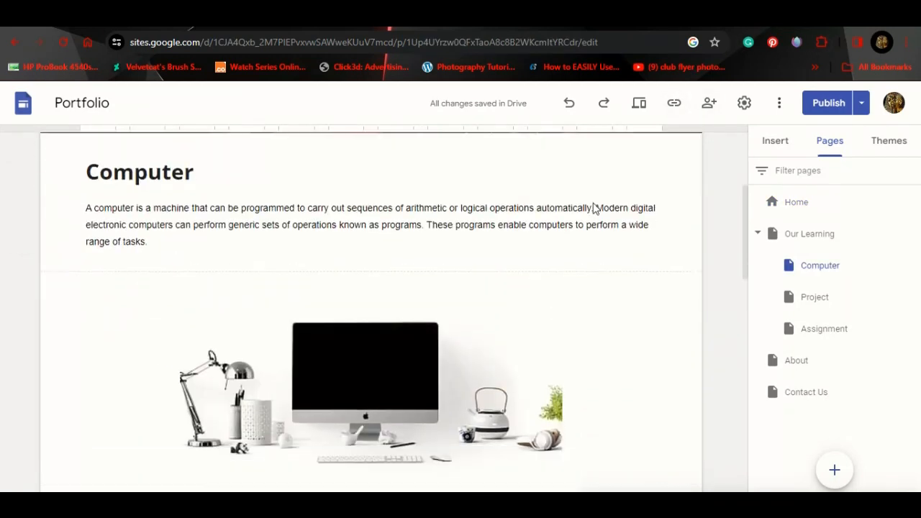
{"action": "scroll", "coordinate": [595, 209], "scroll_direction": "up", "scroll_amount": 4}
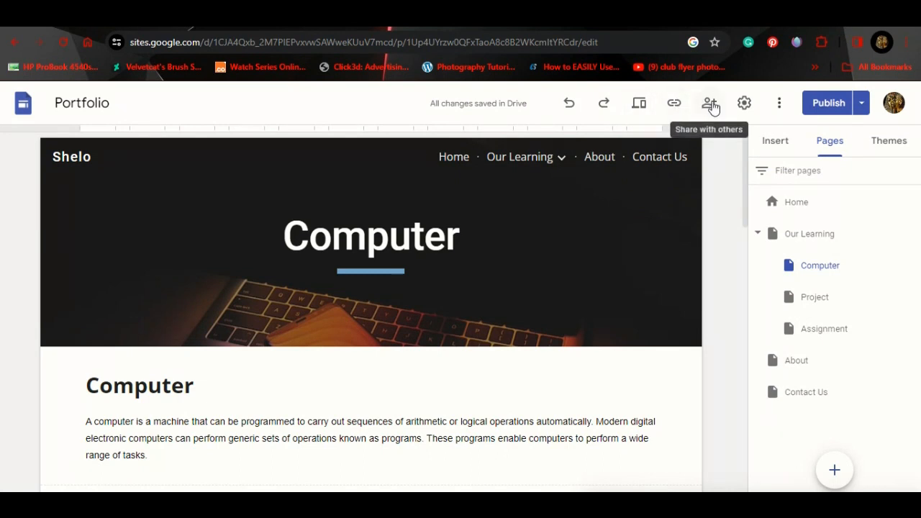
Step: Set the site navigation mode to Top in Settings
{"action": "left_click", "coordinate": [745, 104]}
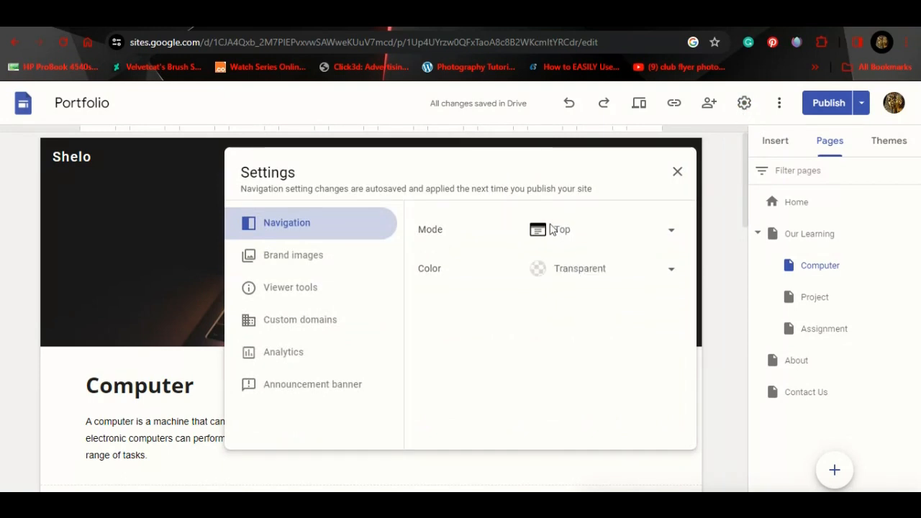
{"action": "left_click", "coordinate": [652, 230]}
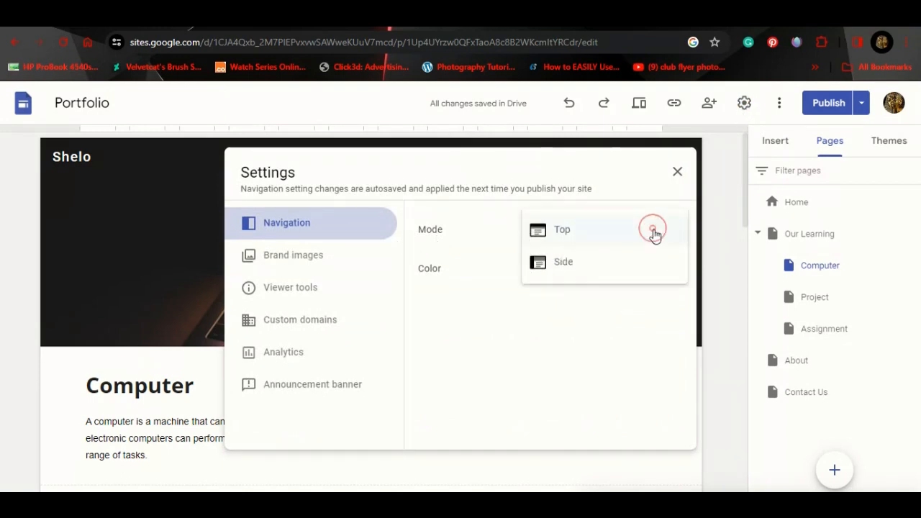
{"action": "left_click", "coordinate": [589, 263]}
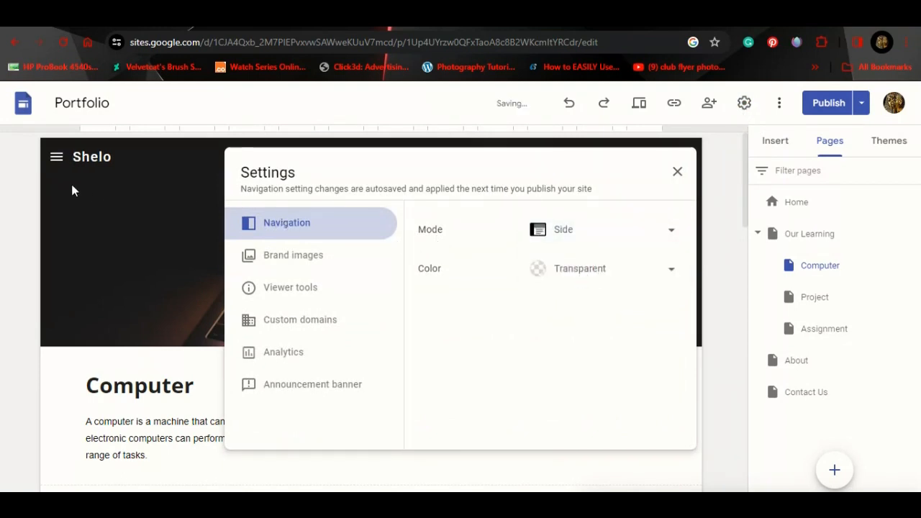
{"action": "left_click", "coordinate": [574, 239]}
{"action": "left_click", "coordinate": [566, 205]}
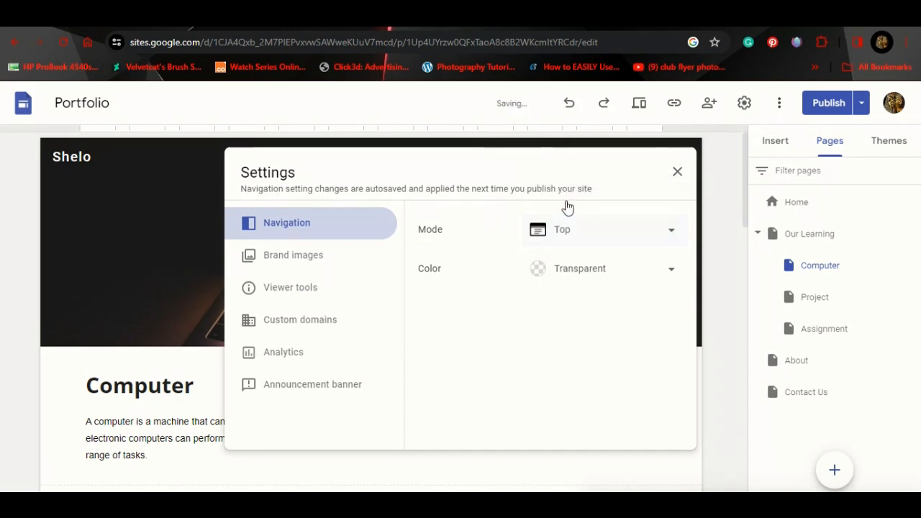
Step: Review Brand images, Viewer tools, Custom domains and Analytics settings, then close Settings
{"action": "left_click", "coordinate": [305, 263]}
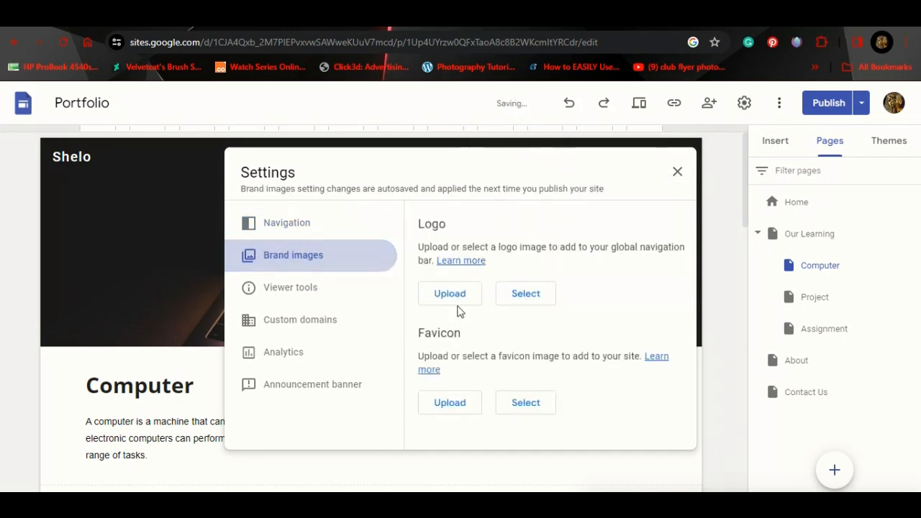
{"action": "left_click", "coordinate": [277, 290]}
{"action": "left_click", "coordinate": [290, 319]}
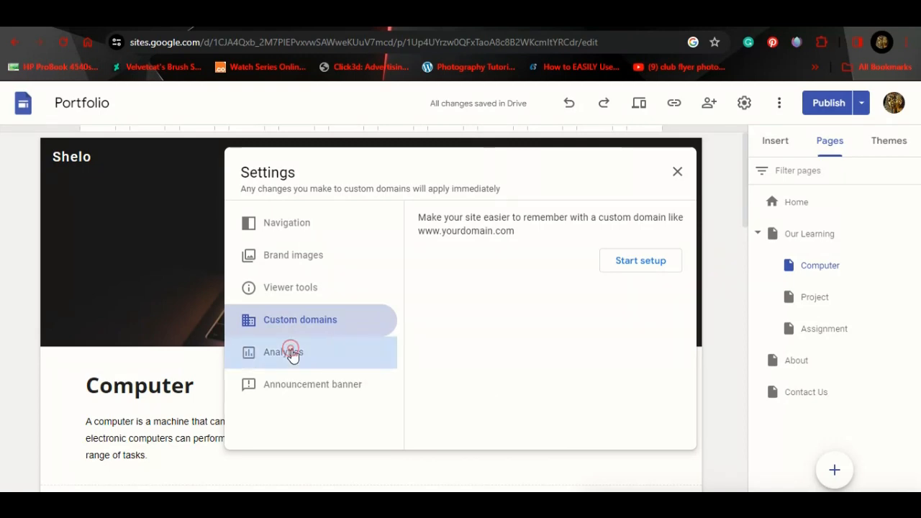
{"action": "left_click", "coordinate": [290, 352]}
{"action": "left_click", "coordinate": [677, 171]}
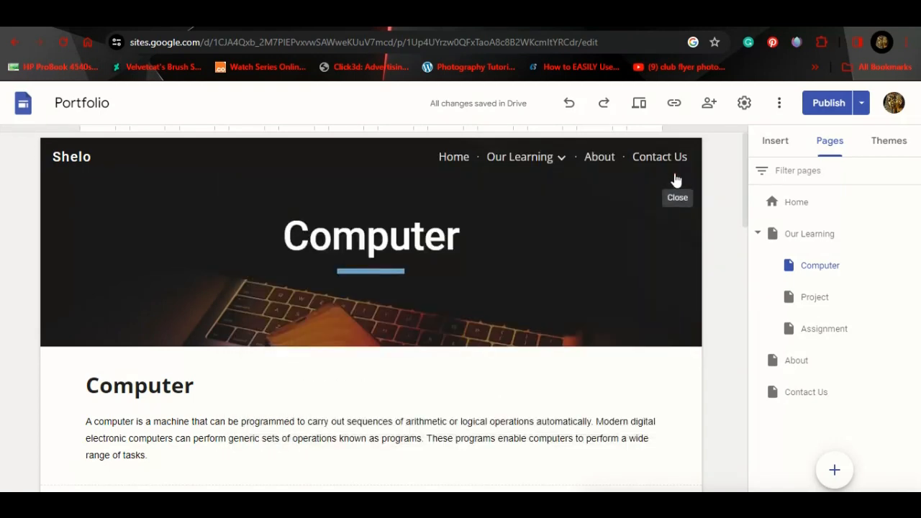
{"action": "scroll", "coordinate": [648, 323], "scroll_direction": "down", "scroll_amount": 1}
{"action": "scroll", "coordinate": [639, 318], "scroll_direction": "down", "scroll_amount": 2}
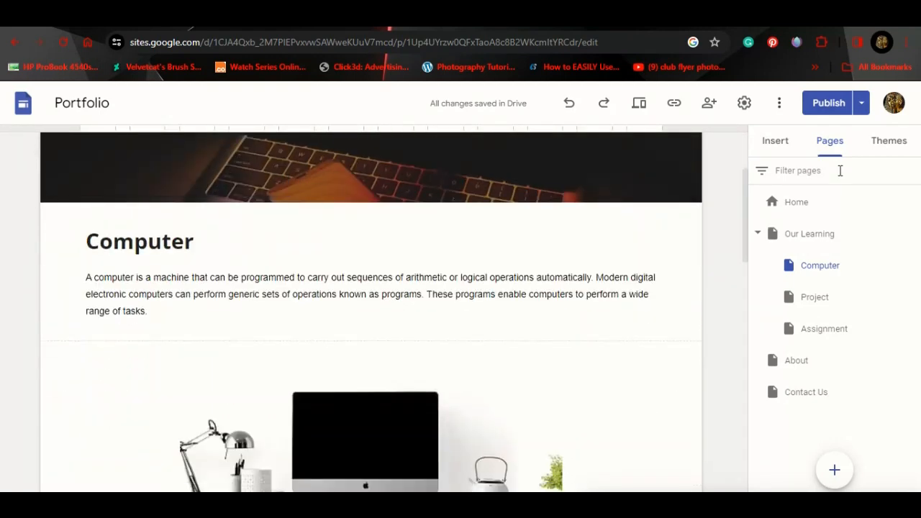
{"action": "left_click", "coordinate": [821, 105]}
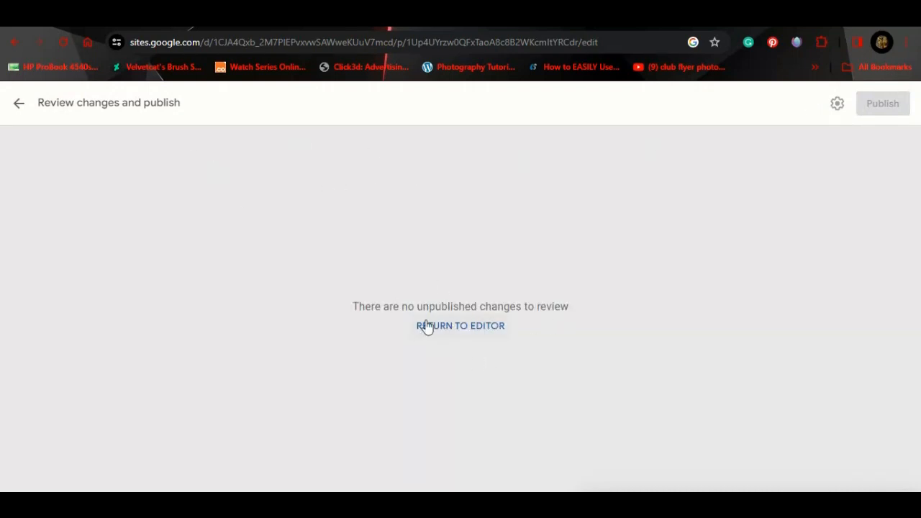
{"action": "left_click", "coordinate": [17, 108]}
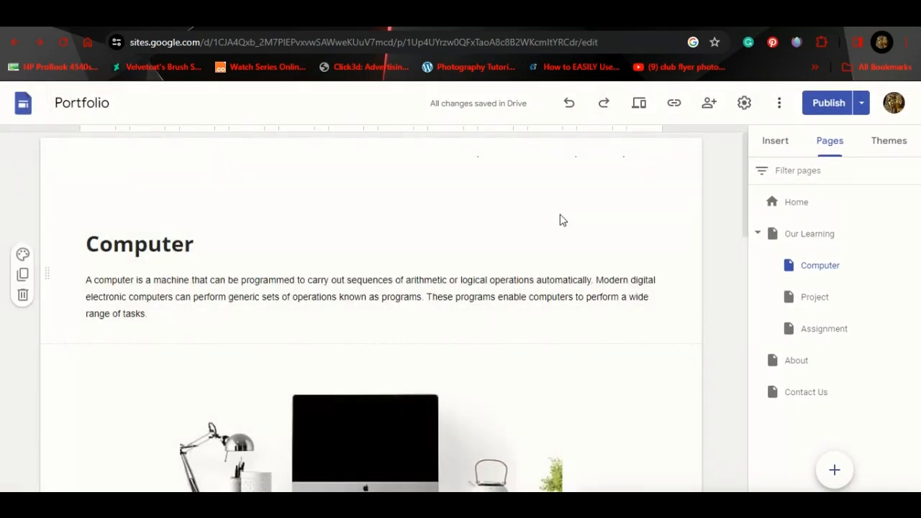
{"action": "scroll", "coordinate": [547, 345], "scroll_direction": "down", "scroll_amount": 4}
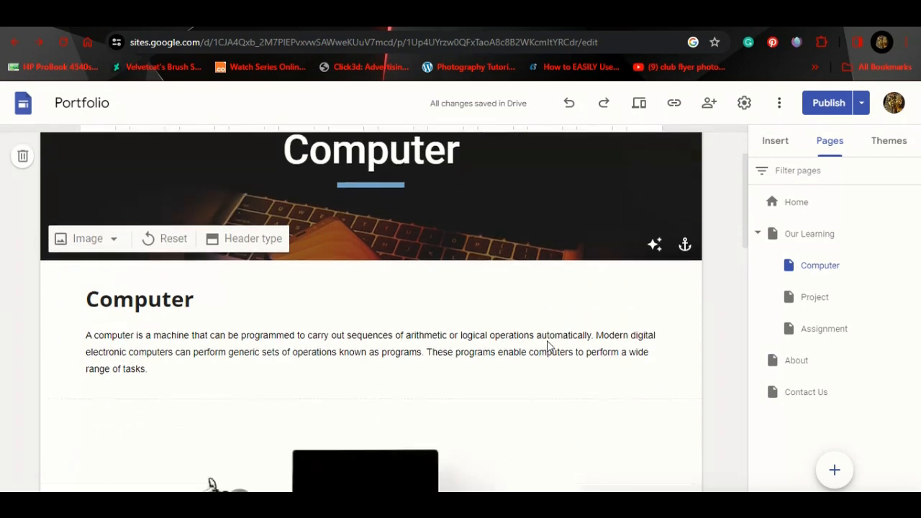
{"action": "scroll", "coordinate": [547, 345], "scroll_direction": "down", "scroll_amount": 1}
{"action": "scroll", "coordinate": [547, 345], "scroll_direction": "up", "scroll_amount": 2}
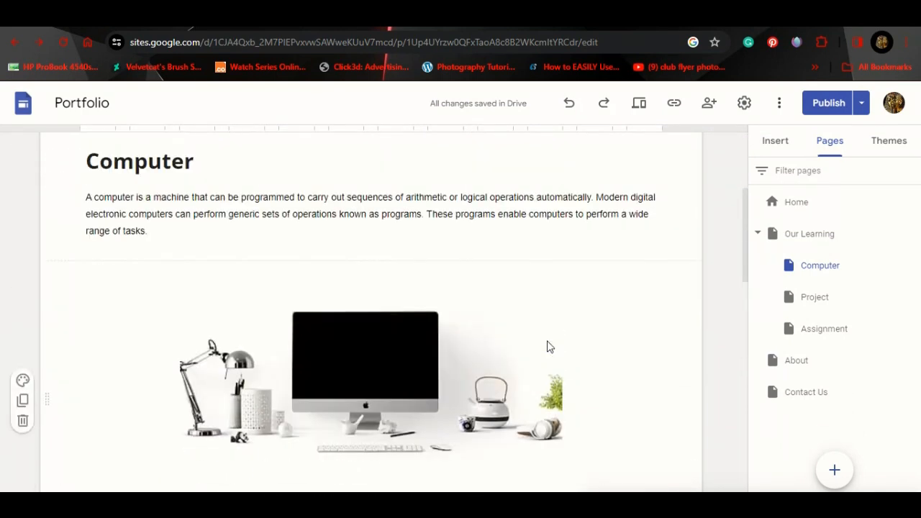
Step: Open the About page and review its photo and the photo's options
{"action": "left_click", "coordinate": [803, 359]}
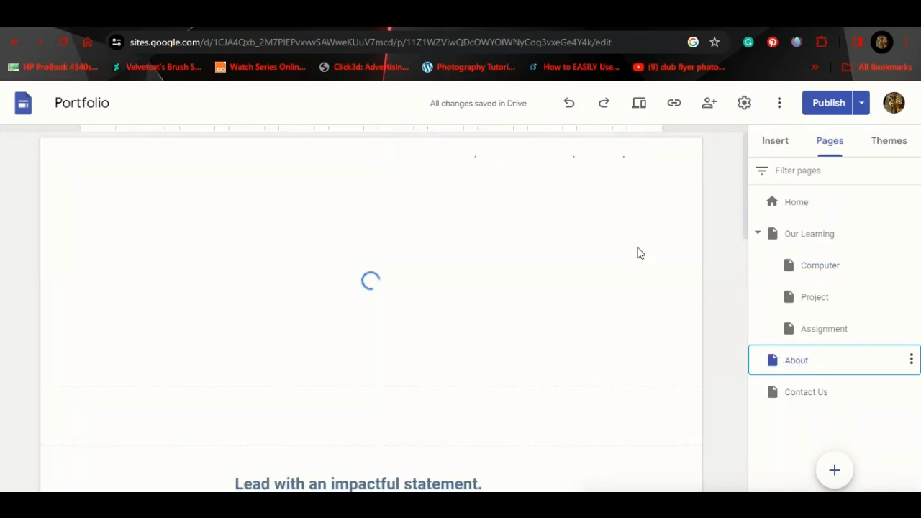
{"action": "scroll", "coordinate": [551, 318], "scroll_direction": "down", "scroll_amount": 5}
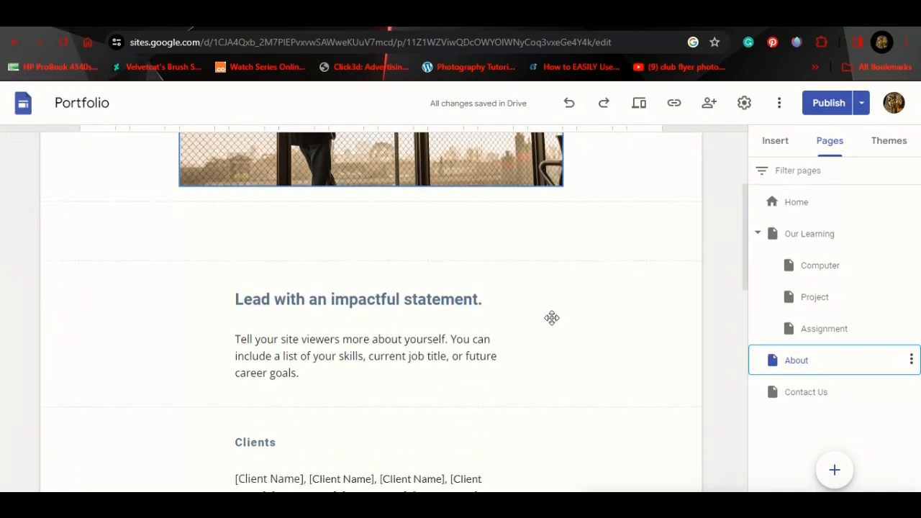
{"action": "scroll", "coordinate": [552, 318], "scroll_direction": "down", "scroll_amount": 4}
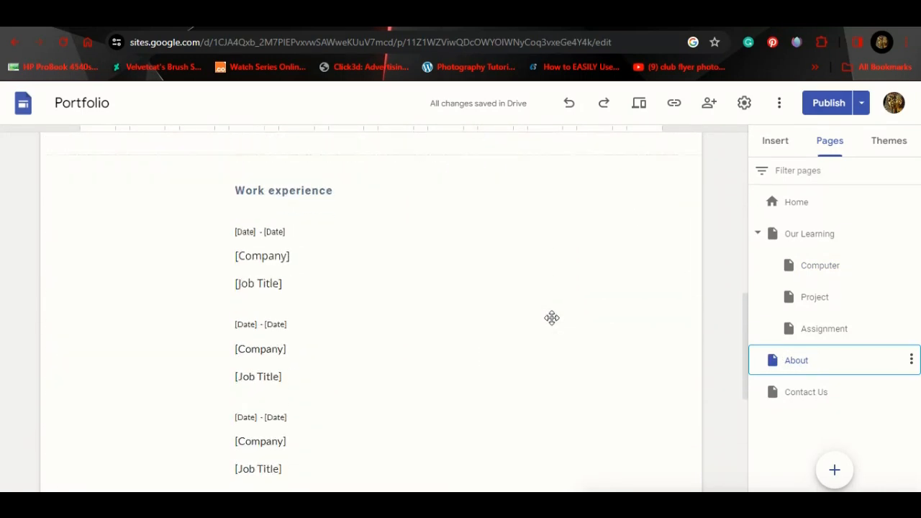
{"action": "scroll", "coordinate": [553, 324], "scroll_direction": "down", "scroll_amount": 3}
{"action": "scroll", "coordinate": [554, 324], "scroll_direction": "up", "scroll_amount": 12}
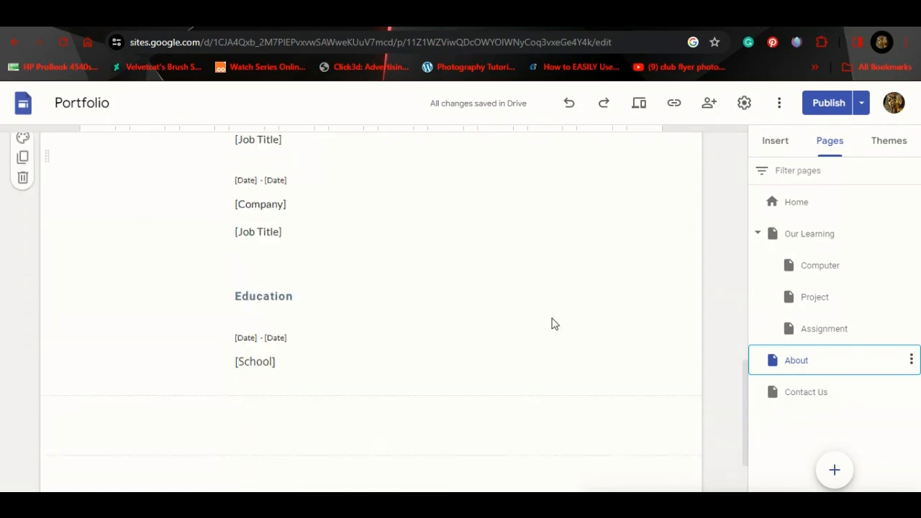
{"action": "scroll", "coordinate": [554, 324], "scroll_direction": "up", "scroll_amount": 1}
{"action": "scroll", "coordinate": [551, 323], "scroll_direction": "down", "scroll_amount": 3}
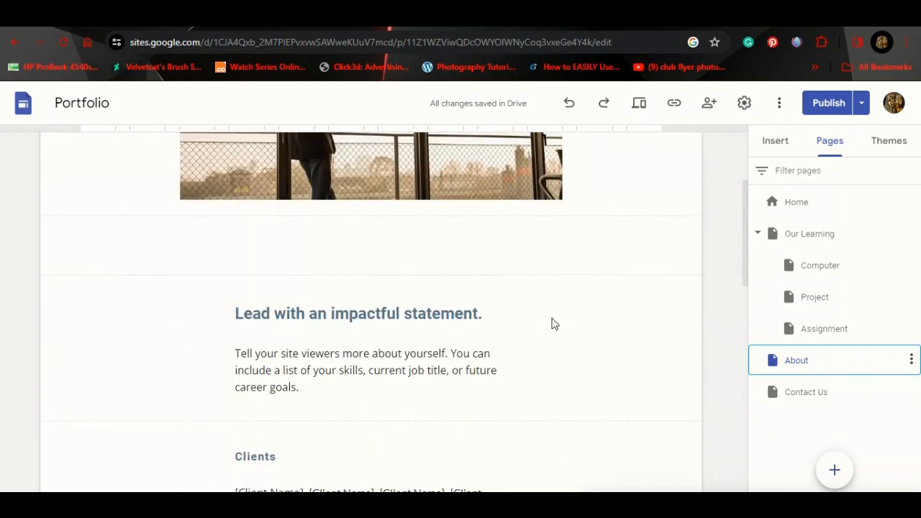
{"action": "scroll", "coordinate": [551, 323], "scroll_direction": "up", "scroll_amount": 2}
{"action": "left_click", "coordinate": [452, 241]}
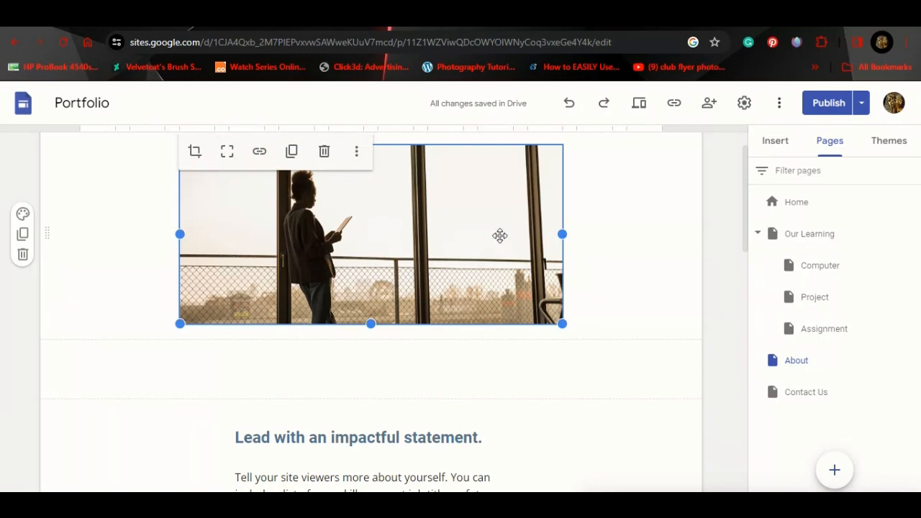
{"action": "scroll", "coordinate": [497, 234], "scroll_direction": "up", "scroll_amount": 1}
{"action": "left_click", "coordinate": [358, 169]}
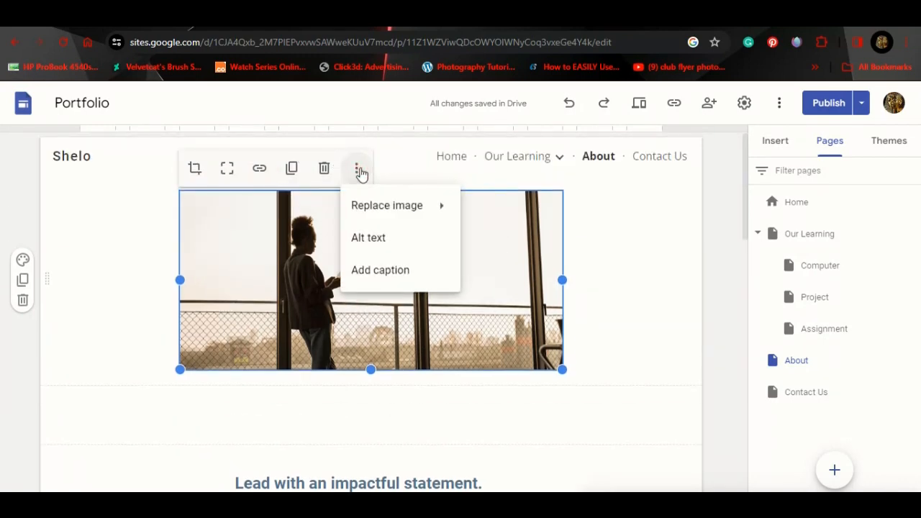
{"action": "left_click", "coordinate": [156, 206]}
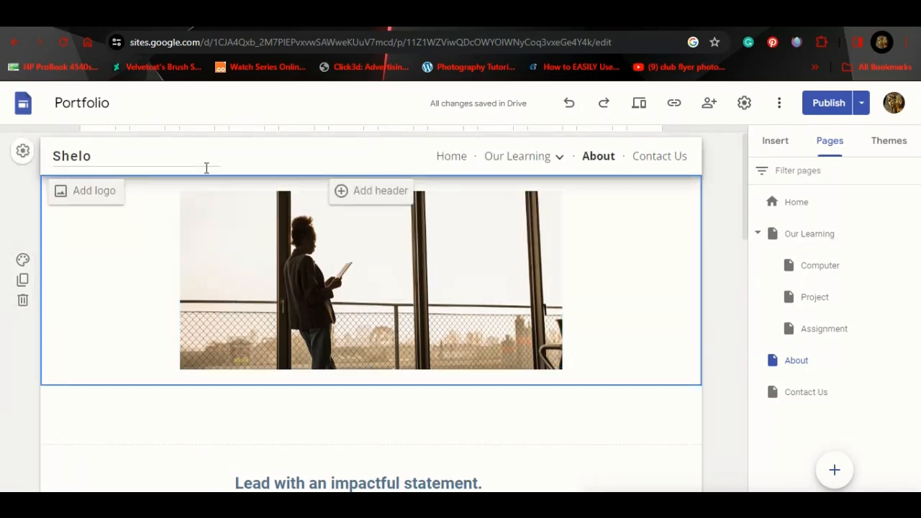
Step: Add a header to the About page and make it a dark Banner
{"action": "mouse_move", "coordinate": [359, 165]}
{"action": "left_click", "coordinate": [364, 191]}
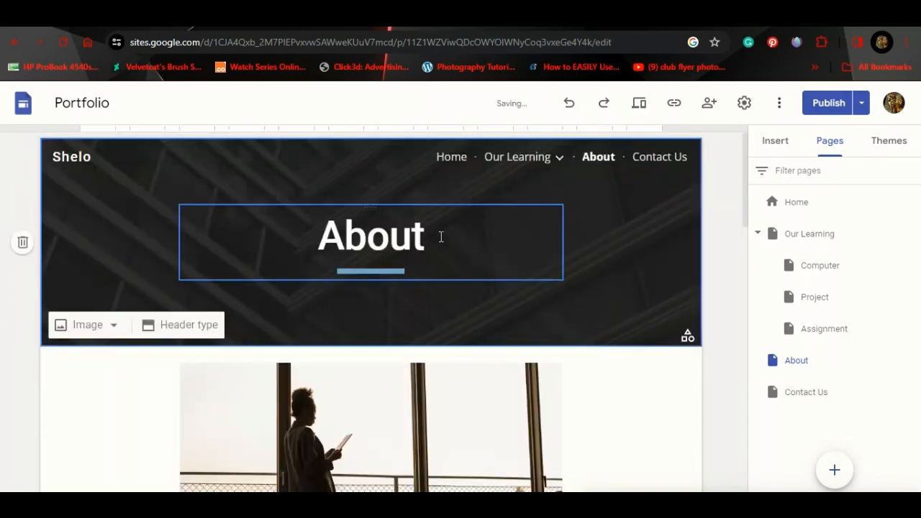
{"action": "left_click", "coordinate": [177, 325]}
{"action": "left_click", "coordinate": [371, 321]}
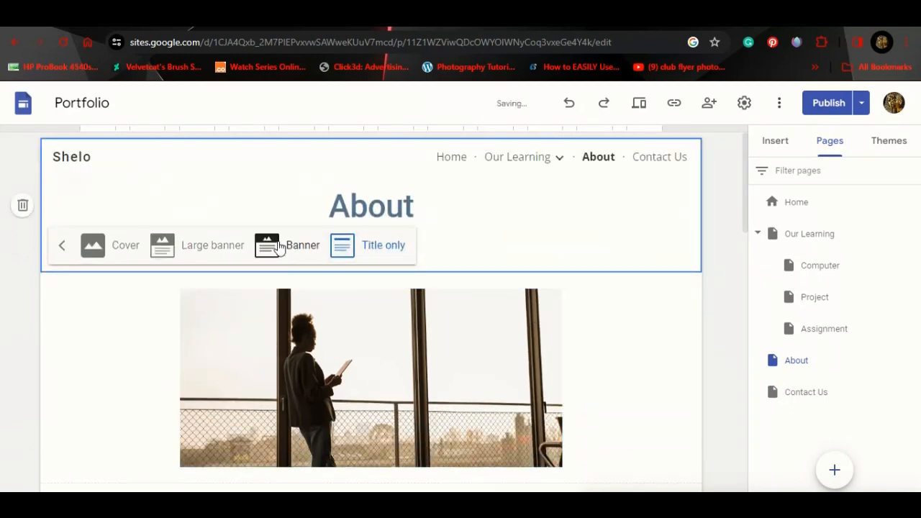
{"action": "left_click", "coordinate": [280, 245]}
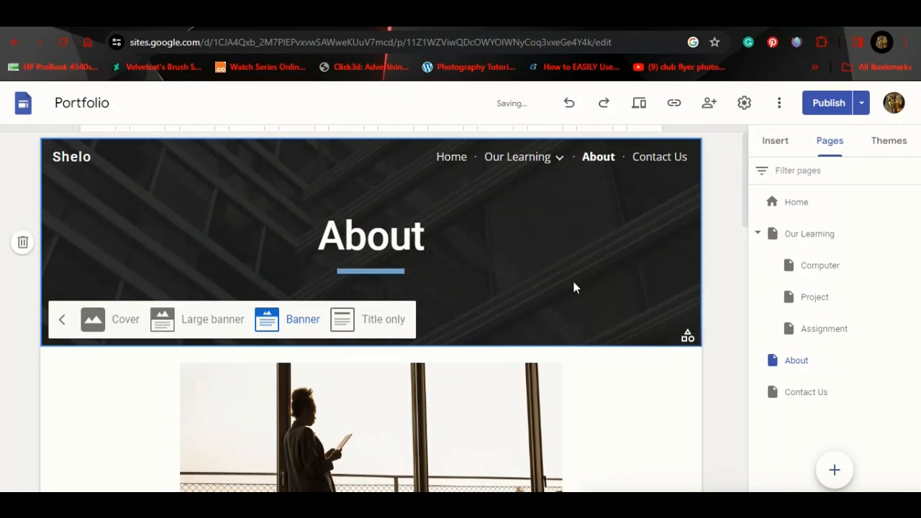
{"action": "left_click", "coordinate": [712, 244]}
{"action": "left_click_drag", "start_coordinate": [745, 213], "coordinate": [746, 484]}
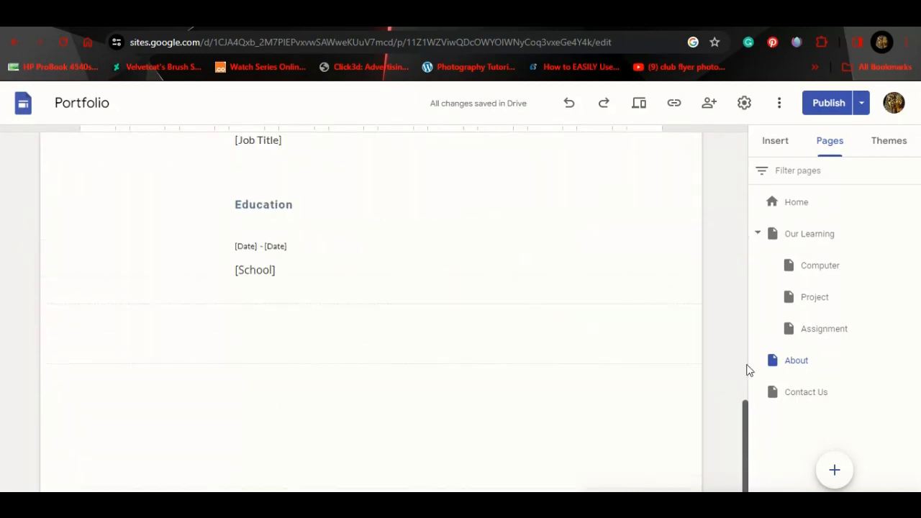
{"action": "left_click_drag", "start_coordinate": [747, 371], "coordinate": [755, 206]}
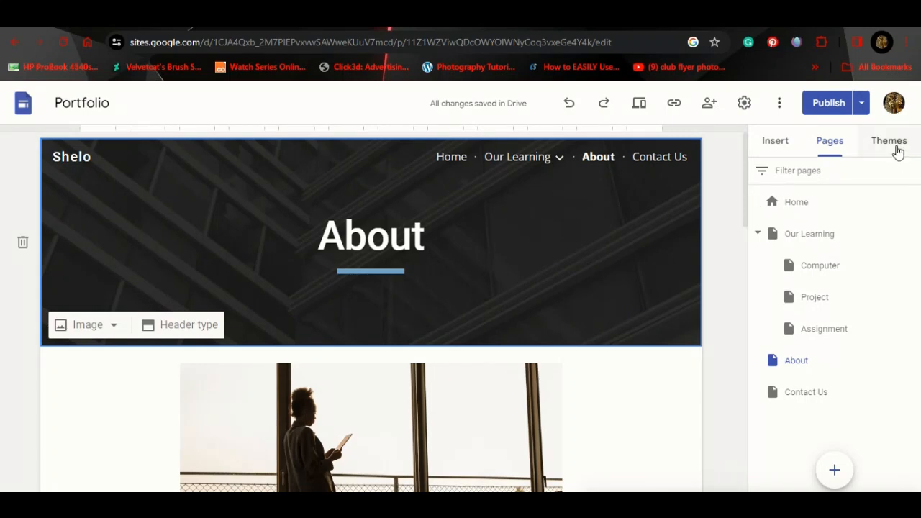
Step: Switch to the Contact Us page and look over its content
{"action": "left_click", "coordinate": [799, 394]}
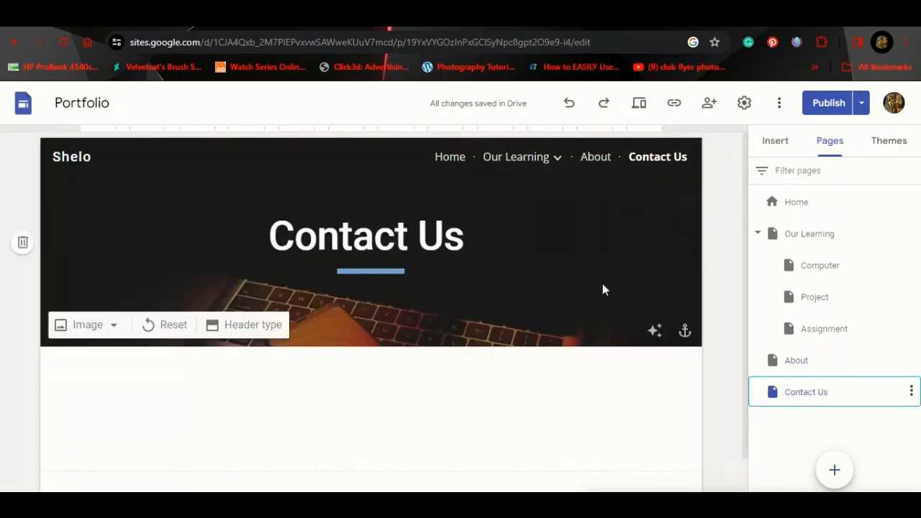
{"action": "scroll", "coordinate": [602, 289], "scroll_direction": "down", "scroll_amount": 1}
{"action": "scroll", "coordinate": [602, 289], "scroll_direction": "up", "scroll_amount": 1}
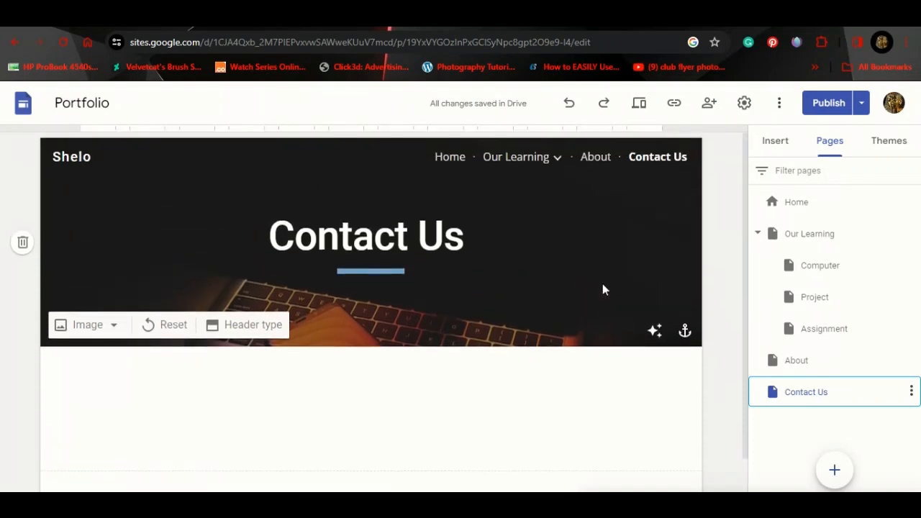